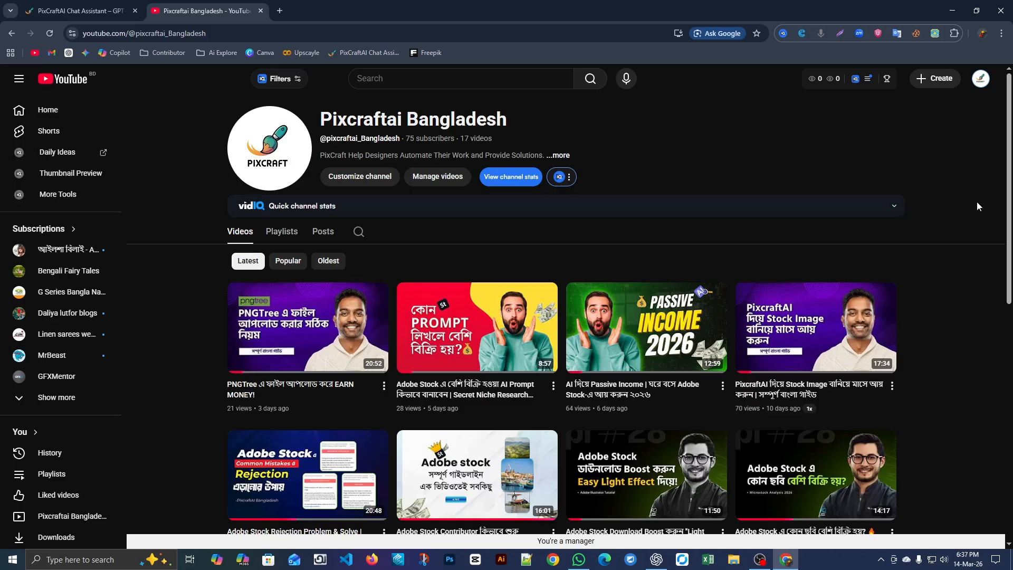
Step: Look through the videos on the Pixcraftai Bangladesh channel page and switch to the PixCraftAI chat assistant page
{"action": "scroll", "coordinate": [976, 206], "scroll_direction": "down", "scroll_amount": 2}
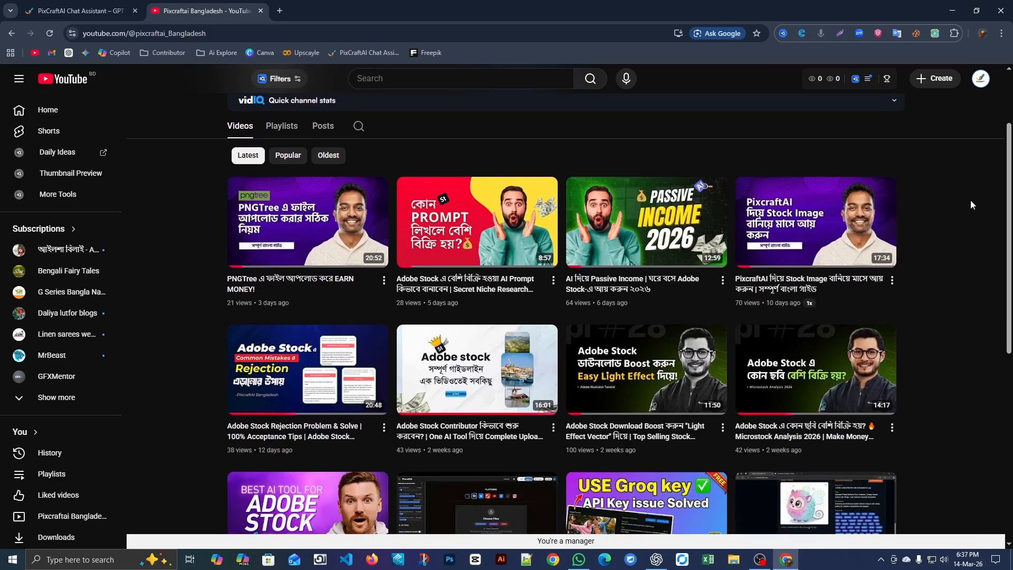
{"action": "scroll", "coordinate": [969, 201], "scroll_direction": "down", "scroll_amount": 1}
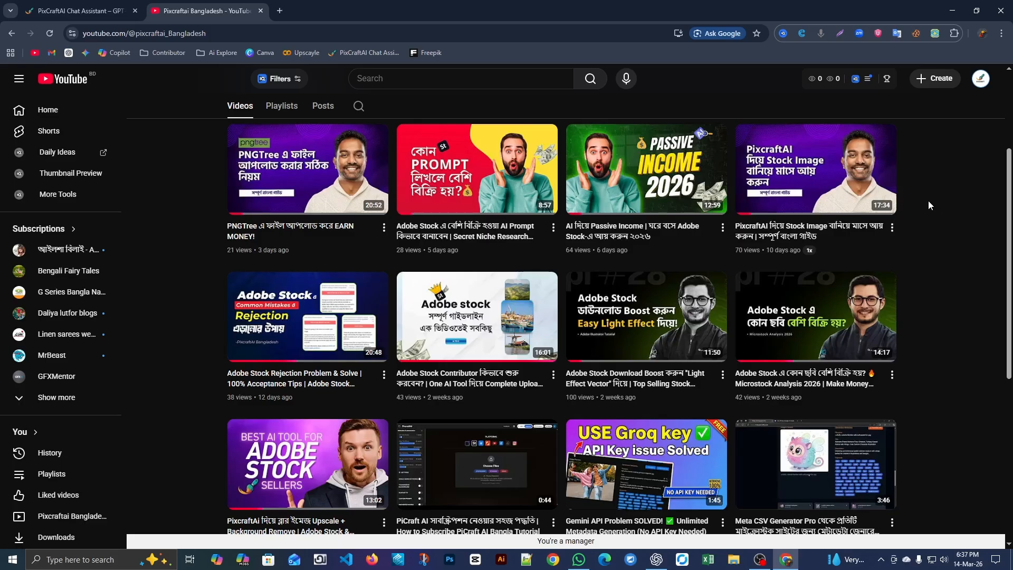
{"action": "scroll", "coordinate": [927, 205], "scroll_direction": "up", "scroll_amount": 3}
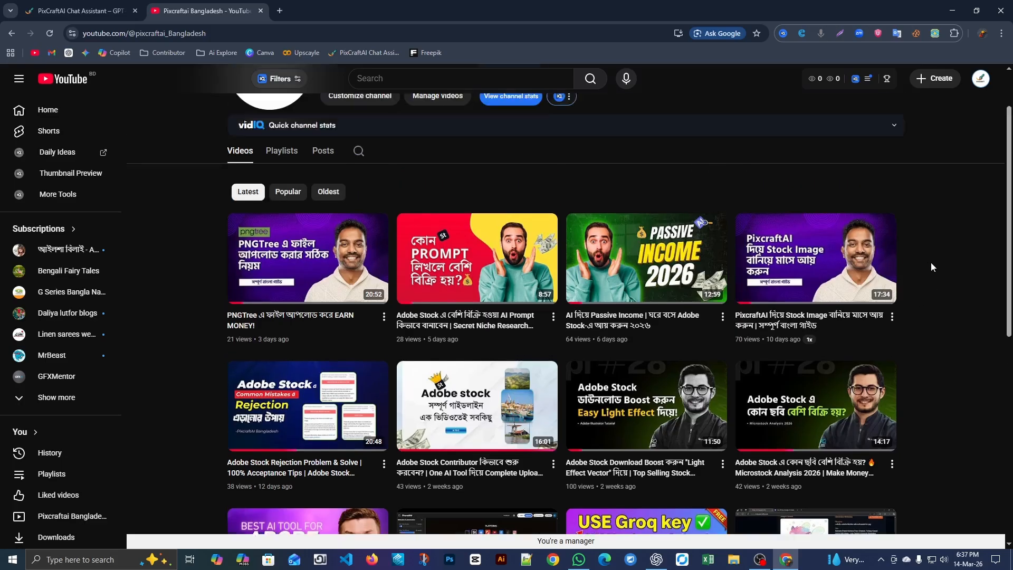
{"action": "scroll", "coordinate": [957, 210], "scroll_direction": "down", "scroll_amount": 4}
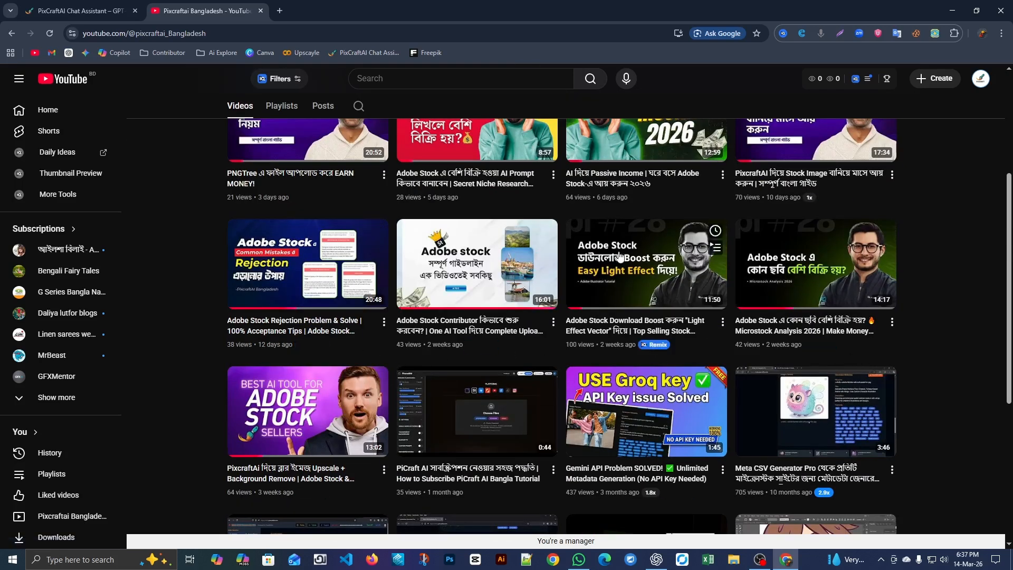
{"action": "scroll", "coordinate": [453, 295], "scroll_direction": "up", "scroll_amount": 3}
{"action": "scroll", "coordinate": [427, 338], "scroll_direction": "up", "scroll_amount": 2}
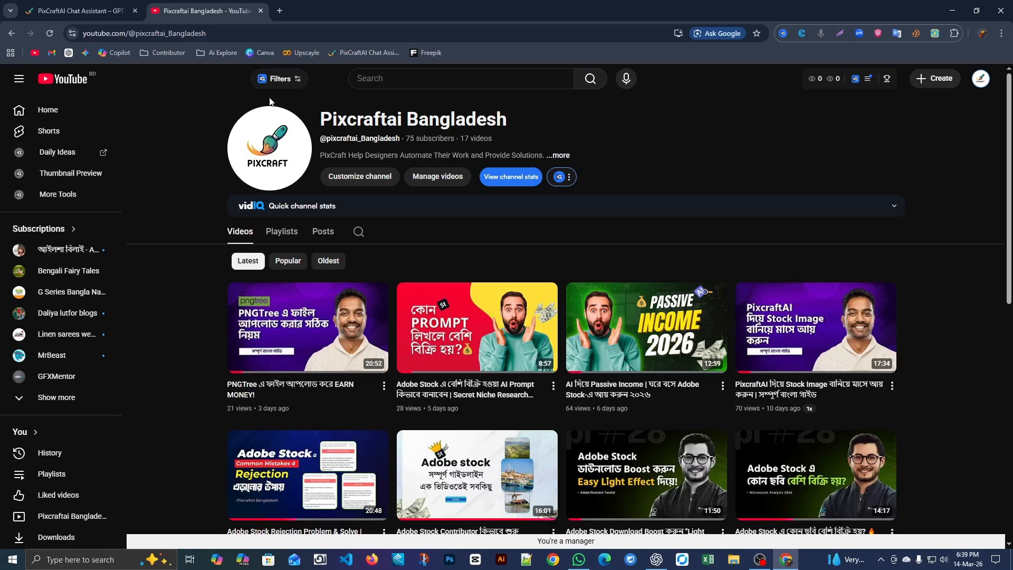
{"action": "left_click", "coordinate": [74, 11]}
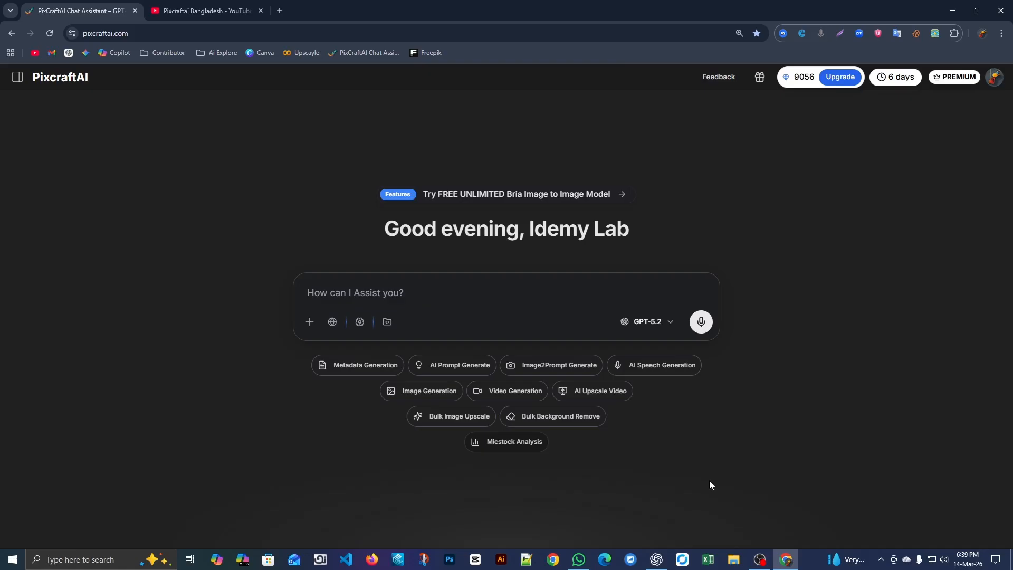
{"action": "left_click", "coordinate": [280, 10]}
{"action": "left_click", "coordinate": [265, 51]}
{"action": "left_click", "coordinate": [271, 35]}
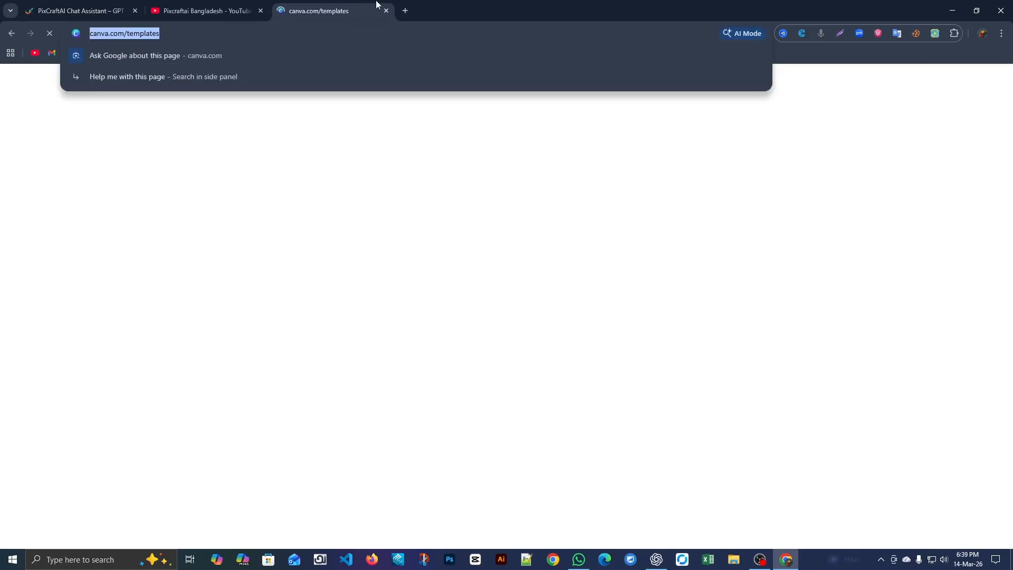
{"action": "left_click", "coordinate": [386, 11]}
Step: Open the Adobe Stock website in a new browser tab
{"action": "left_click", "coordinate": [280, 11]}
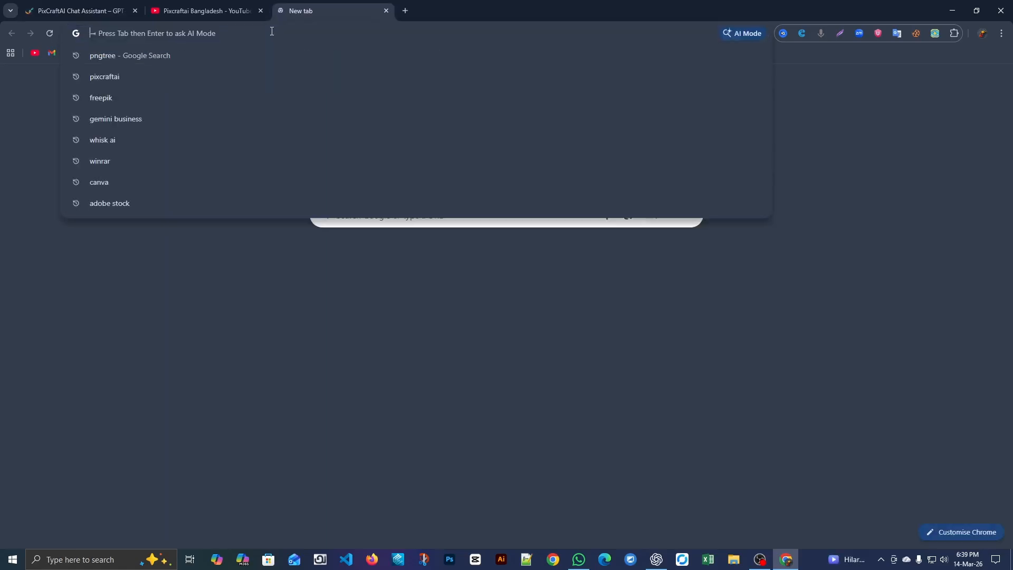
{"action": "type", "text": "adobe stock"}
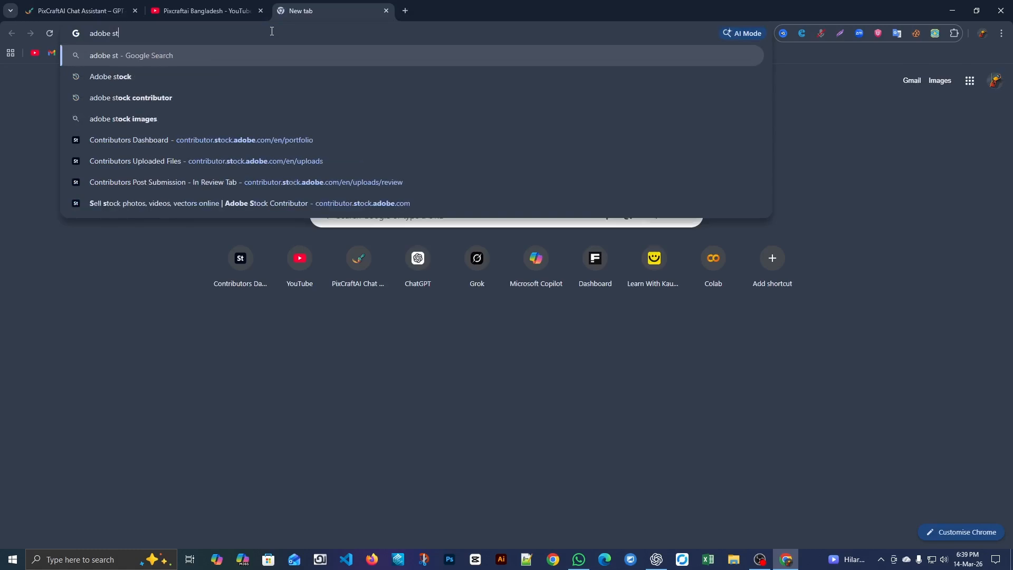
{"action": "key", "text": "Return"}
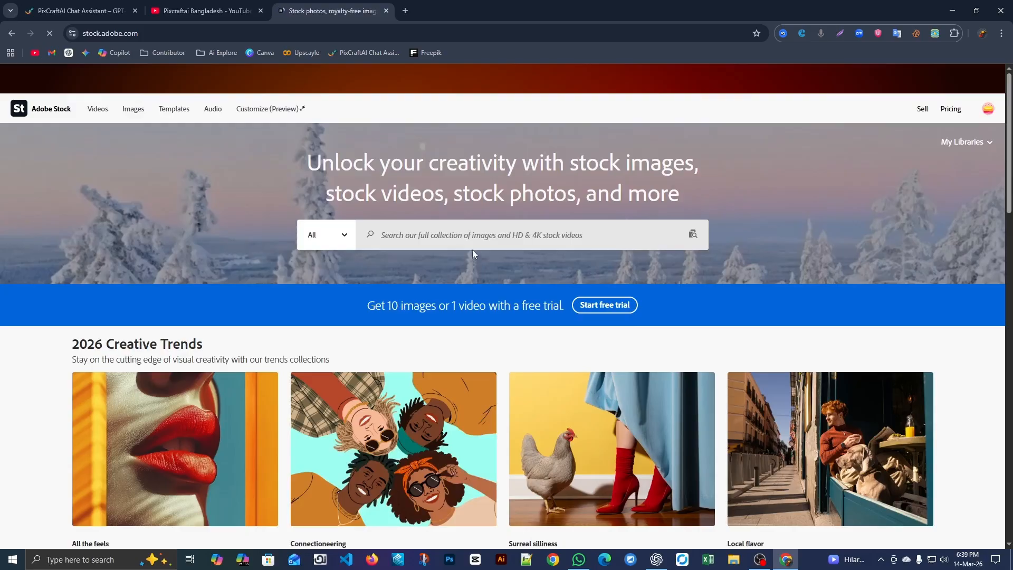
Step: Search the full Adobe Stock collection for "background"
{"action": "scroll", "coordinate": [439, 348], "scroll_direction": "down", "scroll_amount": 2}
{"action": "scroll", "coordinate": [562, 303], "scroll_direction": "up", "scroll_amount": 2}
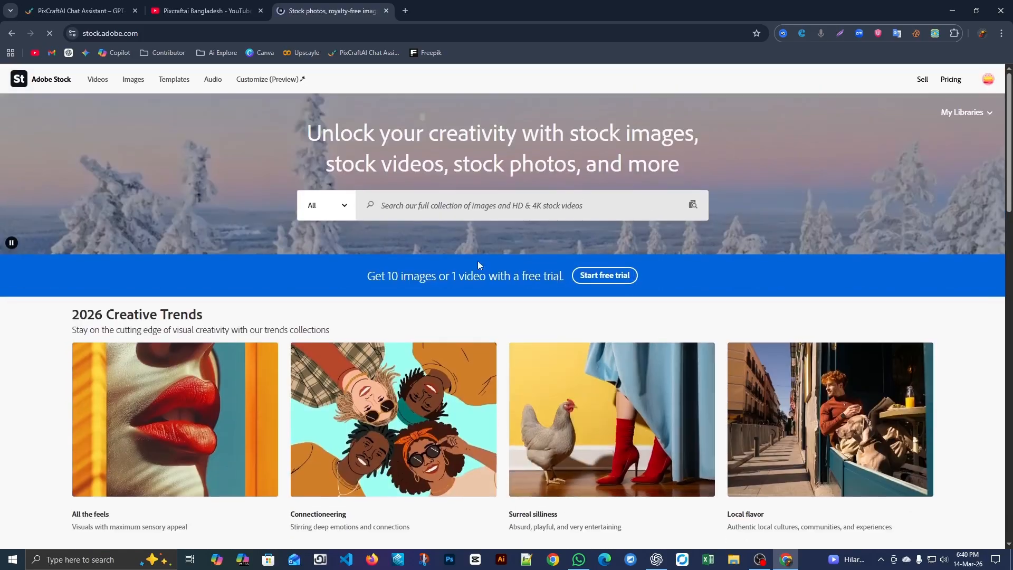
{"action": "left_click", "coordinate": [445, 212]}
{"action": "type", "text": "ba"}
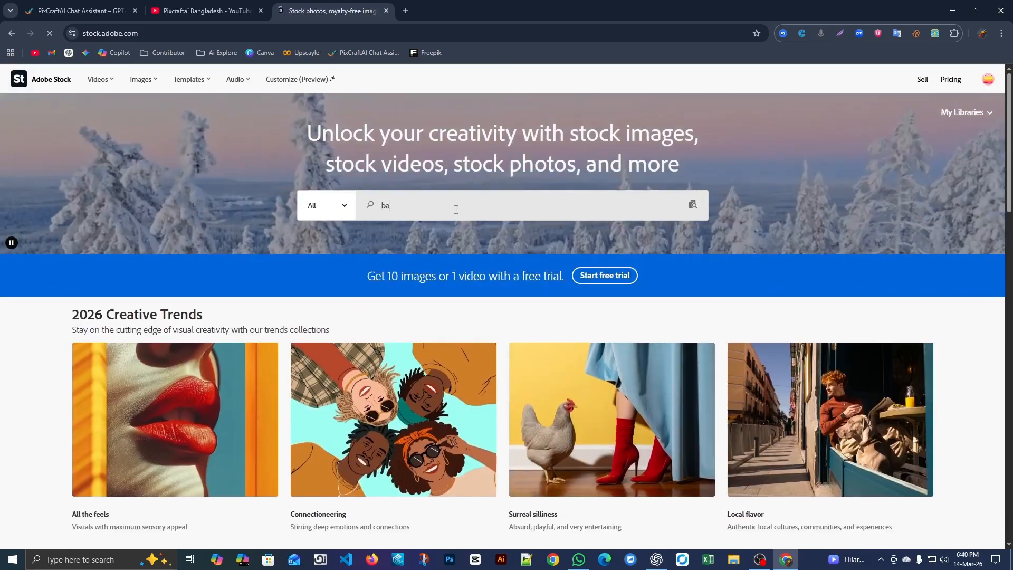
{"action": "type", "text": "ckground"}
{"action": "key", "text": "Return"}
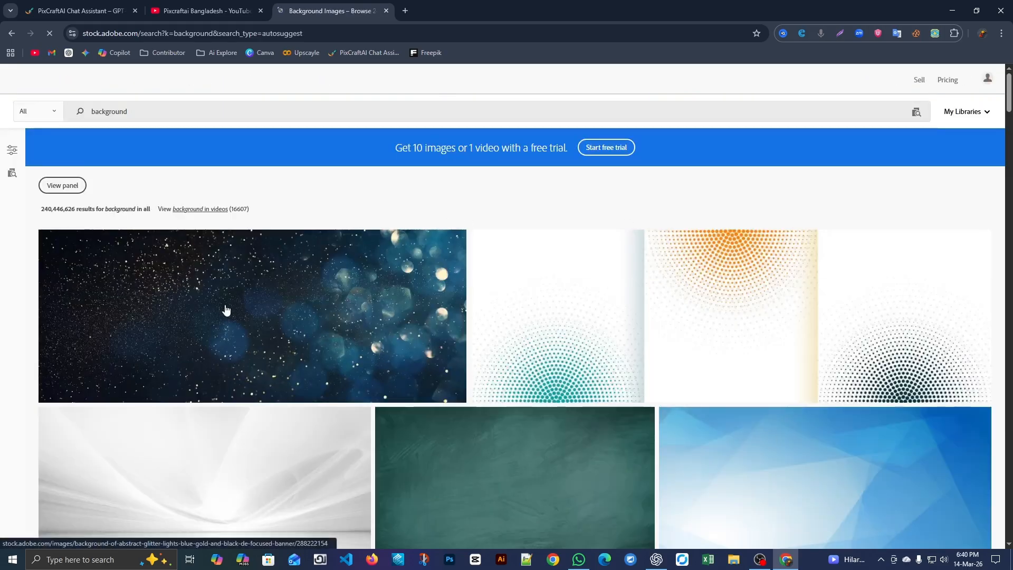
Step: Browse the "background" search results to examine which styles and themes of background images are offered
{"action": "scroll", "coordinate": [224, 312], "scroll_direction": "down", "scroll_amount": 1}
{"action": "scroll", "coordinate": [224, 313], "scroll_direction": "down", "scroll_amount": 9}
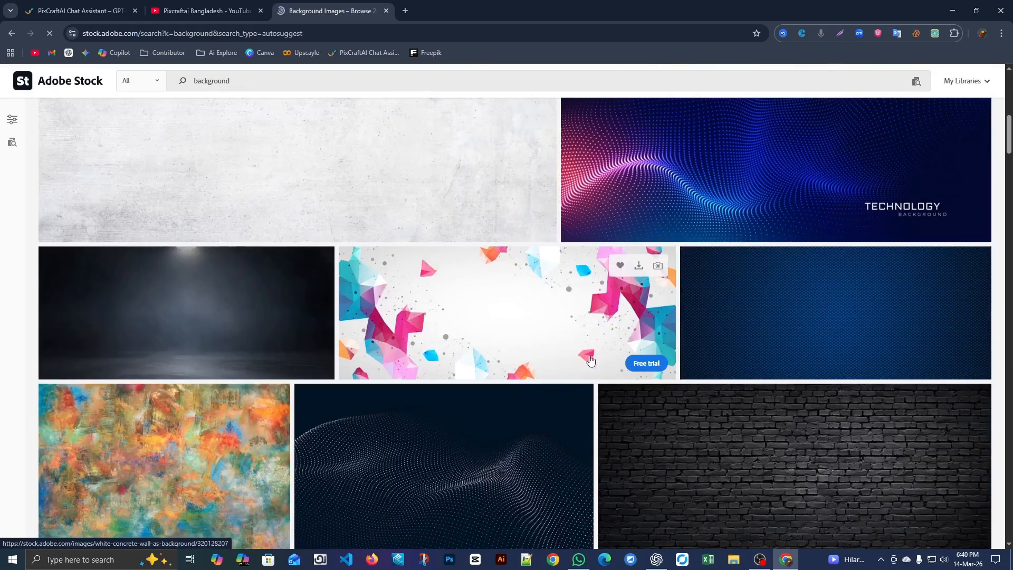
{"action": "scroll", "coordinate": [417, 258], "scroll_direction": "down", "scroll_amount": 4}
{"action": "scroll", "coordinate": [780, 269], "scroll_direction": "down", "scroll_amount": 7}
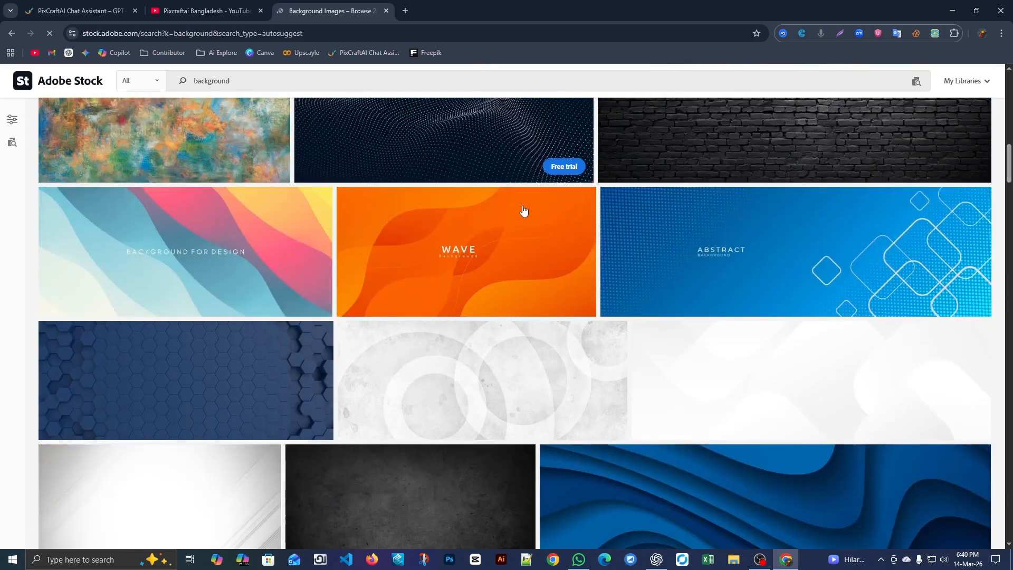
{"action": "scroll", "coordinate": [260, 344], "scroll_direction": "down", "scroll_amount": 9}
{"action": "scroll", "coordinate": [307, 380], "scroll_direction": "up", "scroll_amount": 3}
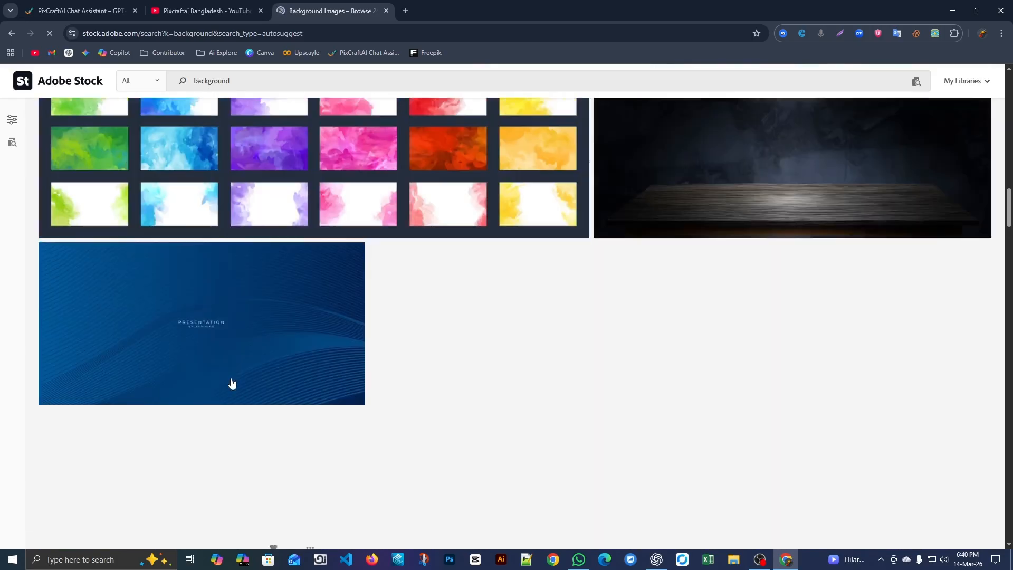
{"action": "scroll", "coordinate": [580, 285], "scroll_direction": "down", "scroll_amount": 11}
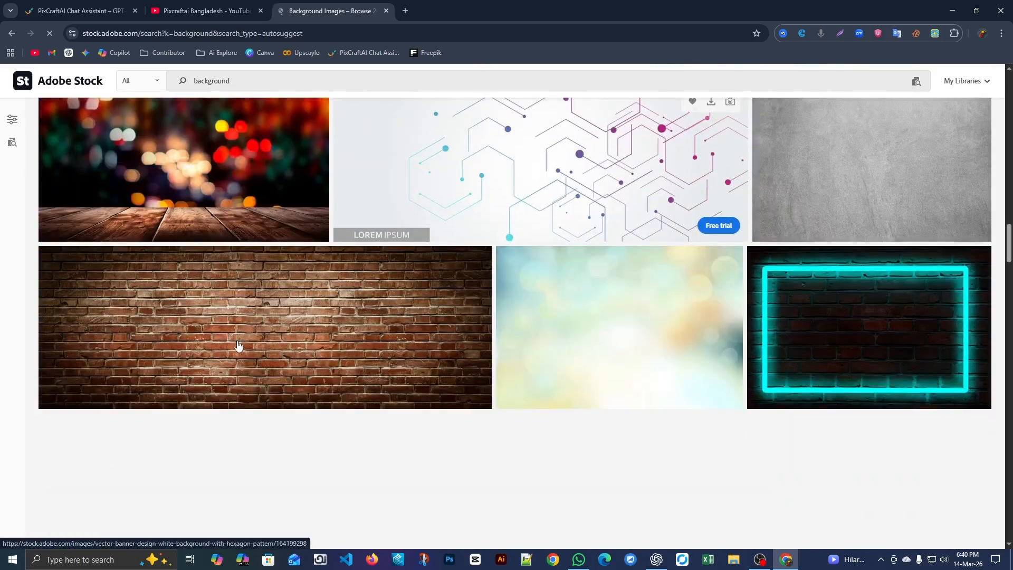
{"action": "scroll", "coordinate": [402, 409], "scroll_direction": "up", "scroll_amount": 4}
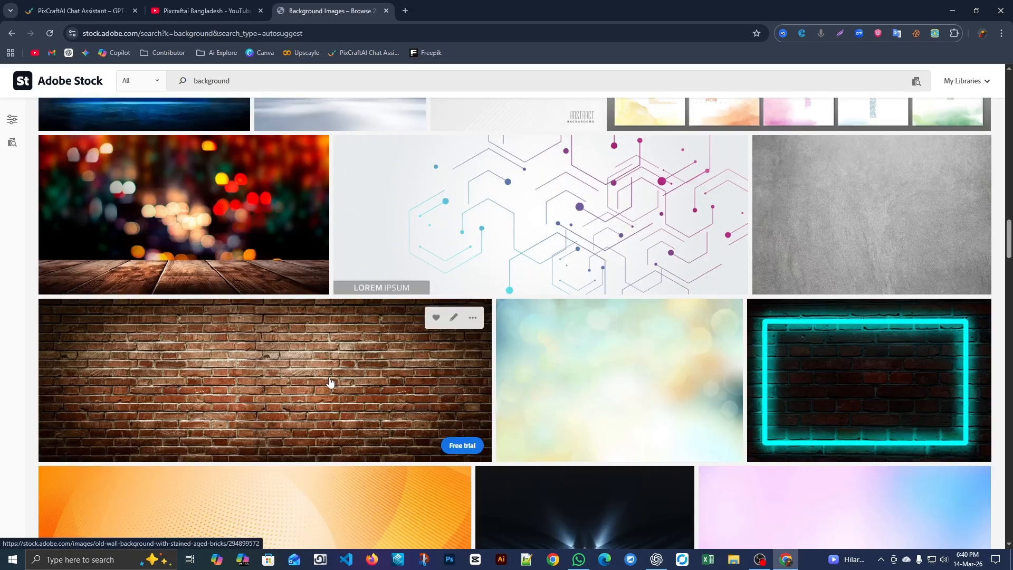
{"action": "scroll", "coordinate": [327, 377], "scroll_direction": "down", "scroll_amount": 15}
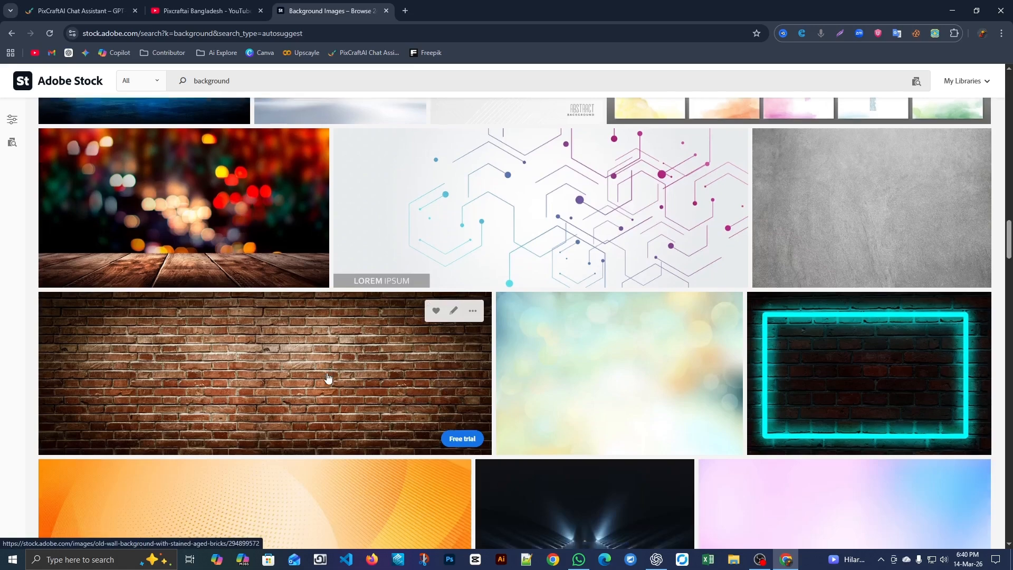
{"action": "scroll", "coordinate": [327, 380], "scroll_direction": "down", "scroll_amount": 9}
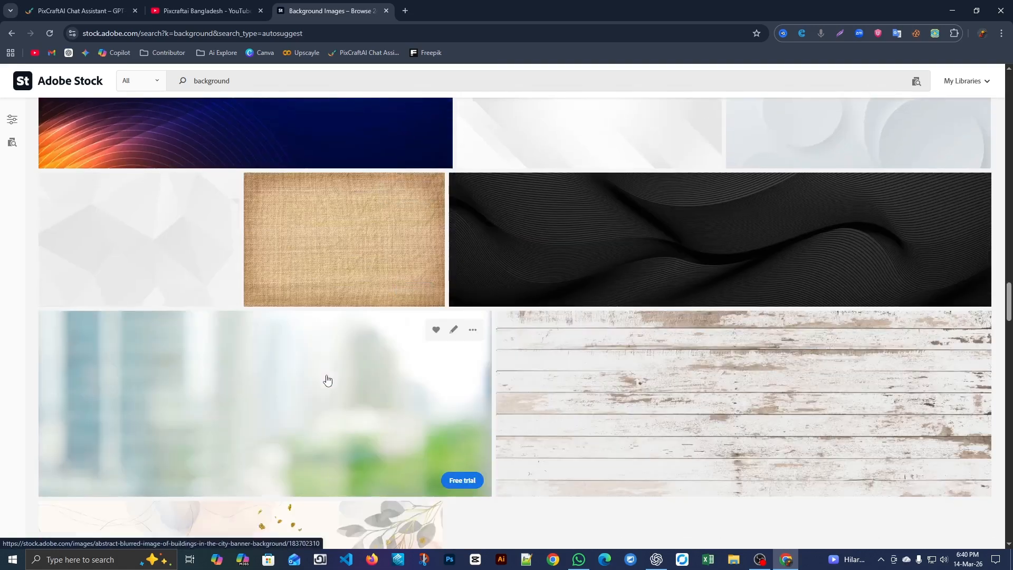
{"action": "scroll", "coordinate": [326, 379], "scroll_direction": "down", "scroll_amount": 4}
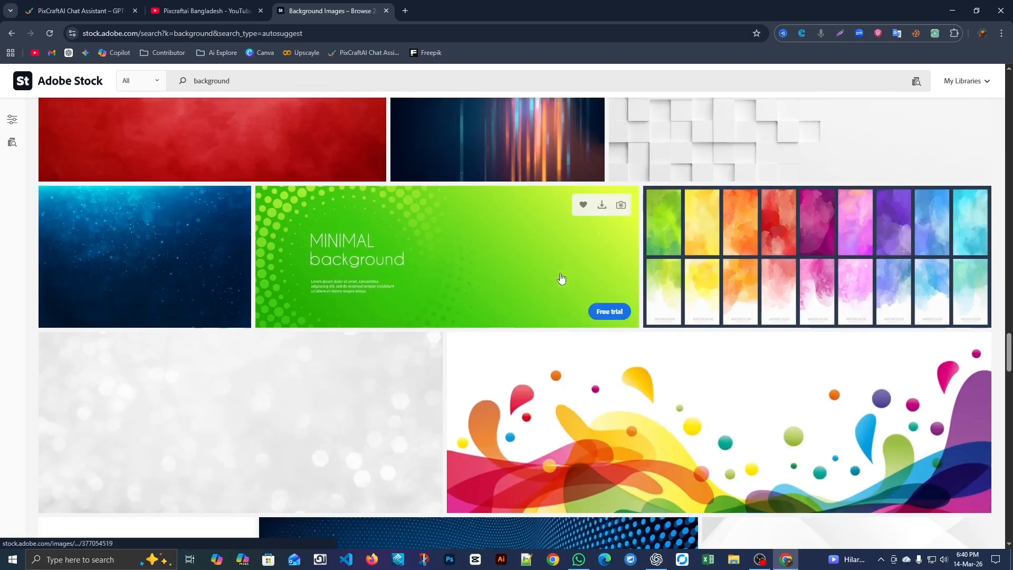
{"action": "scroll", "coordinate": [561, 278], "scroll_direction": "down", "scroll_amount": 5}
{"action": "scroll", "coordinate": [530, 286], "scroll_direction": "down", "scroll_amount": 4}
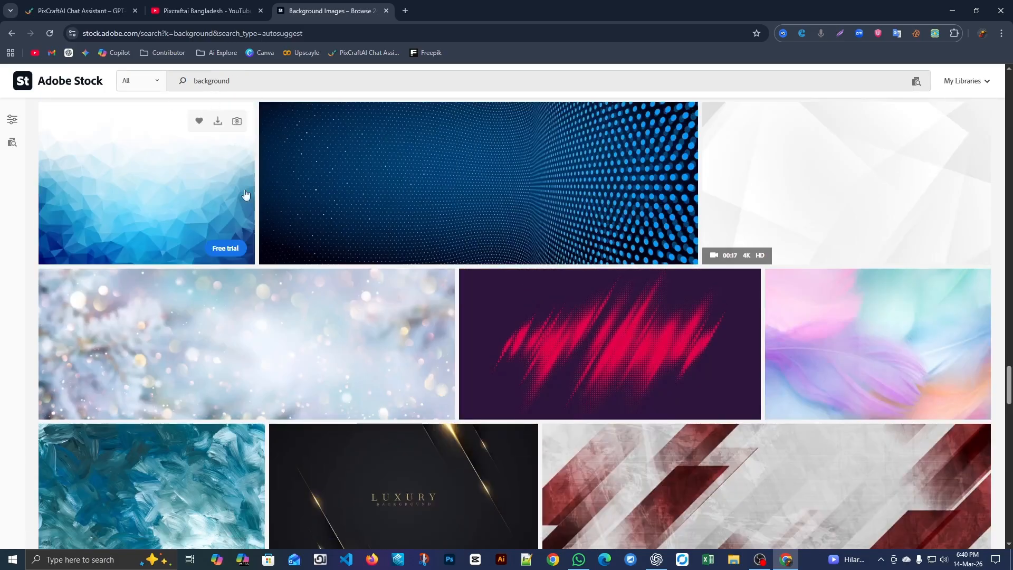
{"action": "scroll", "coordinate": [628, 309], "scroll_direction": "down", "scroll_amount": 12}
{"action": "scroll", "coordinate": [627, 309], "scroll_direction": "down", "scroll_amount": 11}
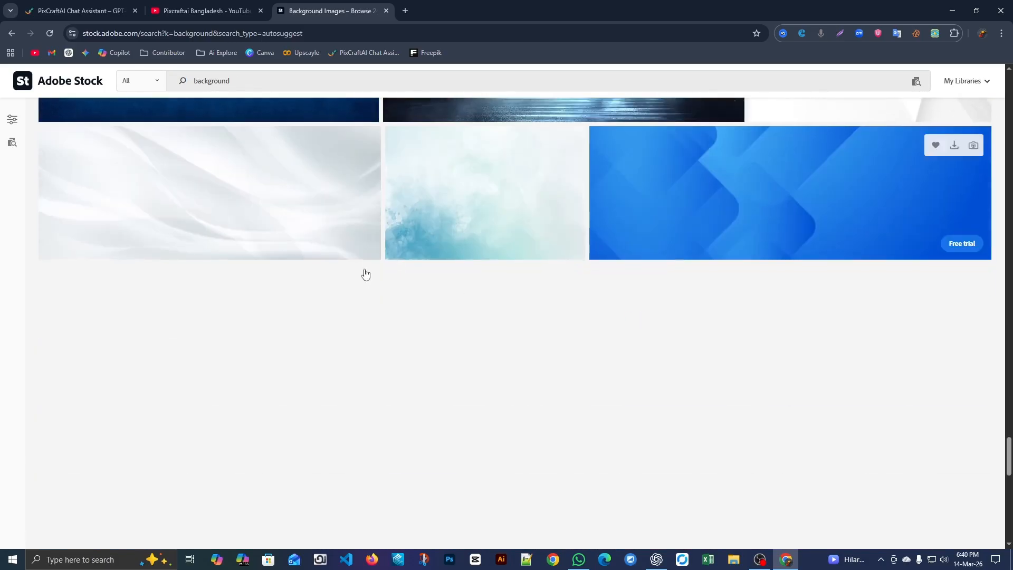
{"action": "scroll", "coordinate": [571, 273], "scroll_direction": "up", "scroll_amount": 5}
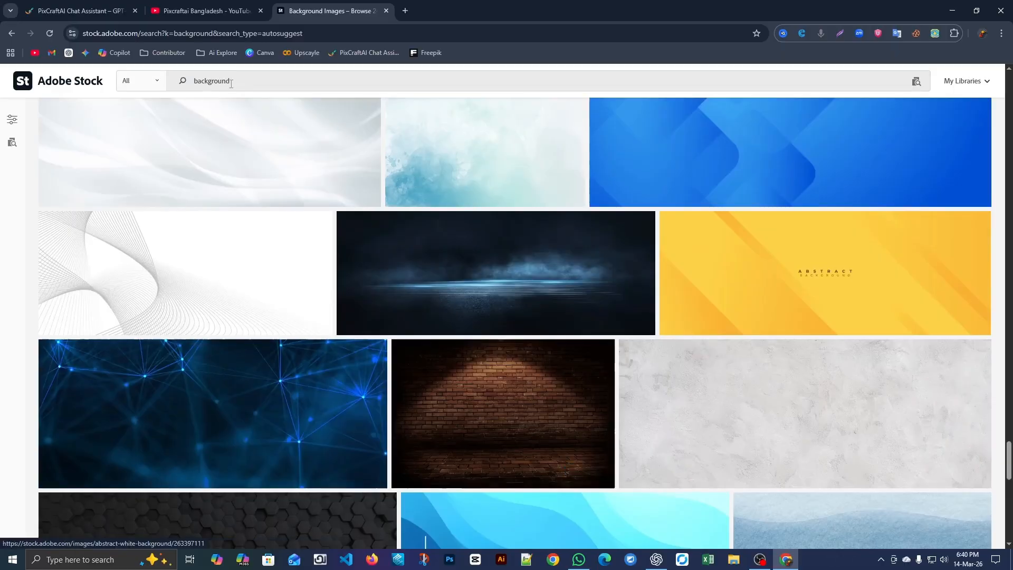
Step: Refine the Adobe Stock search to "nature background"
{"action": "left_click", "coordinate": [195, 82]}
{"action": "left_click", "coordinate": [195, 84]}
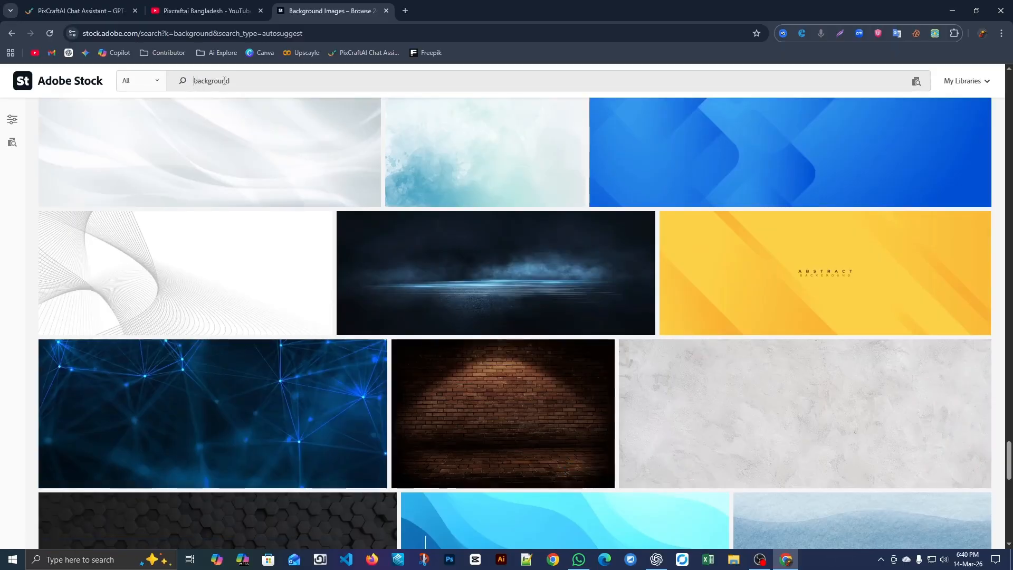
{"action": "type", "text": "nature"}
{"action": "key", "text": "Return"}
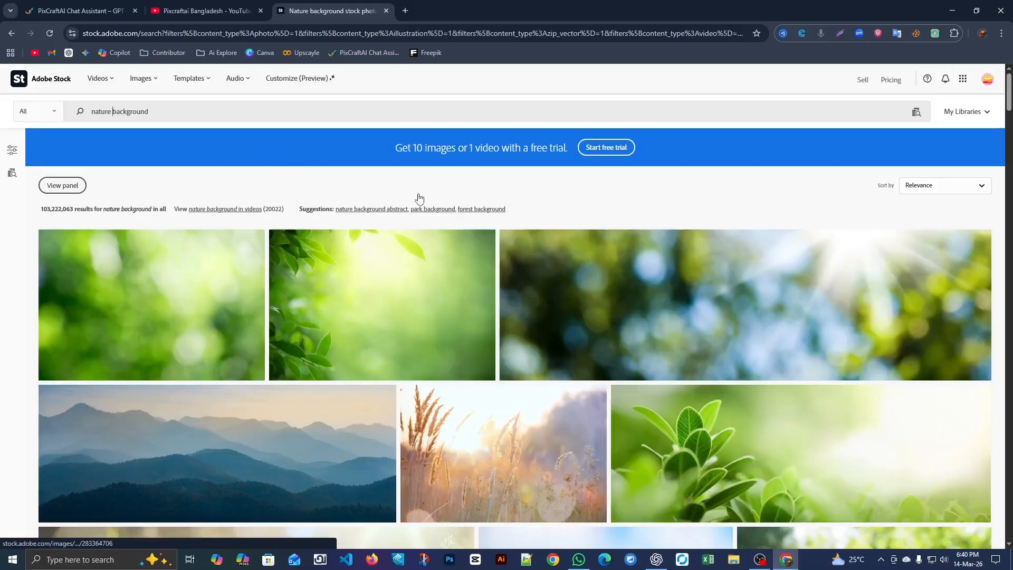
Step: Browse the "nature background" results to examine the subjects, lighting and composition of the nature images
{"action": "scroll", "coordinate": [772, 365], "scroll_direction": "down", "scroll_amount": 3}
{"action": "scroll", "coordinate": [588, 355], "scroll_direction": "down", "scroll_amount": 9}
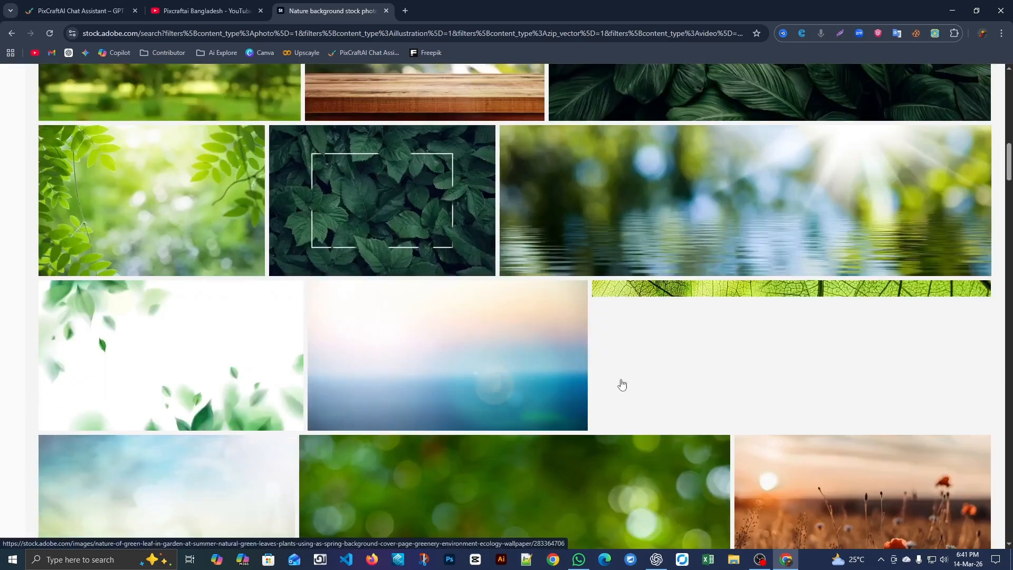
{"action": "scroll", "coordinate": [622, 384], "scroll_direction": "down", "scroll_amount": 3}
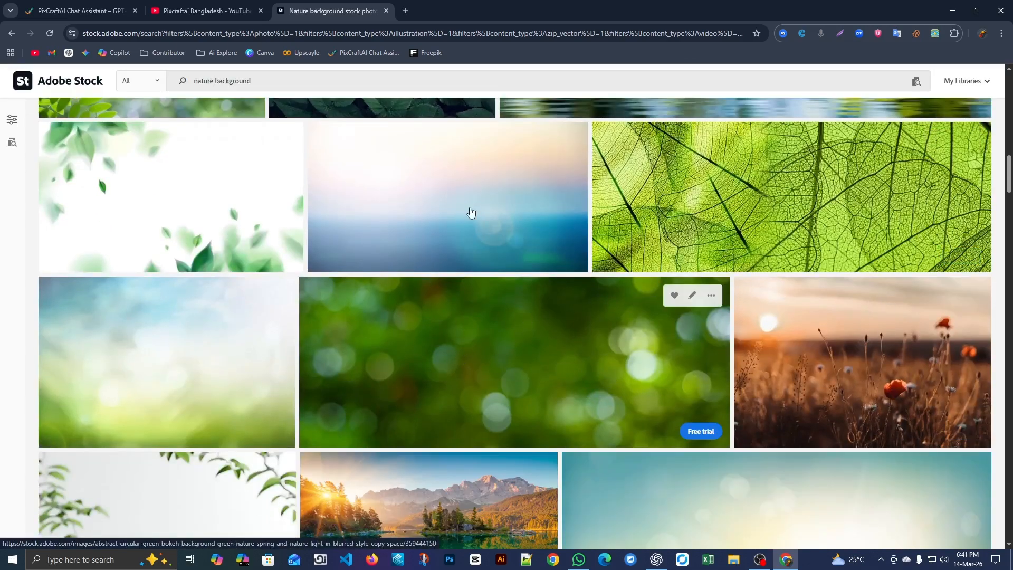
{"action": "scroll", "coordinate": [209, 285], "scroll_direction": "up", "scroll_amount": 2}
{"action": "scroll", "coordinate": [309, 316], "scroll_direction": "up", "scroll_amount": 5}
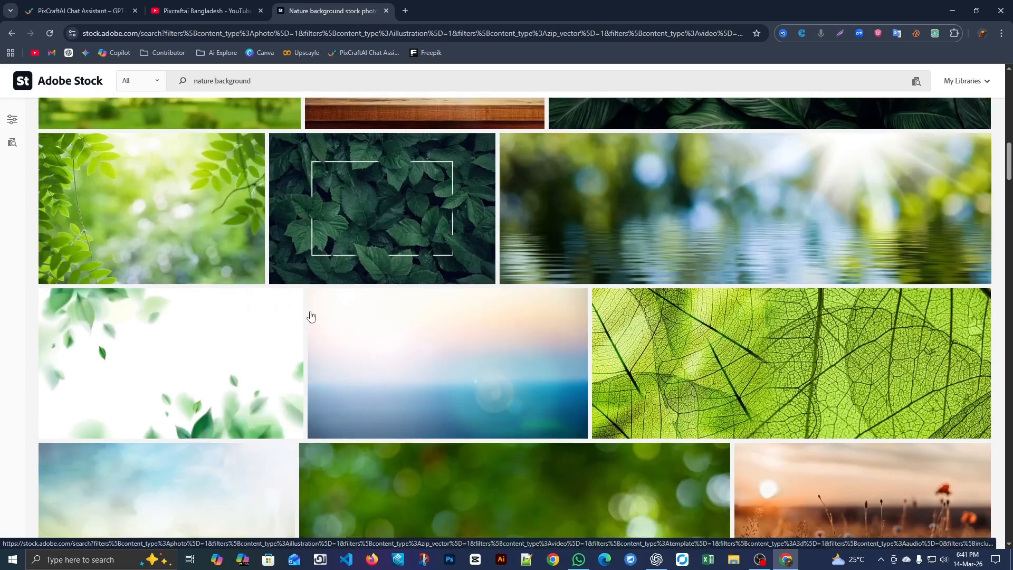
{"action": "scroll", "coordinate": [621, 285], "scroll_direction": "up", "scroll_amount": 3}
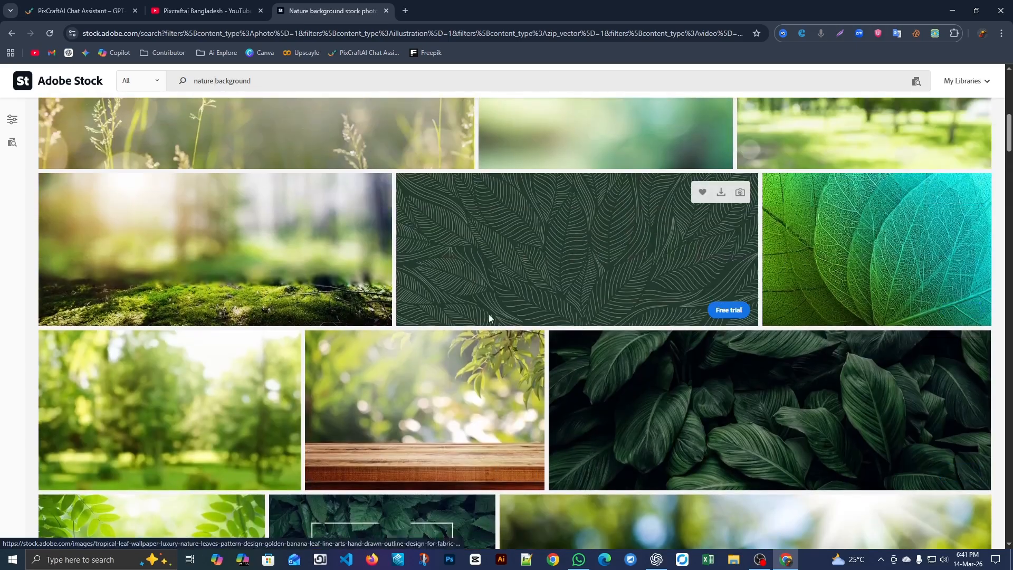
{"action": "scroll", "coordinate": [488, 317], "scroll_direction": "up", "scroll_amount": 2}
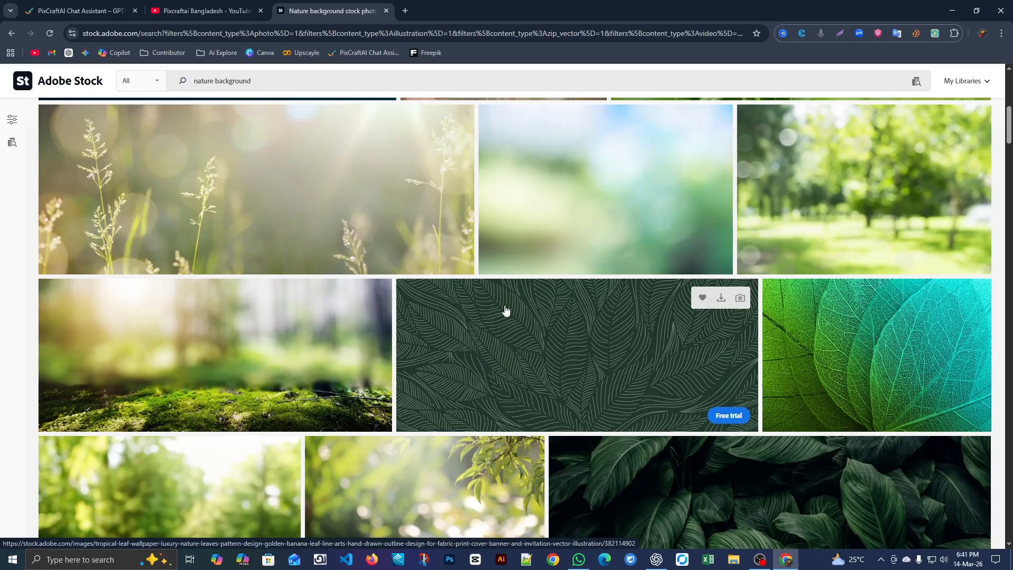
{"action": "scroll", "coordinate": [309, 401], "scroll_direction": "up", "scroll_amount": 4}
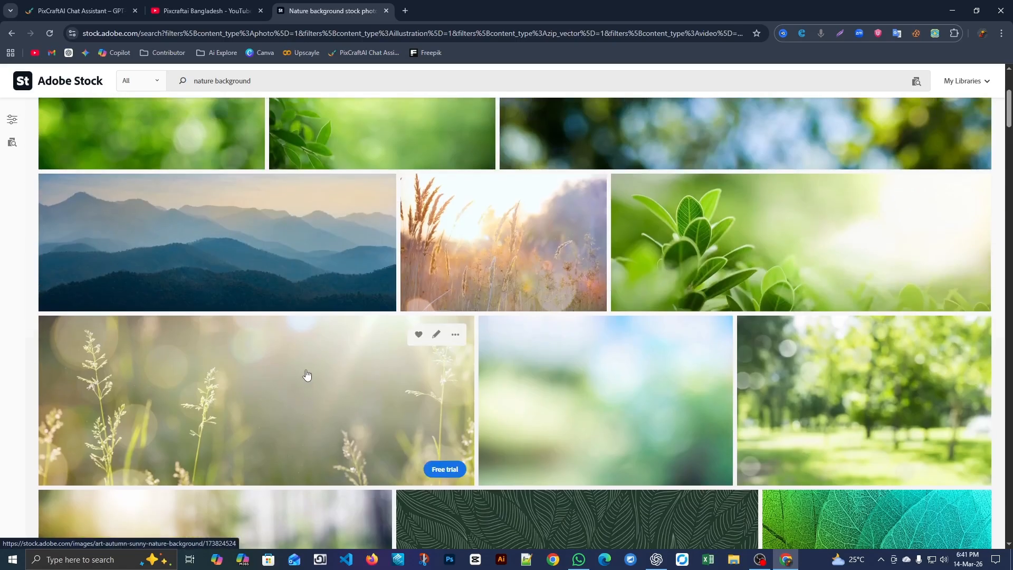
{"action": "scroll", "coordinate": [306, 375], "scroll_direction": "up", "scroll_amount": 4}
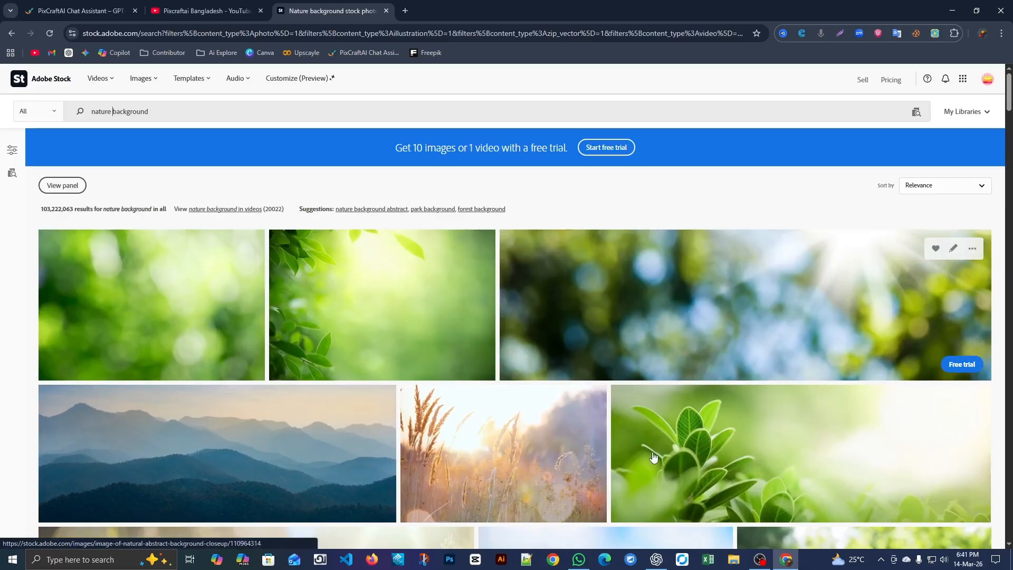
{"action": "scroll", "coordinate": [709, 422], "scroll_direction": "down", "scroll_amount": 4}
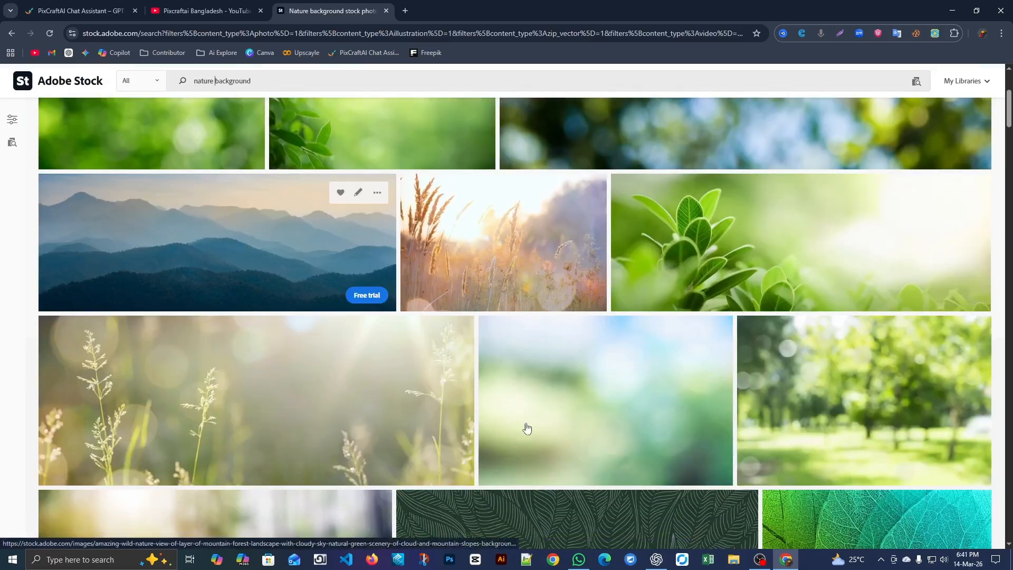
{"action": "scroll", "coordinate": [565, 333], "scroll_direction": "up", "scroll_amount": 1}
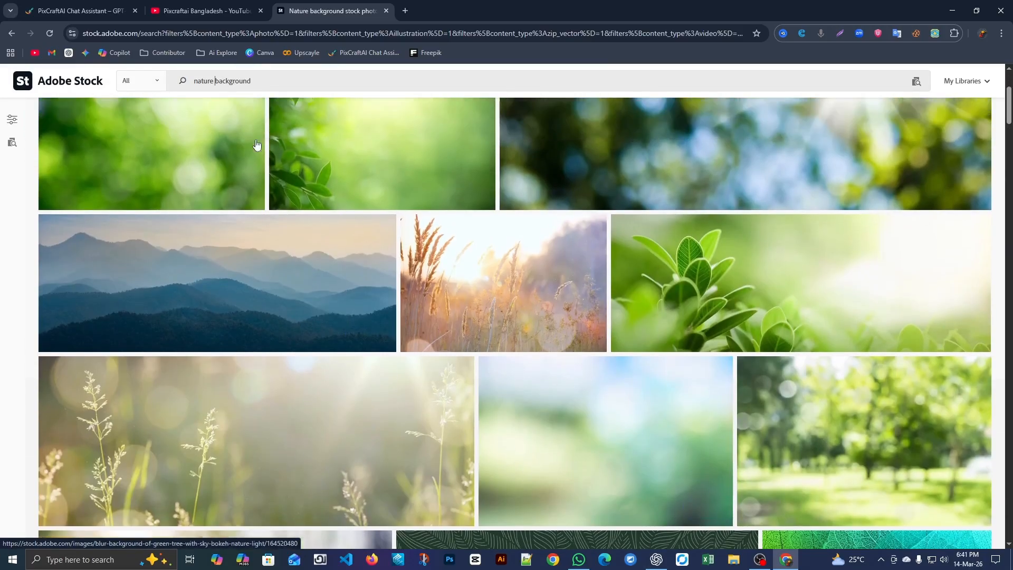
Step: Switch to the PixCraftAI chat and check which AI models it offers, including the additional ones
{"action": "left_click_drag", "start_coordinate": [79, 11], "coordinate": [212, 11]}
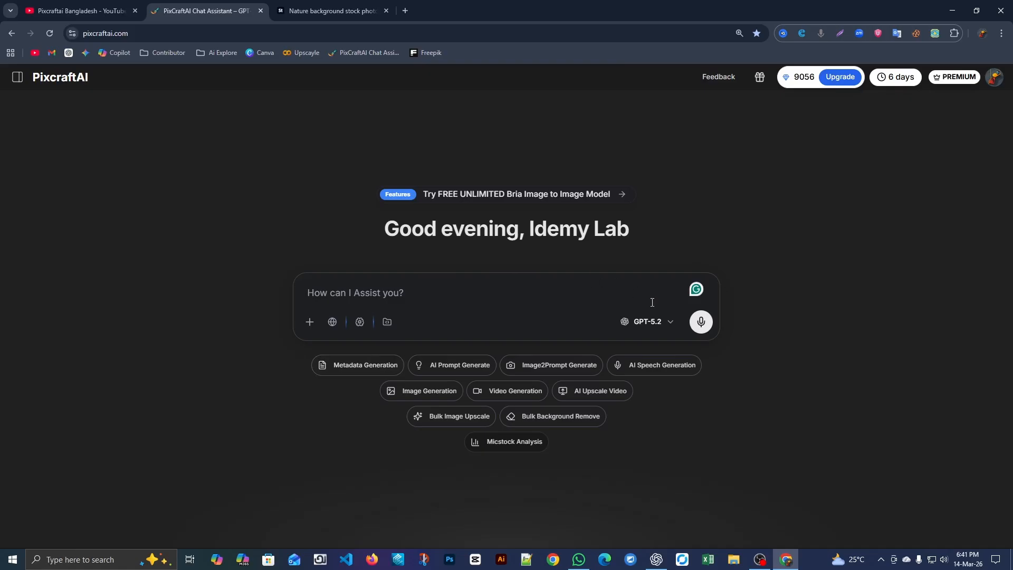
{"action": "left_click", "coordinate": [670, 326]}
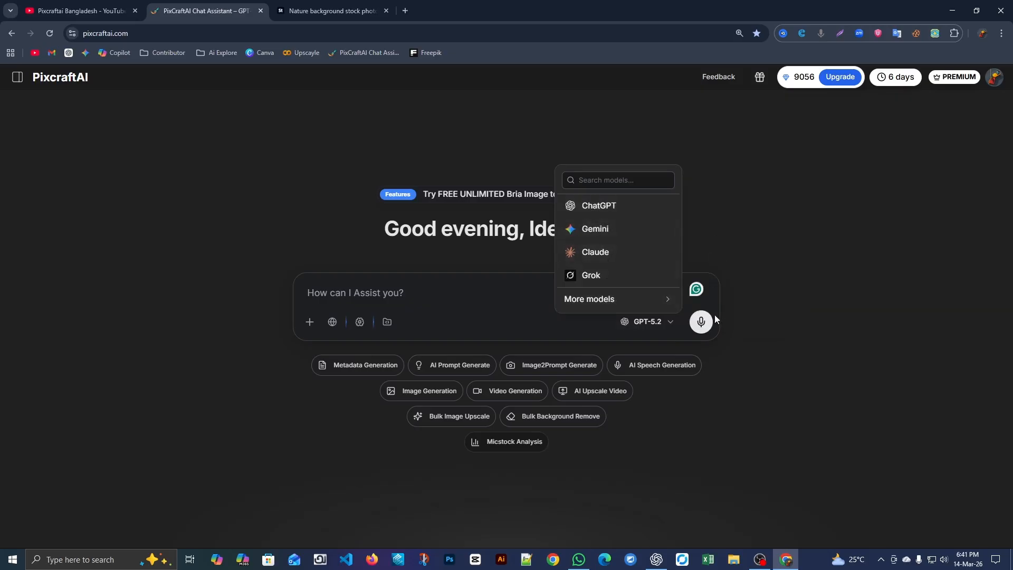
{"action": "mouse_move", "coordinate": [642, 301]}
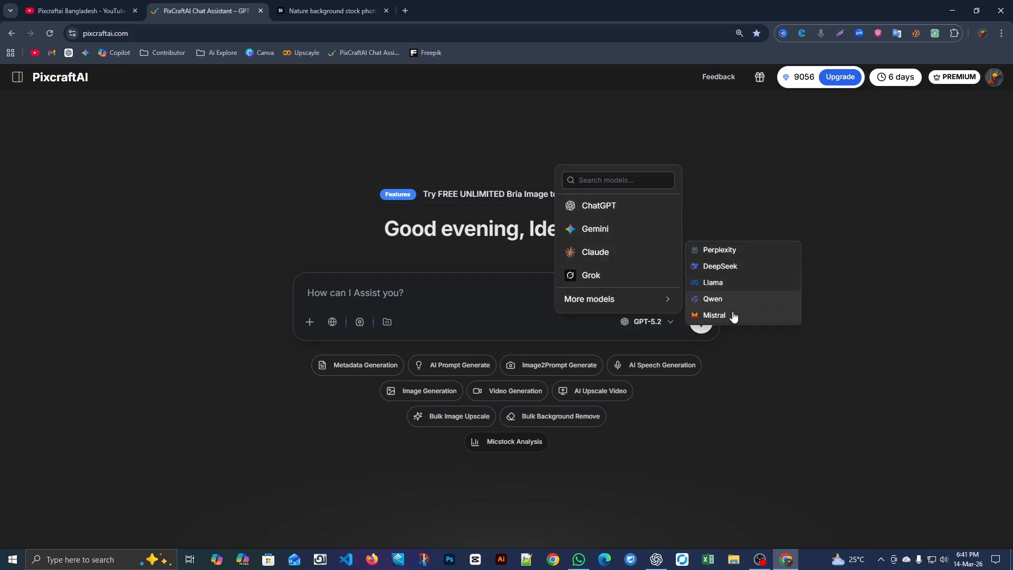
{"action": "left_click", "coordinate": [494, 298]}
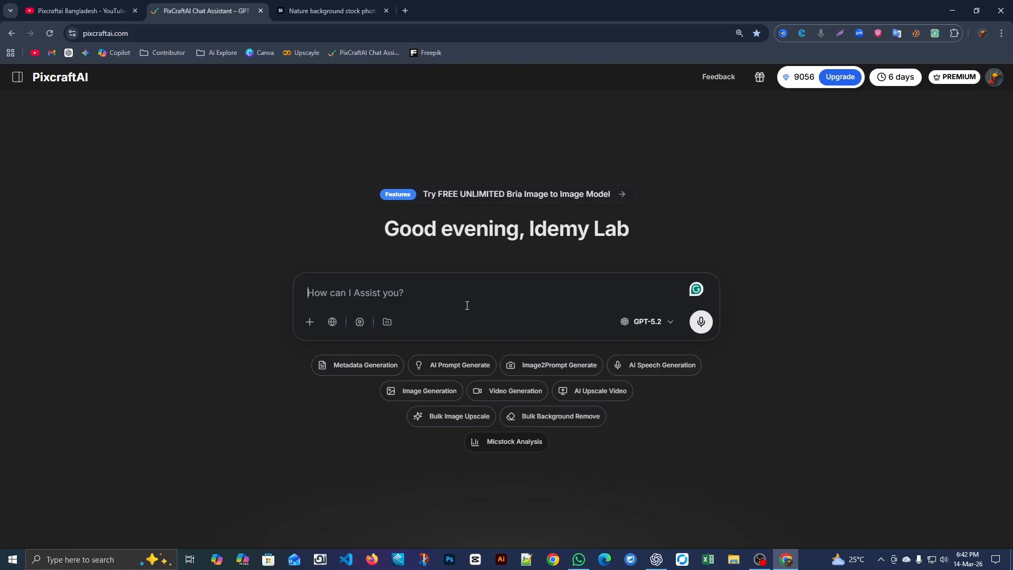
Step: Copy the search phrase "nature background" from Adobe Stock into the PixCraftAI chat message
{"action": "left_click", "coordinate": [360, 5]}
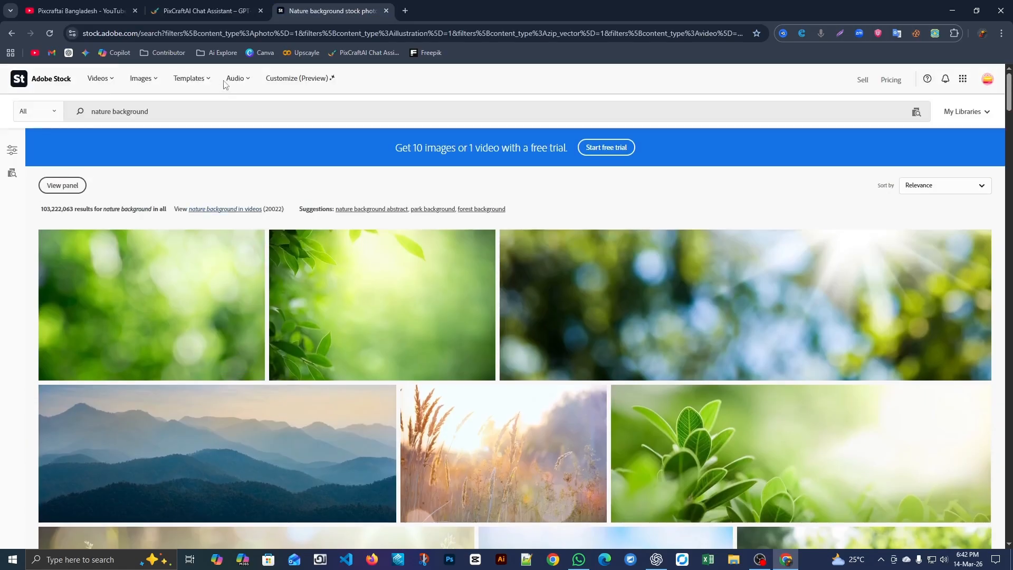
{"action": "left_click", "coordinate": [188, 110]}
{"action": "key", "text": "ctrl+c"}
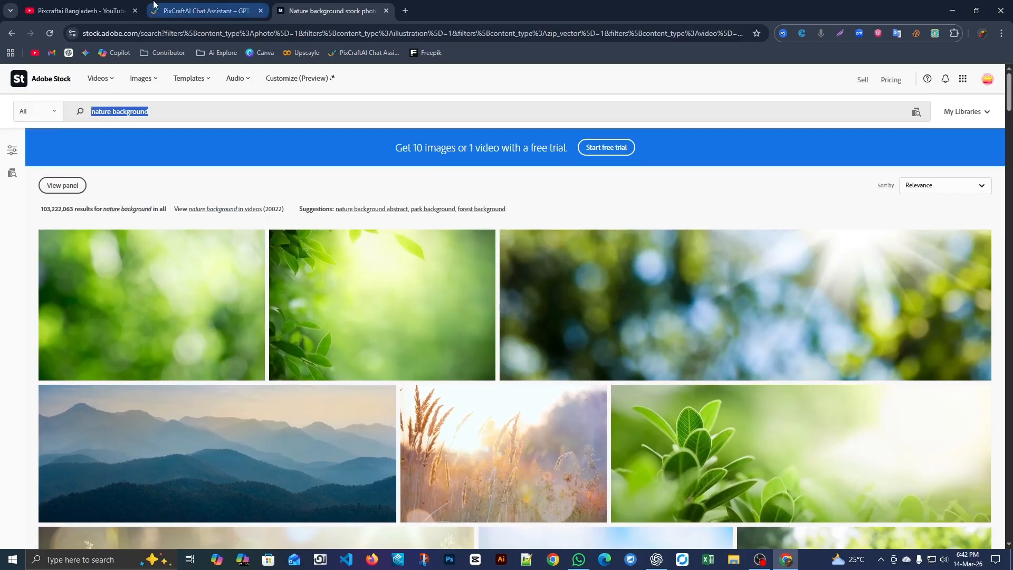
{"action": "left_click", "coordinate": [205, 11]}
{"action": "key", "text": "ctrl+v"}
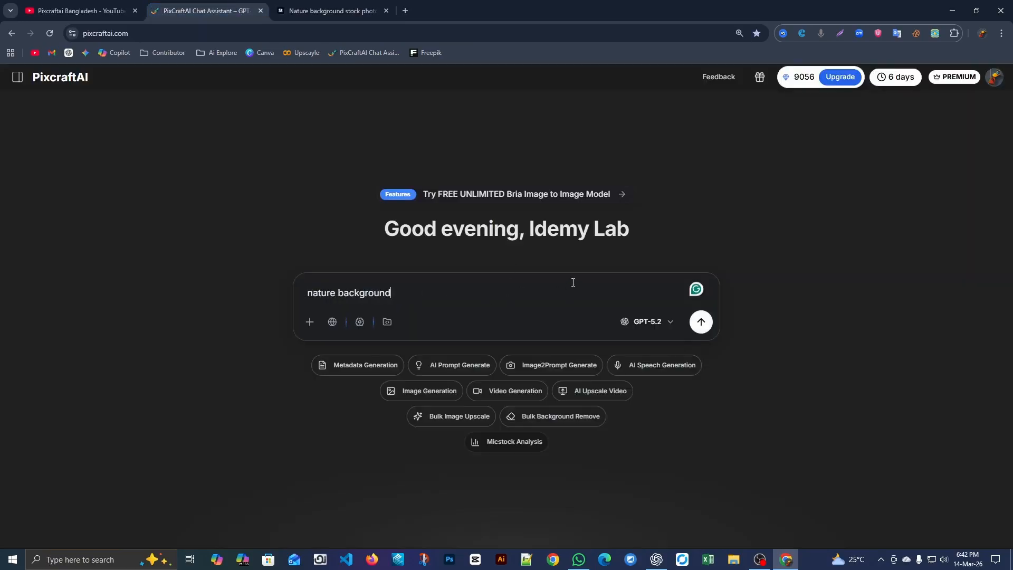
Step: Continue the message with "er jonno ami 100 ta image banate chai. ai jonno uncommon prompt likhe daw. tar age bivinno style suggest koro" and send it
{"action": "type", "text": "er"}
{"action": "type", "text": "jonno ami 100 ta"}
{"action": "type", "text": " i"}
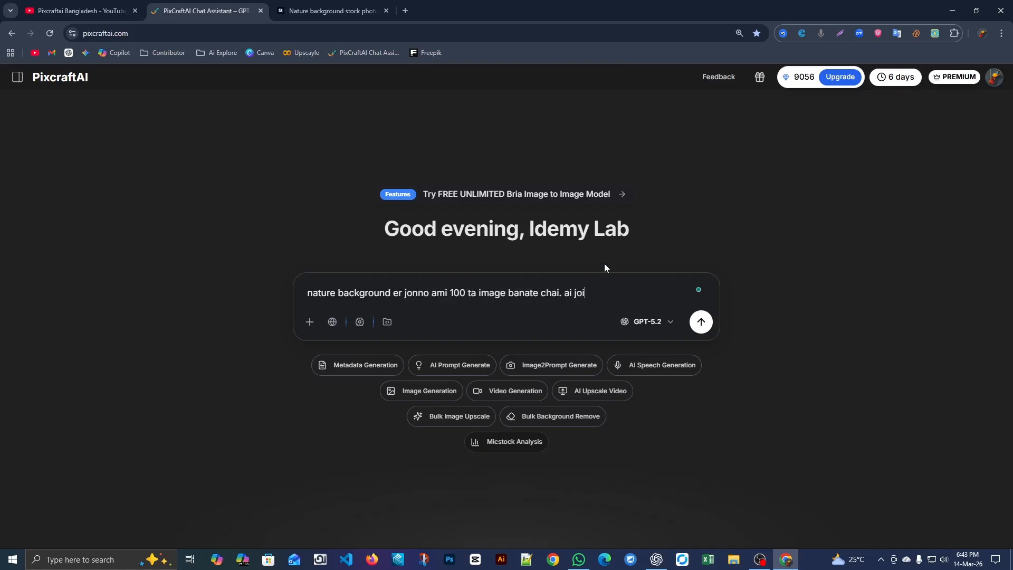
{"action": "type", "text": "mage banate chai. ai jonno uncommon prompt likhe daw"}
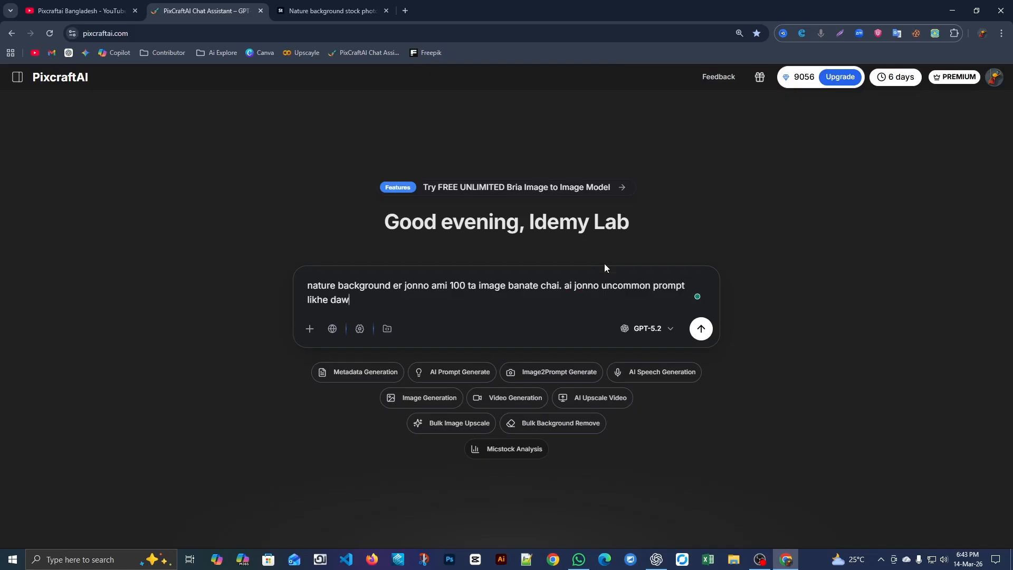
{"action": "type", "text": ". tar age bivinno style suggest koro"}
{"action": "key", "text": "Return"}
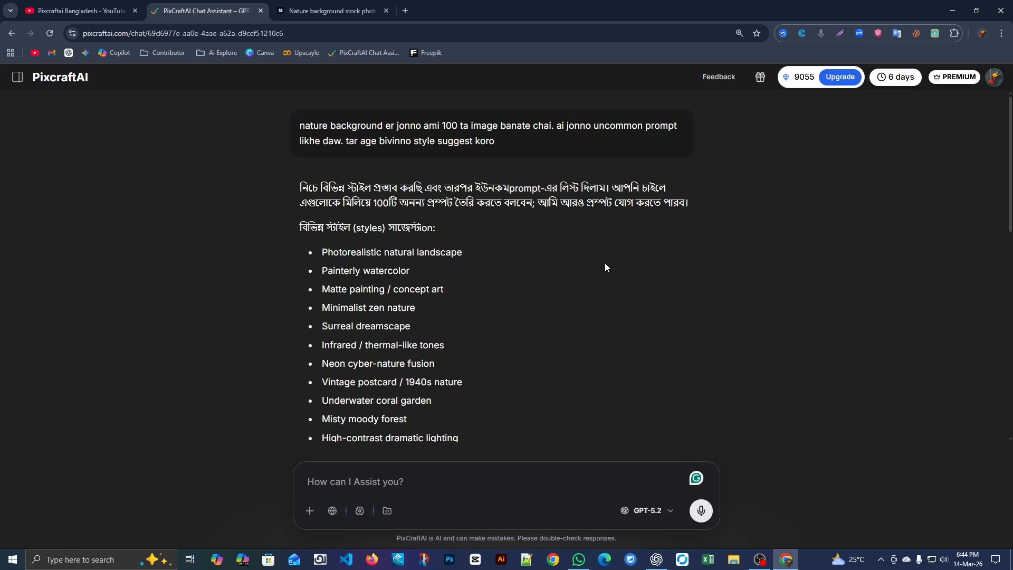
Step: Read through the suggested nature background styles one by one, starting from photorealistic natural landscape
{"action": "scroll", "coordinate": [575, 208], "scroll_direction": "down", "scroll_amount": 6}
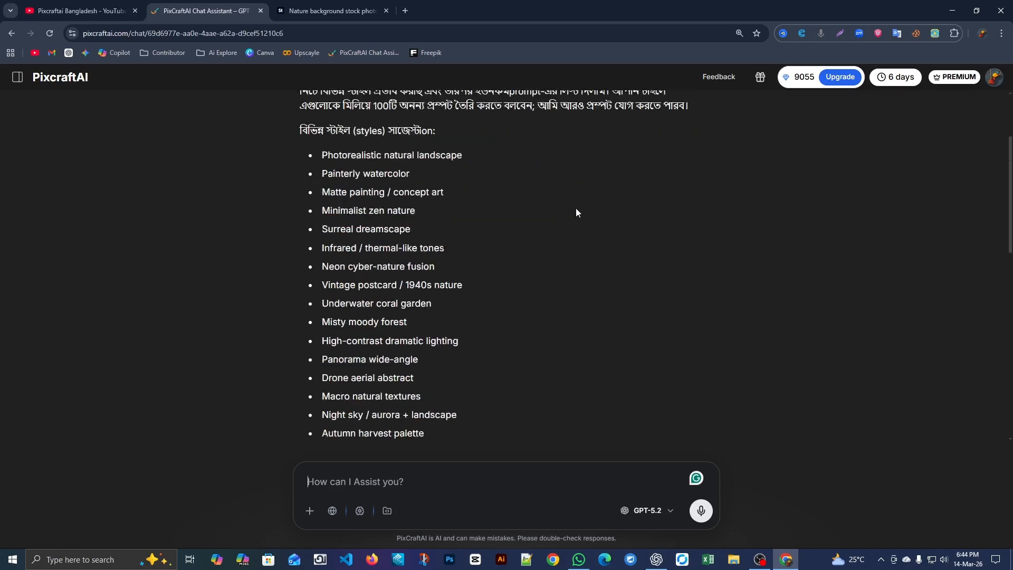
{"action": "scroll", "coordinate": [457, 353], "scroll_direction": "up", "scroll_amount": 6}
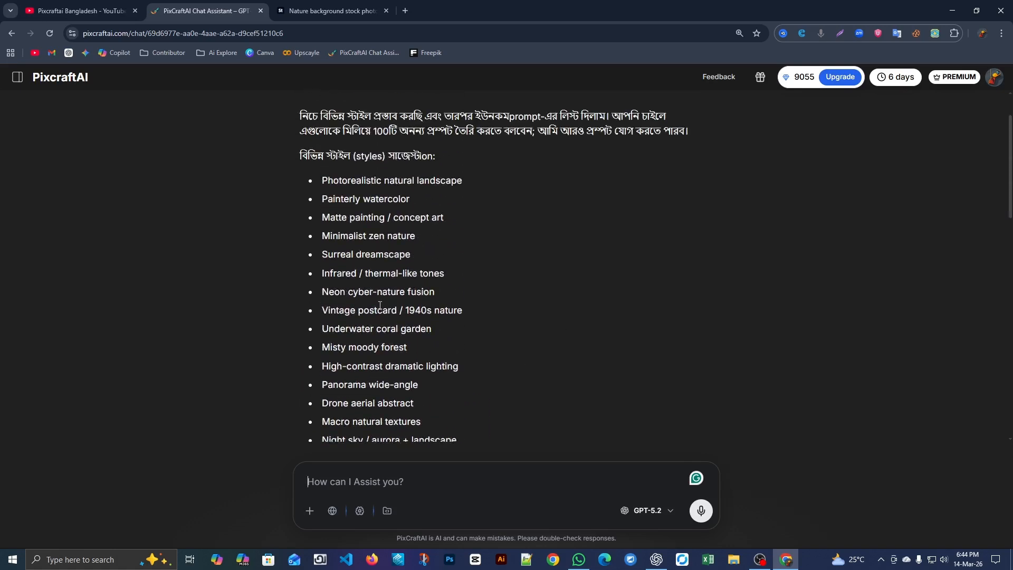
{"action": "left_click_drag", "start_coordinate": [333, 252], "coordinate": [487, 257]}
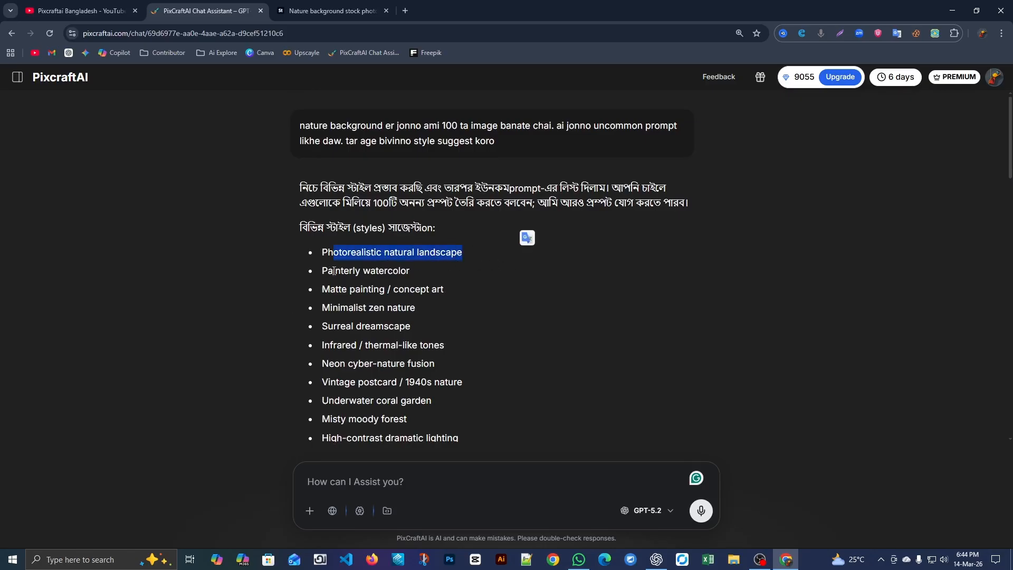
{"action": "left_click_drag", "start_coordinate": [343, 271], "coordinate": [414, 270]}
{"action": "left_click", "coordinate": [325, 289]}
{"action": "left_click_drag", "start_coordinate": [324, 289], "coordinate": [499, 293]}
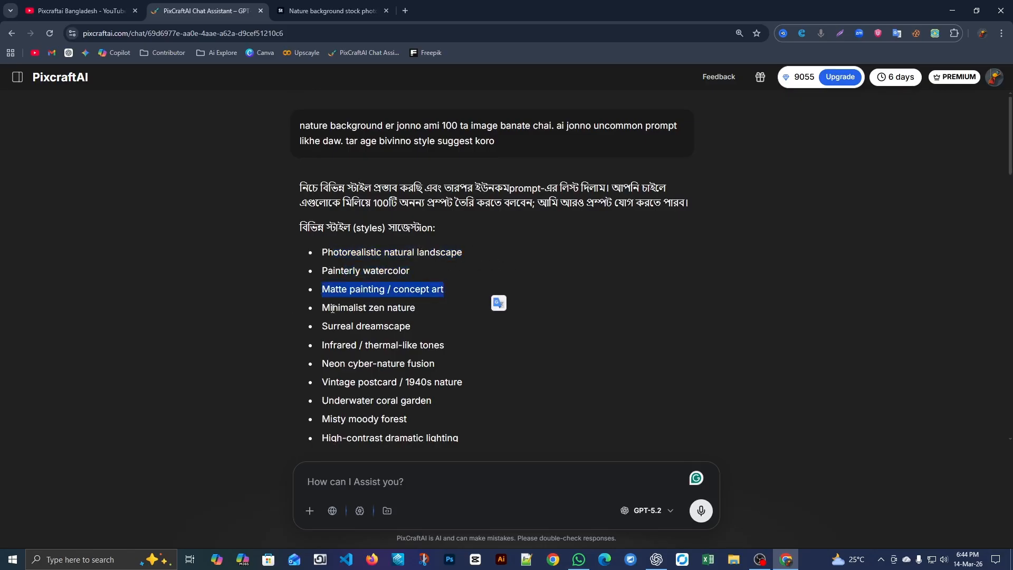
{"action": "left_click_drag", "start_coordinate": [331, 312], "coordinate": [519, 324]}
{"action": "left_click", "coordinate": [332, 328]}
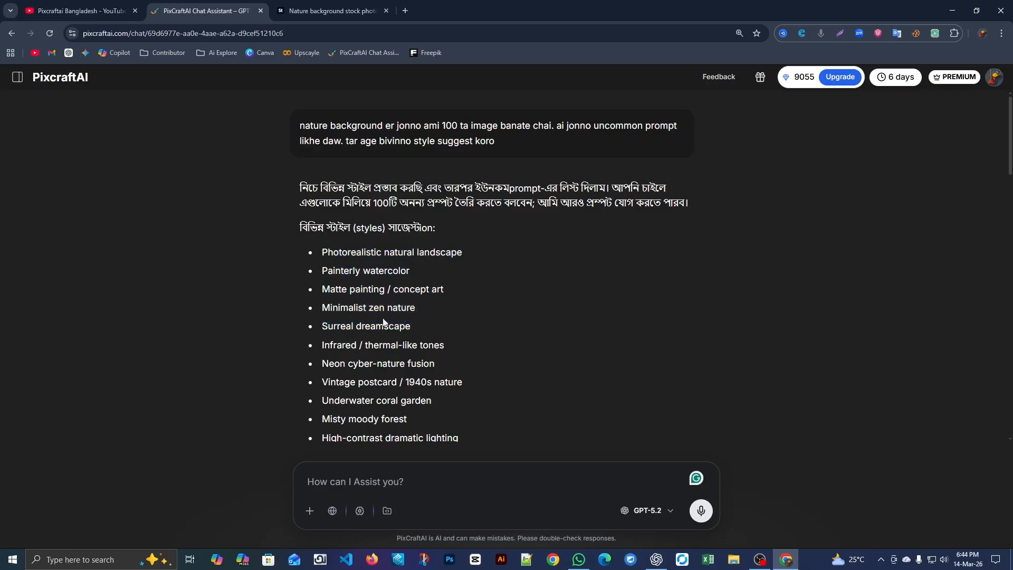
{"action": "triple_click", "coordinate": [331, 328]}
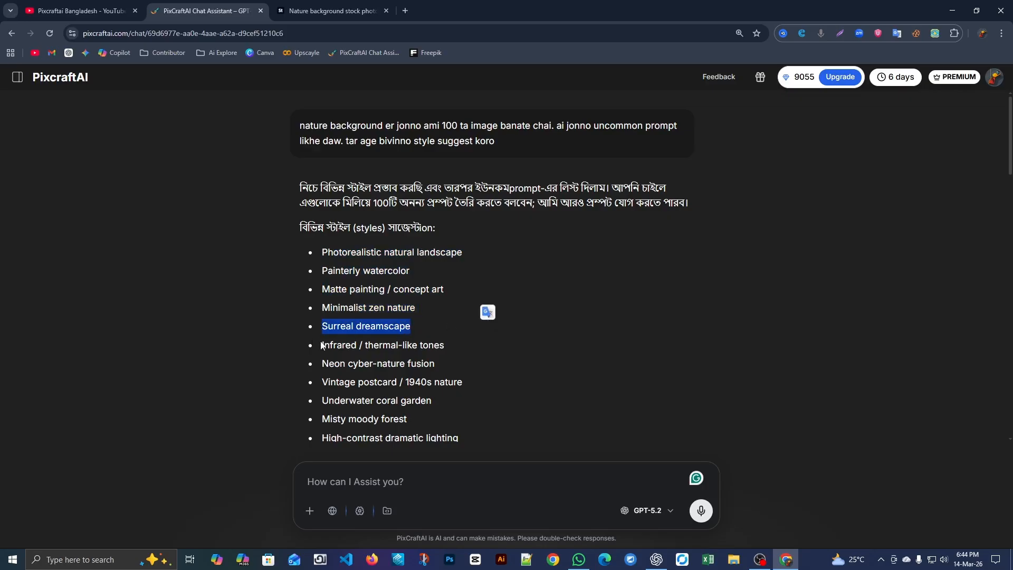
{"action": "left_click_drag", "start_coordinate": [329, 345], "coordinate": [495, 344]}
{"action": "left_click", "coordinate": [368, 362]}
Step: Review the remaining styles and the numbered sample prompts through the end of the reply
{"action": "scroll", "coordinate": [370, 380], "scroll_direction": "down", "scroll_amount": 4}
{"action": "scroll", "coordinate": [371, 377], "scroll_direction": "down", "scroll_amount": 15}
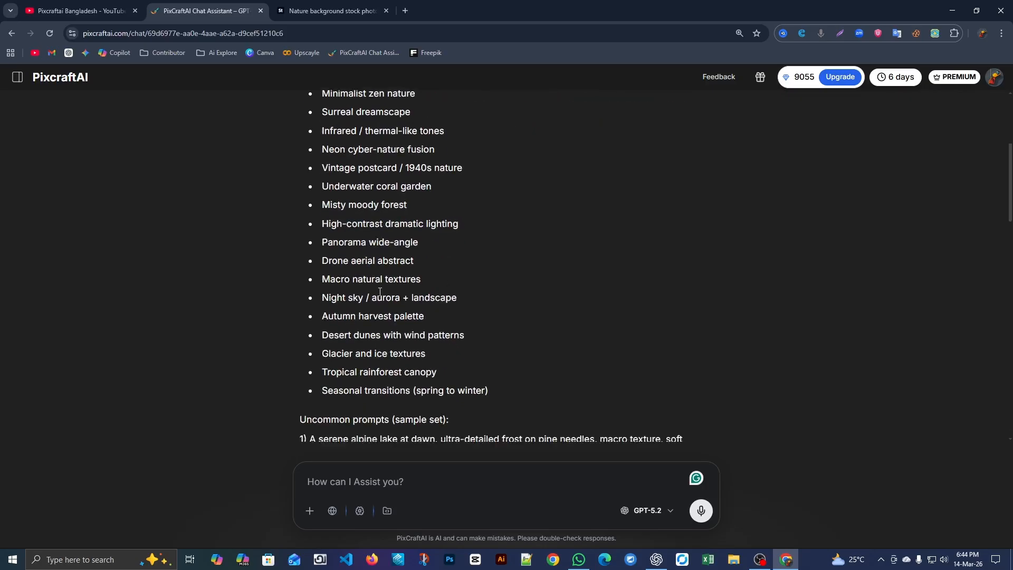
{"action": "scroll", "coordinate": [371, 368], "scroll_direction": "down", "scroll_amount": 3}
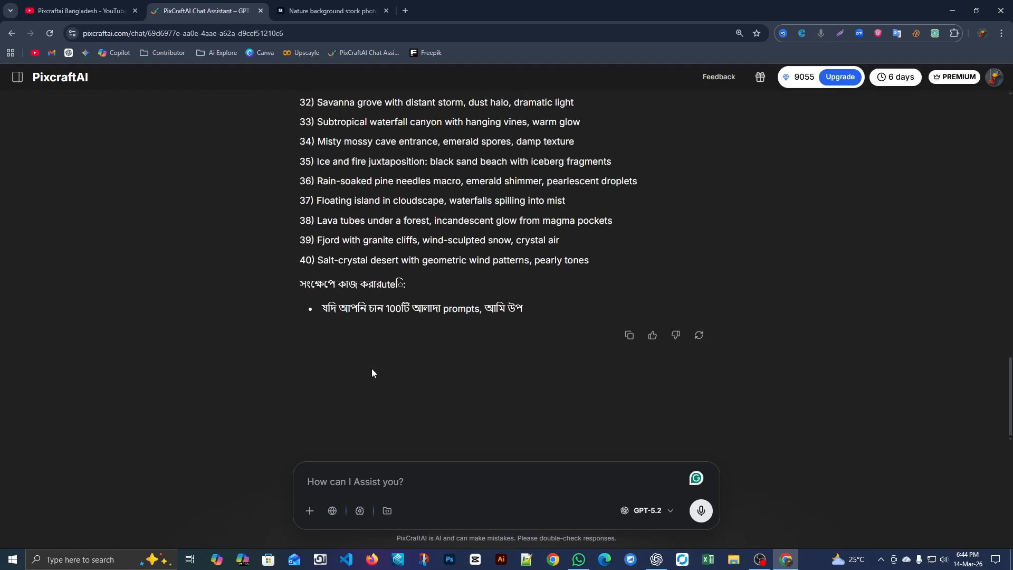
{"action": "scroll", "coordinate": [371, 369], "scroll_direction": "up", "scroll_amount": 3}
{"action": "scroll", "coordinate": [423, 317], "scroll_direction": "down", "scroll_amount": 2}
{"action": "scroll", "coordinate": [424, 320], "scroll_direction": "down", "scroll_amount": 1}
{"action": "scroll", "coordinate": [396, 305], "scroll_direction": "up", "scroll_amount": 20}
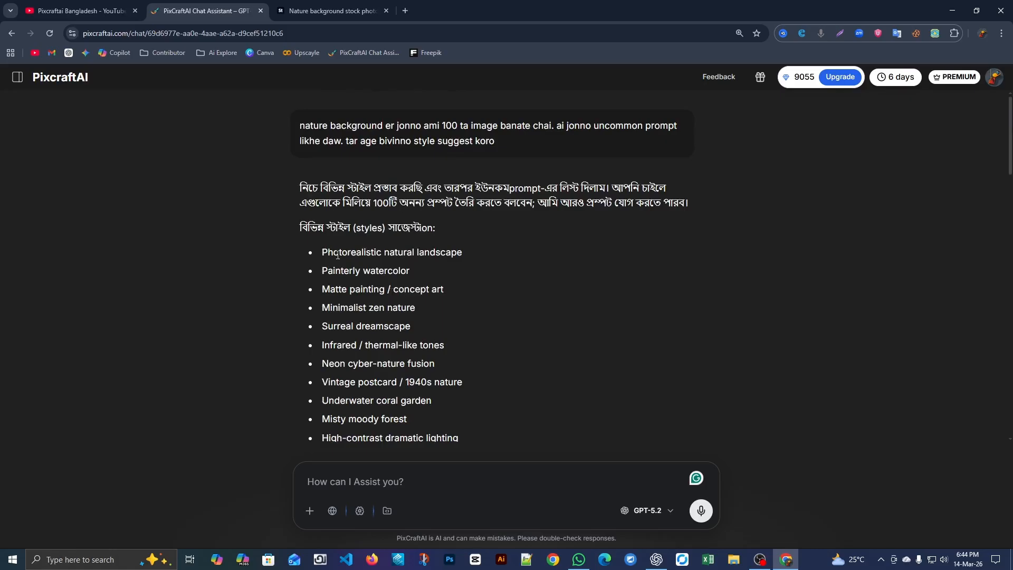
Step: Compare the "Photorealistic natural landscape" style with the nature background images on Adobe Stock, and return to the PixCraftAI chat
{"action": "left_click_drag", "start_coordinate": [326, 251], "coordinate": [505, 255]}
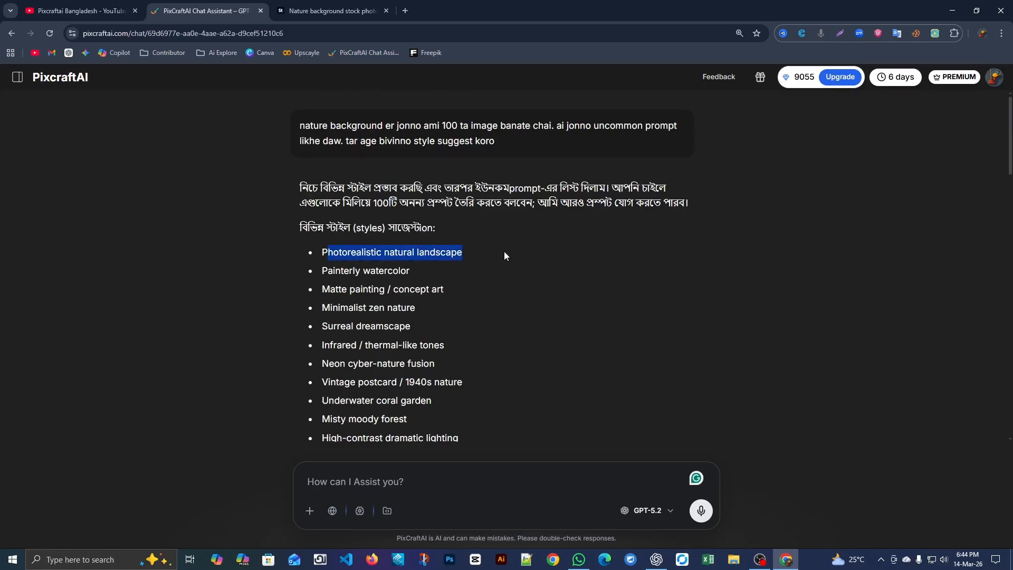
{"action": "left_click", "coordinate": [504, 237]}
{"action": "left_click", "coordinate": [334, 11]}
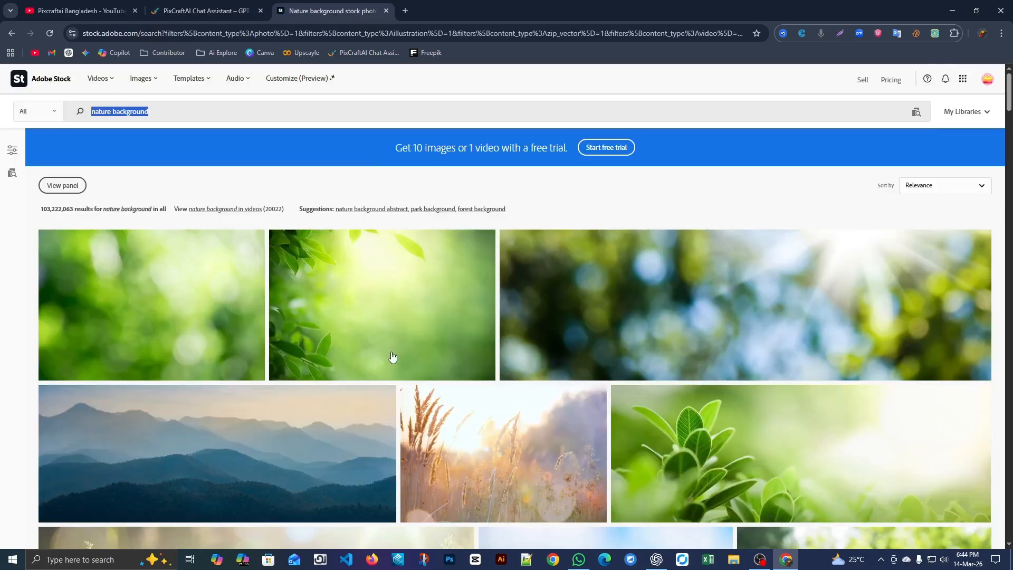
{"action": "scroll", "coordinate": [391, 354], "scroll_direction": "down", "scroll_amount": 3}
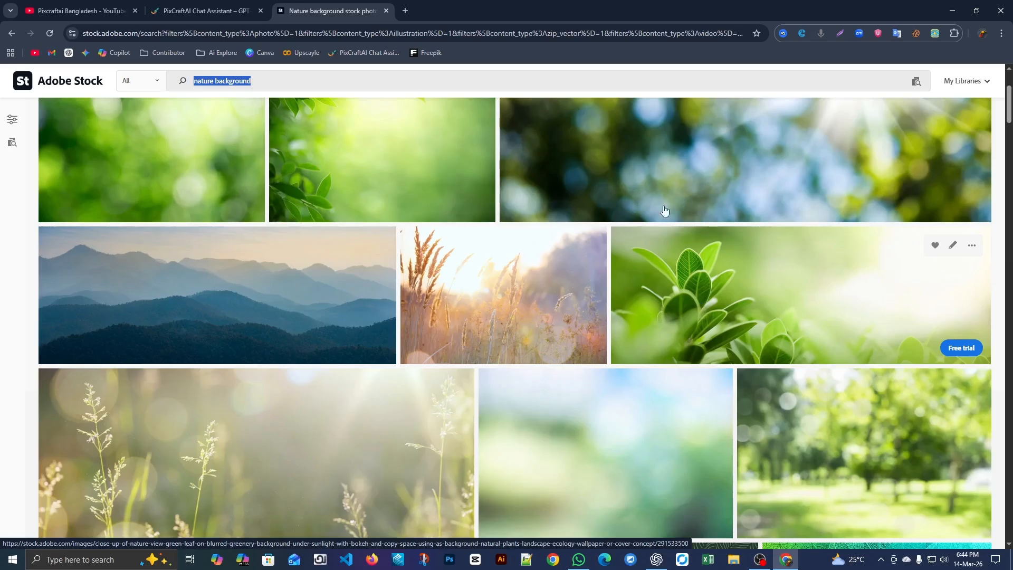
{"action": "left_click", "coordinate": [201, 10]}
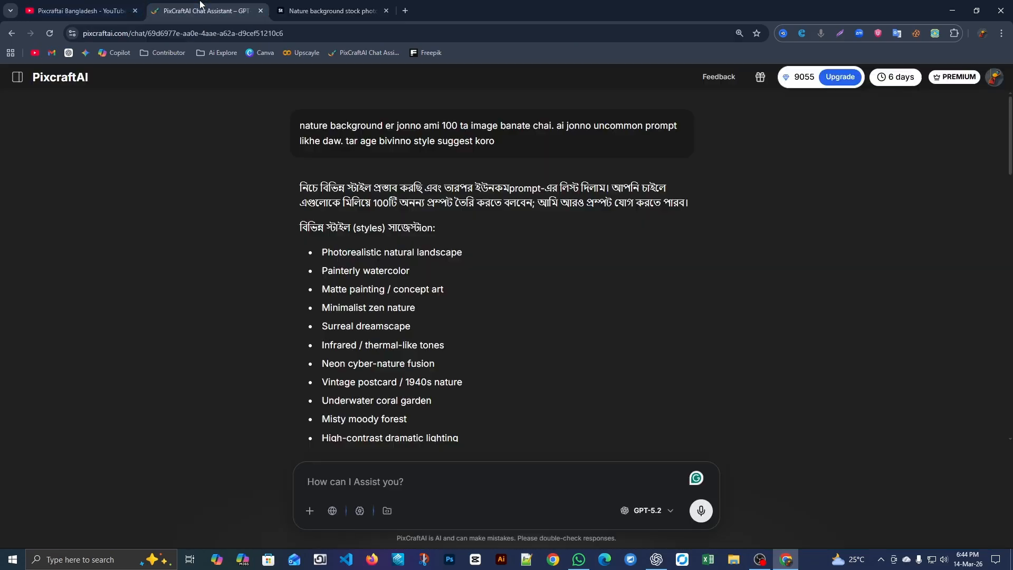
Step: Copy the style name "Photorealistic natural landscape" from the suggestions into a new chat message
{"action": "scroll", "coordinate": [343, 299], "scroll_direction": "down", "scroll_amount": 4}
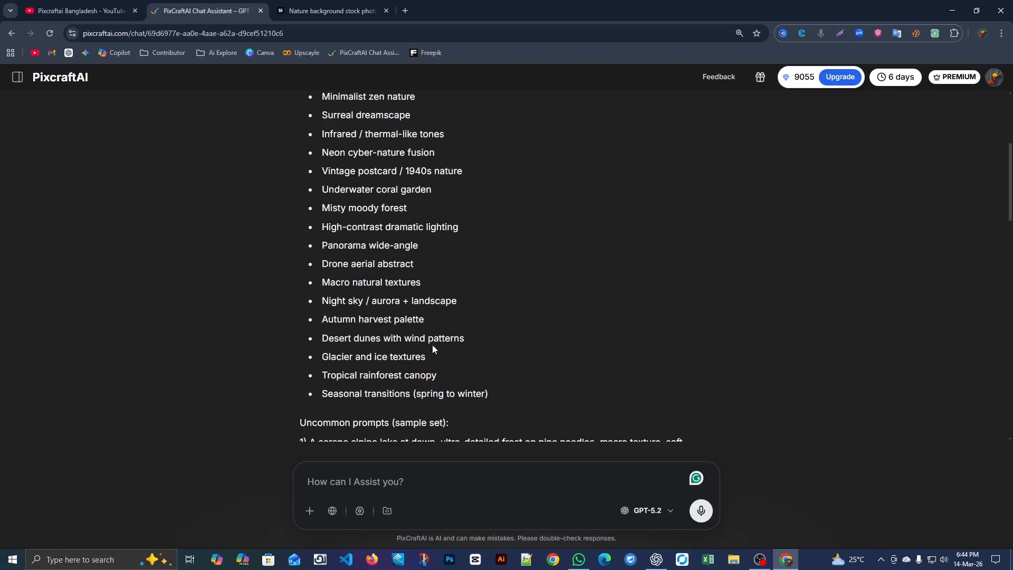
{"action": "scroll", "coordinate": [432, 343], "scroll_direction": "up", "scroll_amount": 4}
{"action": "left_click_drag", "start_coordinate": [323, 248], "coordinate": [493, 254]}
{"action": "key", "text": "ctrl+c"}
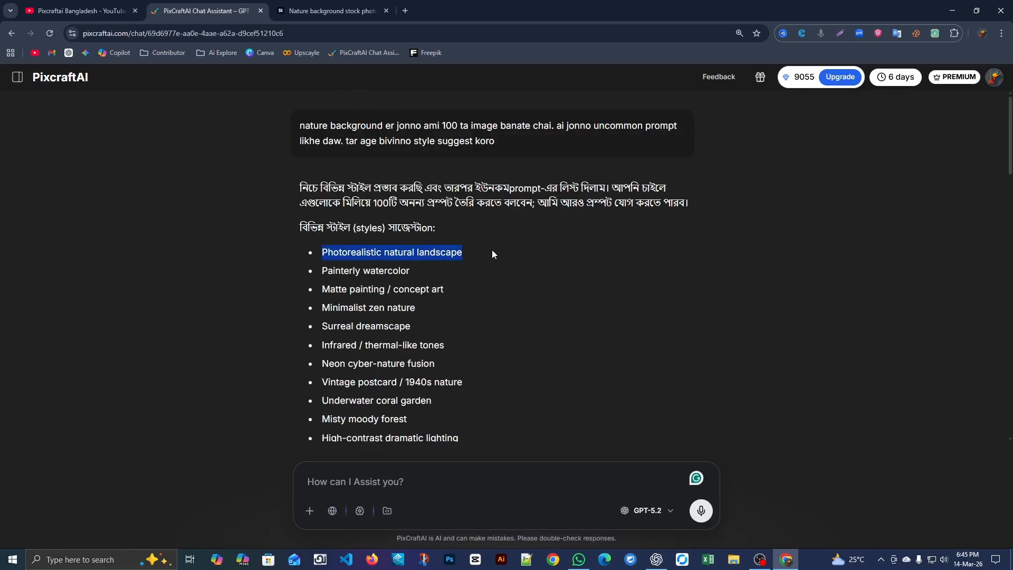
{"action": "left_click", "coordinate": [356, 467]}
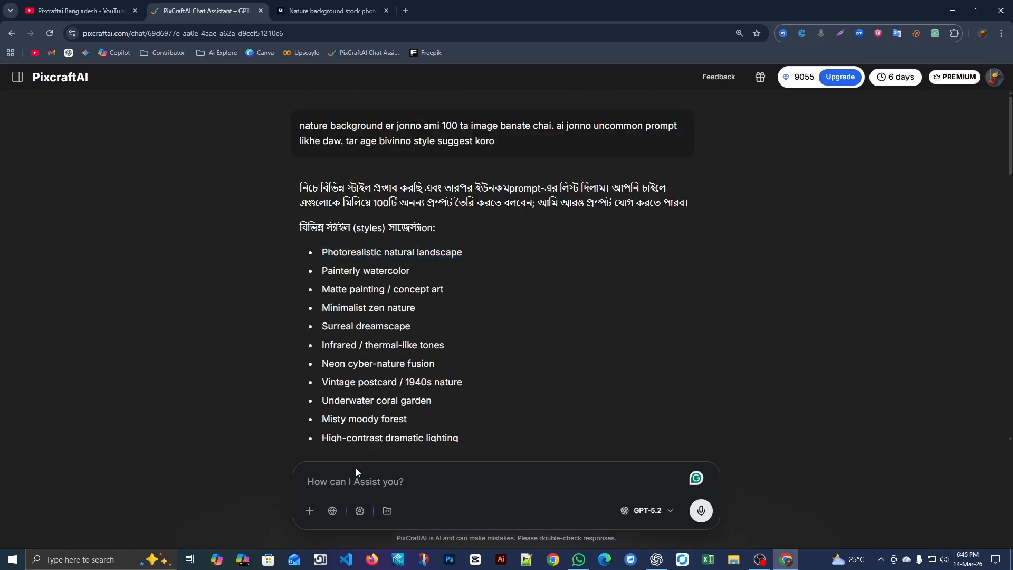
{"action": "key", "text": "ctrl+v"}
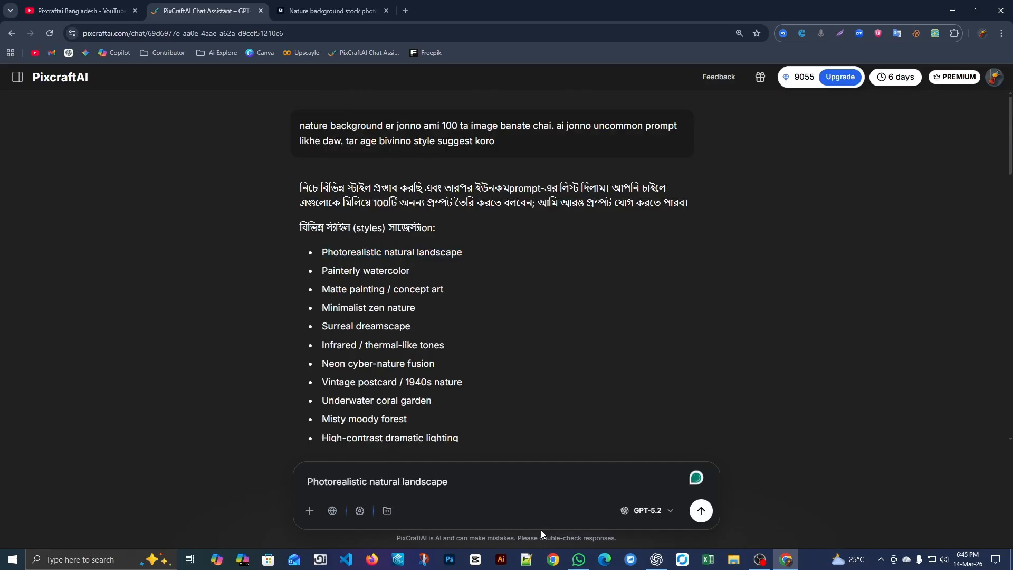
Step: Complete the request with "ai style a details a 100 ta prompt likhe daw jeno ami copy paste kore image banate pari" and send it
{"action": "type", "text": "ai style"}
{"action": "type", "text": "a details a 100 ta prompt likhe daw jeno a,"}
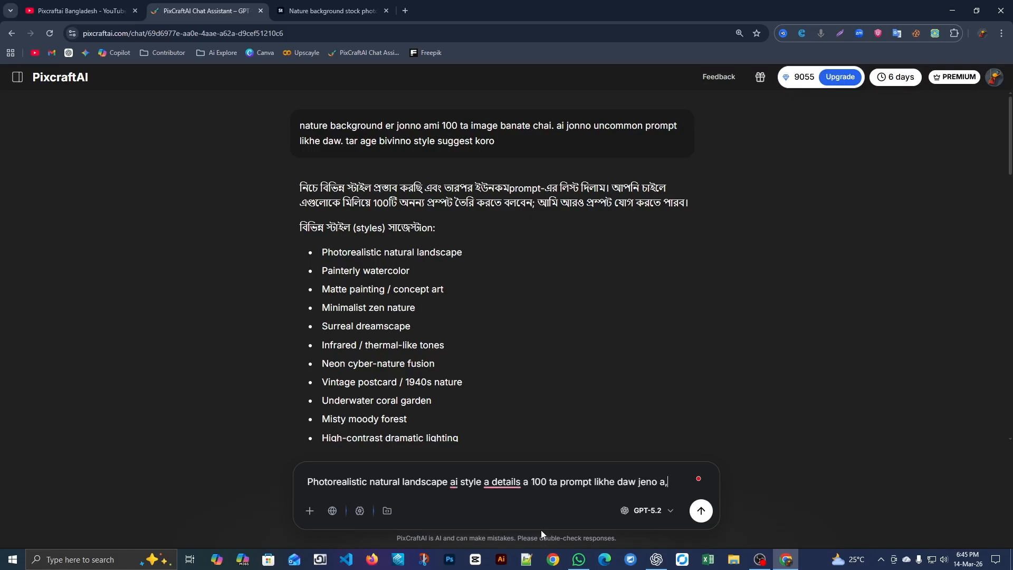
{"action": "key", "text": "BackSpace"}
{"action": "type", "text": "mi copy paste kore image banate pari"}
{"action": "key", "text": "Return"}
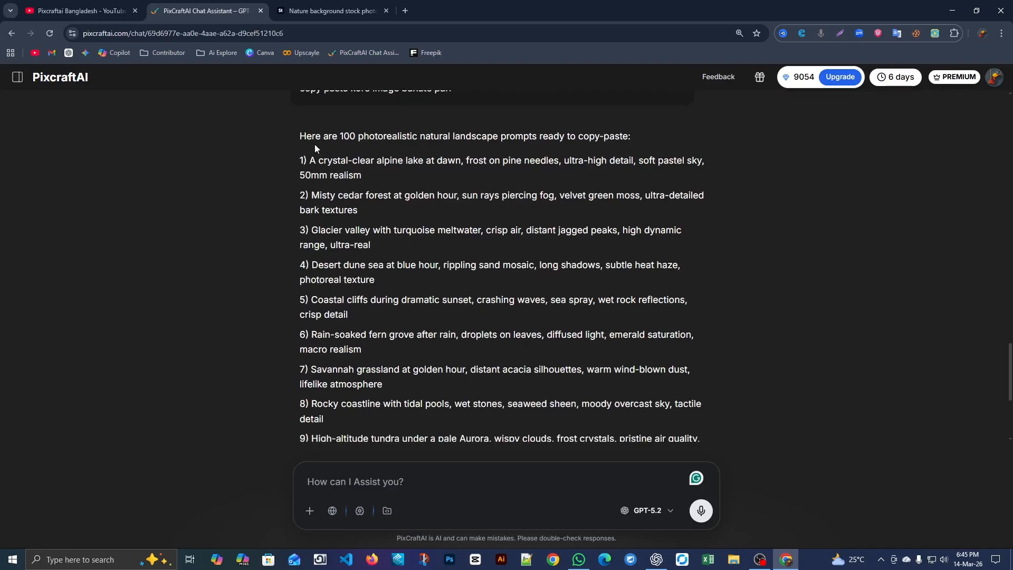
Step: Check the generated landscape prompts to the end of the list and request the remaining ones with "next"
{"action": "left_click_drag", "start_coordinate": [377, 176], "coordinate": [376, 177]}
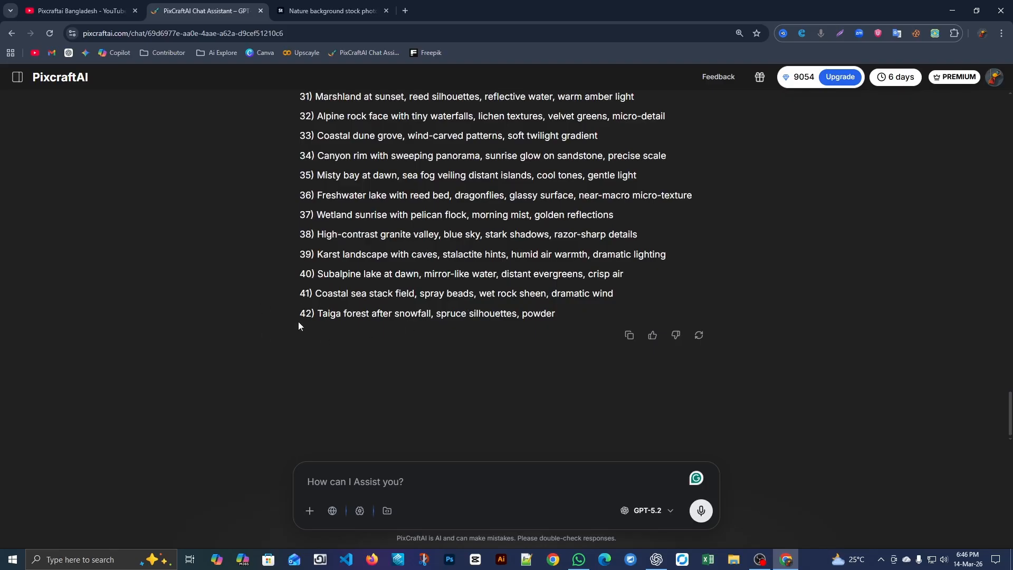
{"action": "left_click", "coordinate": [336, 477]}
{"action": "type", "text": "next"}
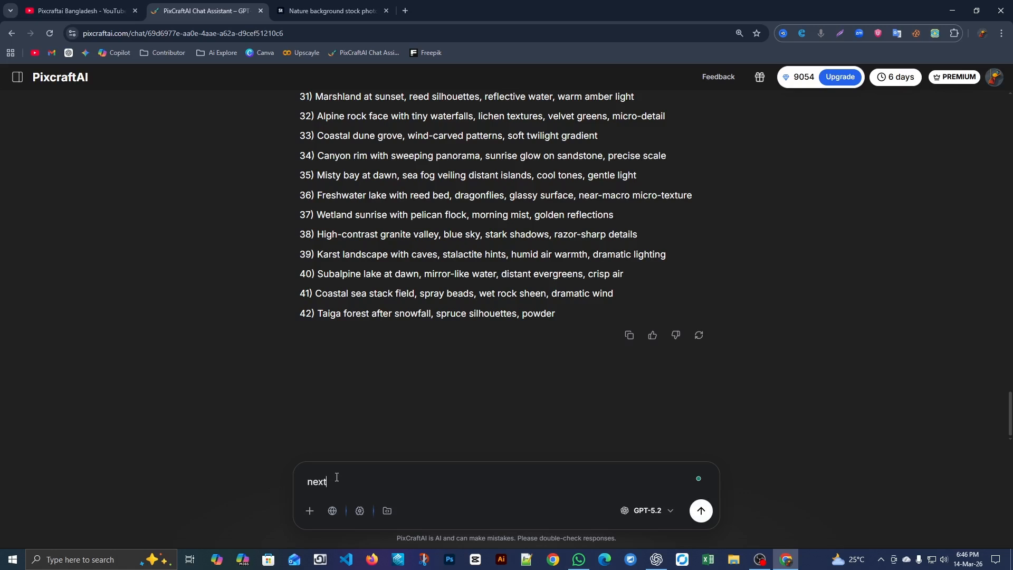
{"action": "key", "text": "Return"}
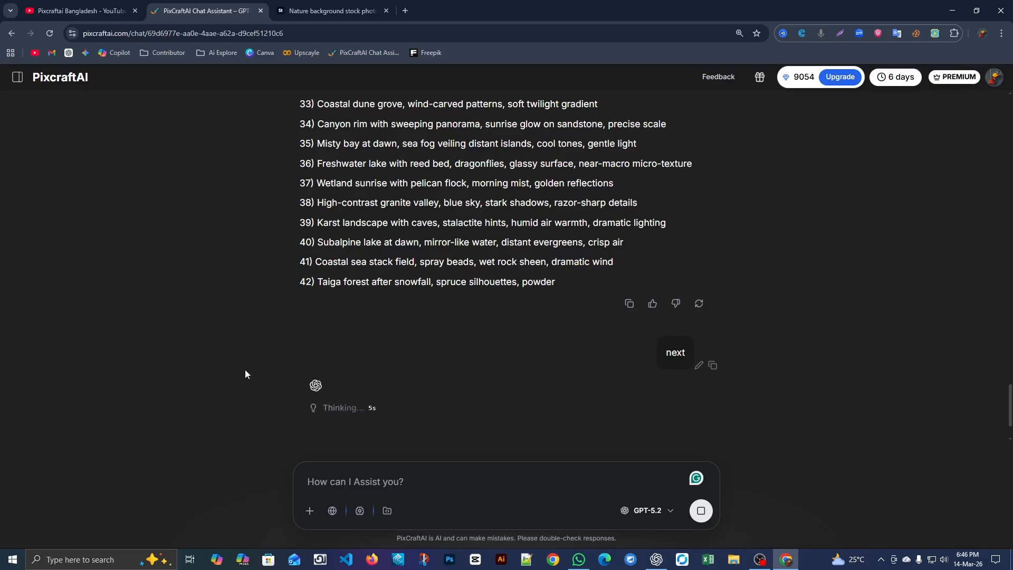
Step: Return to the start of the landscape prompts, move the Adobe Stock tab ahead of the others, and reopen the PixCraftAI chat
{"action": "scroll", "coordinate": [370, 395], "scroll_direction": "up", "scroll_amount": 10}
{"action": "scroll", "coordinate": [379, 338], "scroll_direction": "up", "scroll_amount": 10}
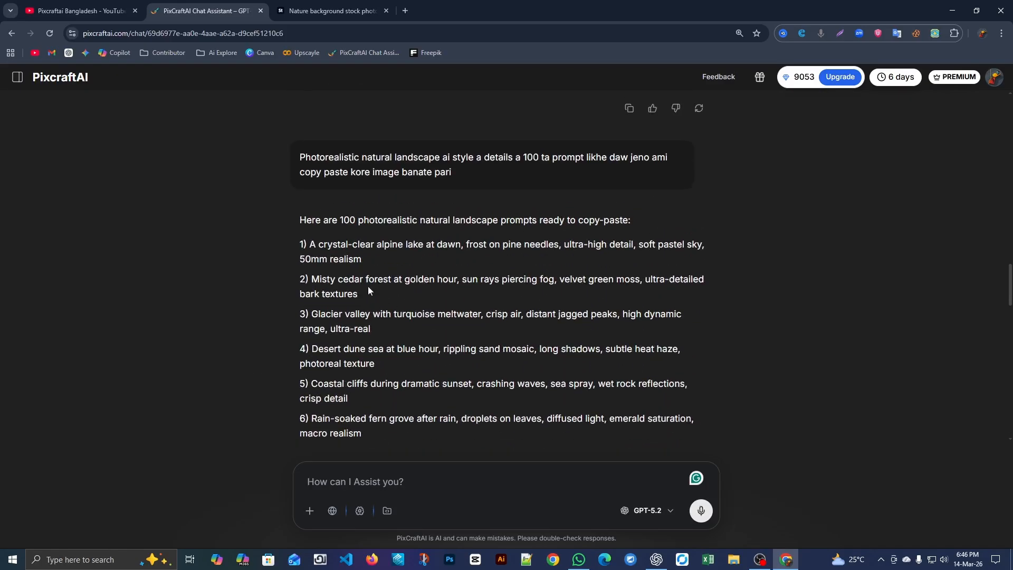
{"action": "left_click_drag", "start_coordinate": [364, 10], "coordinate": [59, 2]}
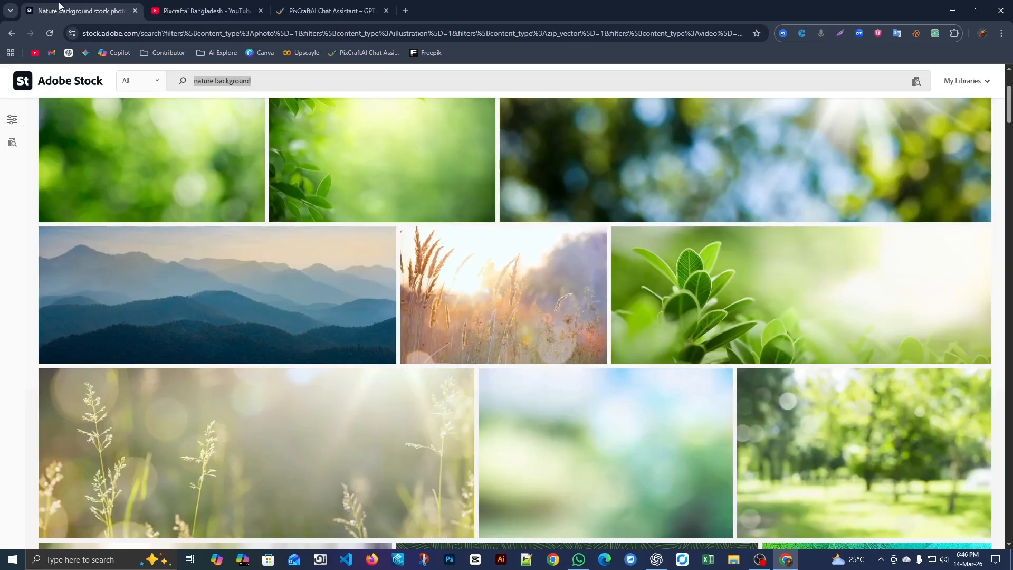
{"action": "left_click", "coordinate": [327, 10]}
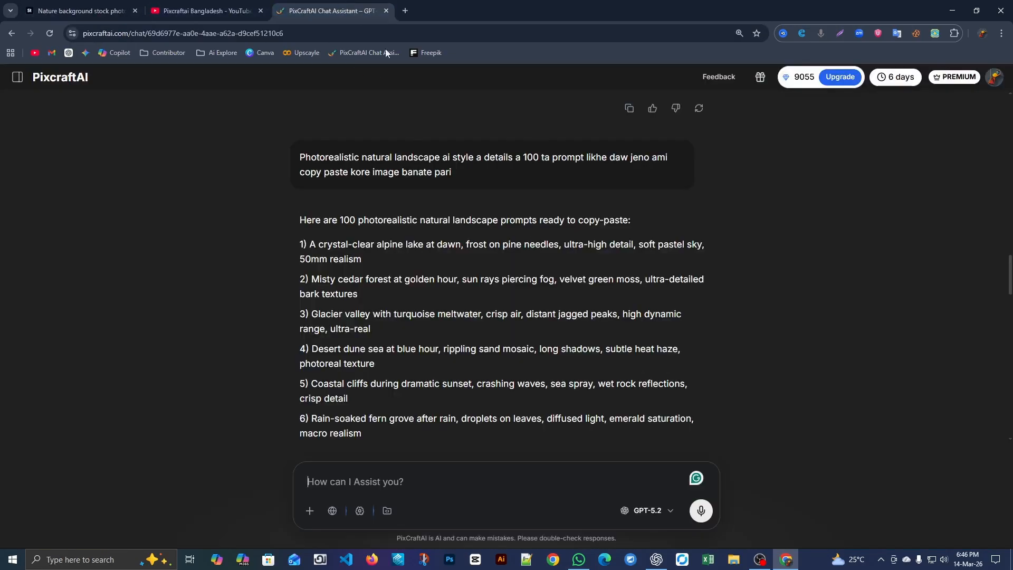
Step: Open PixCraftAI in a new browser tab and go to its Image Generation tool
{"action": "left_click", "coordinate": [405, 10]}
{"action": "left_click", "coordinate": [369, 53]}
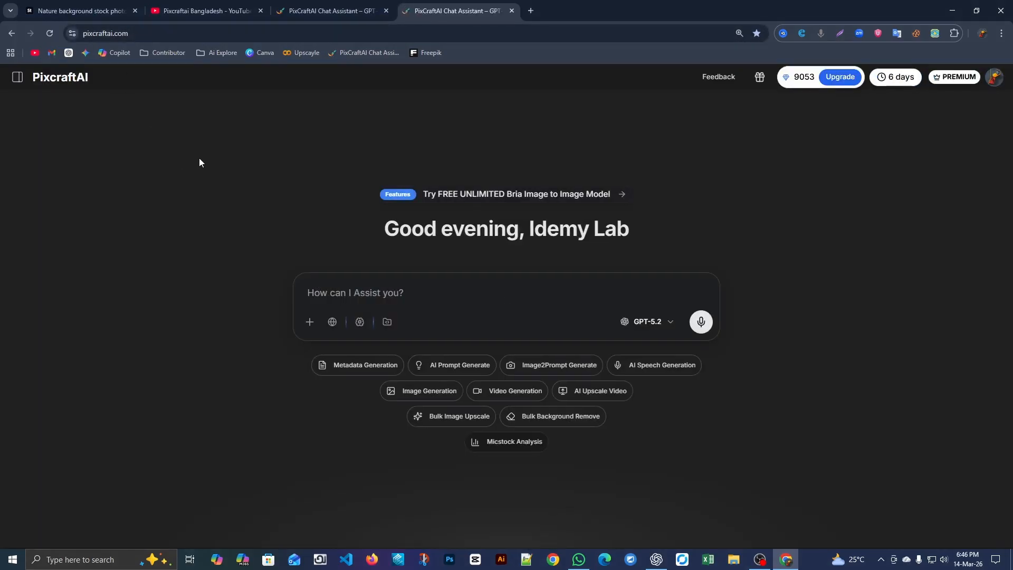
{"action": "left_click", "coordinate": [399, 395]}
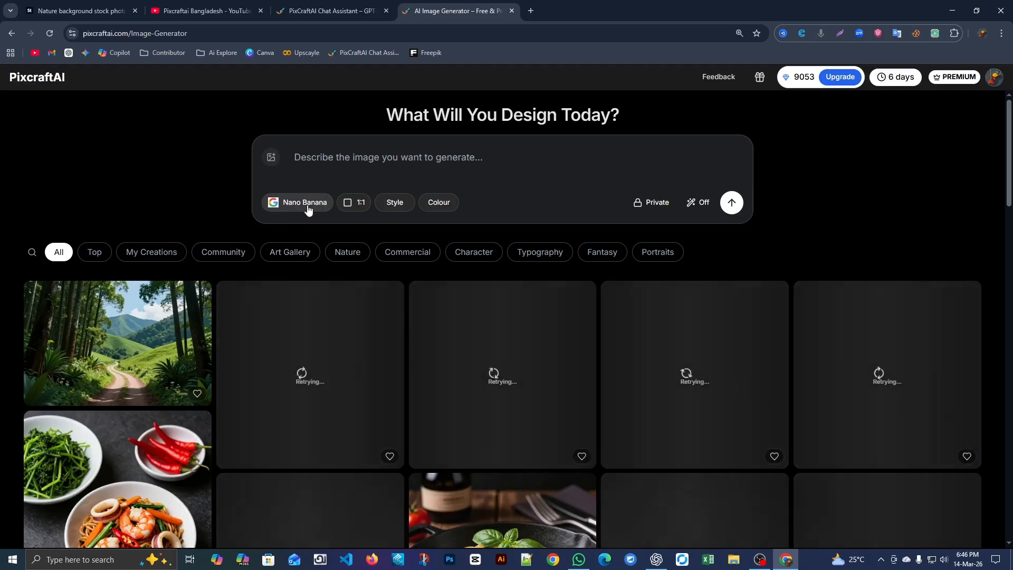
Step: Look through the available image generation models and their credit costs, keeping the current selection
{"action": "left_click", "coordinate": [299, 207]}
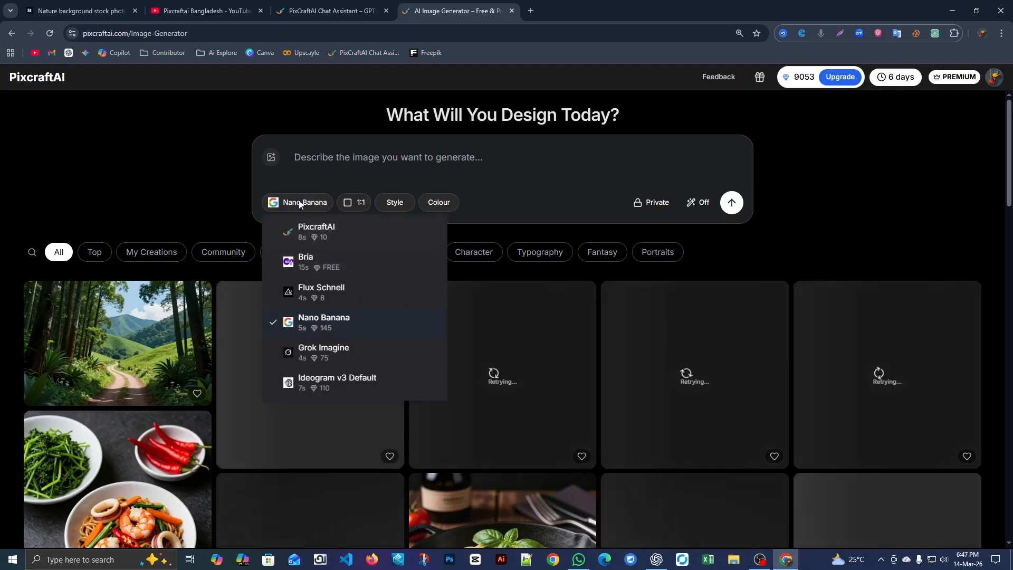
{"action": "scroll", "coordinate": [322, 288], "scroll_direction": "down", "scroll_amount": 2}
{"action": "scroll", "coordinate": [323, 290], "scroll_direction": "down", "scroll_amount": 2}
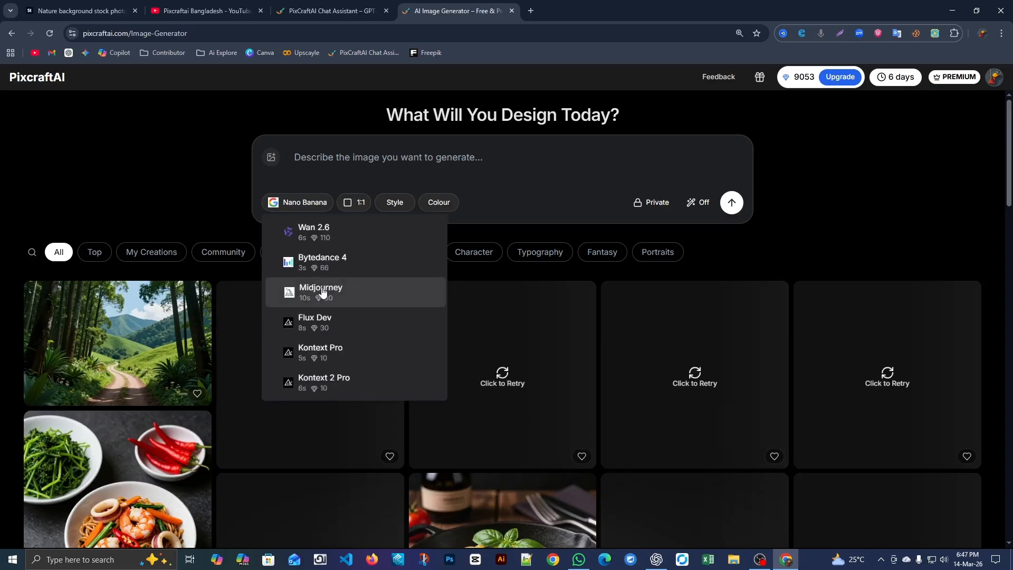
{"action": "scroll", "coordinate": [318, 383], "scroll_direction": "up", "scroll_amount": 4}
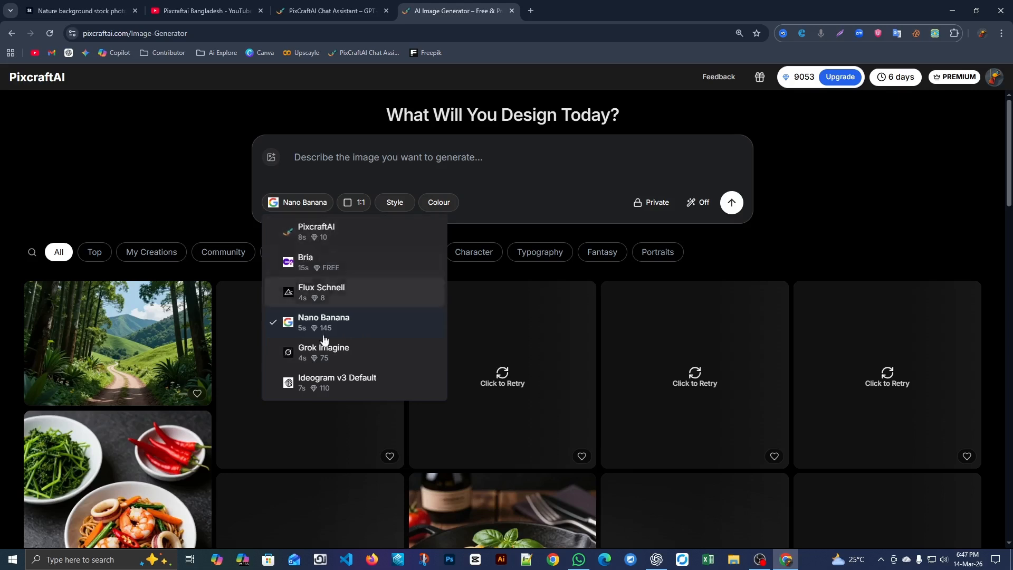
{"action": "scroll", "coordinate": [327, 353], "scroll_direction": "down", "scroll_amount": 3}
{"action": "scroll", "coordinate": [337, 355], "scroll_direction": "up", "scroll_amount": 3}
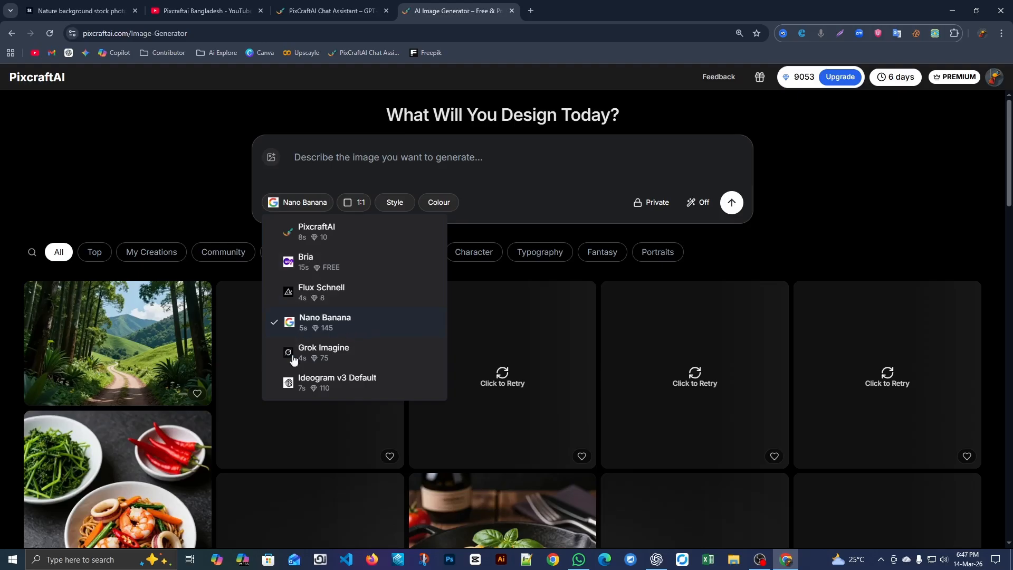
{"action": "scroll", "coordinate": [350, 355], "scroll_direction": "down", "scroll_amount": 1}
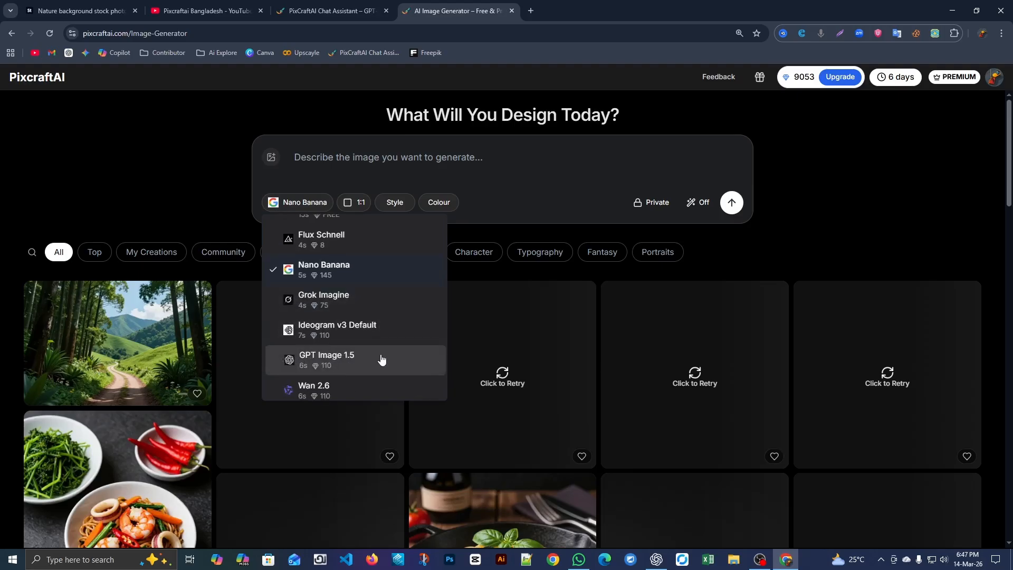
{"action": "scroll", "coordinate": [355, 380], "scroll_direction": "down", "scroll_amount": 2}
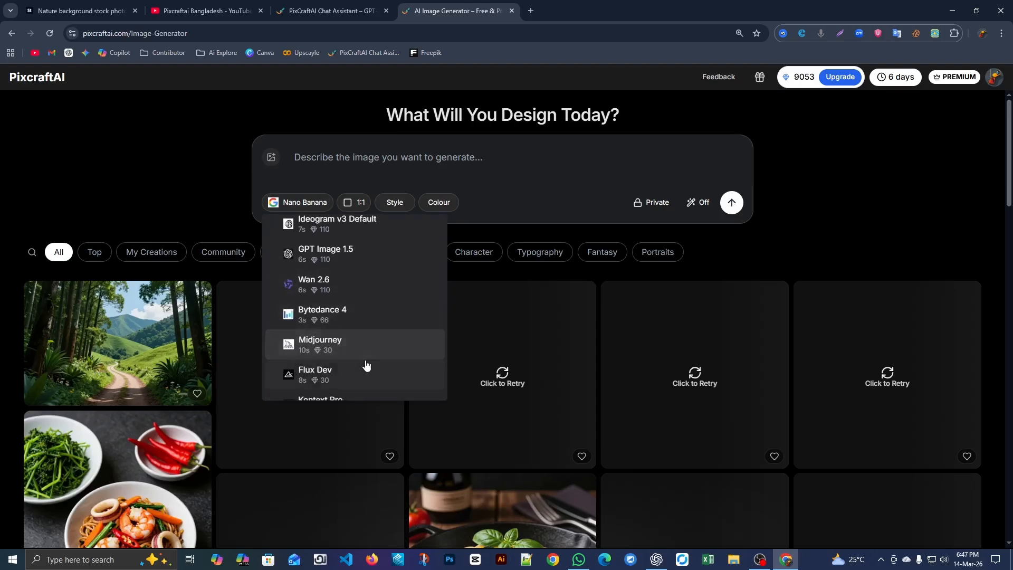
{"action": "scroll", "coordinate": [366, 364], "scroll_direction": "down", "scroll_amount": 1}
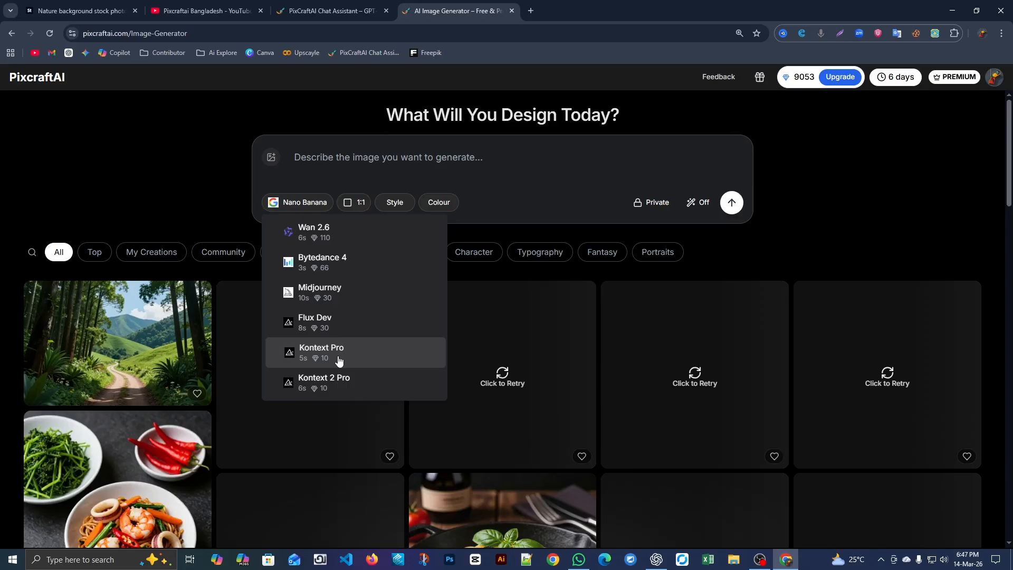
{"action": "left_click", "coordinate": [143, 180]}
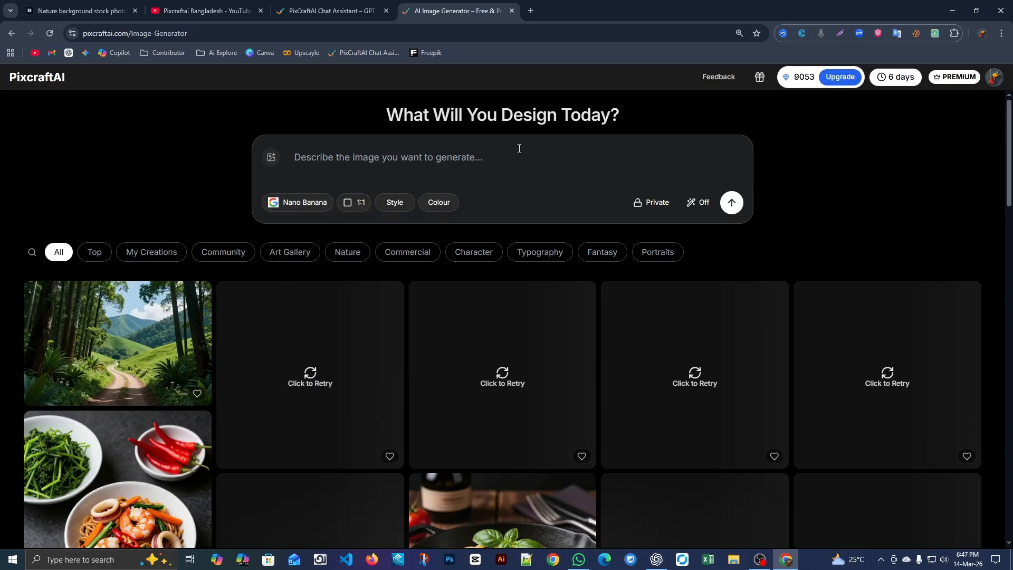
Step: Copy the first landscape prompt, the crystal-clear alpine lake at dawn, from the chat into the image generator's prompt
{"action": "left_click", "coordinate": [330, 11]}
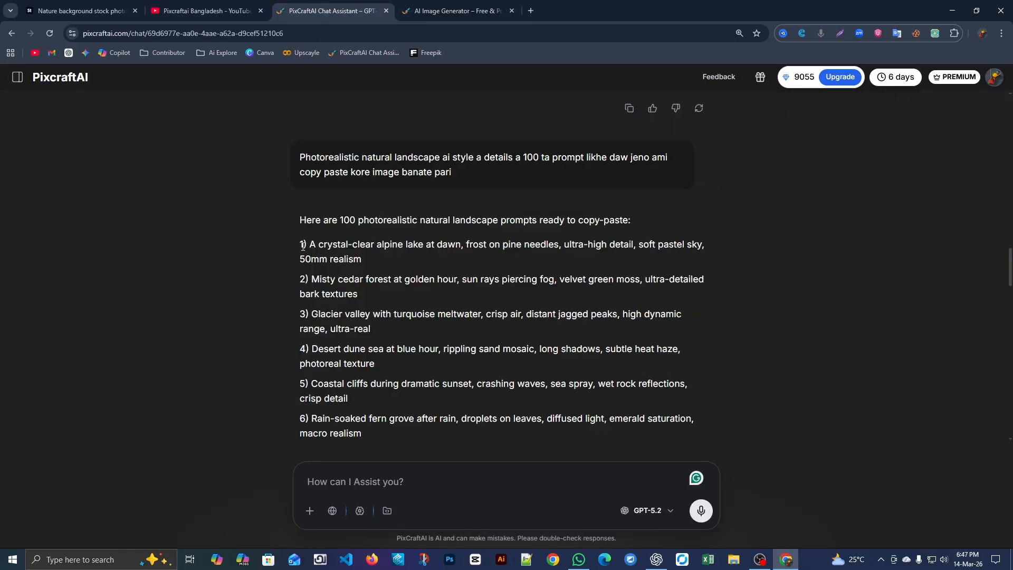
{"action": "mouse_move", "coordinate": [312, 244]}
{"action": "left_mouse_down"}
{"action": "mouse_move", "coordinate": [368, 262]}
{"action": "mouse_move", "coordinate": [309, 244]}
{"action": "left_mouse_up"}
{"action": "key", "text": "ctrl+c"}
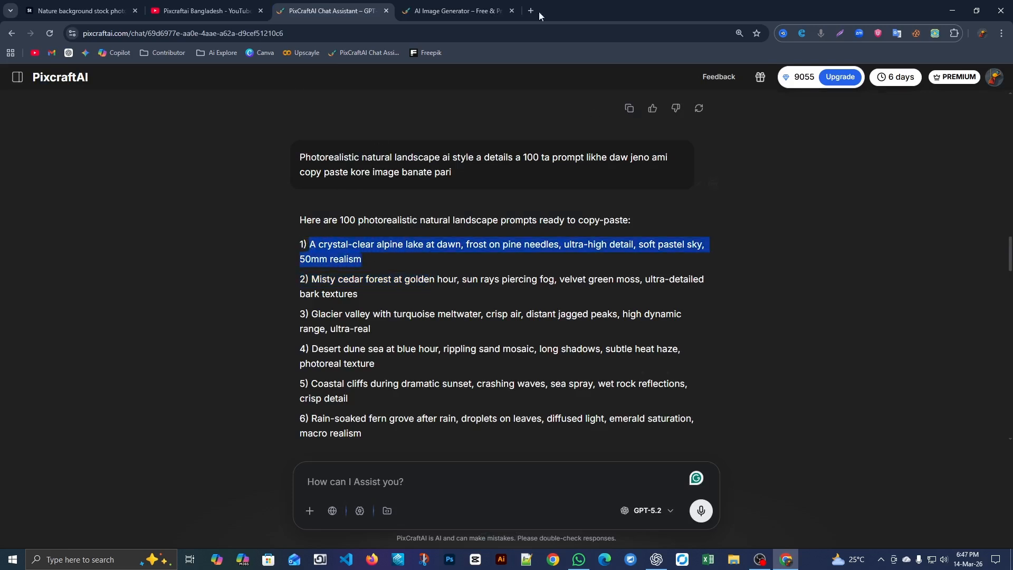
{"action": "left_click", "coordinate": [463, 17]}
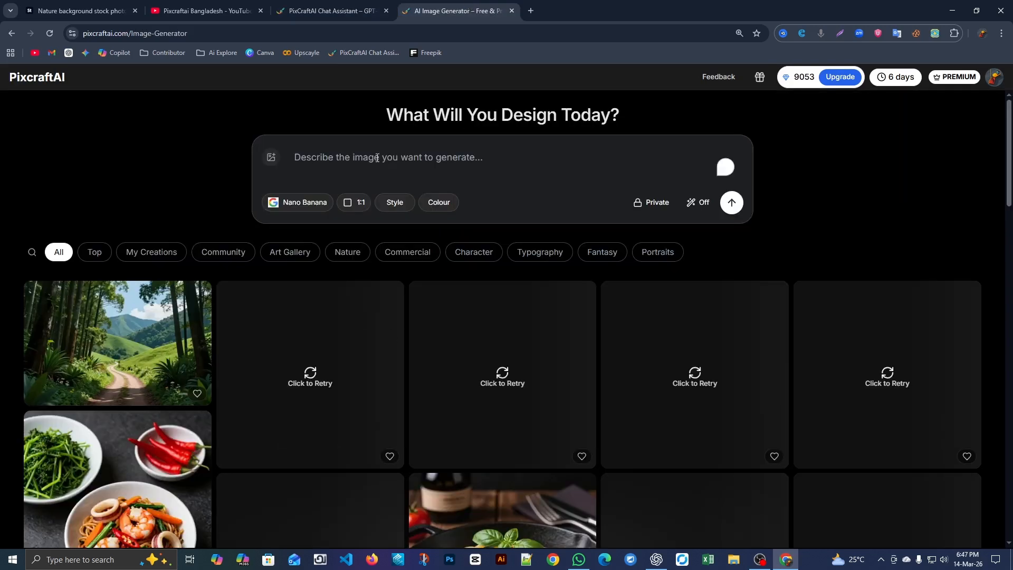
{"action": "key", "text": "ctrl+v"}
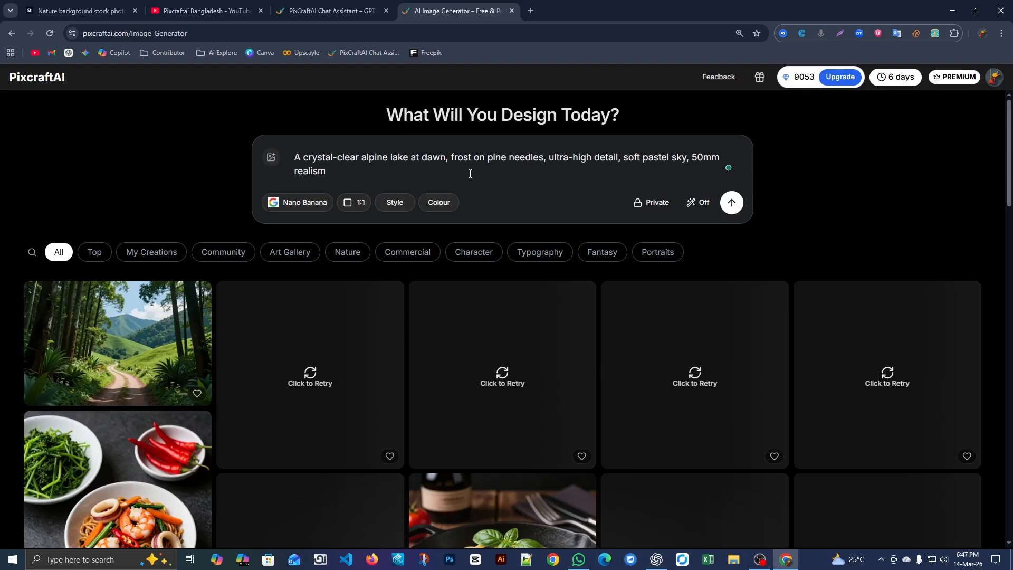
Step: Set the image model to PixcraftAI and the aspect ratio to 16:9
{"action": "left_click", "coordinate": [317, 203]}
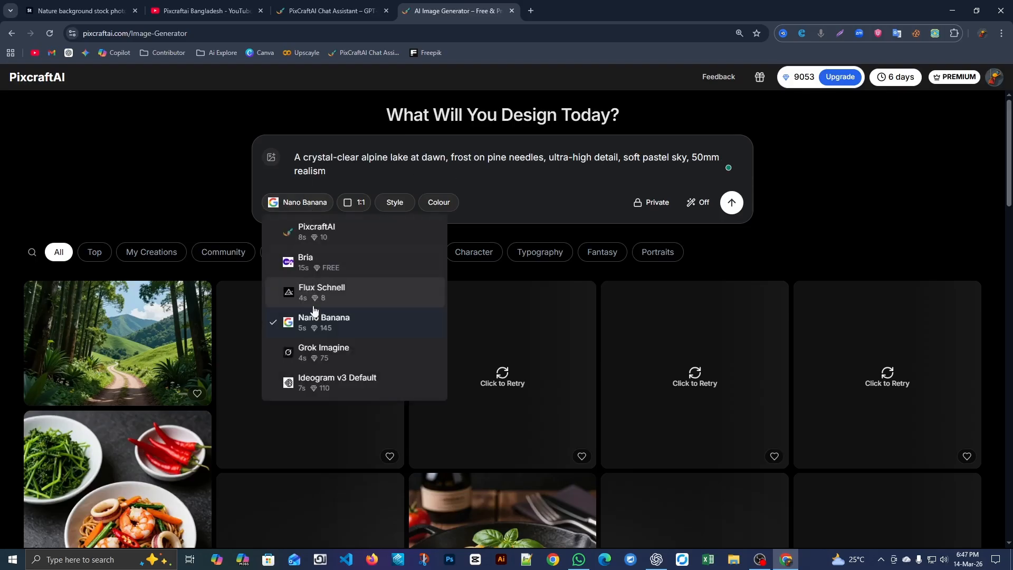
{"action": "left_click", "coordinate": [302, 233]}
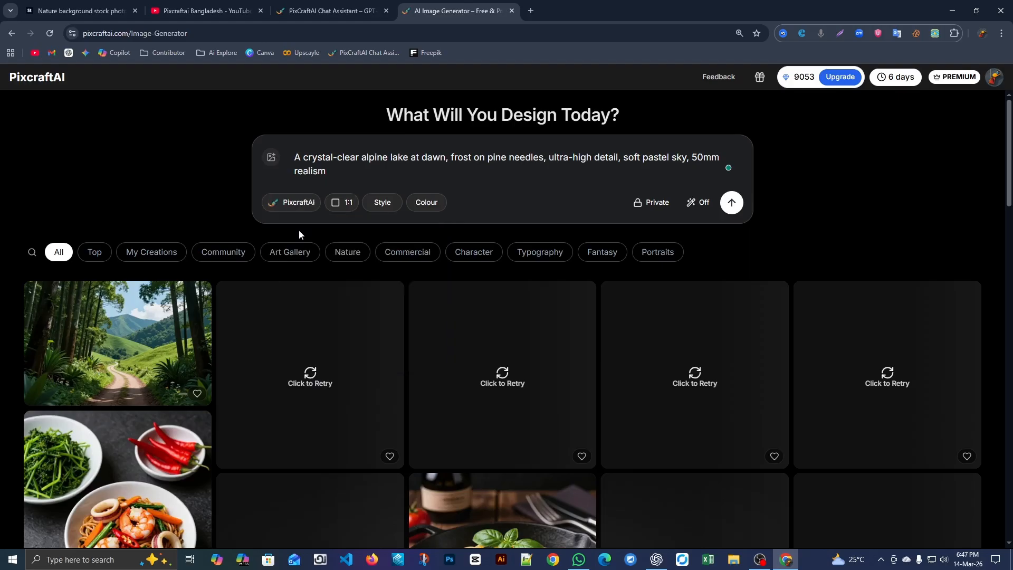
{"action": "left_click", "coordinate": [344, 205]}
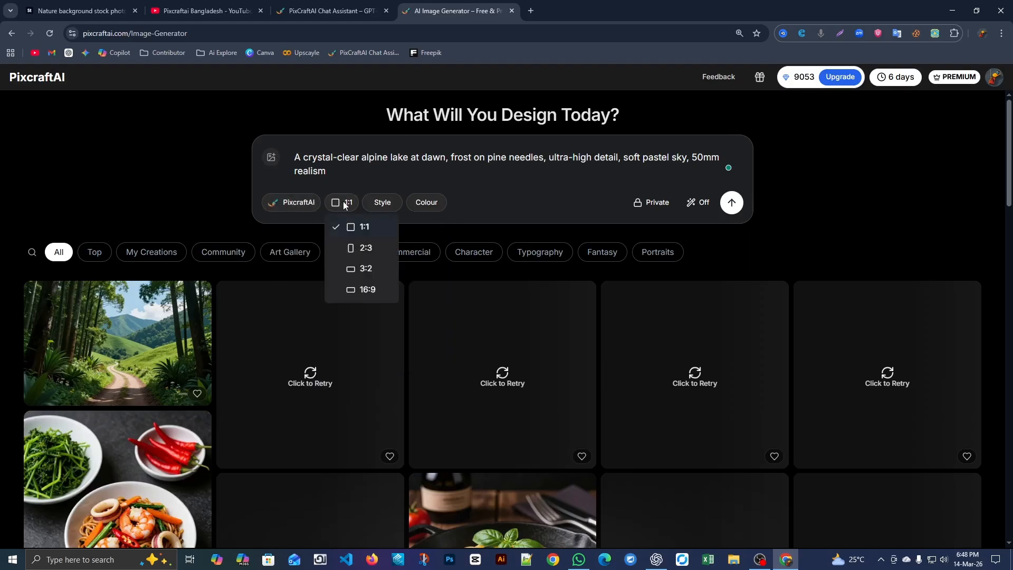
{"action": "left_click", "coordinate": [371, 291]}
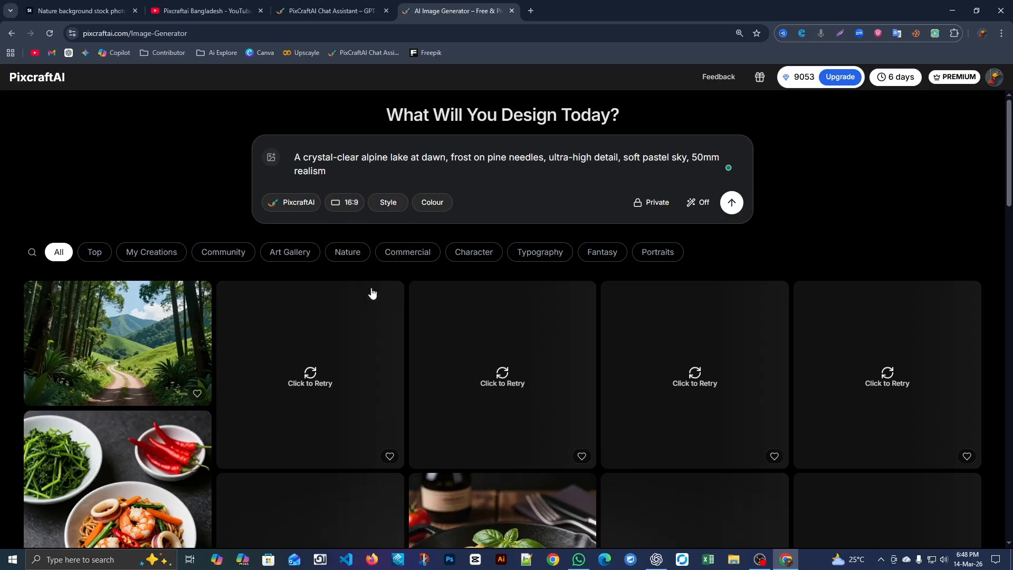
Step: Review the style and colour presets, keeping the default Style and Colour options
{"action": "left_click", "coordinate": [390, 204]}
{"action": "scroll", "coordinate": [401, 322], "scroll_direction": "down", "scroll_amount": 3}
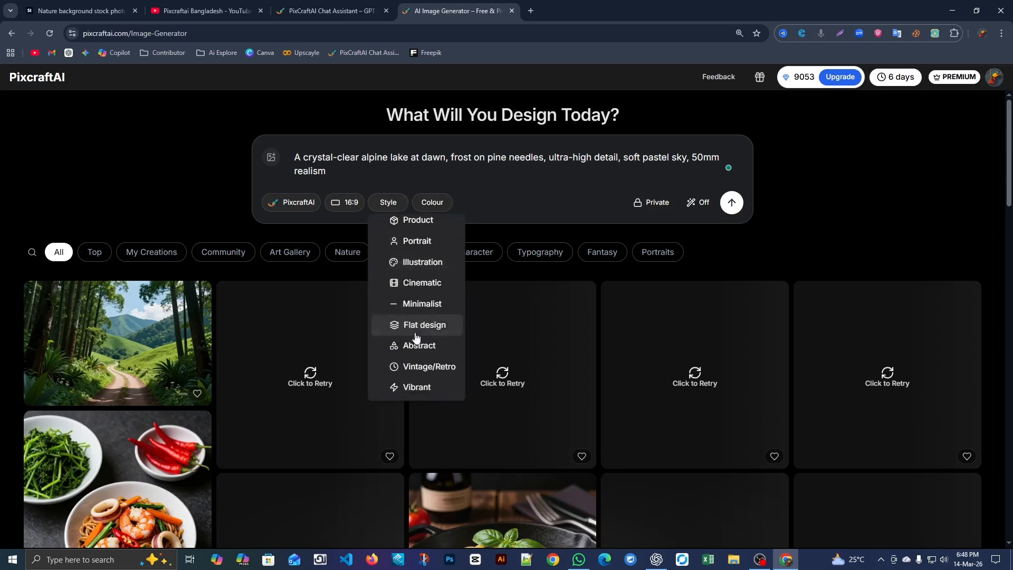
{"action": "scroll", "coordinate": [429, 308], "scroll_direction": "up", "scroll_amount": 3}
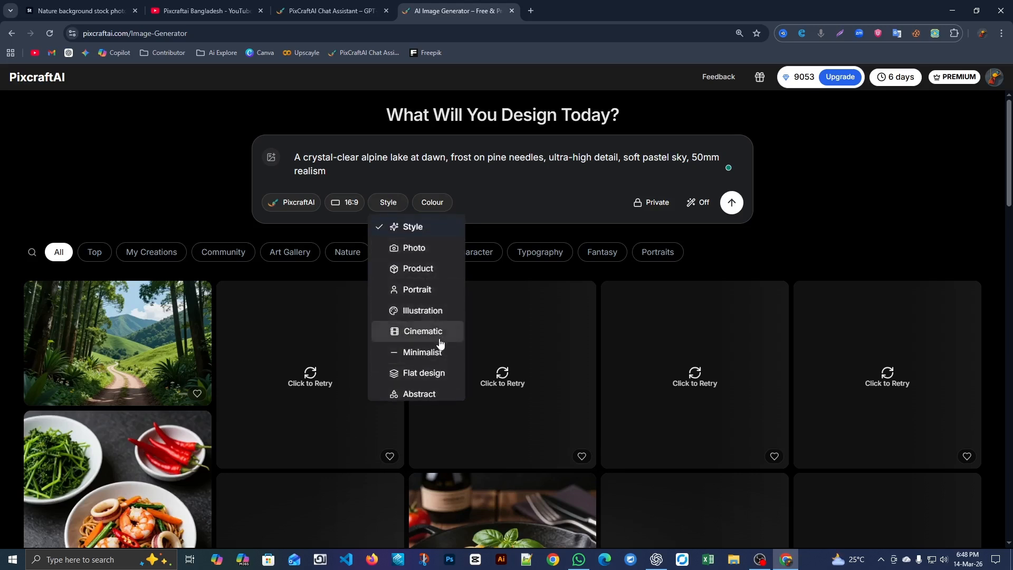
{"action": "scroll", "coordinate": [443, 375], "scroll_direction": "down", "scroll_amount": 2}
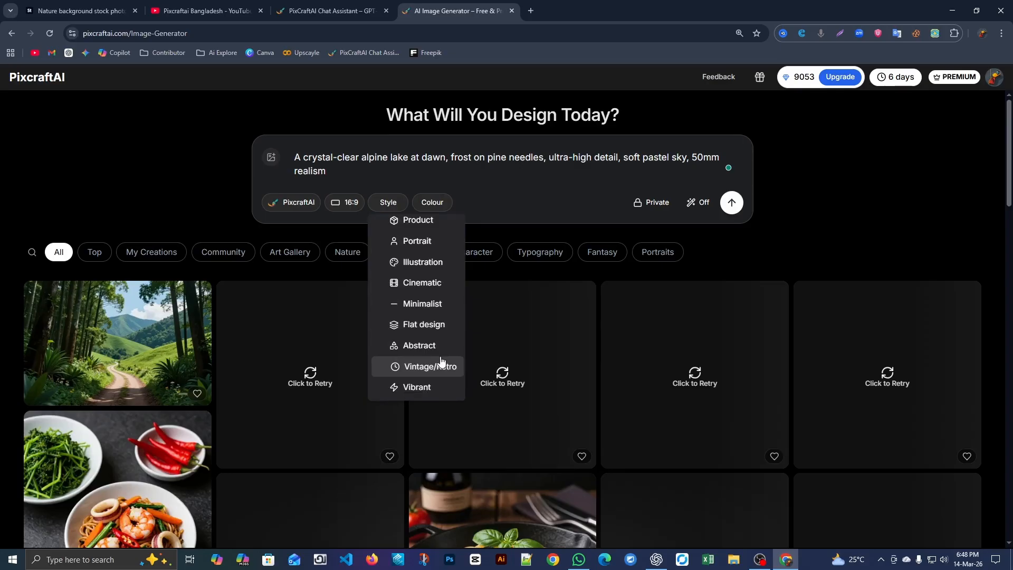
{"action": "scroll", "coordinate": [441, 361], "scroll_direction": "up", "scroll_amount": 3}
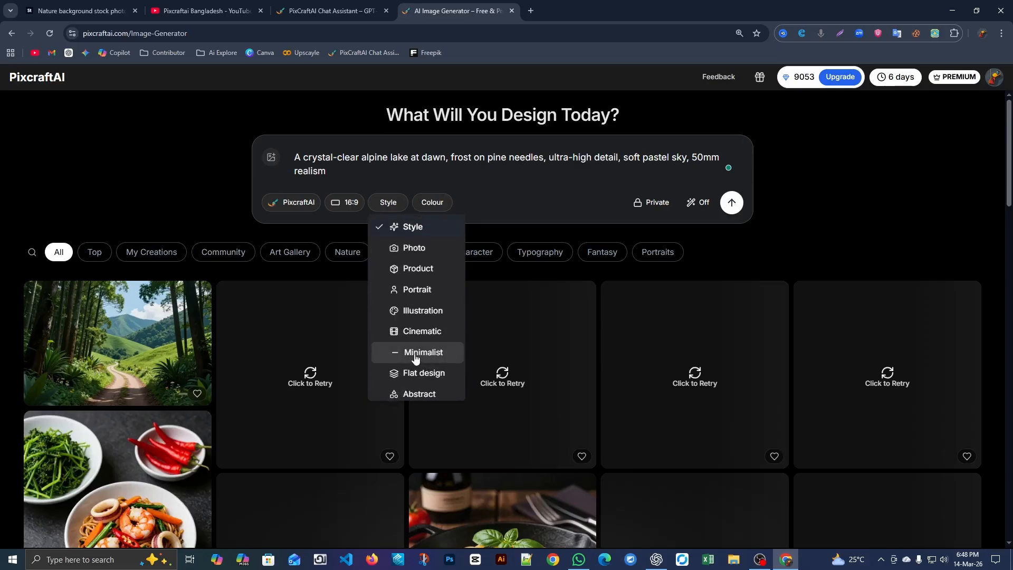
{"action": "left_click", "coordinate": [404, 229]}
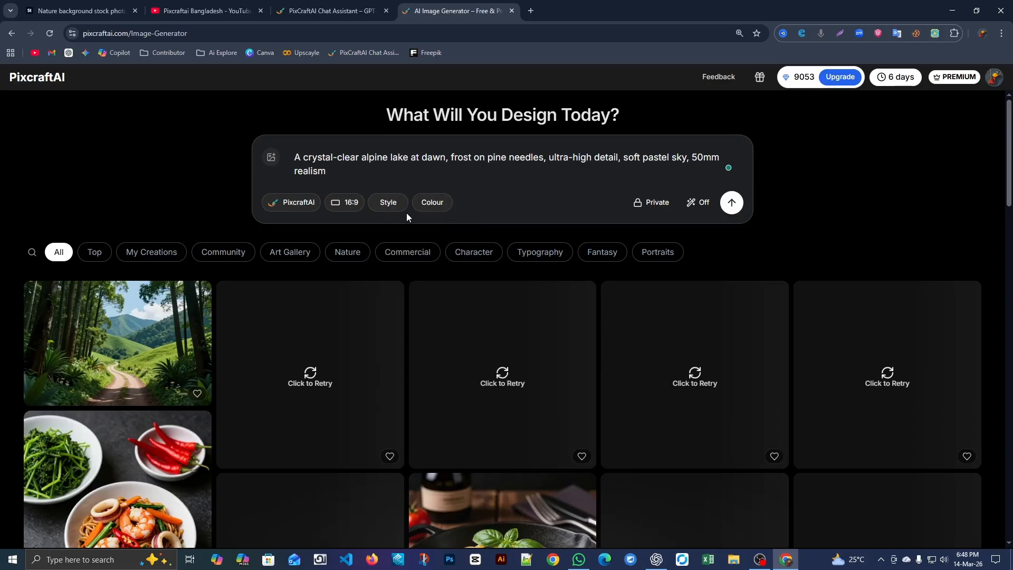
{"action": "left_click", "coordinate": [433, 205]}
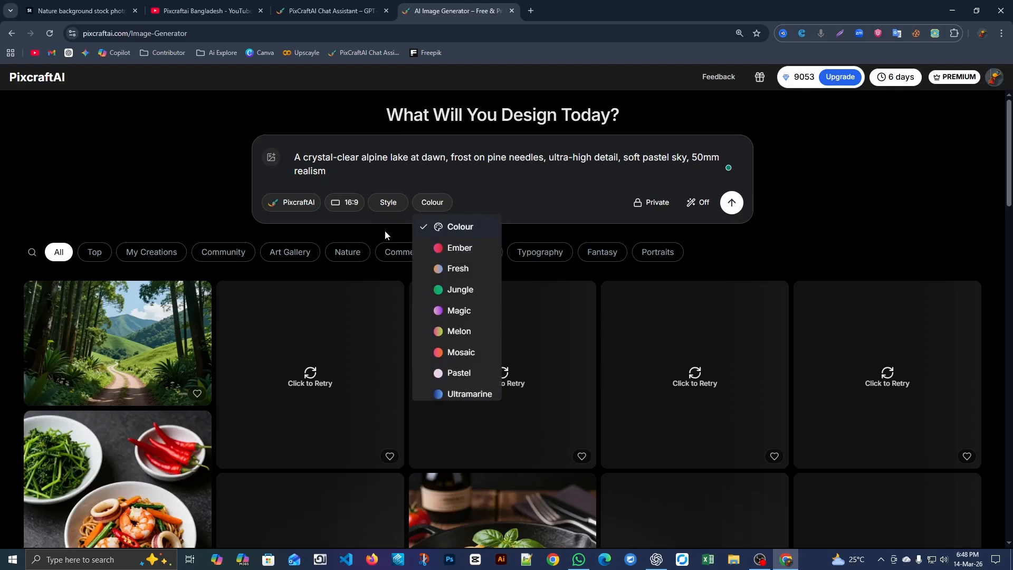
{"action": "left_click", "coordinate": [453, 229]}
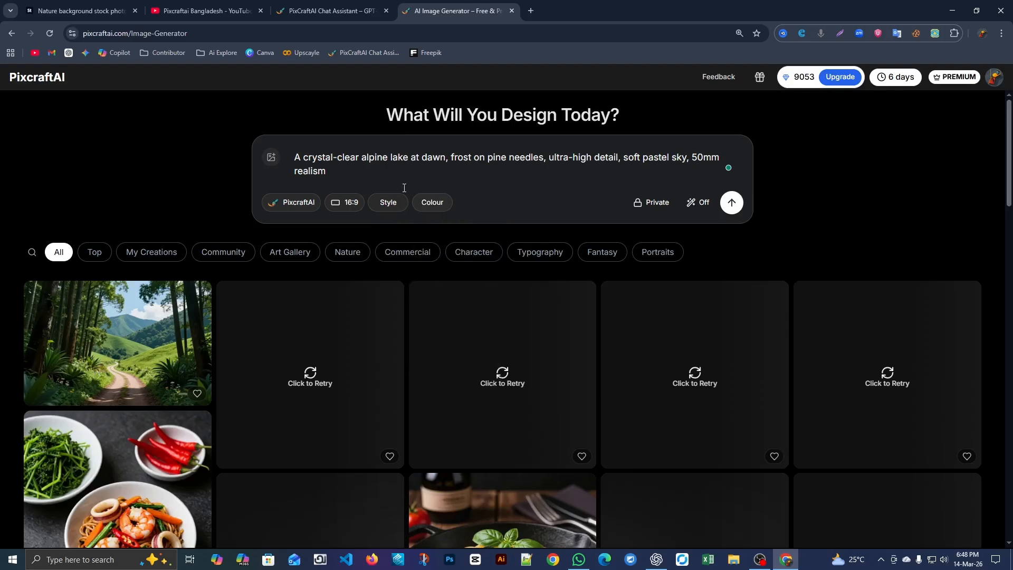
Step: Set the image visibility to Private and Magic Prompt to Off
{"action": "left_click", "coordinate": [656, 206]}
{"action": "left_click", "coordinate": [670, 267]}
{"action": "left_click", "coordinate": [654, 203]}
{"action": "left_click", "coordinate": [669, 289]}
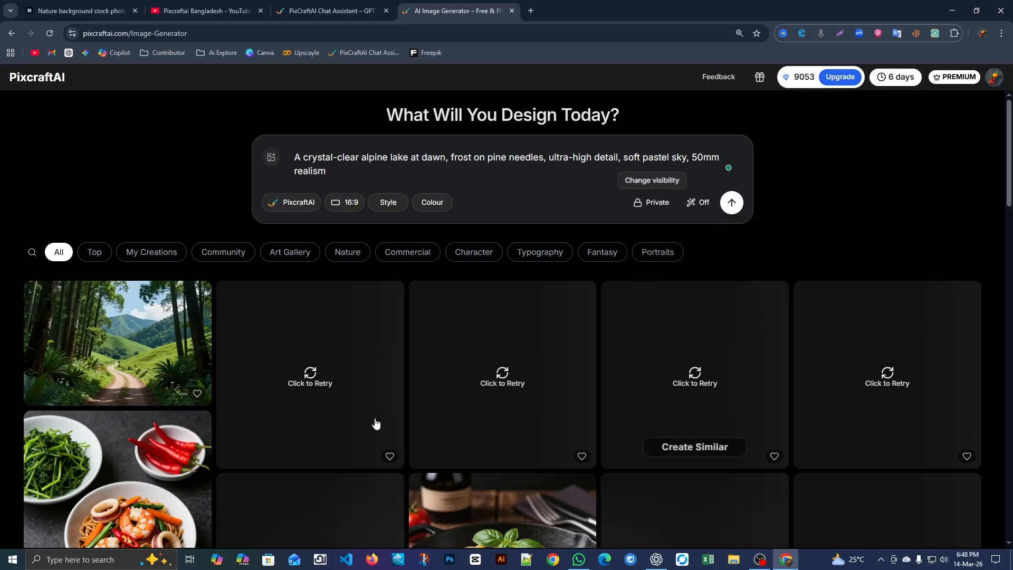
{"action": "scroll", "coordinate": [271, 422], "scroll_direction": "down", "scroll_amount": 2}
{"action": "scroll", "coordinate": [628, 413], "scroll_direction": "up", "scroll_amount": 2}
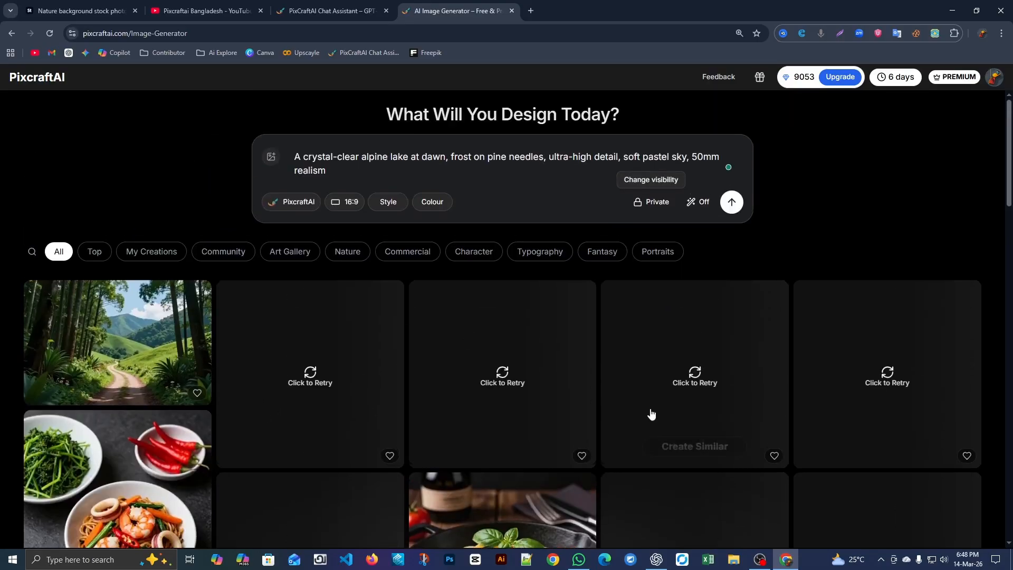
{"action": "left_click", "coordinate": [705, 204]}
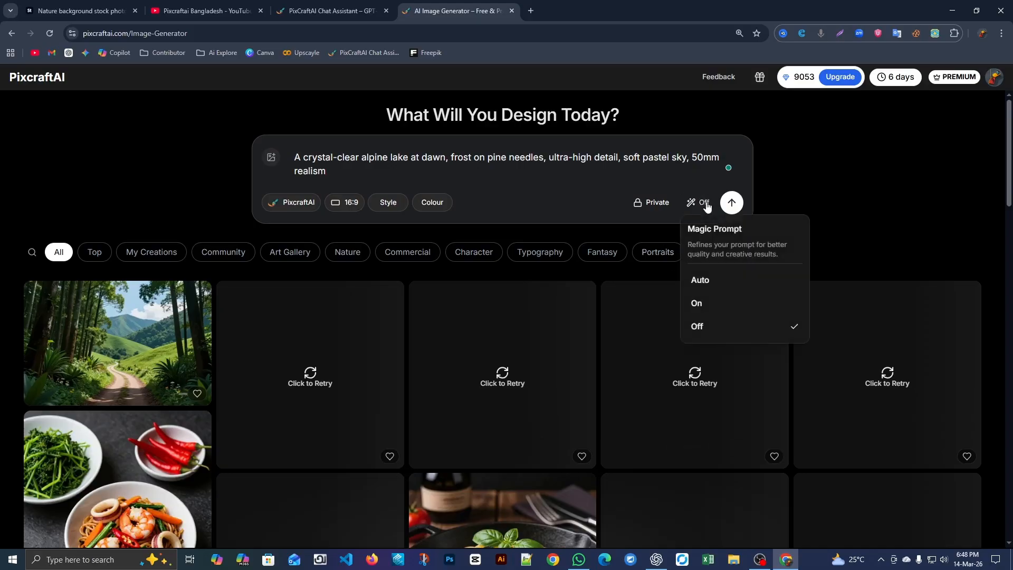
{"action": "left_click", "coordinate": [732, 332]}
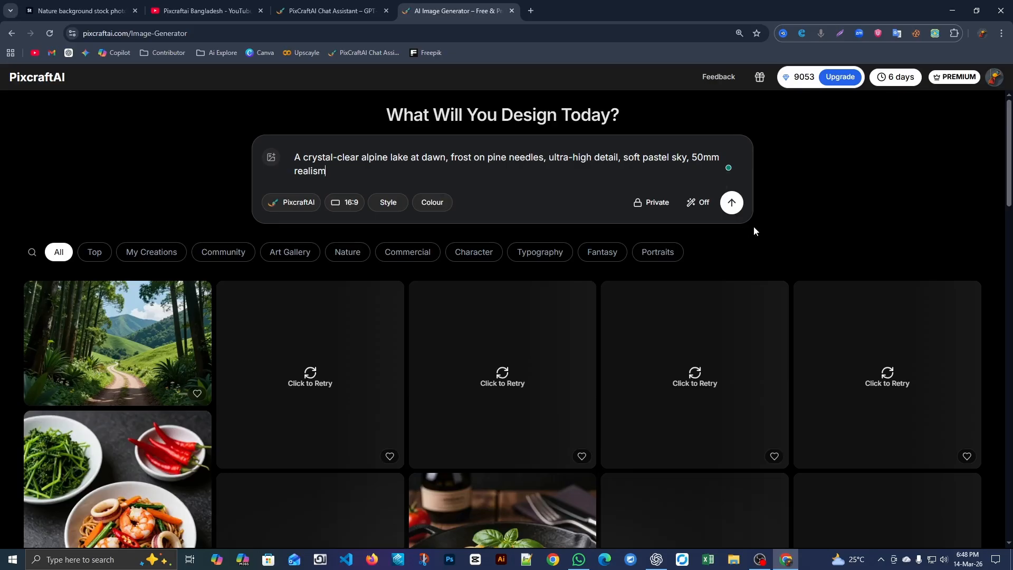
Step: Generate the alpine lake image and download it
{"action": "left_click", "coordinate": [731, 202]}
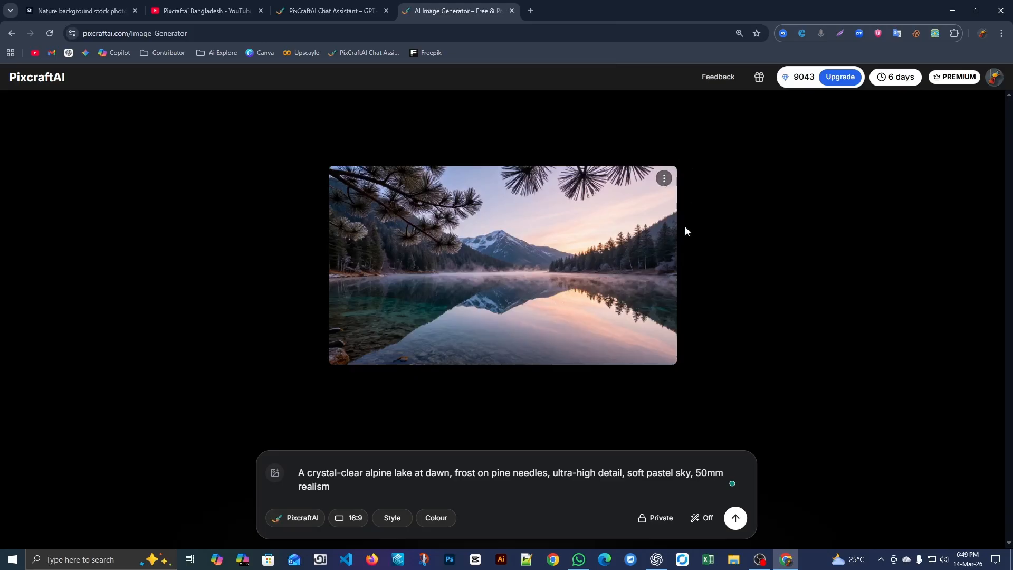
{"action": "left_click", "coordinate": [665, 182]}
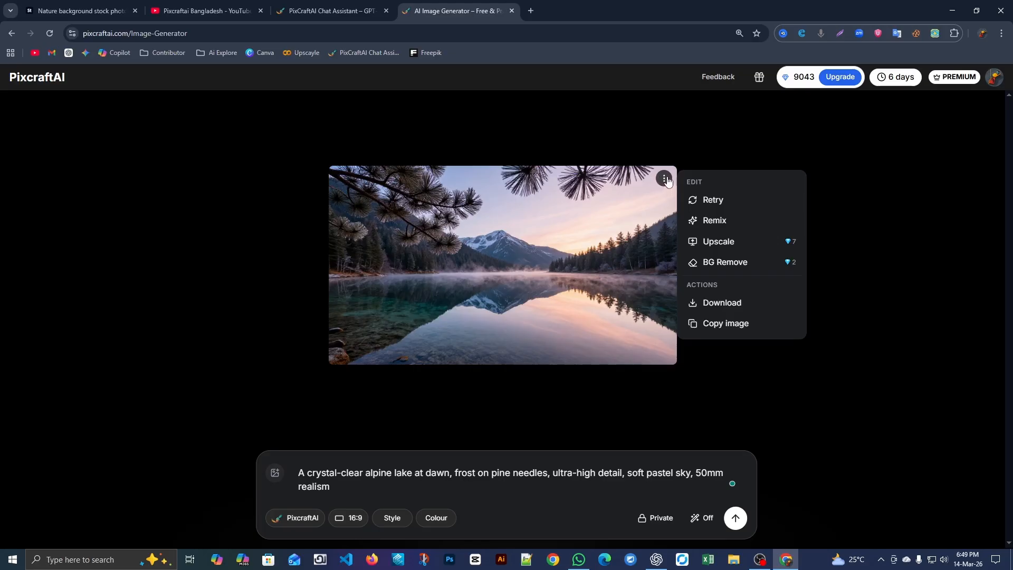
{"action": "left_click", "coordinate": [704, 303]}
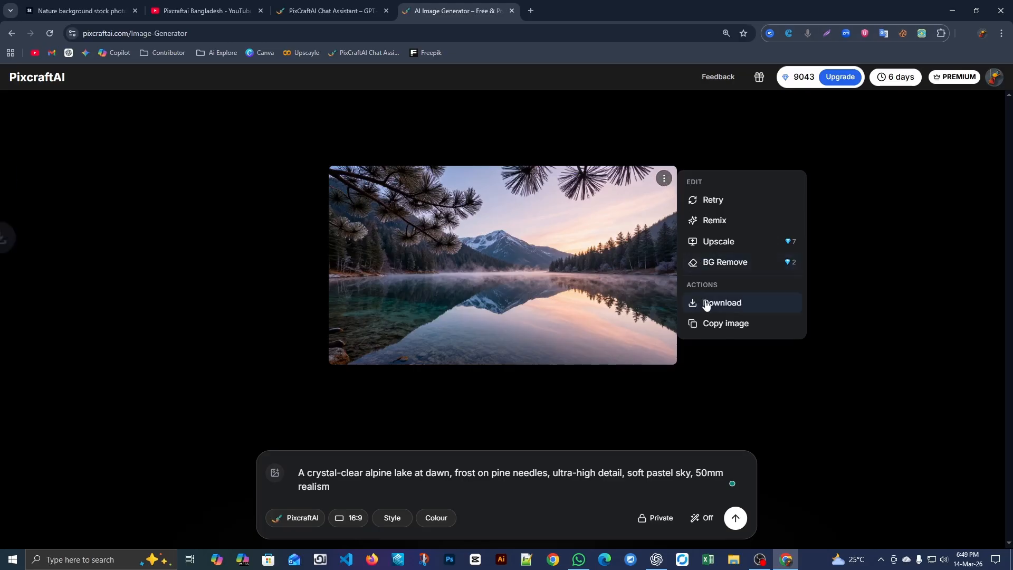
Step: Replace the generator's prompt with the second landscape prompt from the chat, the misty cedar forest at golden hour
{"action": "left_click", "coordinate": [333, 10]}
{"action": "left_click_drag", "start_coordinate": [311, 280], "coordinate": [358, 294]}
{"action": "key", "text": "ctrl+c"}
{"action": "left_click", "coordinate": [409, 16]}
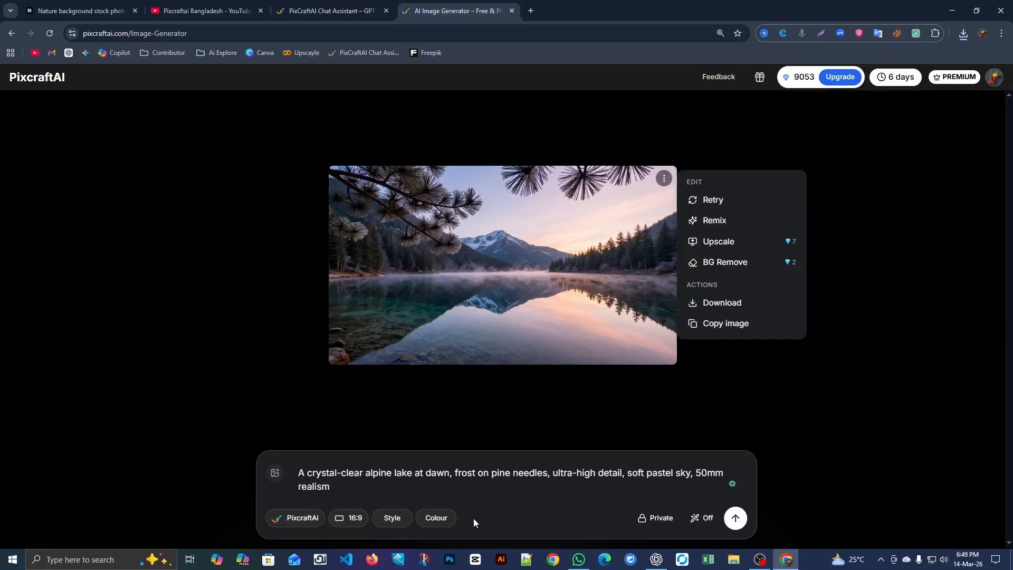
{"action": "triple_click", "coordinate": [417, 479]}
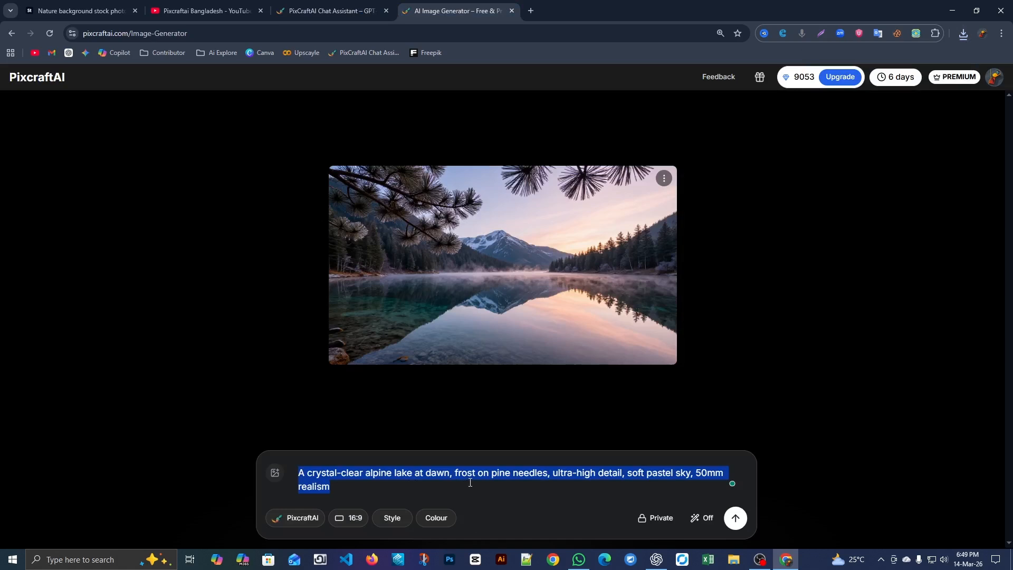
{"action": "key", "text": "ctrl+v"}
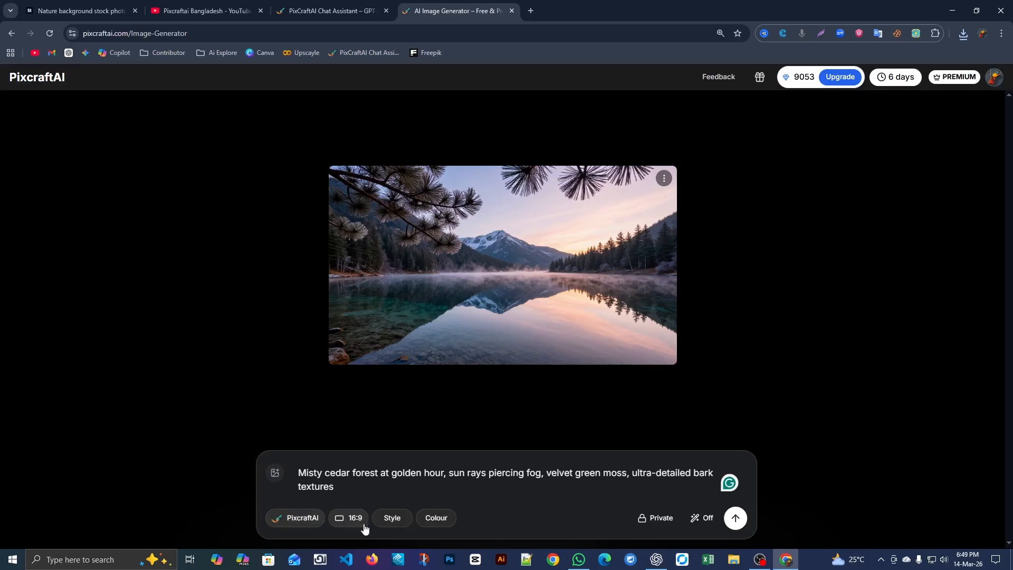
Step: Start generating the misty cedar forest image and copy the third landscape prompt, the glacier valley with turquoise meltwater, from the chat
{"action": "left_click", "coordinate": [739, 526]}
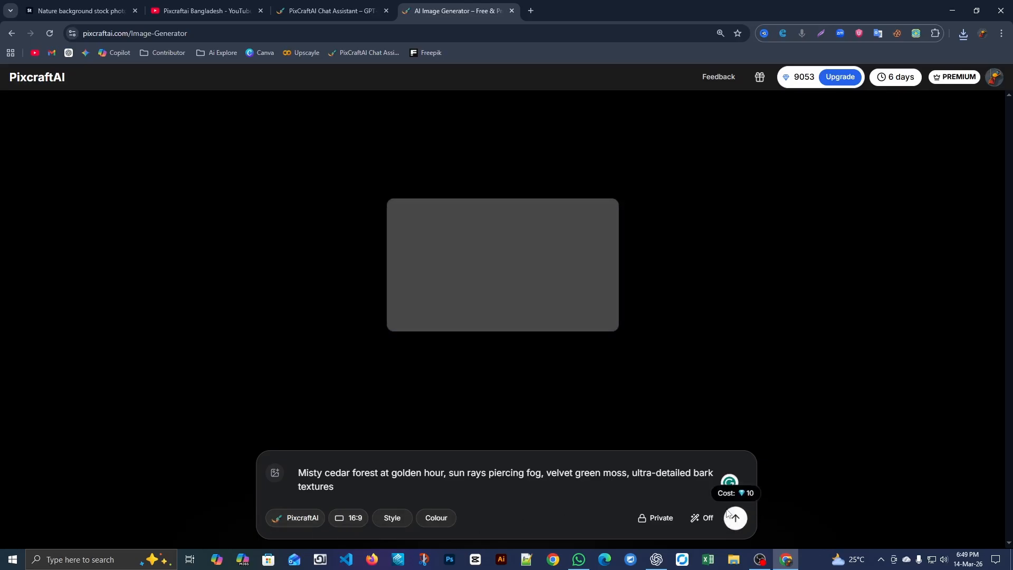
{"action": "left_click", "coordinate": [304, 8]}
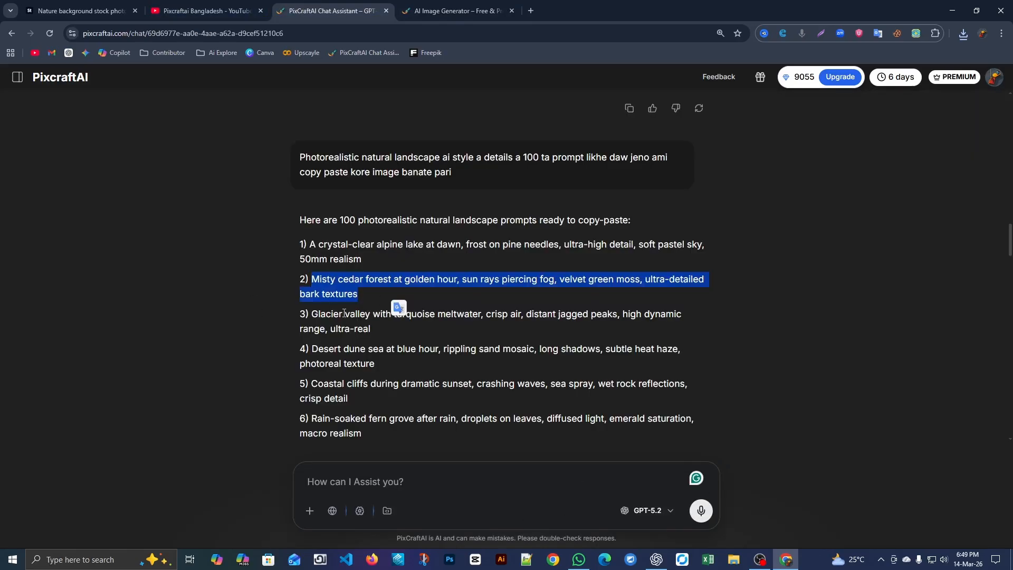
{"action": "left_click_drag", "start_coordinate": [312, 313], "coordinate": [372, 328]}
{"action": "key", "text": "ctrl+c"}
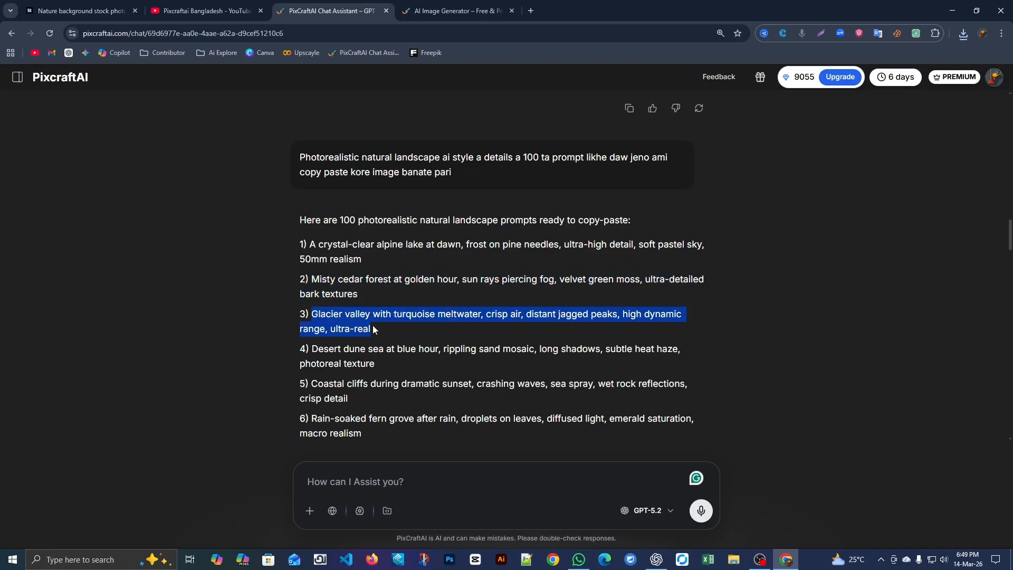
Step: Download the generated misty cedar forest image from the image generator
{"action": "left_click", "coordinate": [451, 6]}
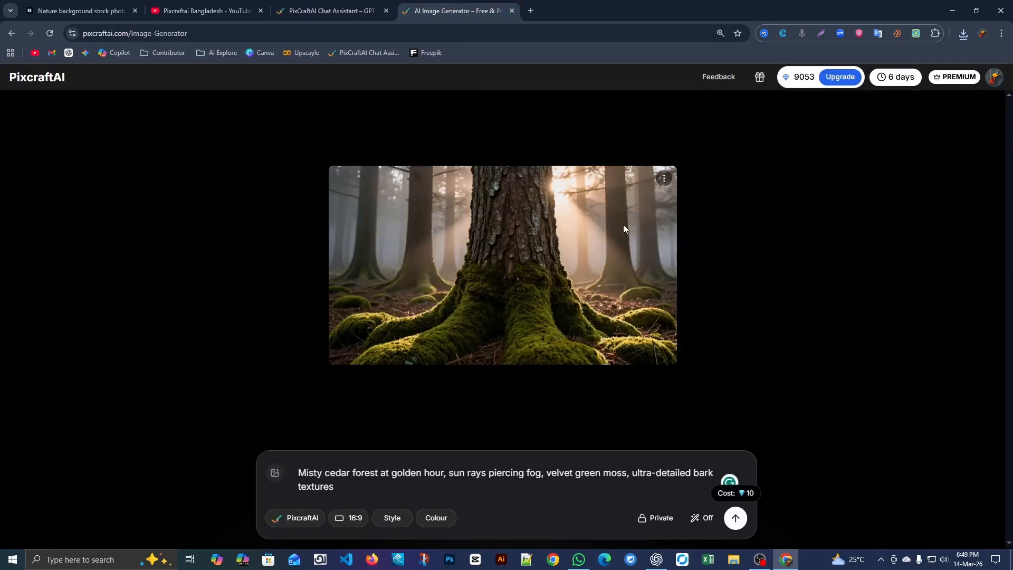
{"action": "left_click", "coordinate": [664, 178]}
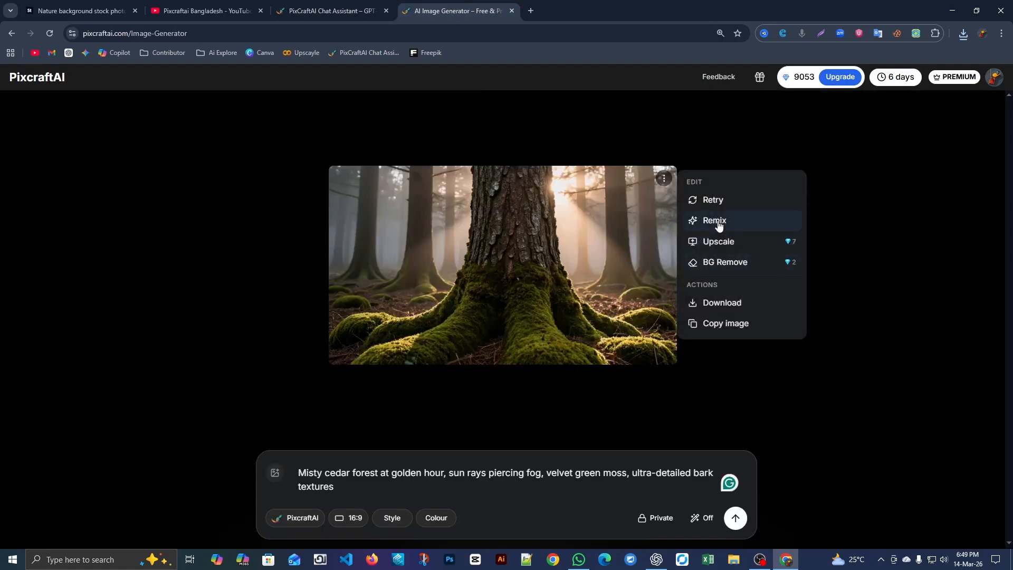
{"action": "left_click", "coordinate": [721, 301]}
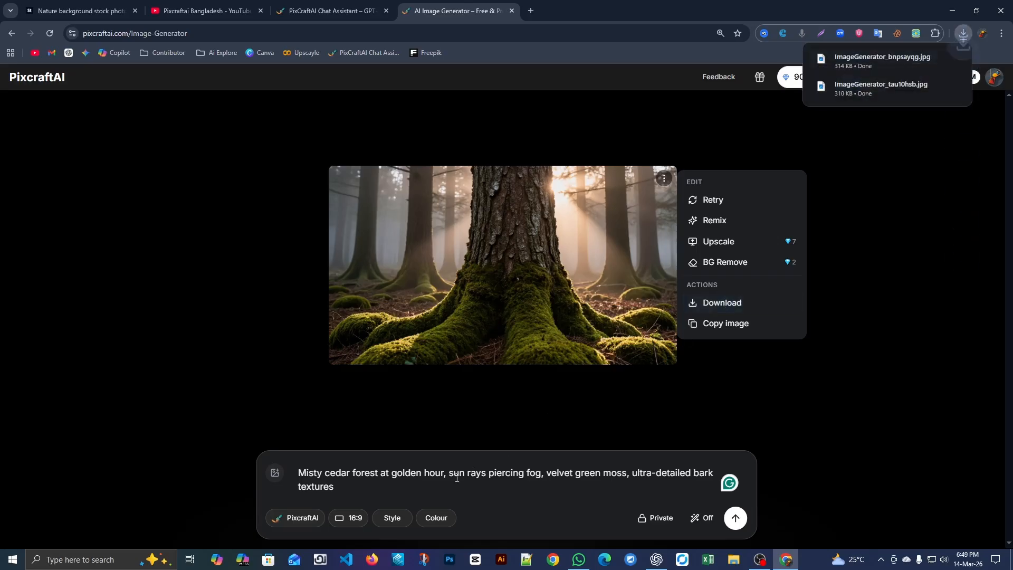
Step: Replace the generator's prompt with the copied glacier valley prompt and start generating the image
{"action": "left_click", "coordinate": [413, 482]}
{"action": "key", "text": "ctrl+a"}
{"action": "key", "text": "ctrl+v"}
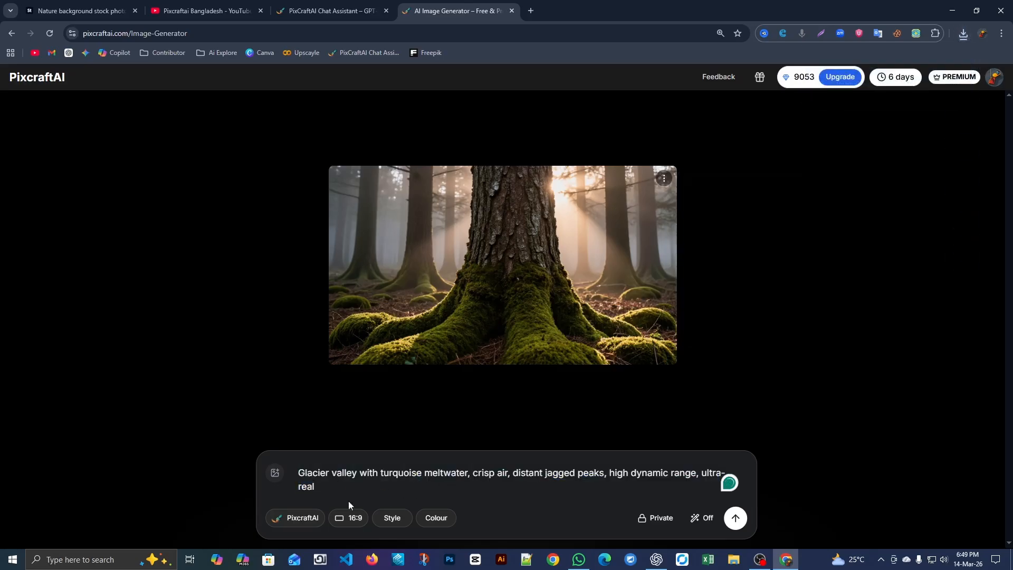
{"action": "left_click", "coordinate": [736, 520]}
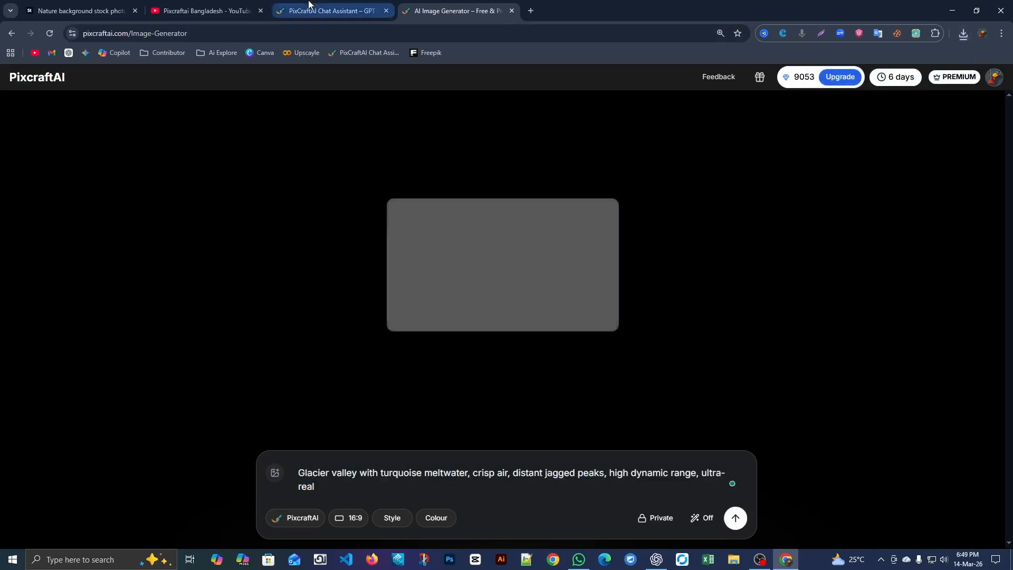
Step: Copy the fourth landscape prompt, the desert dune sea at blue hour, from the chat and download the generated glacier valley image
{"action": "left_click", "coordinate": [333, 11]}
{"action": "left_click_drag", "start_coordinate": [299, 349], "coordinate": [422, 391]}
{"action": "left_click_drag", "start_coordinate": [380, 365], "coordinate": [301, 343]}
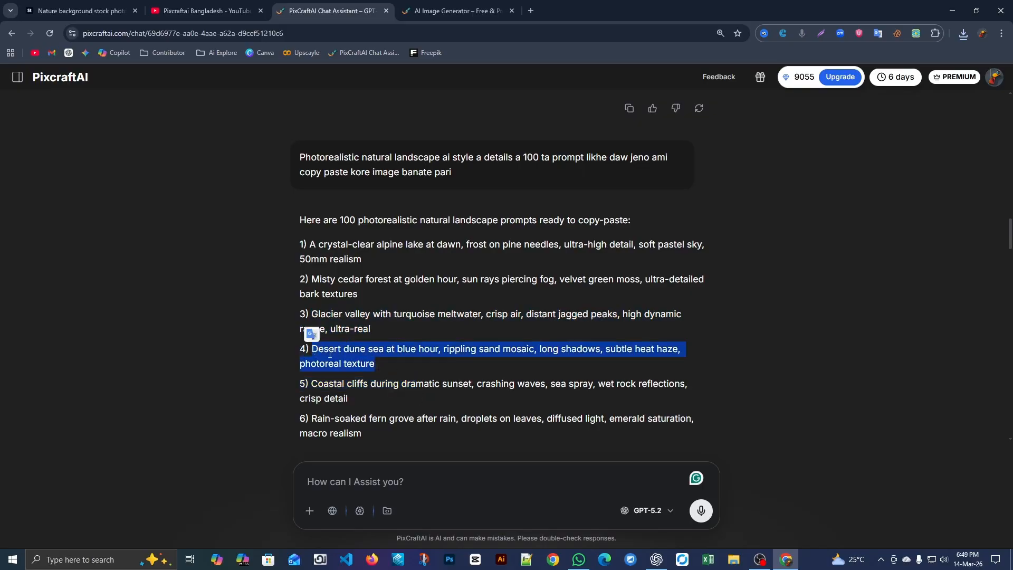
{"action": "left_click", "coordinate": [448, 11]}
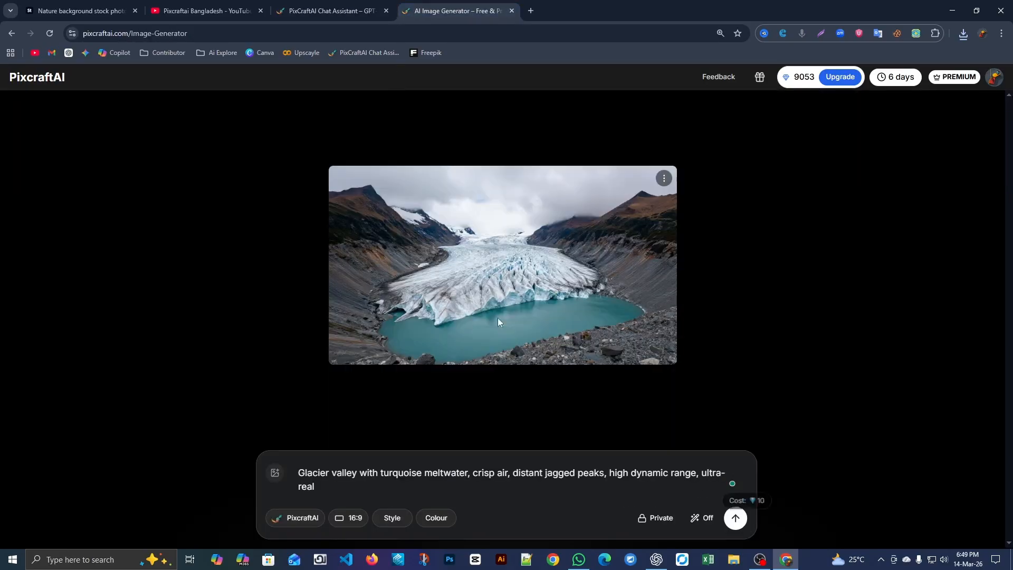
{"action": "left_click", "coordinate": [664, 179]}
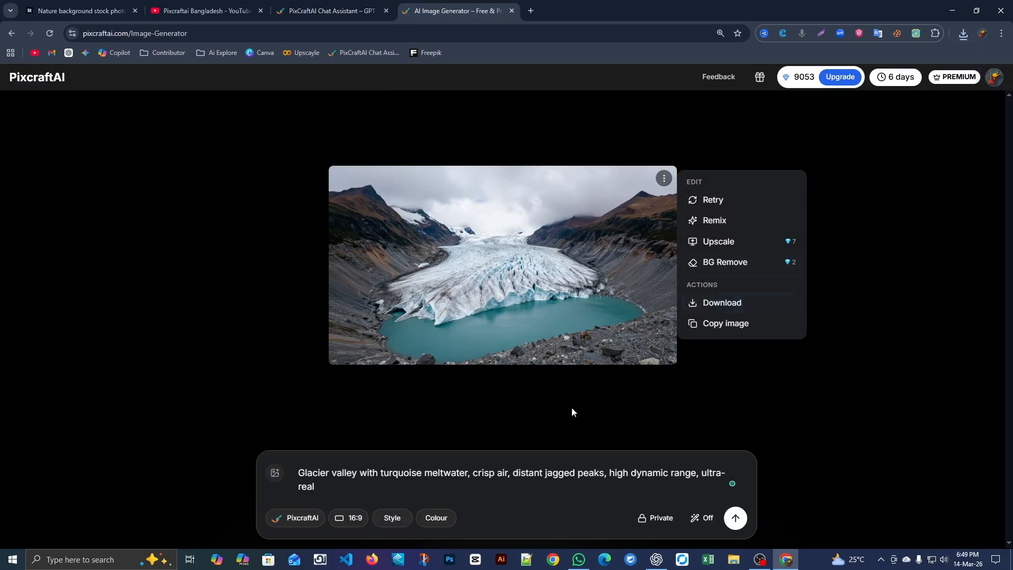
Step: Generate an image from the copied desert dune sea prompt and download it
{"action": "left_click", "coordinate": [474, 471]}
{"action": "key", "text": "ctrl+a"}
{"action": "type", "text": "Desert dune sea at blue hour, rippling sand mosaic, long shadows, subtle heat haze, photoreal texture"}
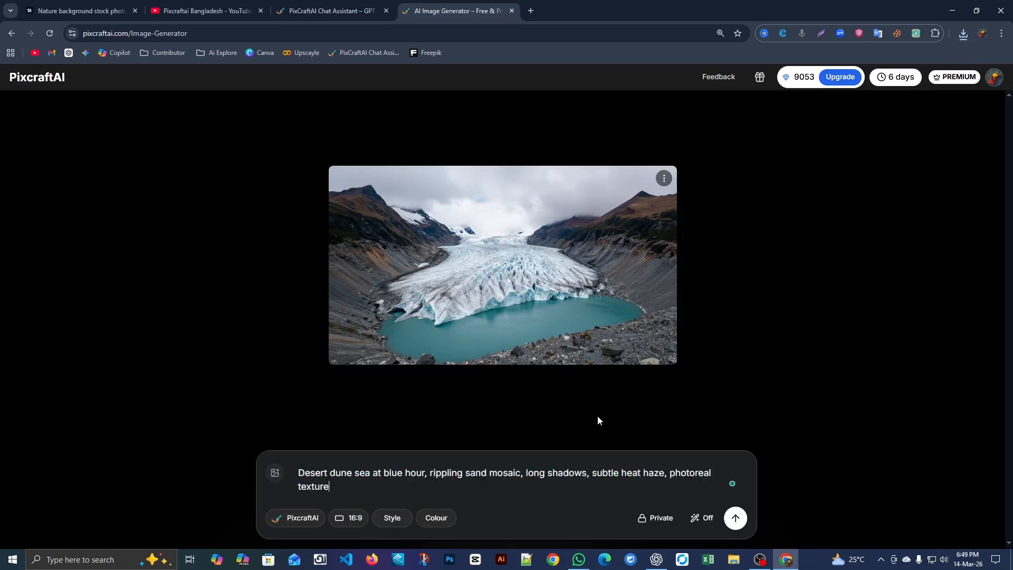
{"action": "left_click", "coordinate": [735, 518]}
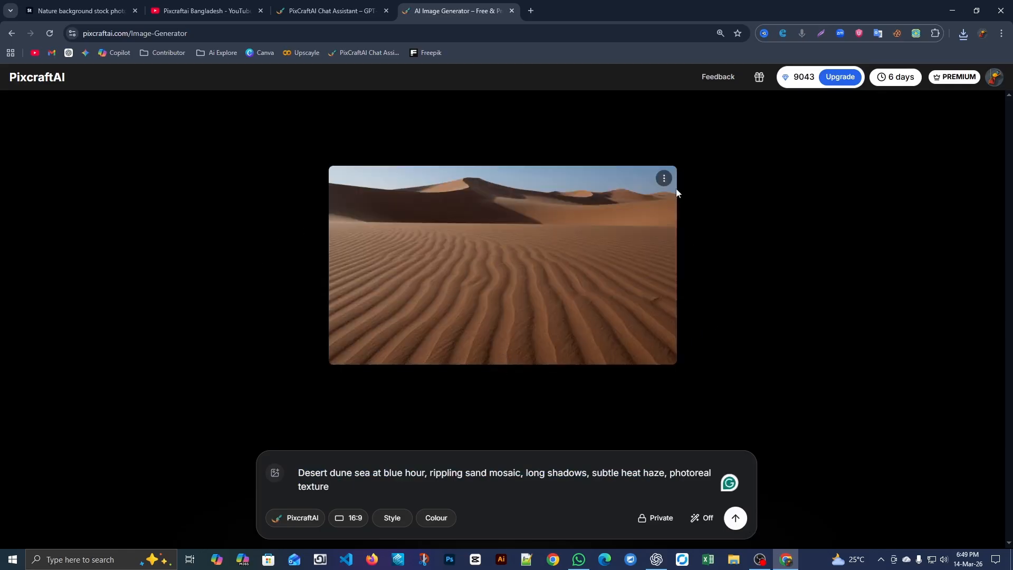
{"action": "left_click", "coordinate": [663, 179]}
{"action": "left_click", "coordinate": [737, 303]}
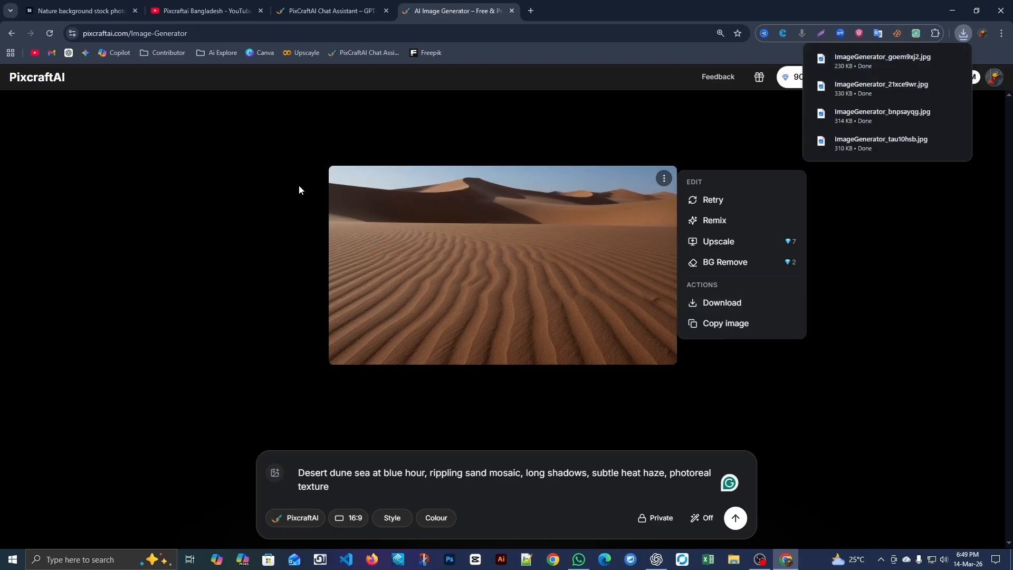
Step: Replace the generator's prompt with the fifth landscape prompt from the chat, the coastal cliffs during dramatic sunset
{"action": "left_click", "coordinate": [333, 10]}
{"action": "scroll", "coordinate": [355, 368], "scroll_direction": "down", "scroll_amount": 1}
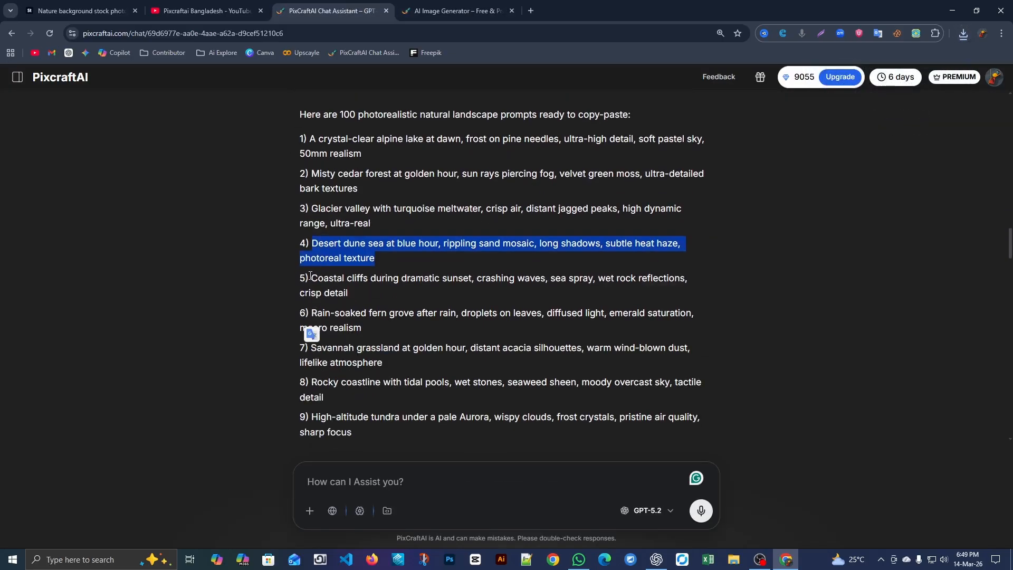
{"action": "left_click_drag", "start_coordinate": [311, 278], "coordinate": [351, 294]}
{"action": "key", "text": "ctrl+c"}
{"action": "left_click", "coordinate": [459, 10]}
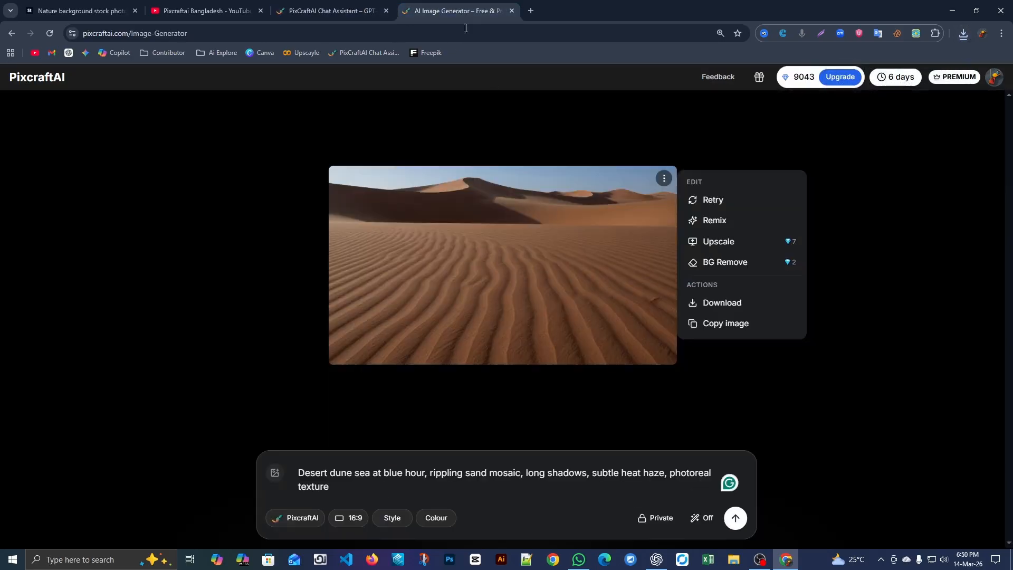
{"action": "triple_click", "coordinate": [394, 469]}
{"action": "key", "text": "ctrl+v"}
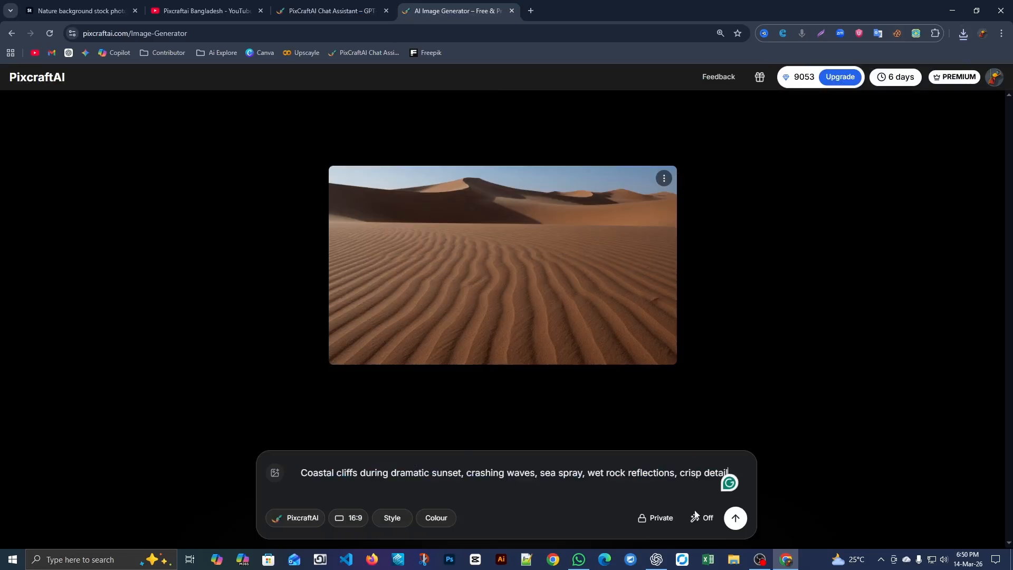
Step: Generate the coastal cliffs image and download it
{"action": "left_click", "coordinate": [735, 517]}
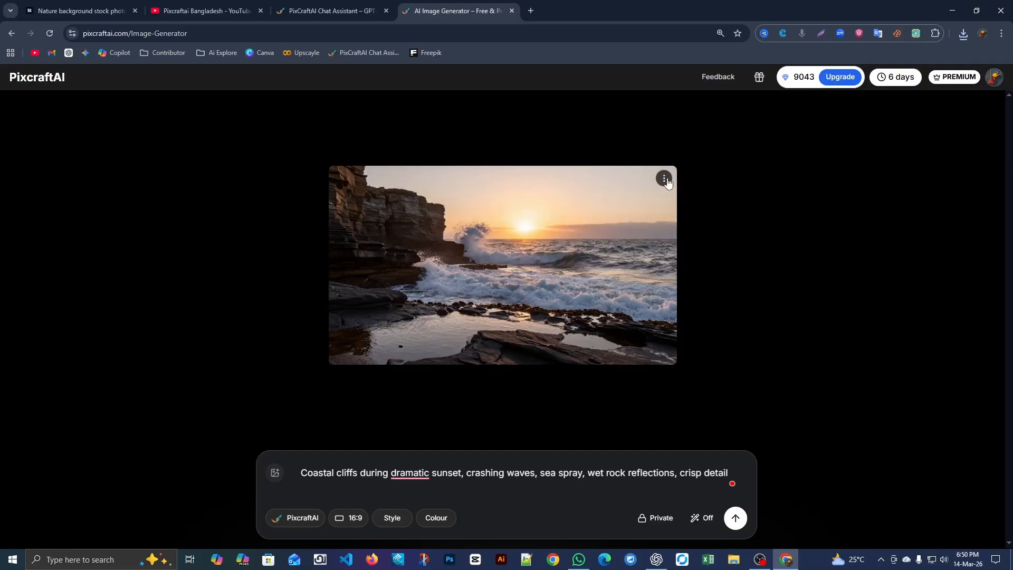
{"action": "left_click", "coordinate": [664, 180]}
{"action": "left_click", "coordinate": [722, 303]}
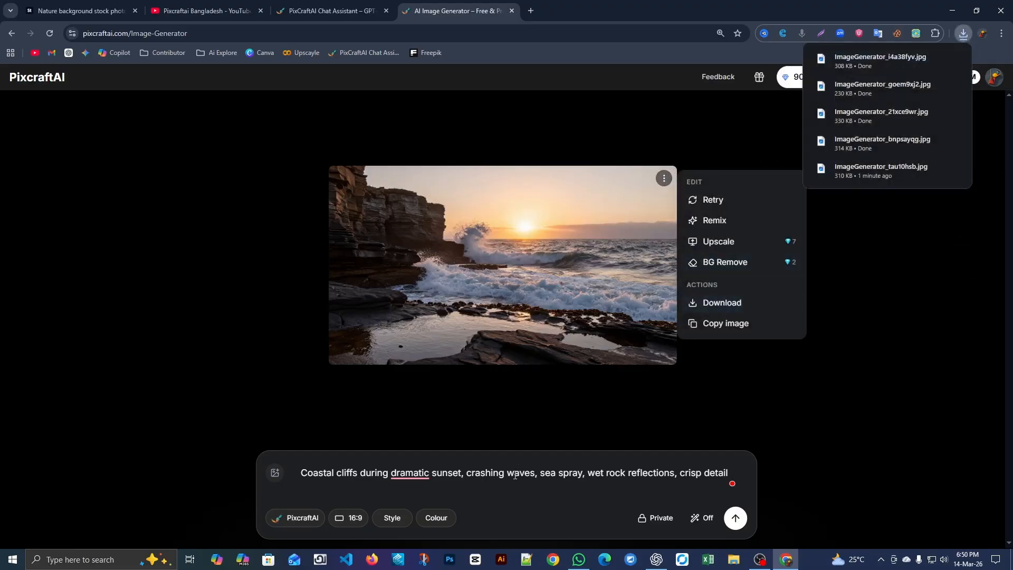
Step: Replace the generator's prompt with the sixth landscape prompt from the chat, the rain-soaked fern grove after rain
{"action": "left_click", "coordinate": [355, 7]}
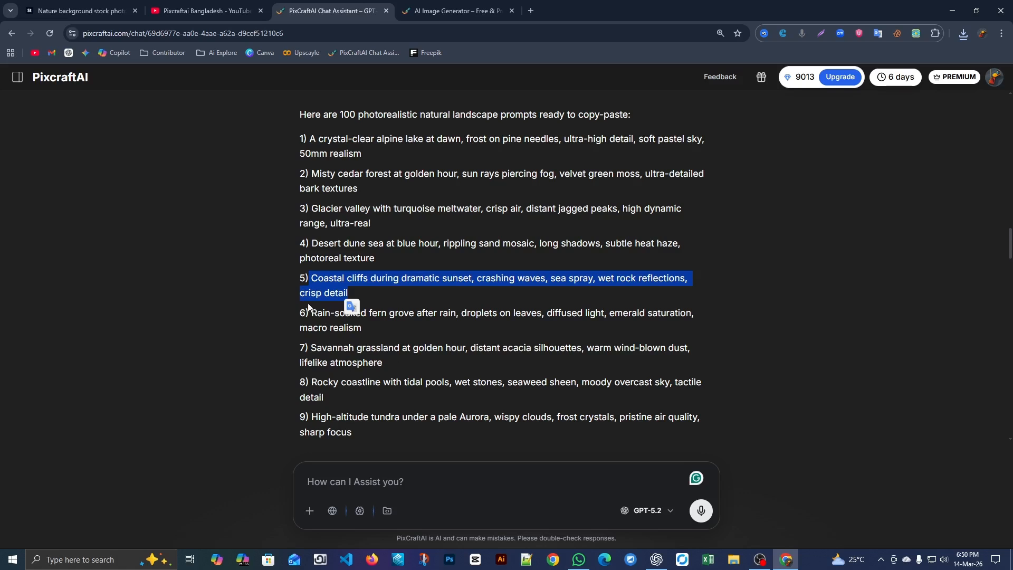
{"action": "left_click_drag", "start_coordinate": [311, 312], "coordinate": [380, 325]}
{"action": "key", "text": "ctrl+c"}
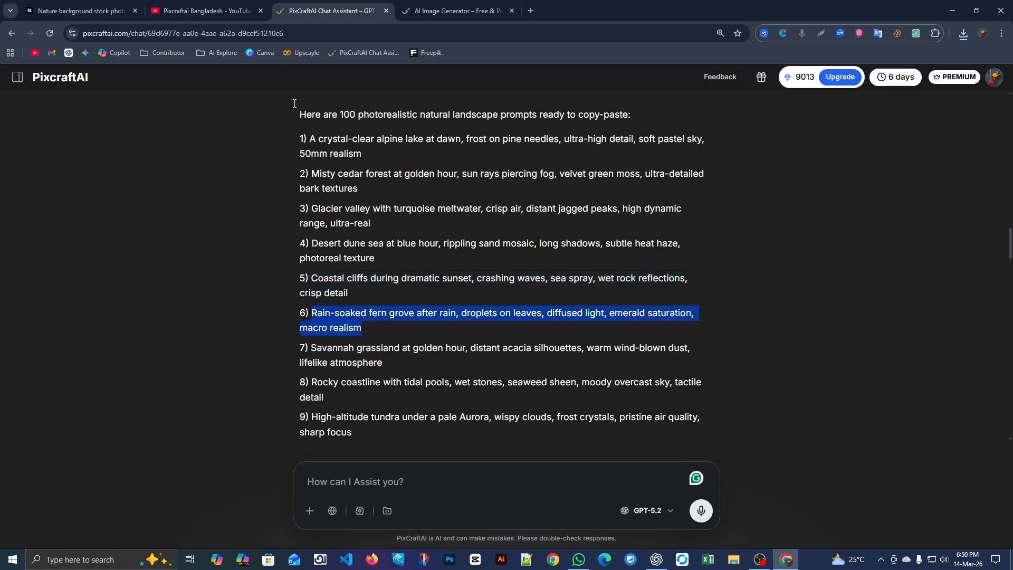
{"action": "key", "text": "ctrl+Tab"}
{"action": "key", "text": "ctrl+a"}
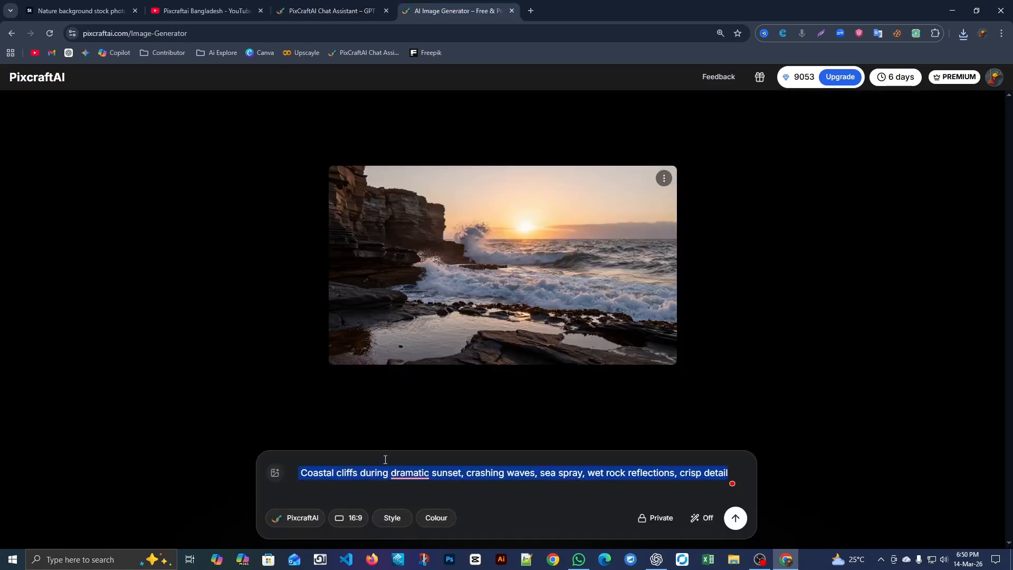
{"action": "key", "text": "ctrl+v"}
Step: Generate the rain-soaked fern grove image and download it
{"action": "left_click", "coordinate": [735, 517]}
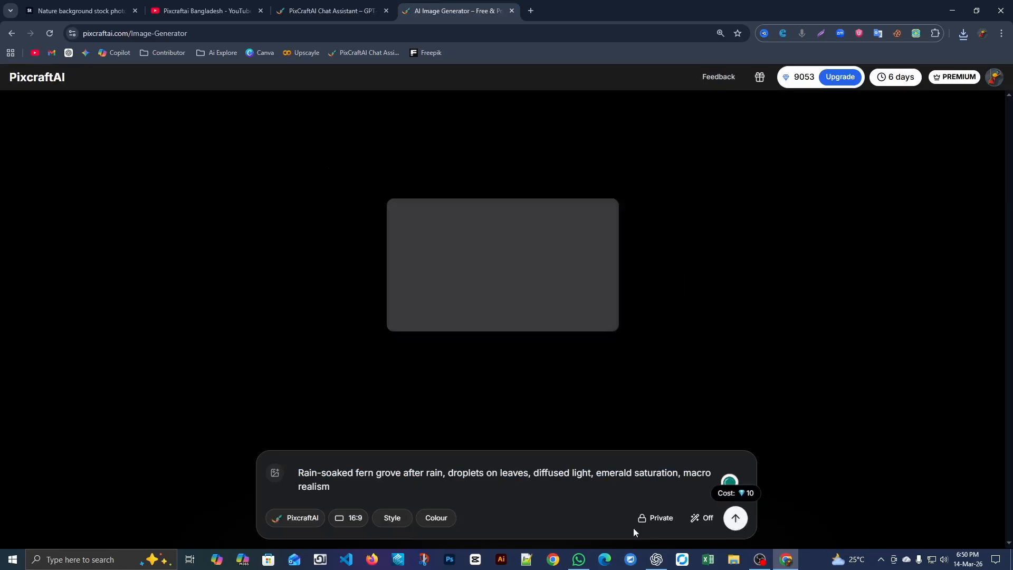
{"action": "left_click", "coordinate": [964, 33]}
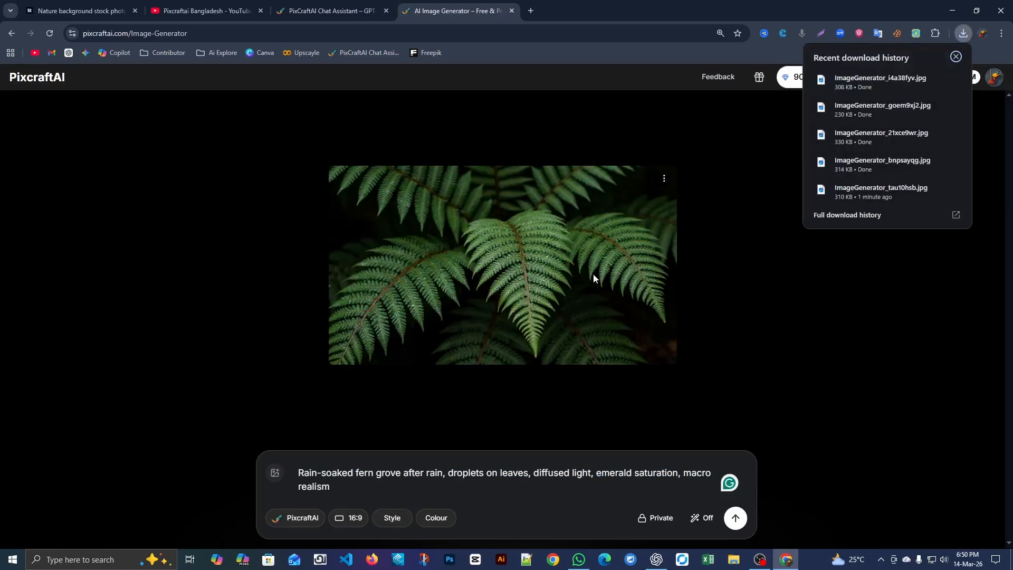
{"action": "left_click", "coordinate": [664, 180]}
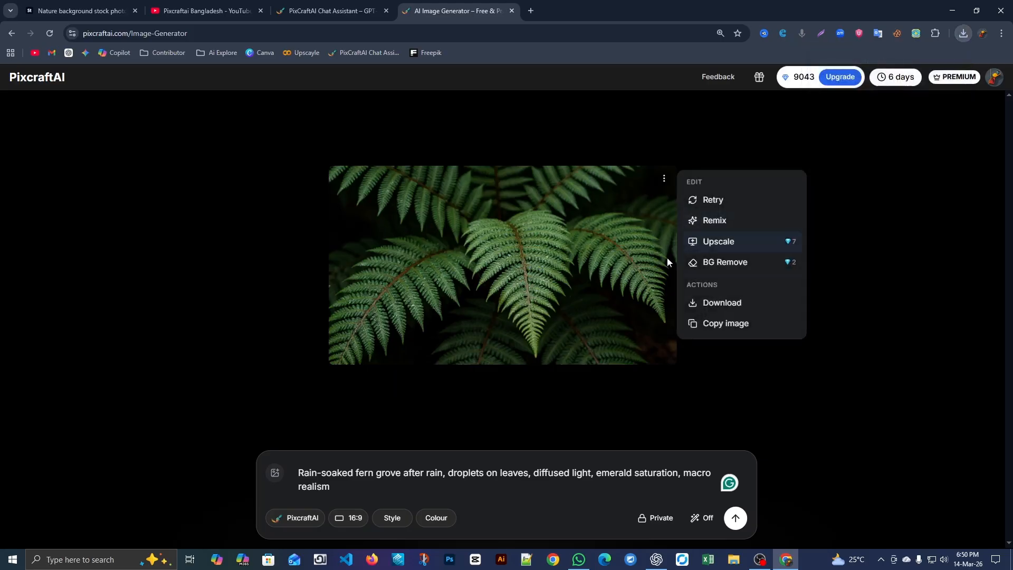
{"action": "left_click", "coordinate": [717, 302]}
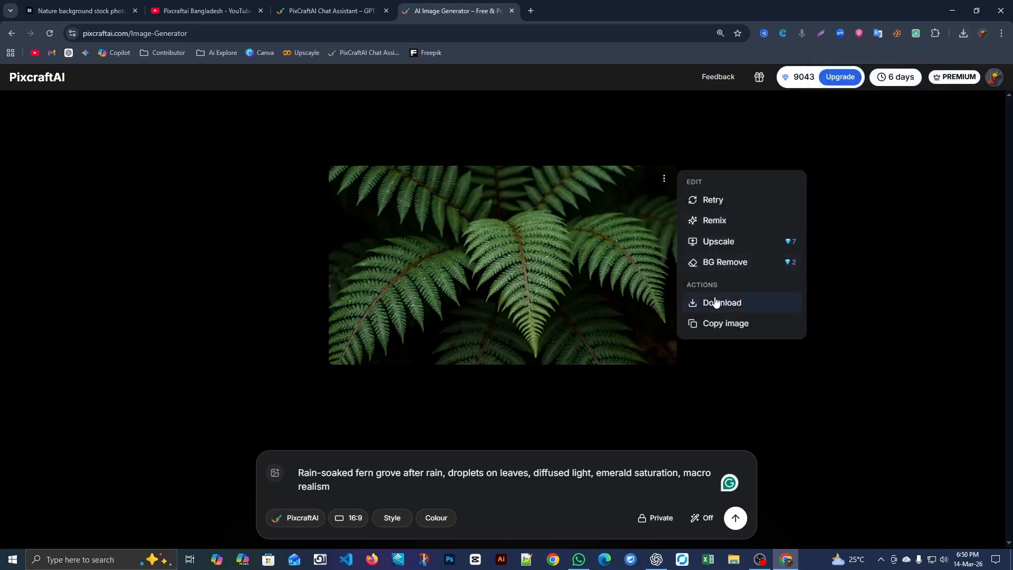
Step: Replace the generator's prompt with the seventh landscape prompt from the chat, the savannah grassland at golden hour
{"action": "left_click", "coordinate": [327, 11]}
{"action": "scroll", "coordinate": [317, 252], "scroll_direction": "down", "scroll_amount": 3}
{"action": "left_click_drag", "start_coordinate": [312, 241], "coordinate": [424, 257]}
{"action": "key", "text": "ctrl+c"}
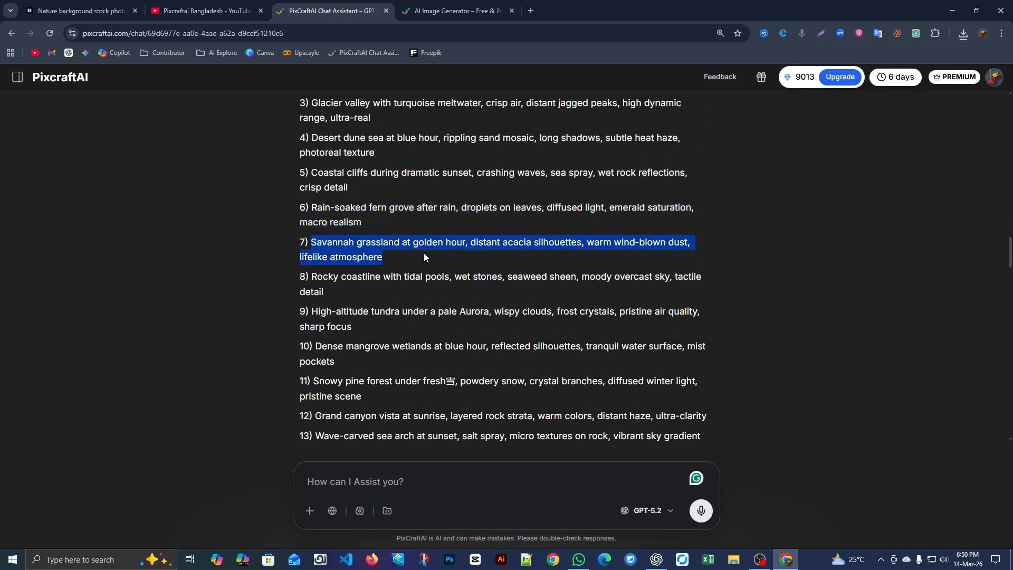
{"action": "left_click", "coordinate": [454, 10]}
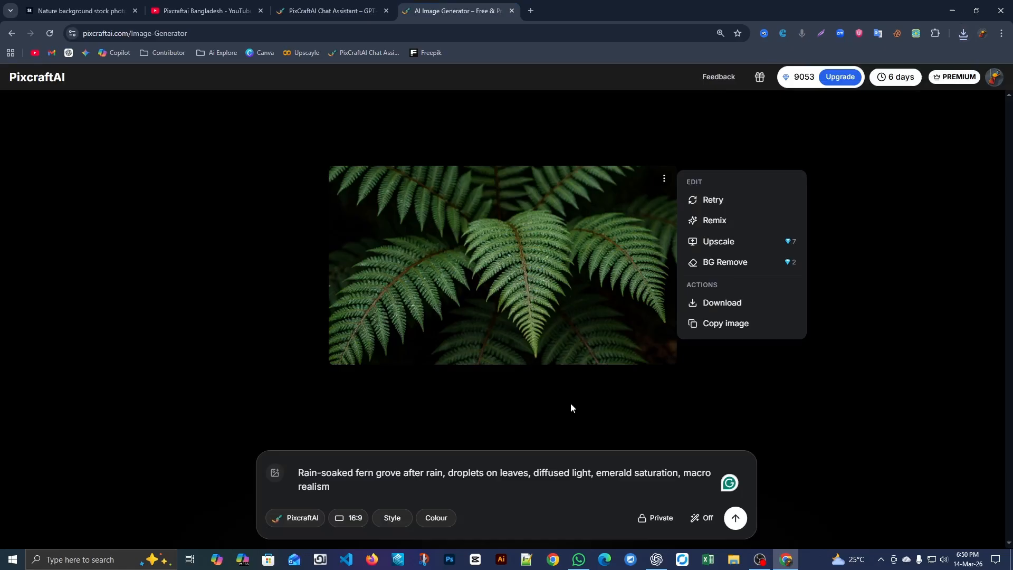
{"action": "left_click", "coordinate": [390, 471]}
{"action": "key", "text": "ctrl+a"}
{"action": "key", "text": "ctrl+v"}
Step: Generate the savannah grassland image and open its image options
{"action": "left_click", "coordinate": [735, 517]}
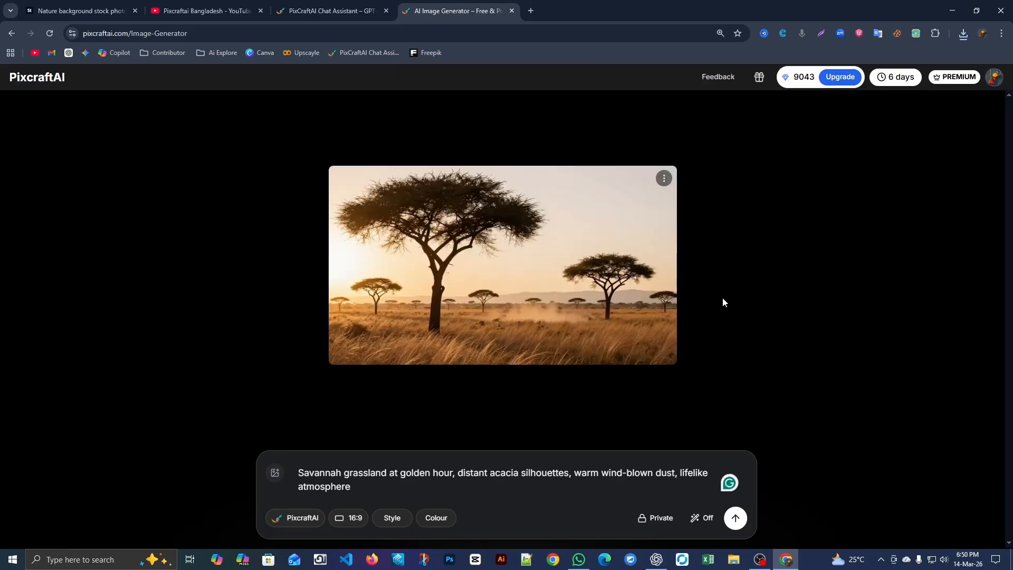
{"action": "left_click", "coordinate": [663, 178]}
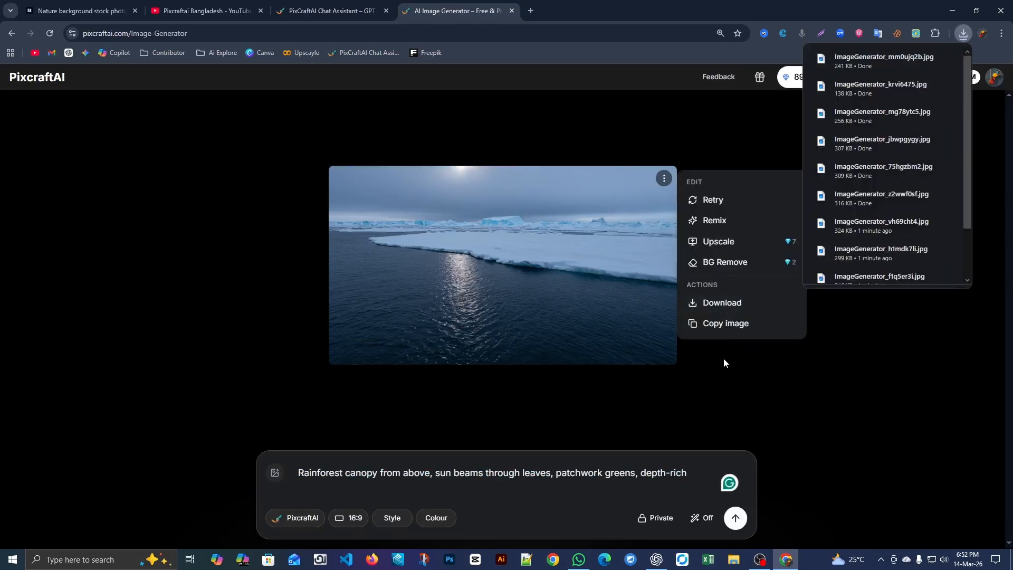
{"action": "left_click", "coordinate": [542, 487]}
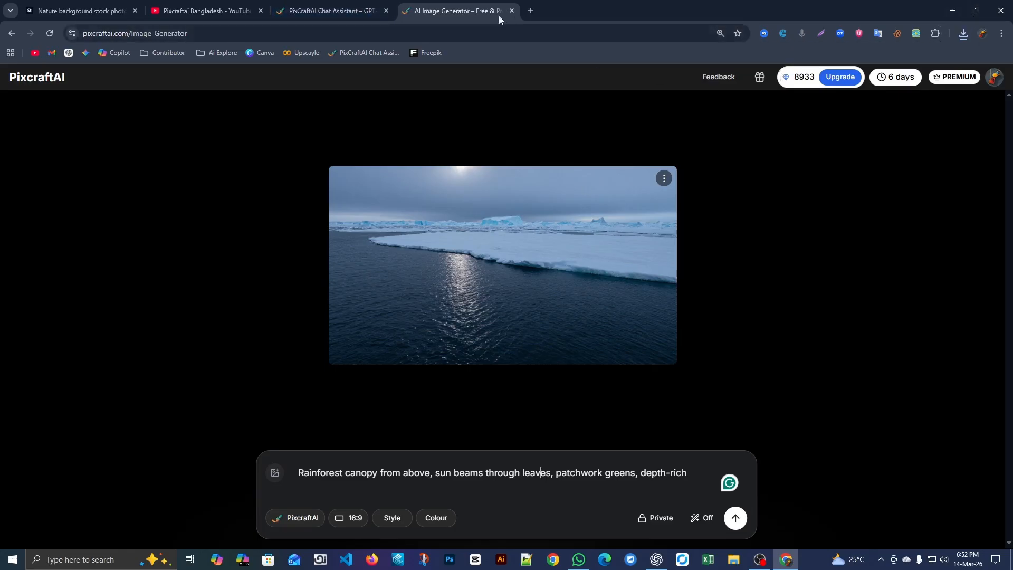
Step: Detach the AI Image Generator tab into its own browser window, then stretch it to full screen height and widen it
{"action": "left_click_drag", "start_coordinate": [499, 15], "coordinate": [673, 84]}
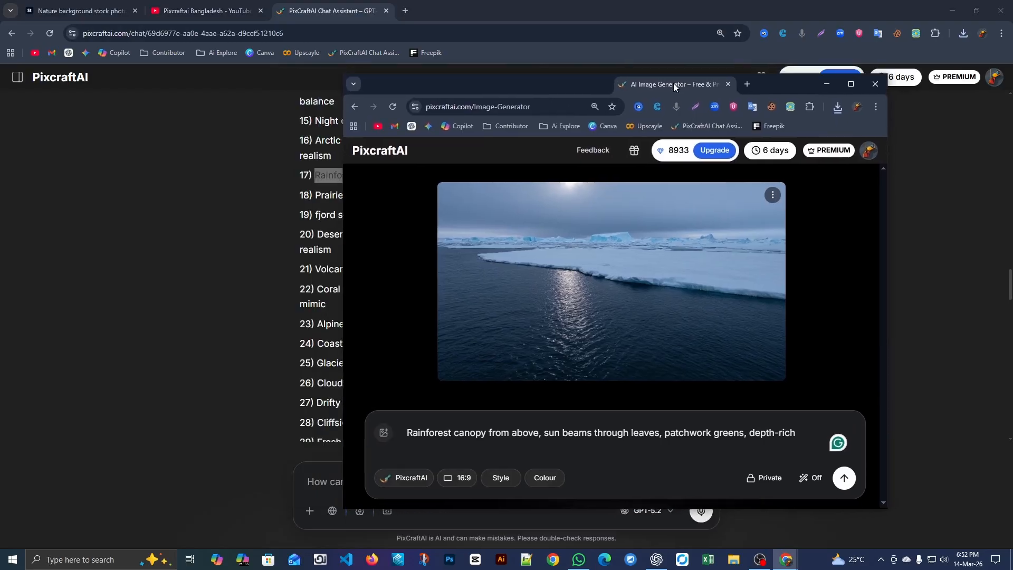
{"action": "left_click_drag", "start_coordinate": [787, 75], "coordinate": [787, 1]}
{"action": "left_click_drag", "start_coordinate": [887, 104], "coordinate": [981, 104]}
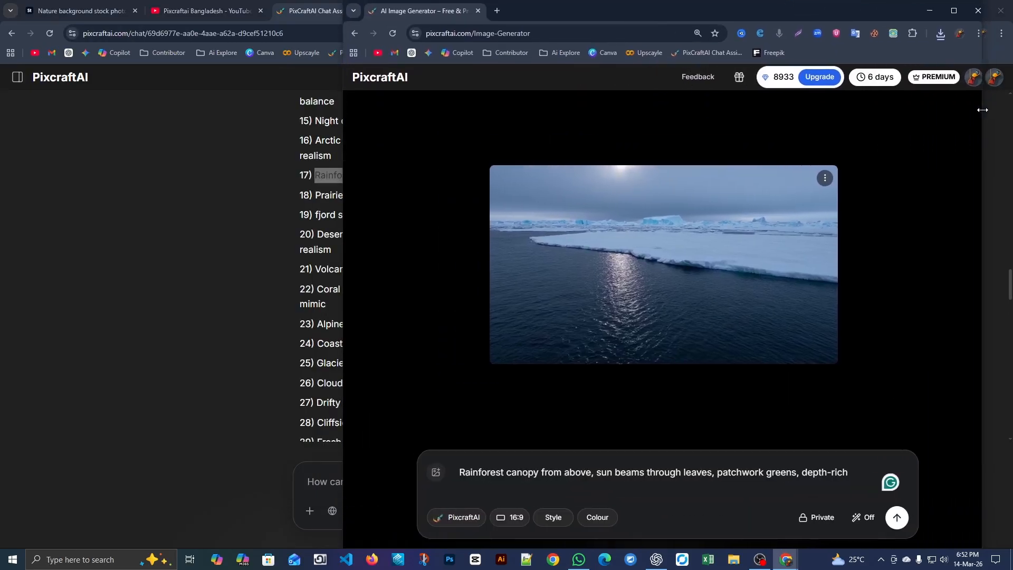
{"action": "left_click_drag", "start_coordinate": [802, 20], "coordinate": [825, 9]}
Step: Restore the chat assistant window from full screen and fit it, narrowed, beside the AI Image Generator window
{"action": "left_click", "coordinate": [231, 144]}
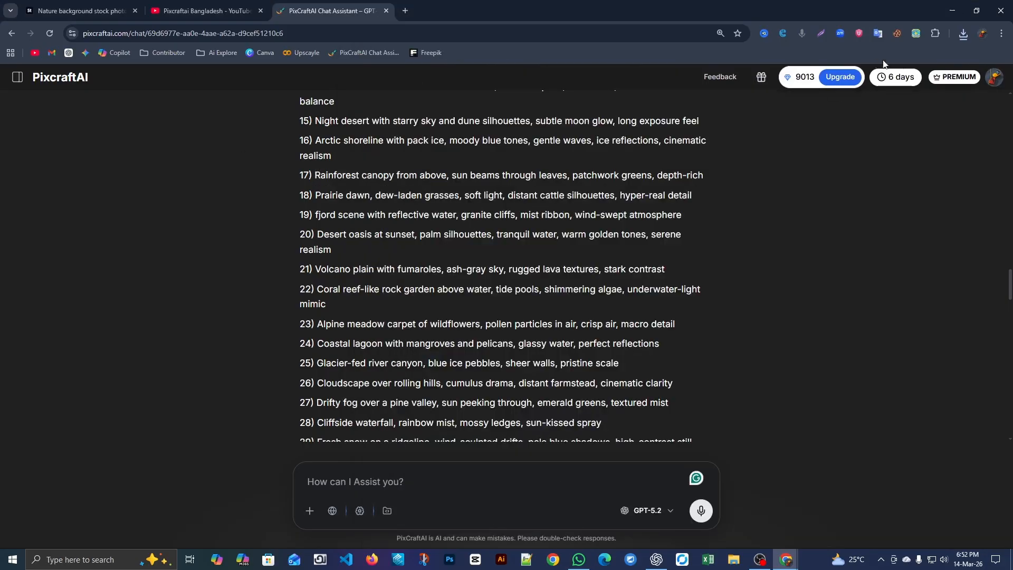
{"action": "left_click", "coordinate": [971, 12]}
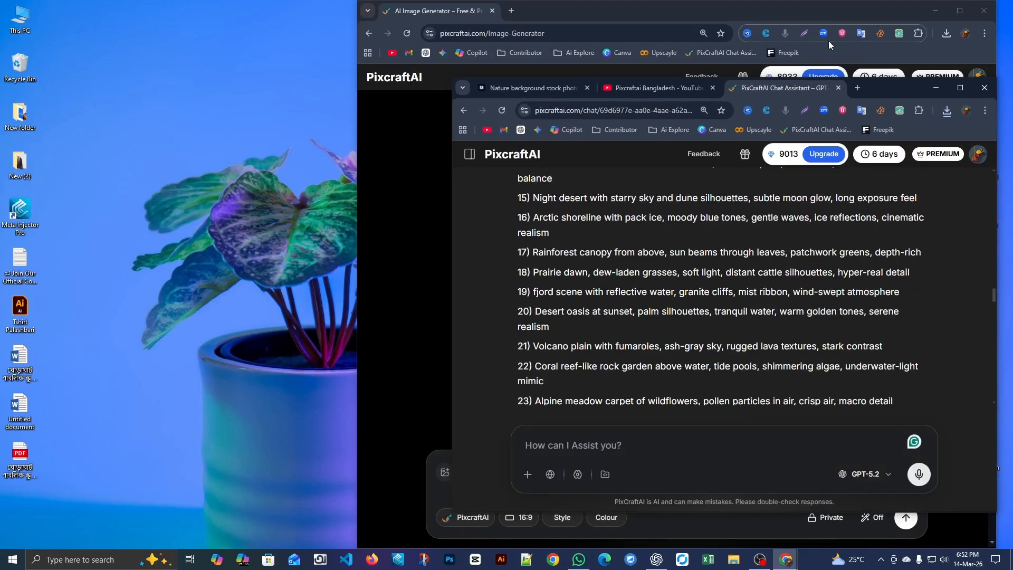
{"action": "left_click", "coordinate": [904, 78]}
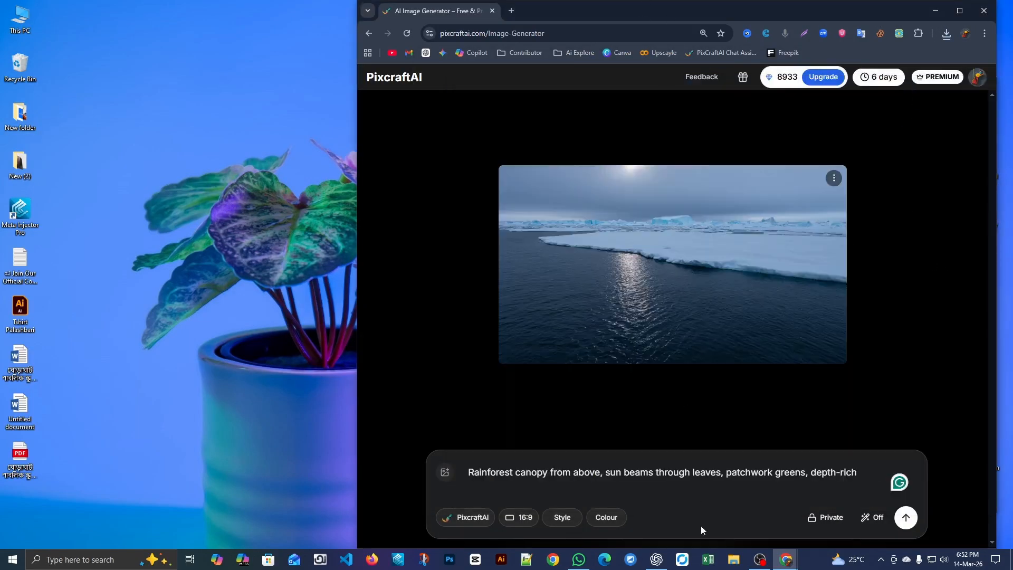
{"action": "mouse_move", "coordinate": [786, 559]}
{"action": "left_click", "coordinate": [756, 508]}
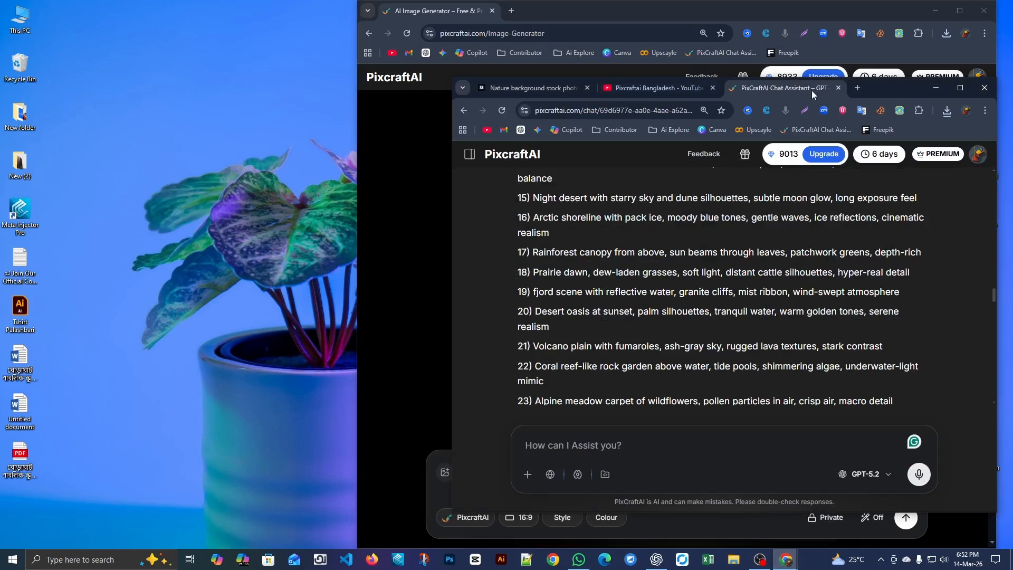
{"action": "left_click_drag", "start_coordinate": [862, 88], "coordinate": [442, 13]}
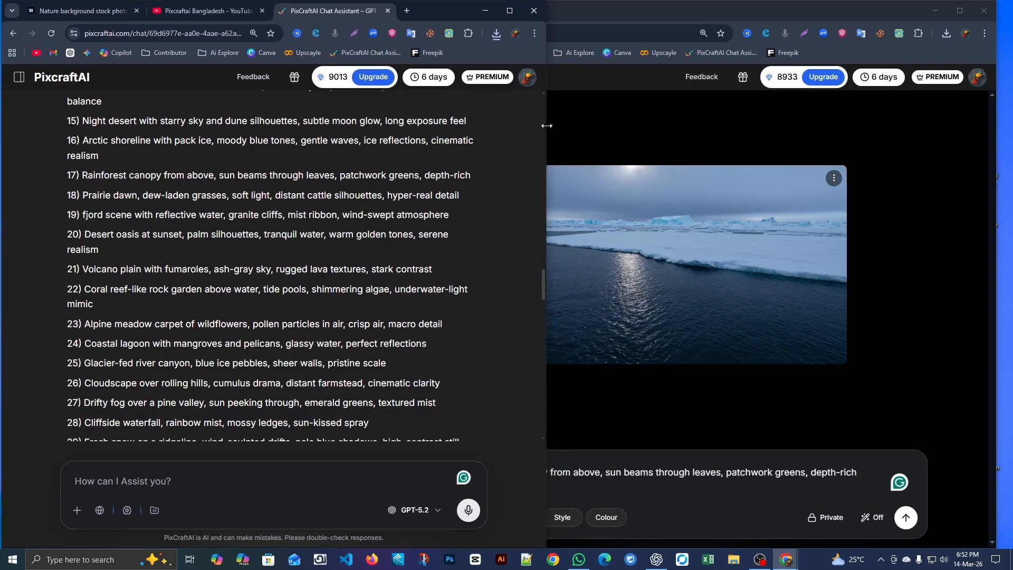
{"action": "left_click_drag", "start_coordinate": [546, 122], "coordinate": [328, 125]}
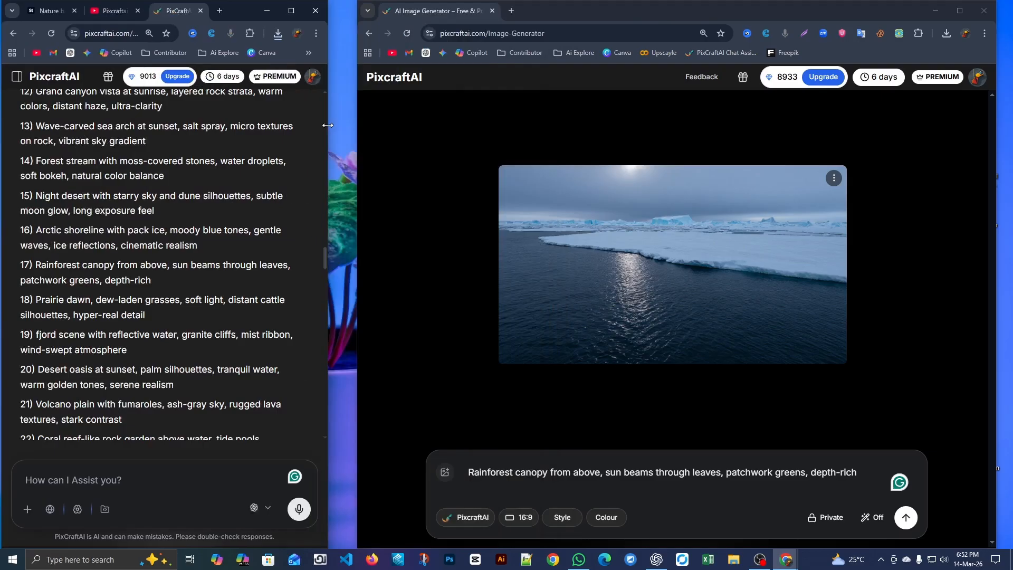
{"action": "left_click_drag", "start_coordinate": [331, 183], "coordinate": [351, 186]}
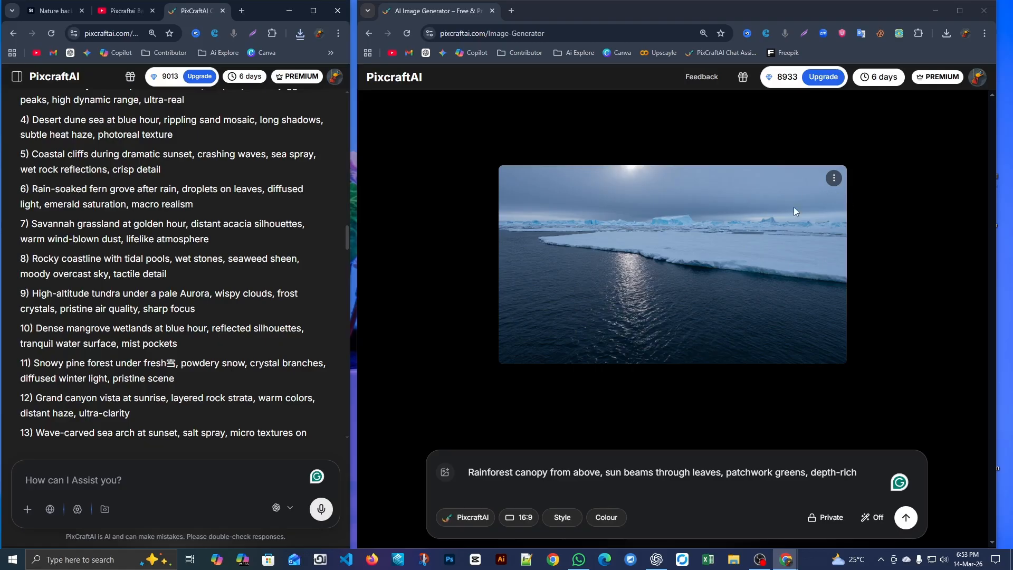
Step: Download the Arctic shoreline image and generate an image from chat prompt 18, the prairie dawn
{"action": "left_click", "coordinate": [833, 178]}
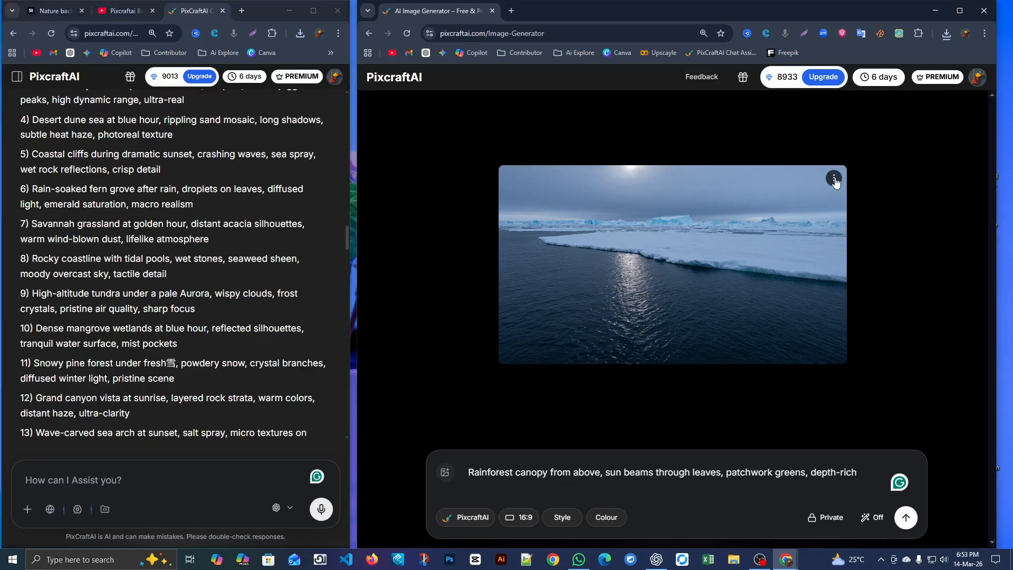
{"action": "left_click", "coordinate": [891, 304]}
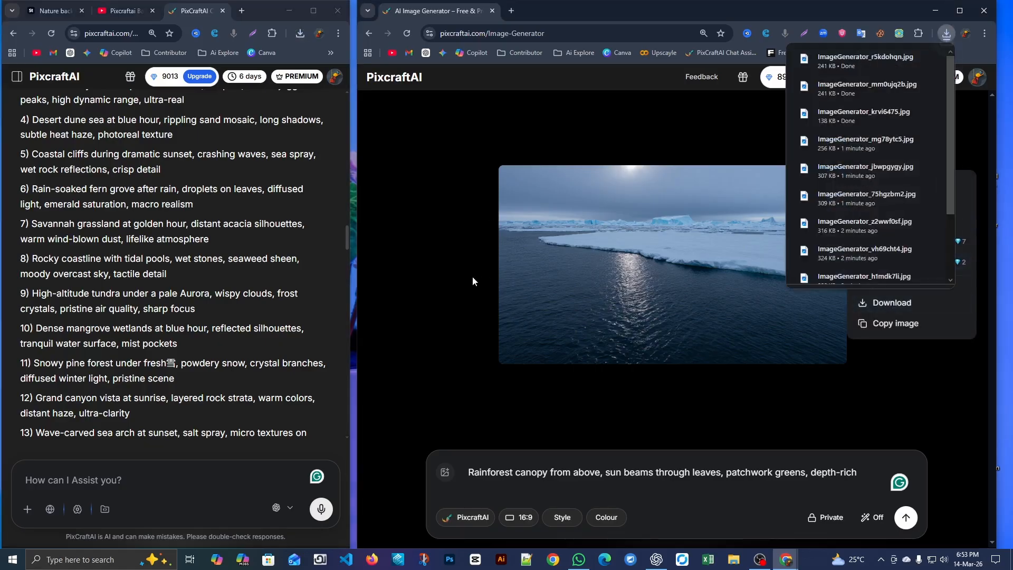
{"action": "scroll", "coordinate": [180, 243], "scroll_direction": "down", "scroll_amount": 8}
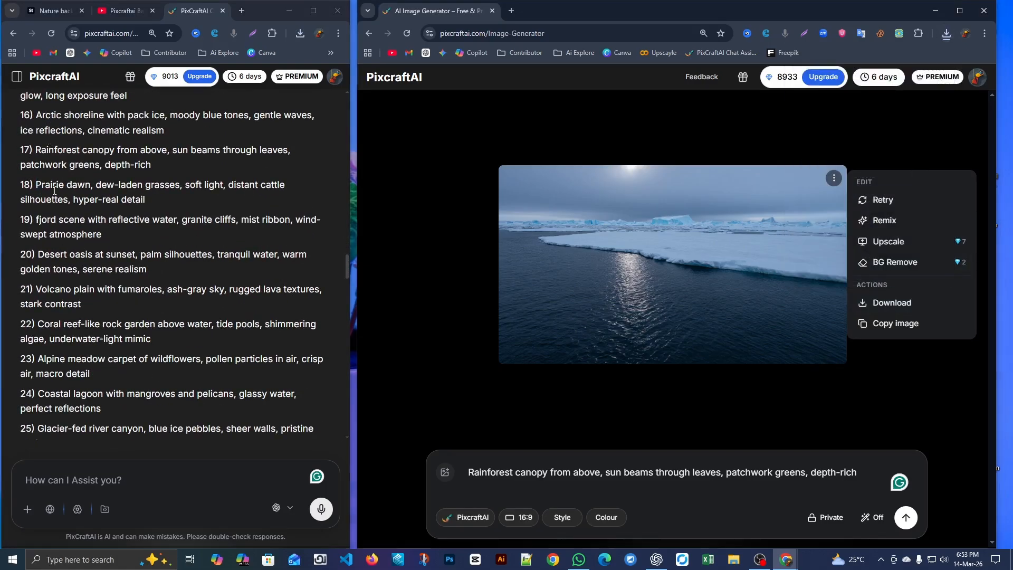
{"action": "left_click_drag", "start_coordinate": [35, 184], "coordinate": [243, 211]}
{"action": "key", "text": "ctrl+c"}
{"action": "left_click_drag", "start_coordinate": [351, 148], "coordinate": [360, 149]}
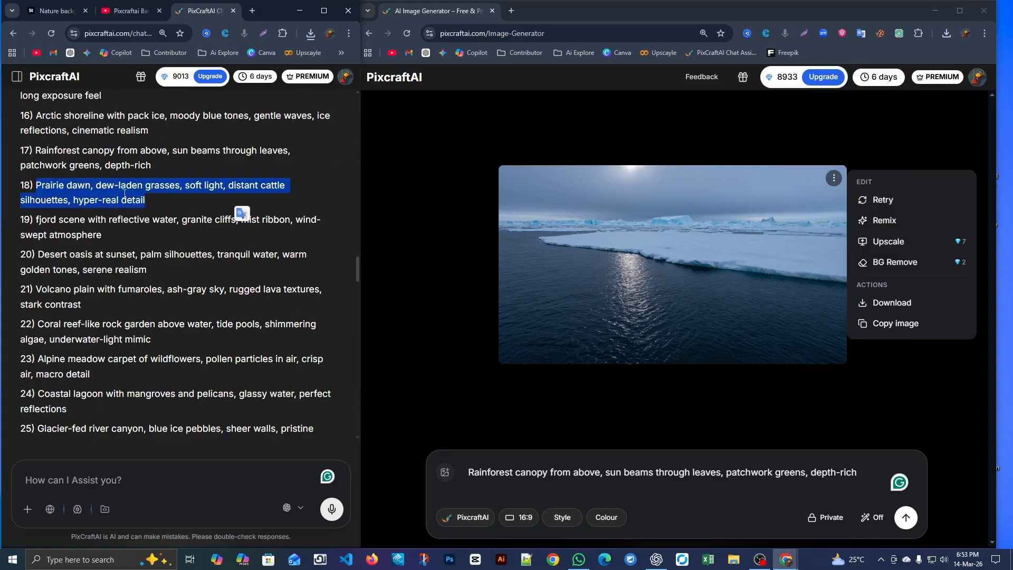
{"action": "triple_click", "coordinate": [537, 469]}
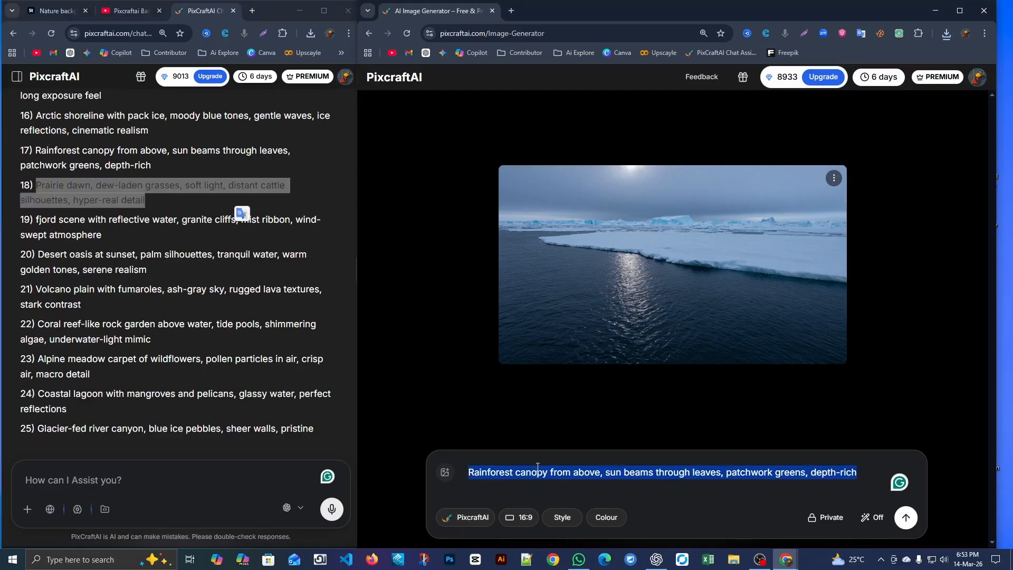
{"action": "key", "text": "ctrl+v"}
{"action": "left_click", "coordinate": [905, 517]}
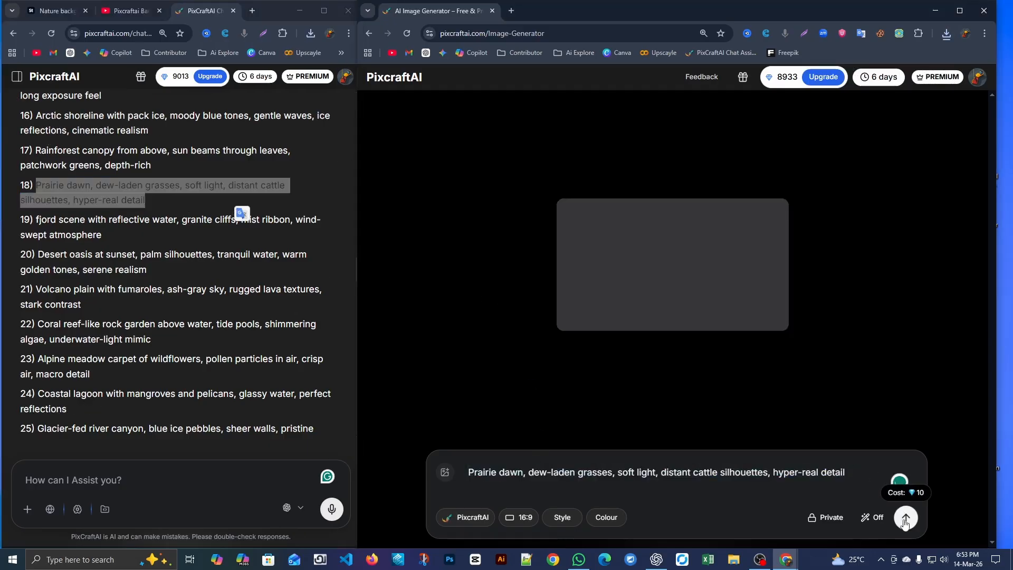
Step: Replace the generator's prompt with chat prompt 19, the fjord scene with granite cliffs, and generate its image
{"action": "left_click_drag", "start_coordinate": [36, 219], "coordinate": [101, 234]}
{"action": "key", "text": "ctrl+c"}
{"action": "triple_click", "coordinate": [646, 466]}
{"action": "key", "text": "ctrl+v"}
{"action": "left_click", "coordinate": [906, 517]}
Step: Generate images from chat prompts 20 and 21, the desert oasis at sunset and the volcano plain with fumaroles
{"action": "left_click_drag", "start_coordinate": [38, 254], "coordinate": [147, 269]}
{"action": "triple_click", "coordinate": [646, 470]}
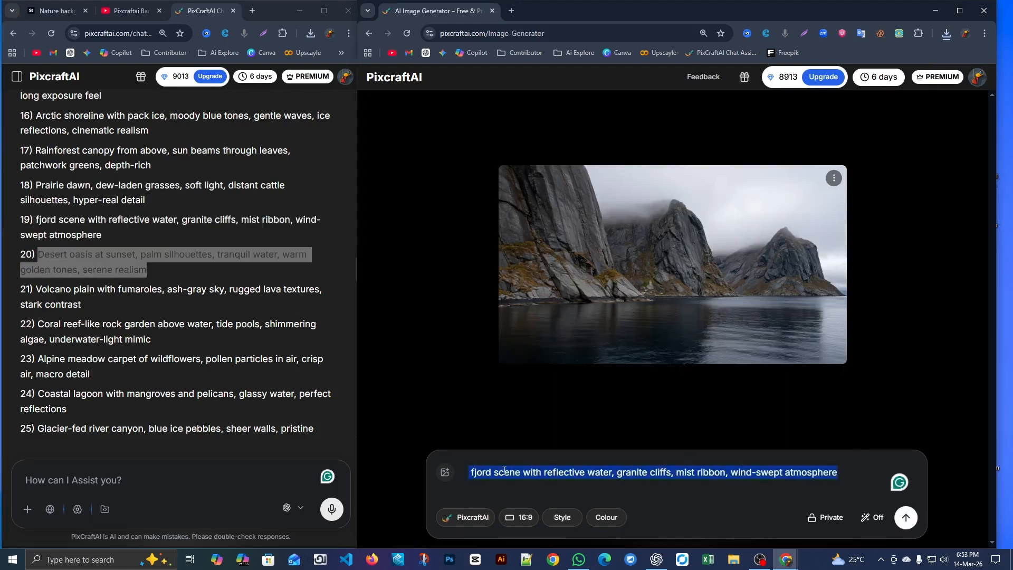
{"action": "key", "text": "ctrl+v"}
{"action": "left_click", "coordinate": [905, 516]}
{"action": "left_click_drag", "start_coordinate": [35, 289], "coordinate": [94, 307]}
{"action": "key", "text": "ctrl+v"}
{"action": "left_click", "coordinate": [905, 516]}
Step: Generate images from chat prompts 22 and 23, the coral reef-like rock garden and the alpine meadow of wildflowers
{"action": "left_click_drag", "start_coordinate": [37, 323], "coordinate": [174, 340]}
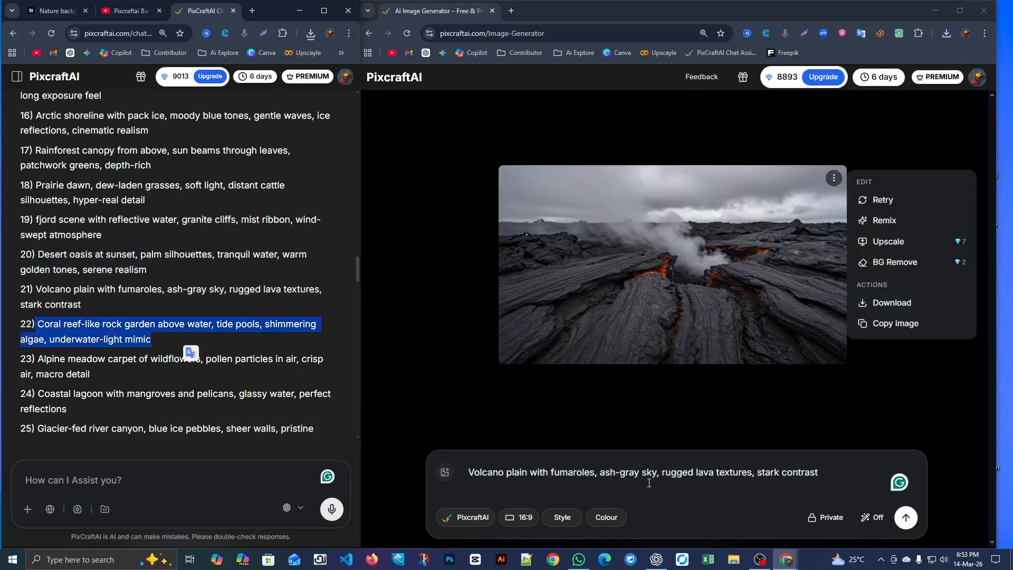
{"action": "key", "text": "ctrl+v"}
{"action": "left_click", "coordinate": [905, 517]}
{"action": "left_click_drag", "start_coordinate": [90, 374], "coordinate": [20, 359]}
{"action": "key", "text": "ctrl+v"}
{"action": "left_click", "coordinate": [906, 517]}
Step: Generate images from chat prompts 24 and 25, the coastal lagoon with mangroves and the glacier-fed river canyon
{"action": "scroll", "coordinate": [174, 296], "scroll_direction": "down", "scroll_amount": 4}
{"action": "left_click_drag", "start_coordinate": [68, 198], "coordinate": [20, 183]}
{"action": "key", "text": "ctrl+v"}
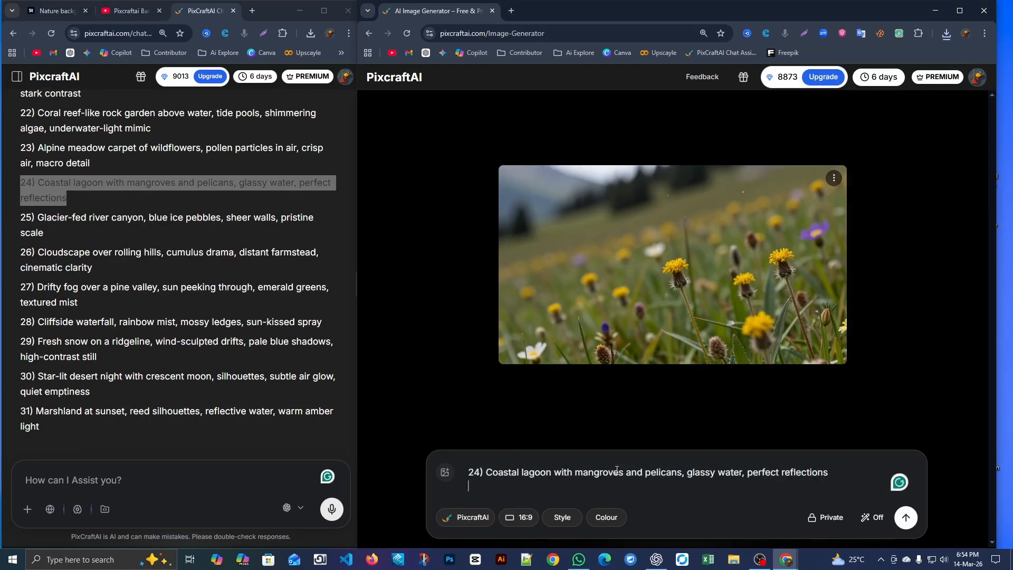
{"action": "left_click", "coordinate": [906, 517]}
{"action": "triple_click", "coordinate": [53, 221]}
{"action": "triple_click", "coordinate": [615, 471]}
{"action": "key", "text": "ctrl+v"}
{"action": "left_click", "coordinate": [905, 517]}
Step: Generate images from chat prompts 26 and 27, the cloudscape over rolling hills and the foggy pine valley
{"action": "triple_click", "coordinate": [53, 254]}
{"action": "key", "text": "ctrl+v"}
{"action": "left_click", "coordinate": [906, 517]}
{"action": "triple_click", "coordinate": [53, 287]}
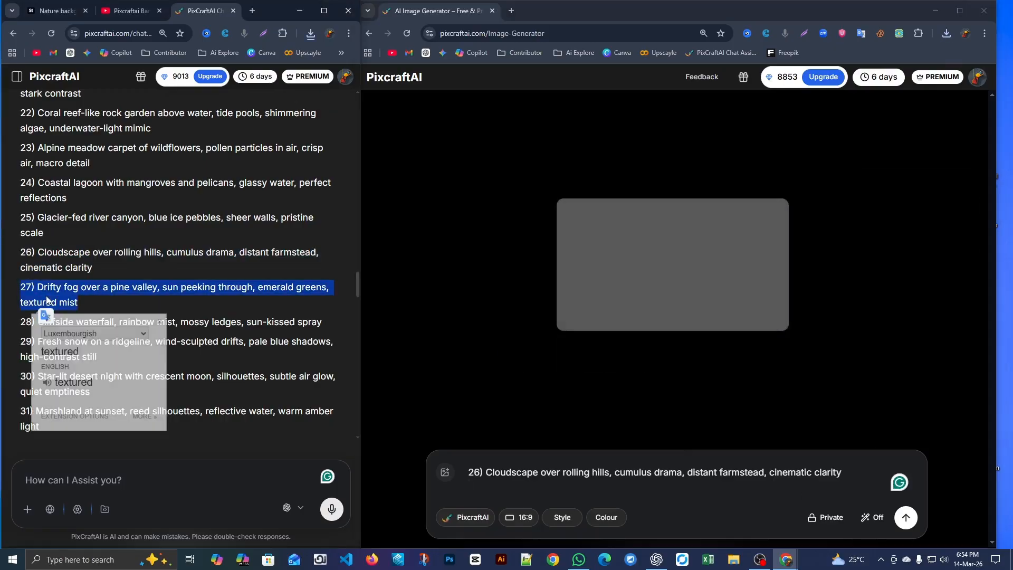
{"action": "key", "text": "ctrl+v"}
{"action": "left_click", "coordinate": [905, 517]}
Step: Generate images from chat prompts 28 and 29, the cliffside waterfall and the fresh snow on a ridgeline
{"action": "scroll", "coordinate": [174, 295], "scroll_direction": "down", "scroll_amount": 2}
{"action": "triple_click", "coordinate": [105, 216]}
{"action": "key", "text": "ctrl+v"}
{"action": "triple_click", "coordinate": [74, 247]}
{"action": "key", "text": "ctrl+v"}
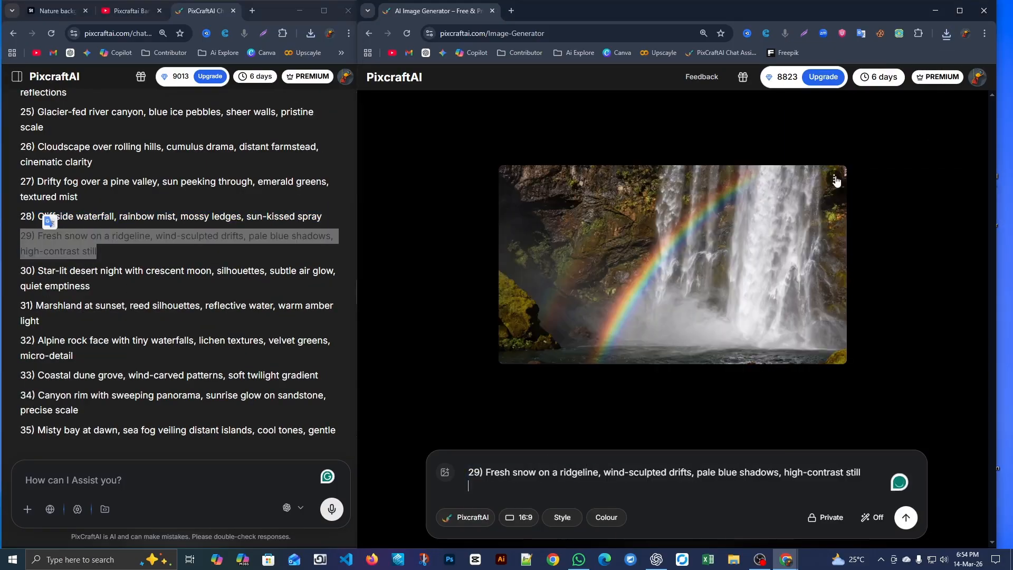
{"action": "left_click", "coordinate": [906, 517]}
Step: Generate images from chat prompts 30 and 31, the star-lit desert night and the marshland at sunset, downloading the desert image
{"action": "triple_click", "coordinate": [68, 286]}
{"action": "key", "text": "ctrl+v"}
{"action": "left_click", "coordinate": [906, 516]}
{"action": "triple_click", "coordinate": [64, 311]}
{"action": "key", "text": "ctrl+v"}
{"action": "left_click", "coordinate": [884, 302]}
{"action": "left_click", "coordinate": [905, 517]}
Step: Generate images from chat prompts 32 and 33, the alpine rock face with tiny waterfalls and the coastal dune grove
{"action": "triple_click", "coordinate": [63, 347]}
{"action": "key", "text": "ctrl+v"}
{"action": "left_click", "coordinate": [905, 517]}
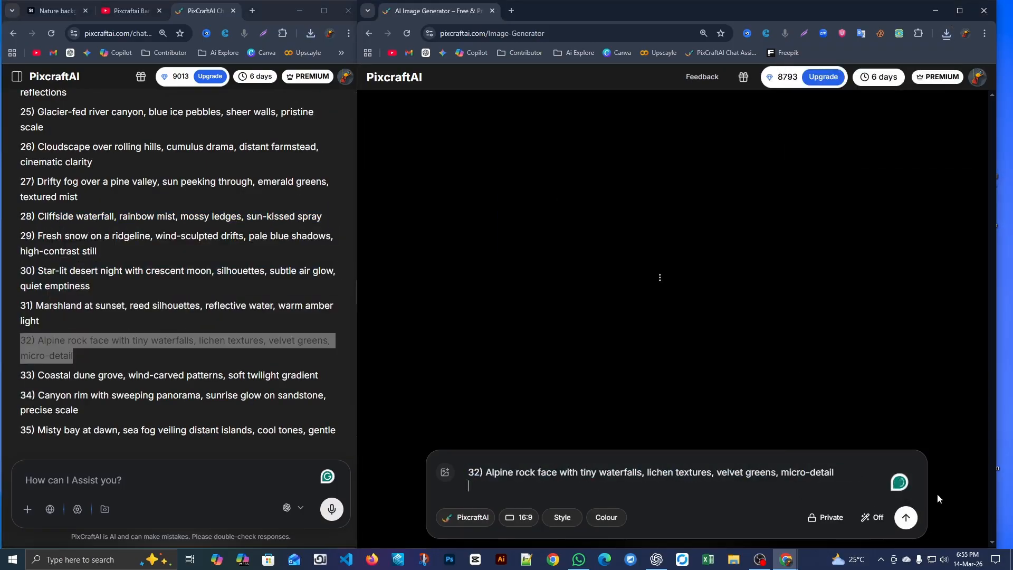
{"action": "triple_click", "coordinate": [73, 375]}
{"action": "key", "text": "ctrl+v"}
{"action": "left_click", "coordinate": [906, 517]}
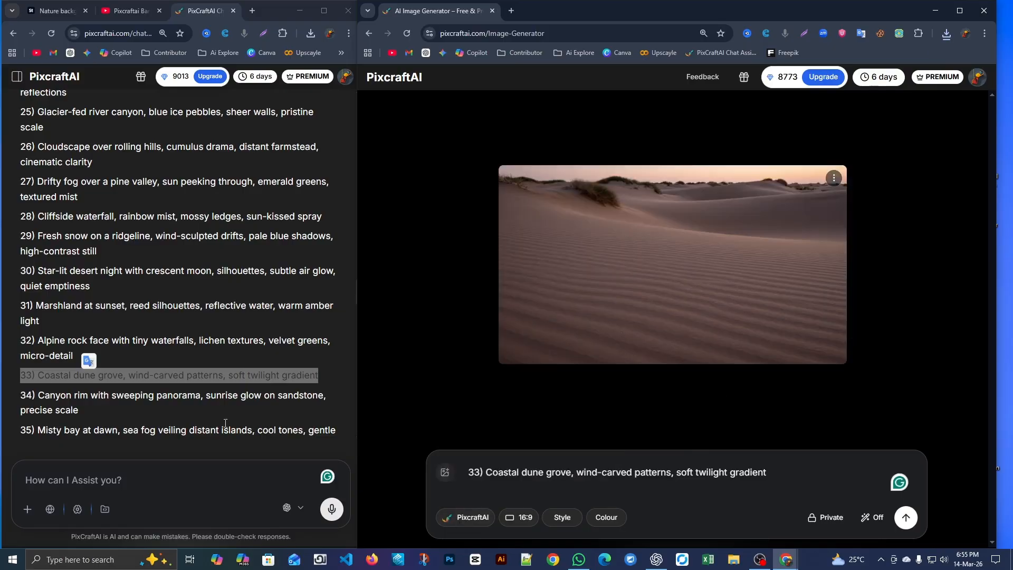
Step: Generate the canyon rim panorama image from chat prompt 34 and download it
{"action": "scroll", "coordinate": [174, 295], "scroll_direction": "down", "scroll_amount": 3}
{"action": "triple_click", "coordinate": [106, 237]}
{"action": "key", "text": "ctrl+v"}
{"action": "left_click", "coordinate": [905, 516]}
{"action": "left_click", "coordinate": [834, 179]}
{"action": "left_click", "coordinate": [897, 303]}
Step: Generate the misty bay image from chat prompt 35, using the PixcraftAI model and a 16:9 ratio
{"action": "left_click", "coordinate": [467, 517]}
{"action": "triple_click", "coordinate": [105, 272]}
{"action": "key", "text": "ctrl+v"}
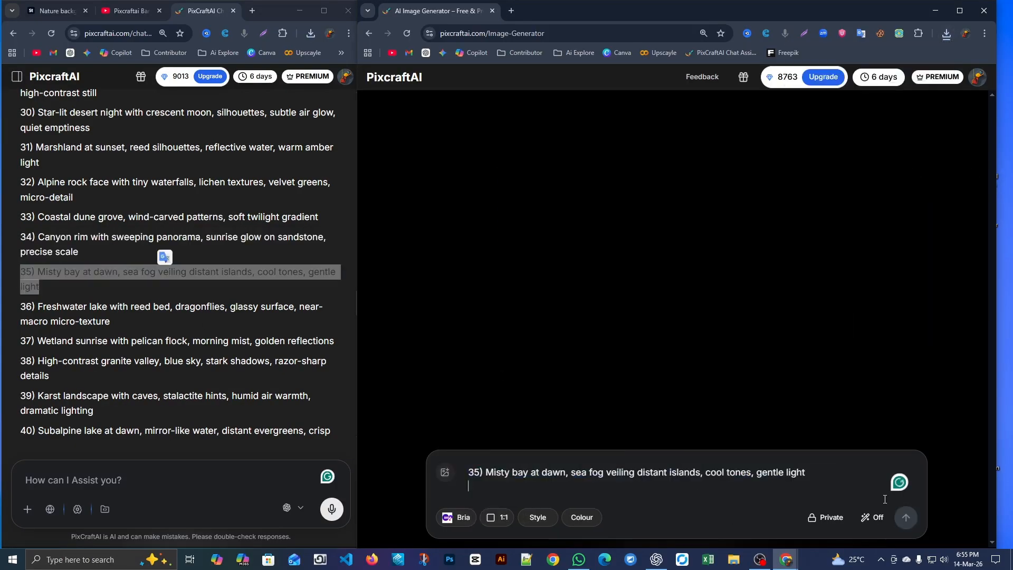
{"action": "left_click", "coordinate": [905, 517]}
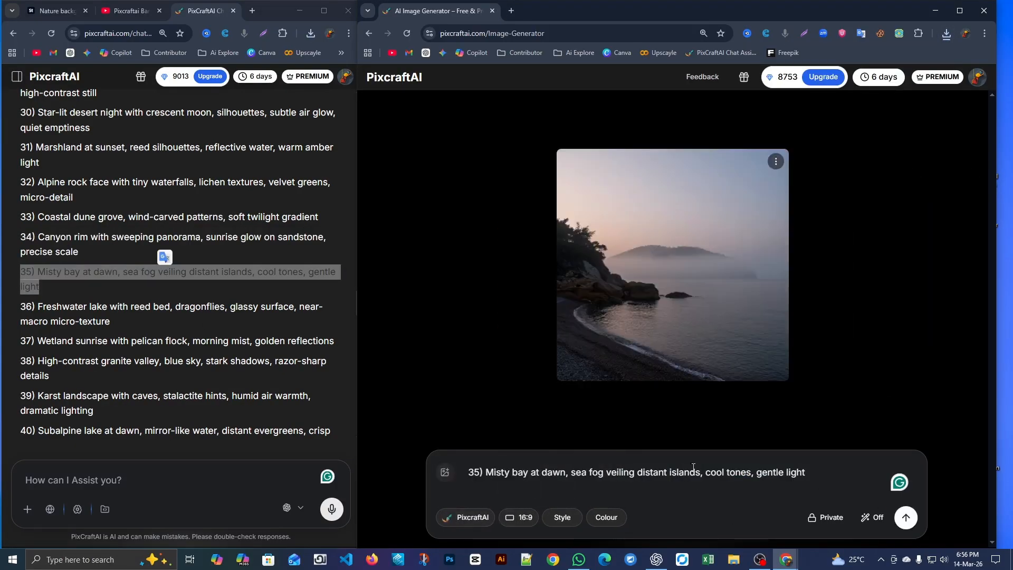
{"action": "left_click", "coordinate": [515, 517]}
{"action": "left_click", "coordinate": [906, 517]}
Step: Download the misty bay image and generate one from chat prompt 36, the freshwater lake with dragonflies
{"action": "triple_click", "coordinate": [105, 311]}
{"action": "key", "text": "ctrl+v"}
{"action": "left_click", "coordinate": [834, 179]}
{"action": "left_click", "coordinate": [897, 303]}
{"action": "left_click", "coordinate": [906, 517]}
Step: Replace the generator's prompt with chat prompt 37, the wetland sunrise with pelican flock, and generate its image
{"action": "triple_click", "coordinate": [105, 341]}
{"action": "triple_click", "coordinate": [664, 472]}
{"action": "key", "text": "ctrl+v"}
{"action": "left_click", "coordinate": [905, 517]}
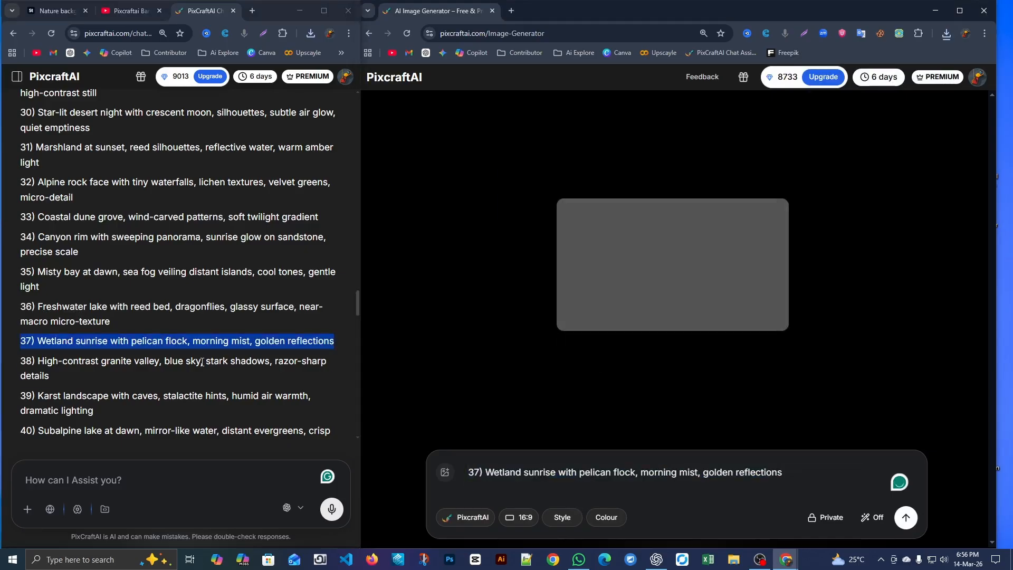
Step: Replace the generator's prompt with chat prompt 39, the karst landscape with caves, and generate its image
{"action": "triple_click", "coordinate": [199, 362]}
{"action": "left_click", "coordinate": [834, 178]}
{"action": "triple_click", "coordinate": [187, 395]}
{"action": "scroll", "coordinate": [188, 391], "scroll_direction": "down", "scroll_amount": 2}
{"action": "triple_click", "coordinate": [694, 471]}
{"action": "key", "text": "ctrl+v"}
{"action": "left_click", "coordinate": [905, 517]}
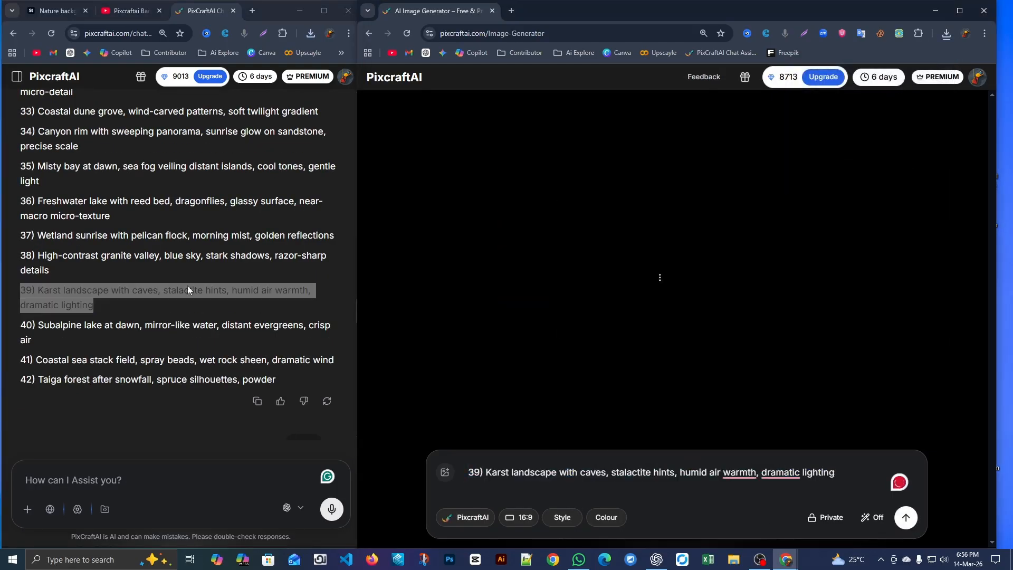
Step: Download the karst cave image and generate one from chat prompt 40, the subalpine lake at dawn
{"action": "left_click", "coordinate": [834, 178]}
{"action": "left_click", "coordinate": [892, 302]}
{"action": "triple_click", "coordinate": [144, 331]}
{"action": "key", "text": "ctrl+v"}
{"action": "left_click", "coordinate": [905, 517]}
Step: Download the subalpine lake image and generate one from chat prompt 42, the taiga forest after snowfall
{"action": "triple_click", "coordinate": [96, 202]}
{"action": "left_click", "coordinate": [833, 178]}
{"action": "left_click", "coordinate": [891, 302]}
{"action": "triple_click", "coordinate": [147, 221]}
{"action": "triple_click", "coordinate": [663, 471]}
{"action": "key", "text": "ctrl+v"}
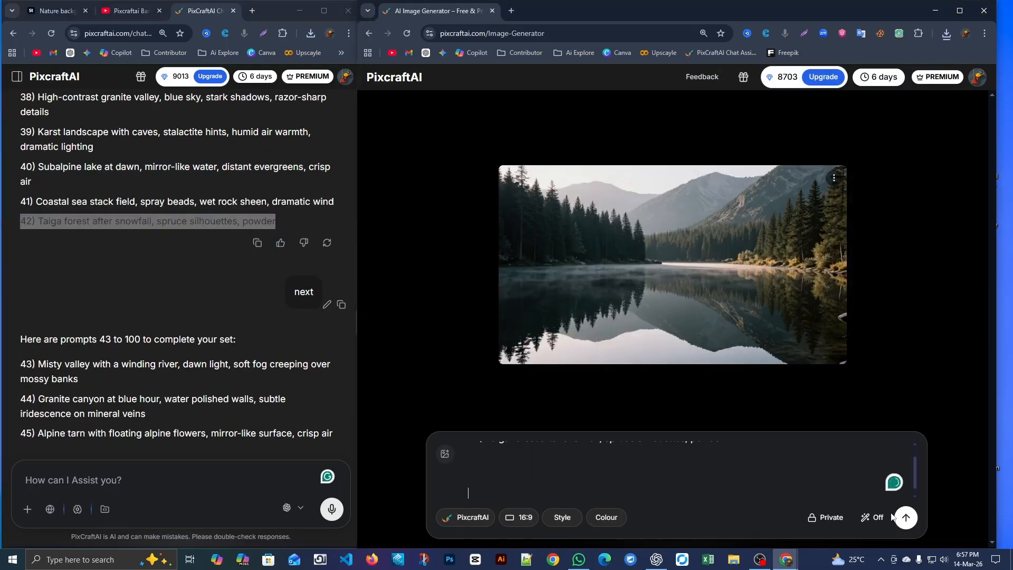
{"action": "left_click", "coordinate": [905, 517]}
Step: Generate images from chat prompts 43 to 45, the misty valley, granite canyon and alpine tarn
{"action": "scroll", "coordinate": [158, 264], "scroll_direction": "down", "scroll_amount": 3}
{"action": "triple_click", "coordinate": [158, 213]}
{"action": "left_click", "coordinate": [892, 303]}
{"action": "triple_click", "coordinate": [79, 280]}
{"action": "triple_click", "coordinate": [574, 471]}
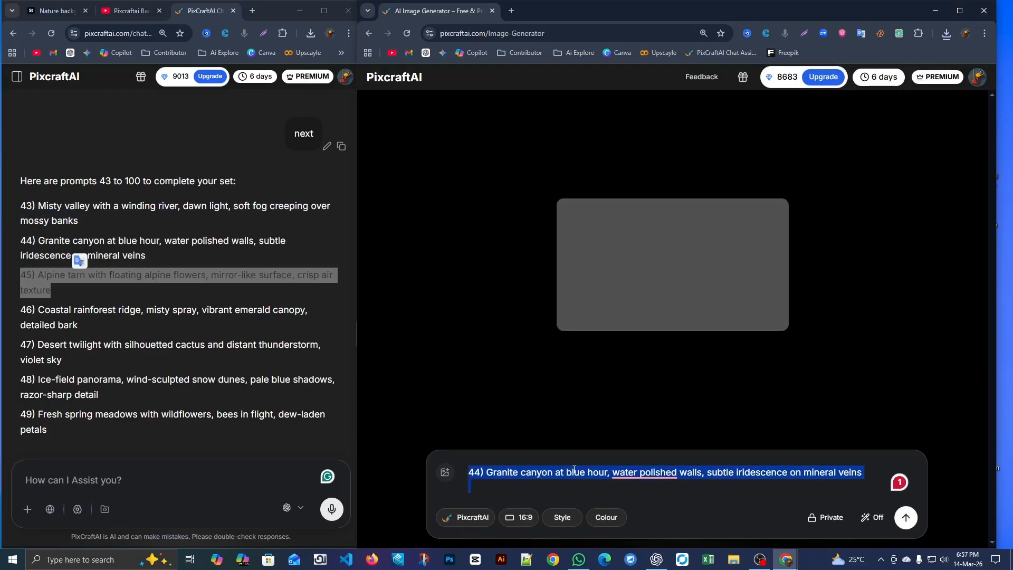
{"action": "key", "text": "ctrl+v"}
Step: Replace the generator's prompt with chat prompt 46, the coastal rainforest ridge, and generate its image
{"action": "triple_click", "coordinate": [141, 316]}
{"action": "triple_click", "coordinate": [596, 473]}
{"action": "key", "text": "ctrl+v"}
{"action": "left_click", "coordinate": [905, 517]}
Step: Generate the desert twilight image with silhouetted cactus from chat prompt 47 and download it
{"action": "triple_click", "coordinate": [158, 351]}
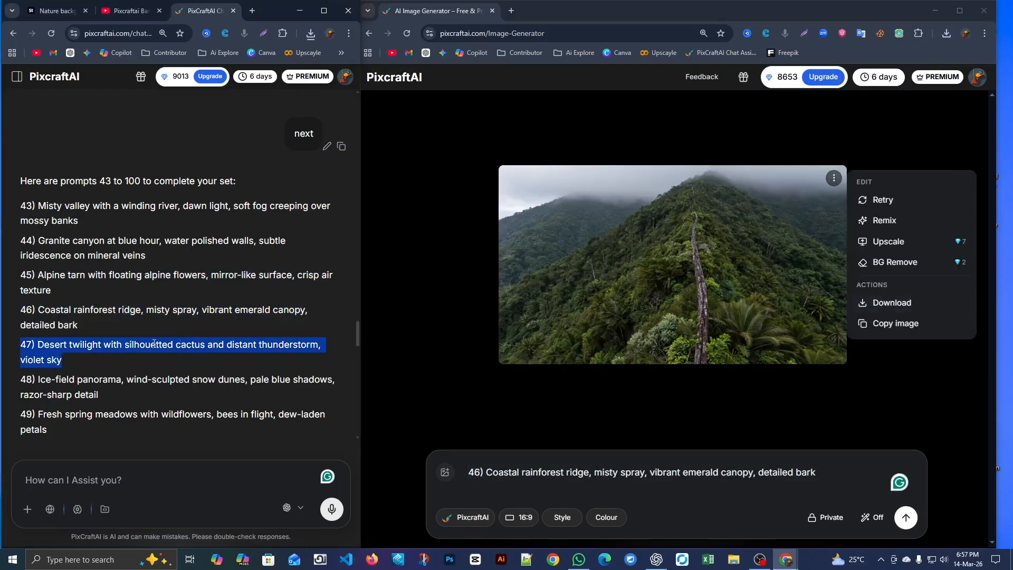
{"action": "triple_click", "coordinate": [641, 471]}
{"action": "key", "text": "ctrl+v"}
{"action": "key", "text": "Return"}
{"action": "left_click", "coordinate": [891, 302]}
Step: Generate the ice-field panorama image from chat prompt 48 and open its image options
{"action": "triple_click", "coordinate": [158, 386]}
{"action": "key", "text": "ctrl+v"}
{"action": "key", "text": "Return"}
{"action": "left_click", "coordinate": [833, 178]}
Step: Generate images from chat prompts 49 and 50, the spring meadows with bees and the rocky beach at sunrise
{"action": "triple_click", "coordinate": [154, 421]}
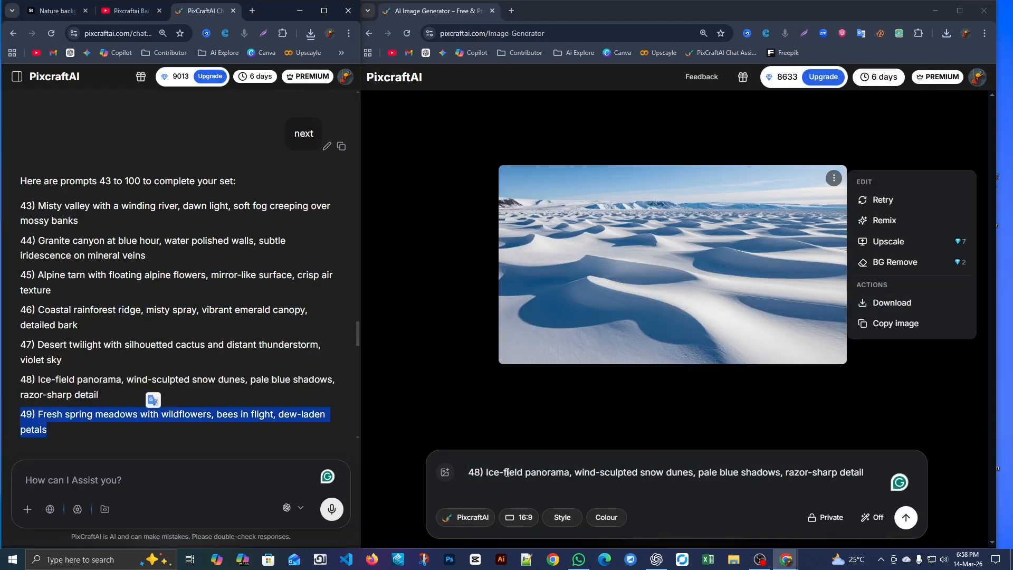
{"action": "triple_click", "coordinate": [648, 471]}
{"action": "key", "text": "ctrl+v"}
{"action": "key", "text": "Return"}
{"action": "scroll", "coordinate": [132, 317], "scroll_direction": "down", "scroll_amount": 3}
{"action": "triple_click", "coordinate": [99, 298]}
{"action": "key", "text": "ctrl+v"}
{"action": "left_click", "coordinate": [834, 178]}
Step: Replace the generator's prompt with chat prompt 51, the fjord morning mist with sailboat silhouettes, and generate its image
{"action": "triple_click", "coordinate": [132, 332]}
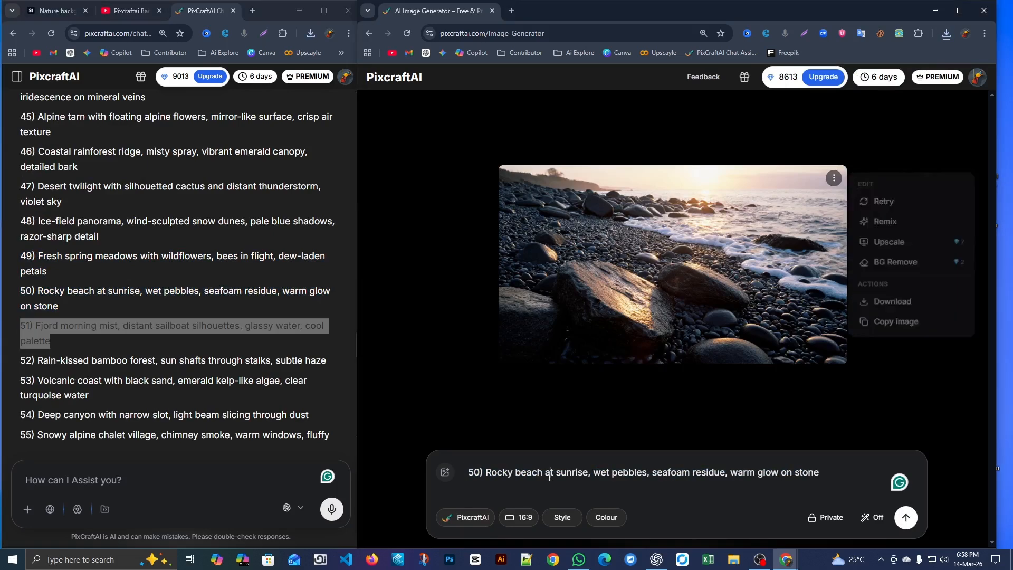
{"action": "triple_click", "coordinate": [549, 473]}
{"action": "key", "text": "ctrl+v"}
{"action": "key", "text": "Return"}
Step: Generate images from chat prompts 52 and 53, the rain-kissed bamboo forest and the black-sand volcanic coast
{"action": "scroll", "coordinate": [132, 317], "scroll_direction": "down", "scroll_amount": 1}
{"action": "triple_click", "coordinate": [132, 307]}
{"action": "key", "text": "ctrl+v"}
{"action": "key", "text": "ctrl+v"}
{"action": "left_click", "coordinate": [905, 516]}
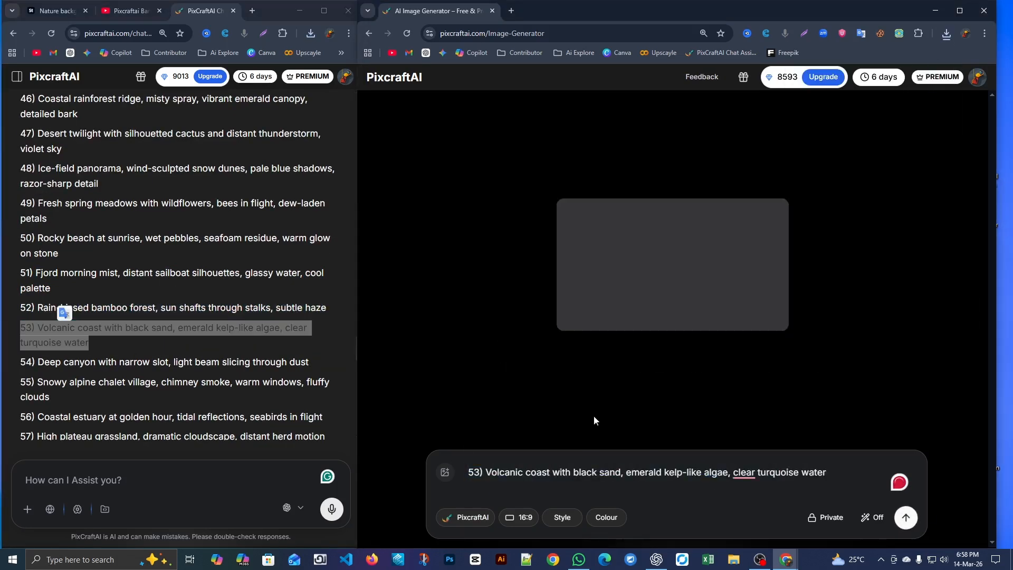
Step: Generate images from chat prompts 54 and 55, the deep slot canyon and the snowy alpine chalet village
{"action": "triple_click", "coordinate": [107, 362]}
{"action": "triple_click", "coordinate": [635, 473]}
{"action": "key", "text": "ctrl+v"}
{"action": "left_click", "coordinate": [905, 517]}
{"action": "triple_click", "coordinate": [180, 382]}
{"action": "key", "text": "ctrl+v"}
{"action": "left_click", "coordinate": [905, 516]}
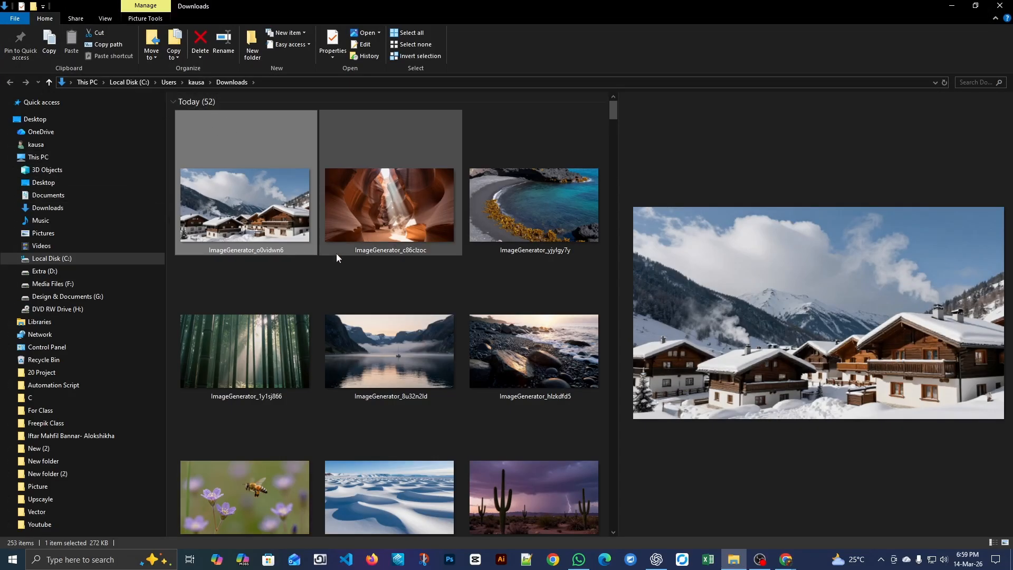
Step: Review the downloaded images in File Explorer's Downloads folder and hide the preview pane
{"action": "scroll", "coordinate": [396, 256], "scroll_direction": "down", "scroll_amount": 5}
{"action": "scroll", "coordinate": [498, 265], "scroll_direction": "down", "scroll_amount": 3}
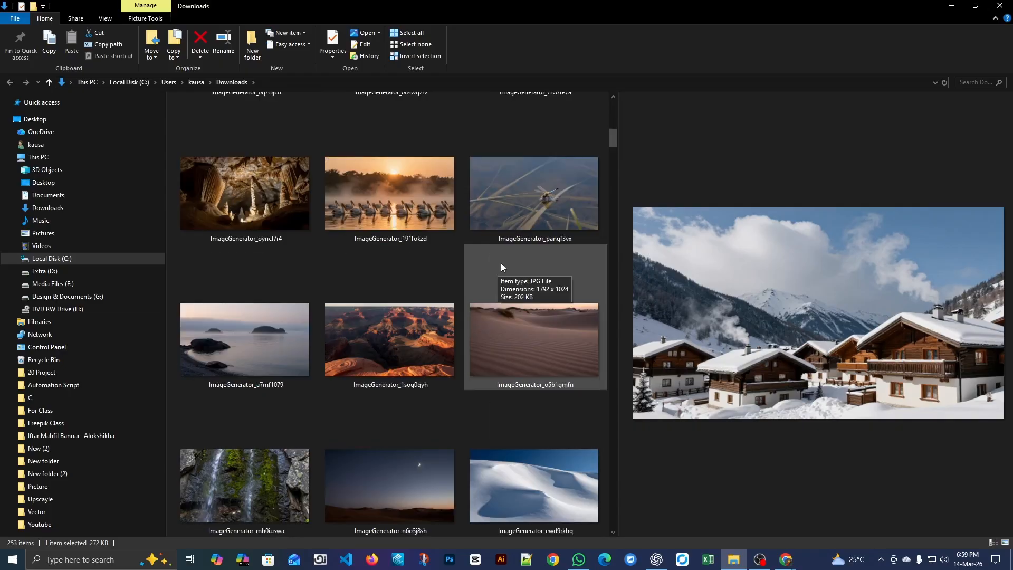
{"action": "scroll", "coordinate": [490, 263], "scroll_direction": "up", "scroll_amount": 8}
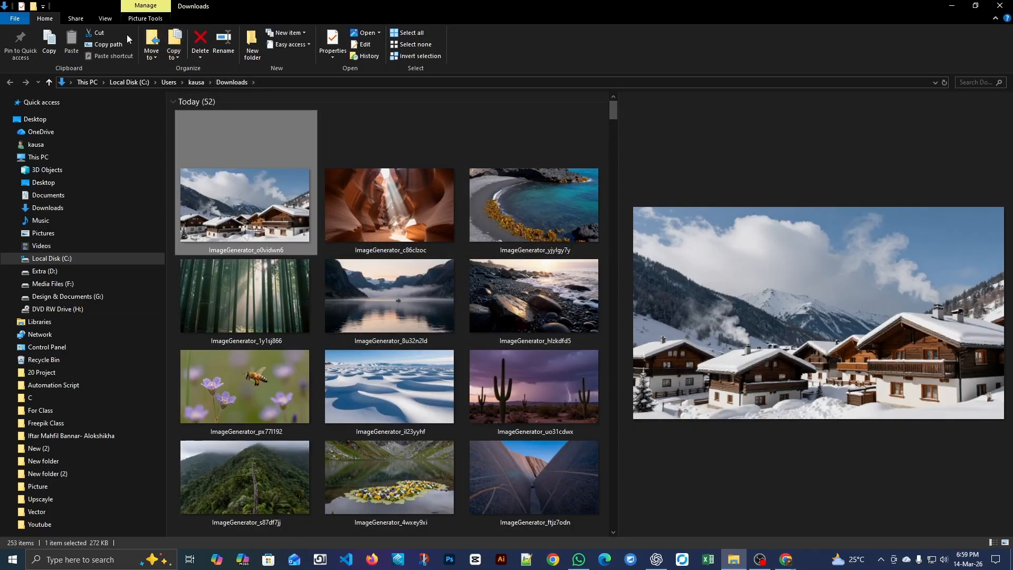
{"action": "left_click", "coordinate": [106, 19]}
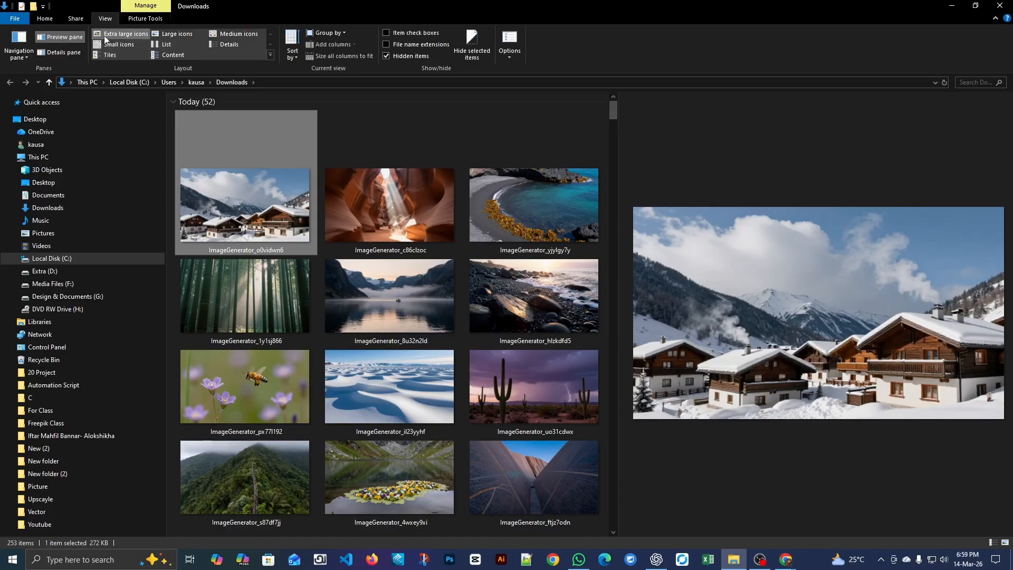
{"action": "left_click", "coordinate": [66, 37]}
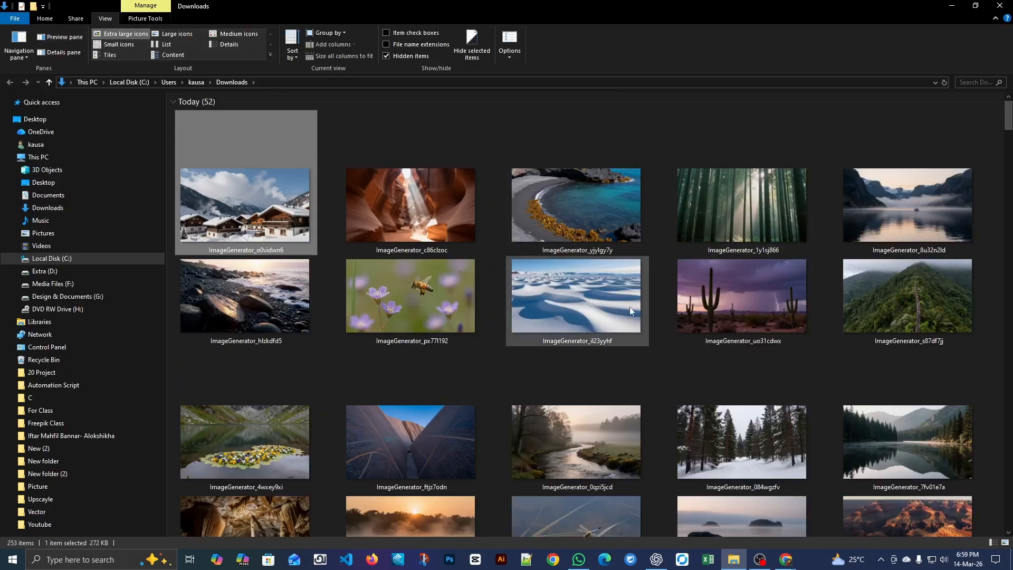
Step: Delete the duplicate icy sea image ImageGenerator_r5kdohqn from Downloads and check the remaining images from today
{"action": "scroll", "coordinate": [448, 375], "scroll_direction": "down", "scroll_amount": 10}
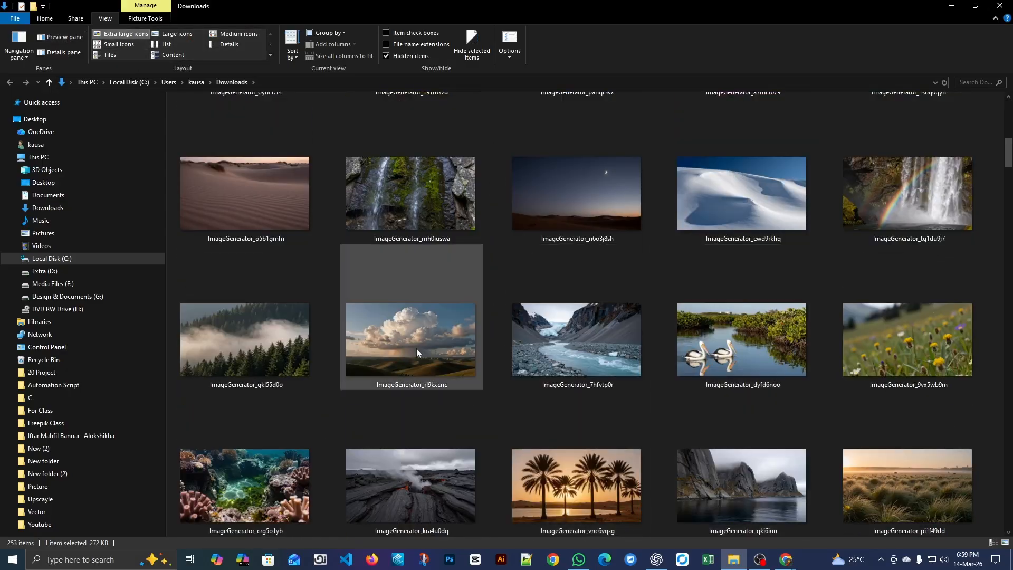
{"action": "scroll", "coordinate": [616, 340], "scroll_direction": "down", "scroll_amount": 4}
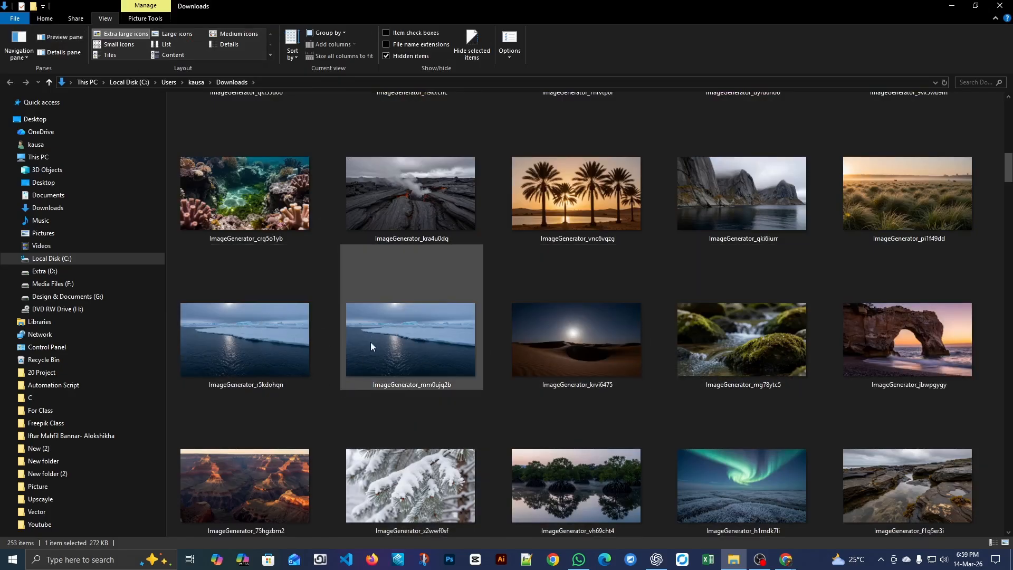
{"action": "left_click", "coordinate": [281, 340]}
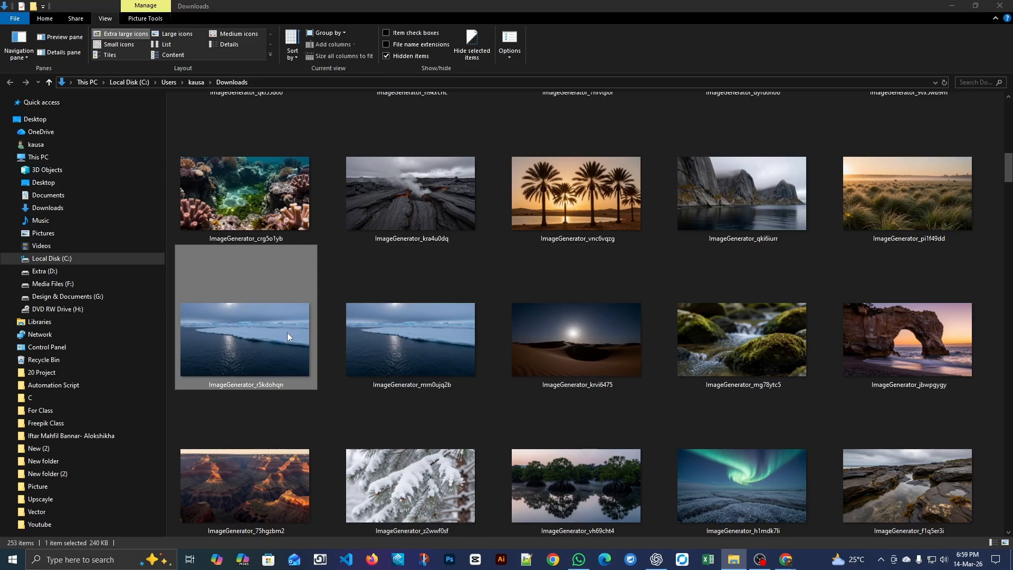
{"action": "key", "text": "Delete"}
{"action": "scroll", "coordinate": [675, 326], "scroll_direction": "down", "scroll_amount": 3}
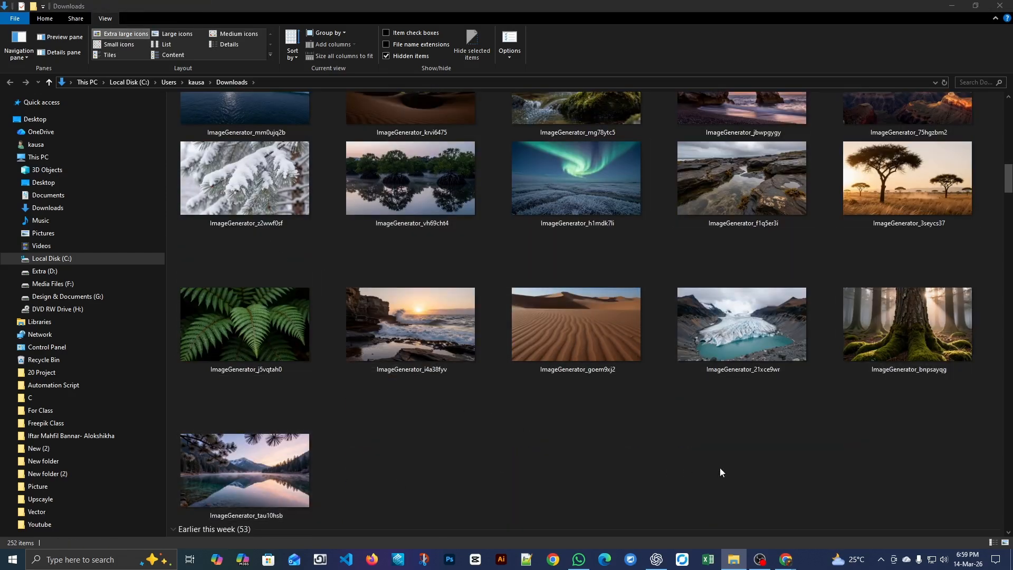
{"action": "scroll", "coordinate": [406, 368], "scroll_direction": "up", "scroll_amount": 5}
{"action": "scroll", "coordinate": [406, 368], "scroll_direction": "up", "scroll_amount": 3}
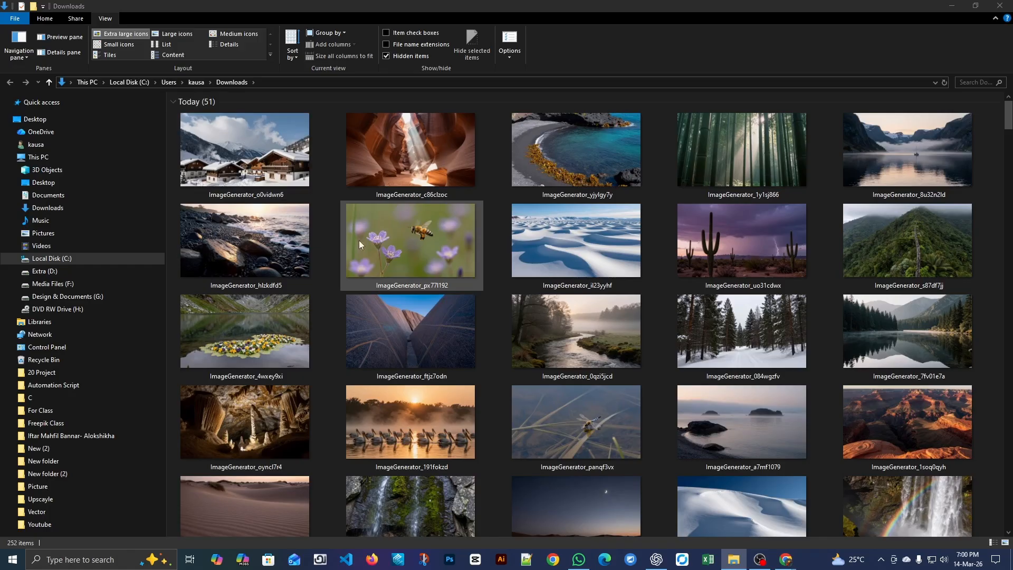
Step: Select all of today's generated images in Downloads and cut them for moving
{"action": "left_click", "coordinate": [201, 104]}
{"action": "scroll", "coordinate": [487, 315], "scroll_direction": "down", "scroll_amount": 3}
{"action": "scroll", "coordinate": [493, 303], "scroll_direction": "up", "scroll_amount": 3}
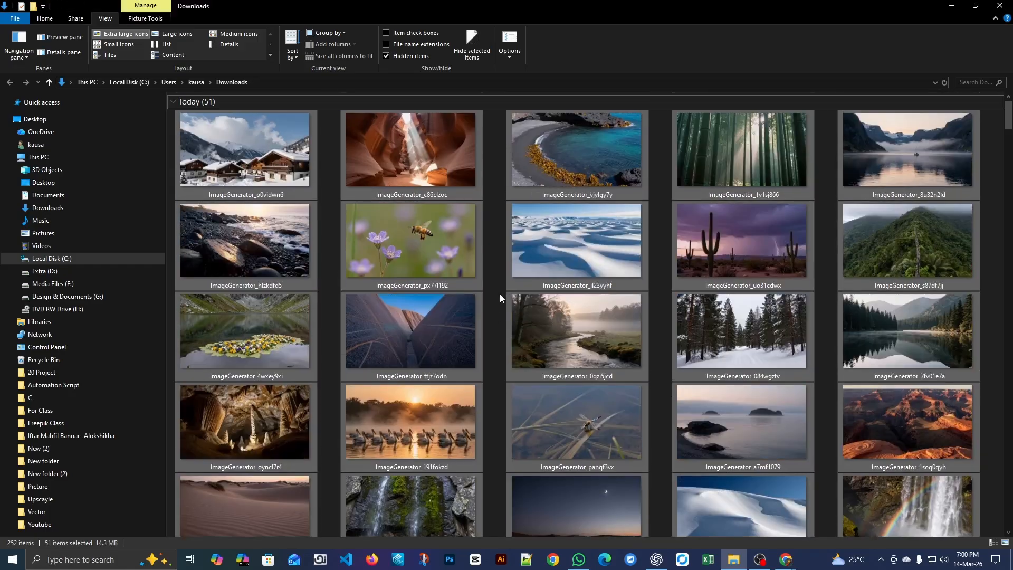
{"action": "scroll", "coordinate": [511, 334], "scroll_direction": "down", "scroll_amount": 5}
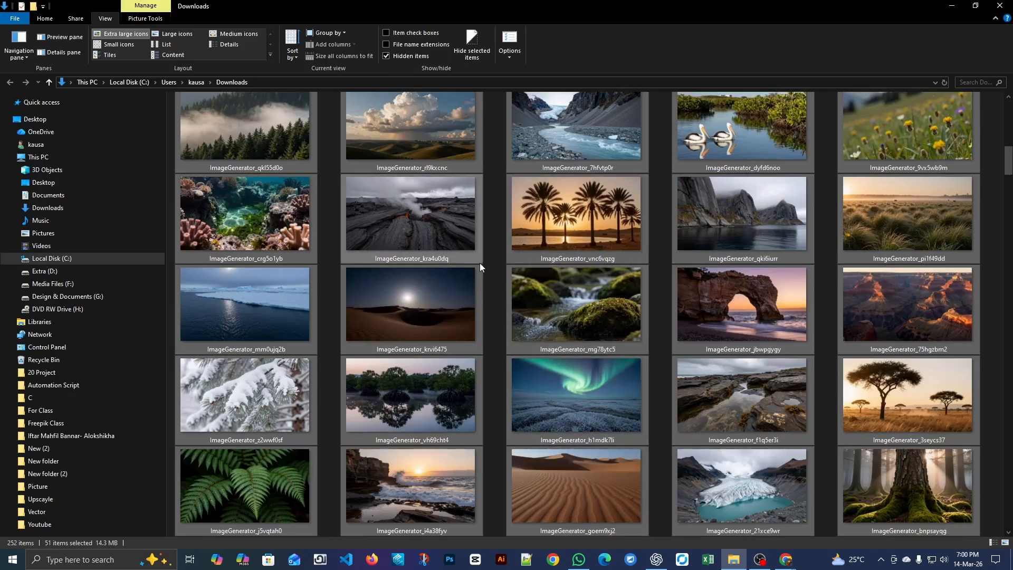
{"action": "key", "text": "ctrl+x"}
{"action": "scroll", "coordinate": [583, 341], "scroll_direction": "up", "scroll_amount": 5}
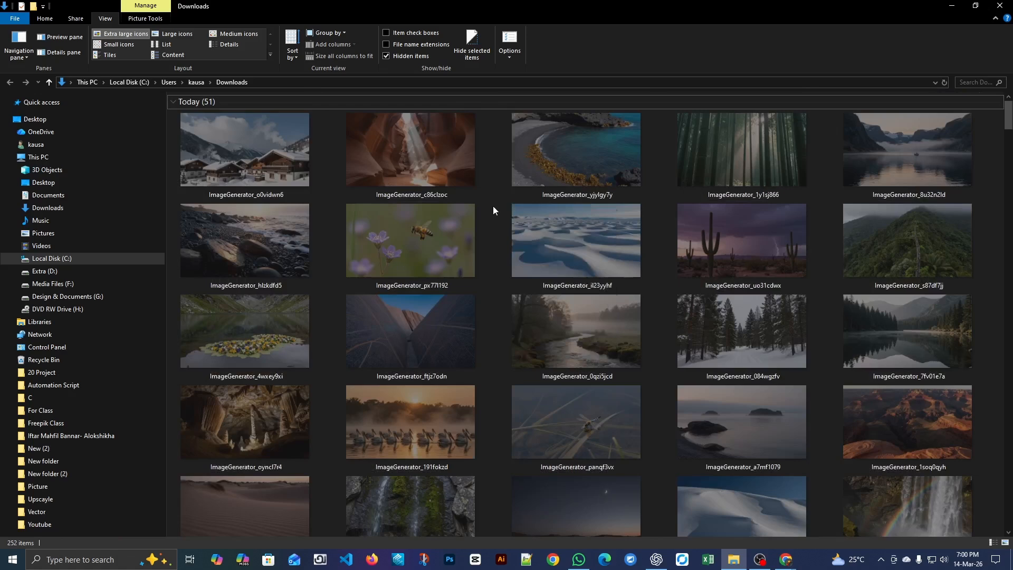
Step: Create a new folder named Image in Downloads
{"action": "right_click", "coordinate": [492, 206]}
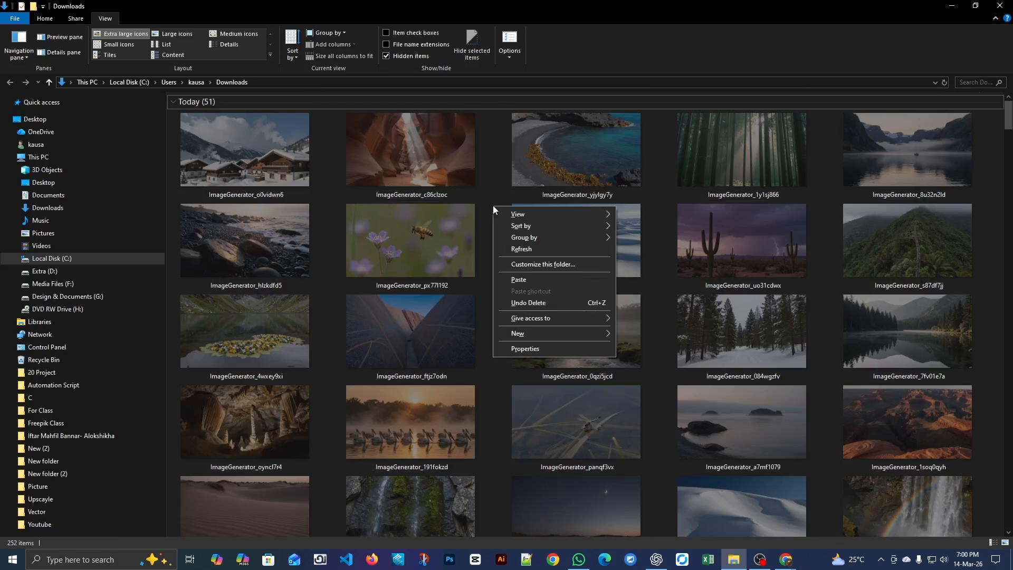
{"action": "mouse_move", "coordinate": [543, 334]}
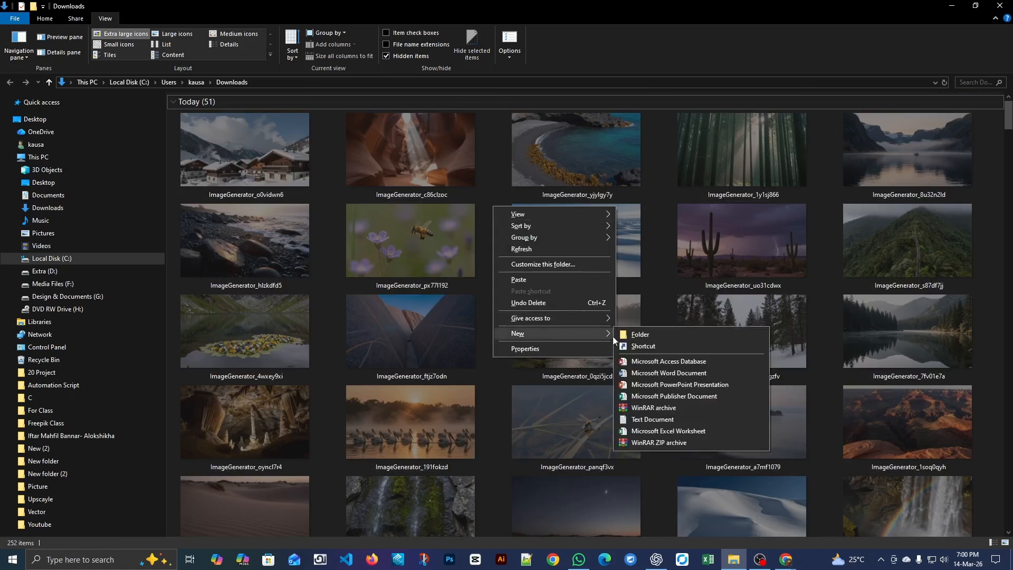
{"action": "left_click", "coordinate": [640, 334]}
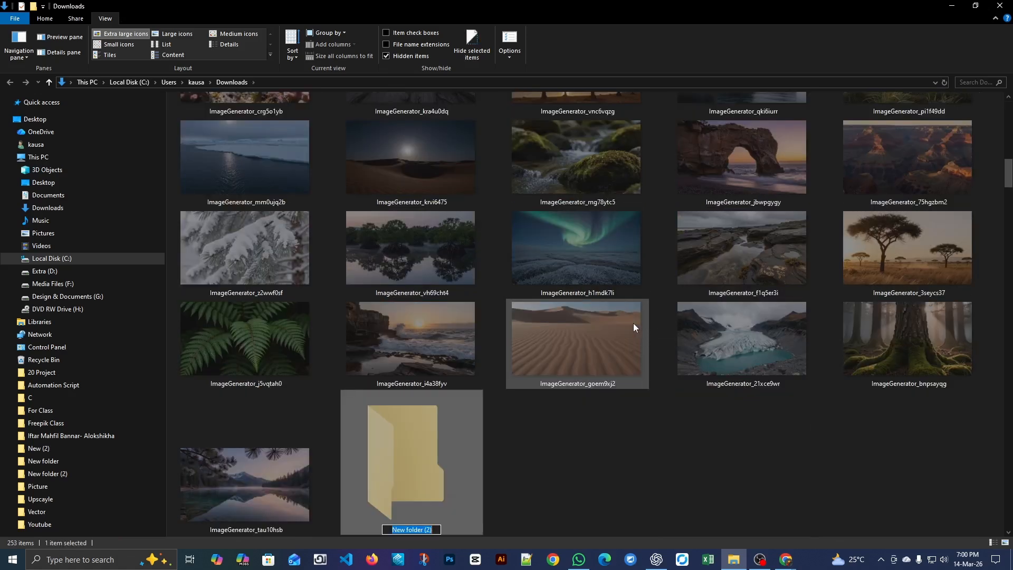
{"action": "type", "text": "Image"}
{"action": "left_click", "coordinate": [426, 446]}
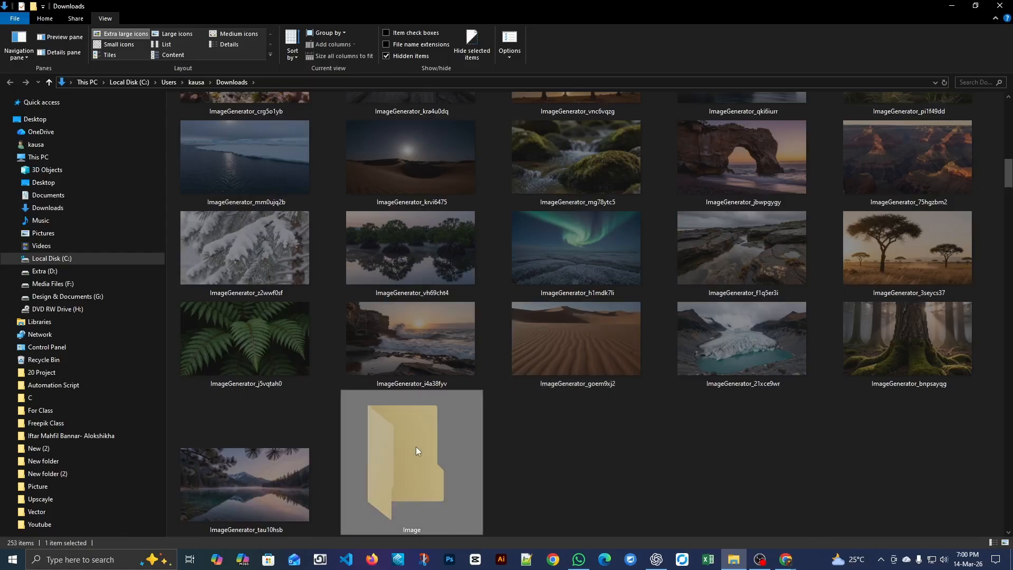
Step: Paste the cut images into the Image folder and check its file list
{"action": "double_click", "coordinate": [417, 450]}
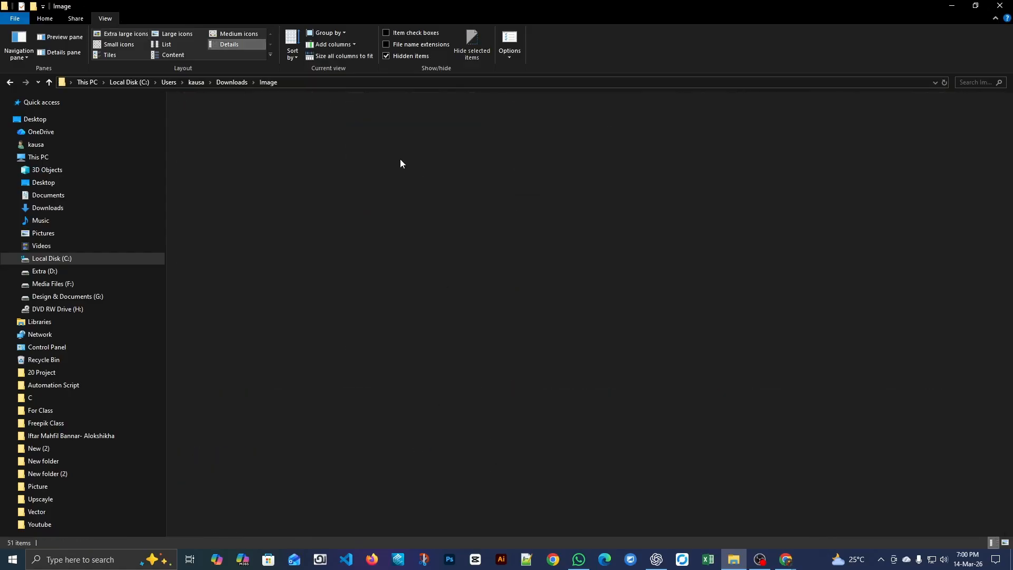
{"action": "key", "text": "ctrl+v"}
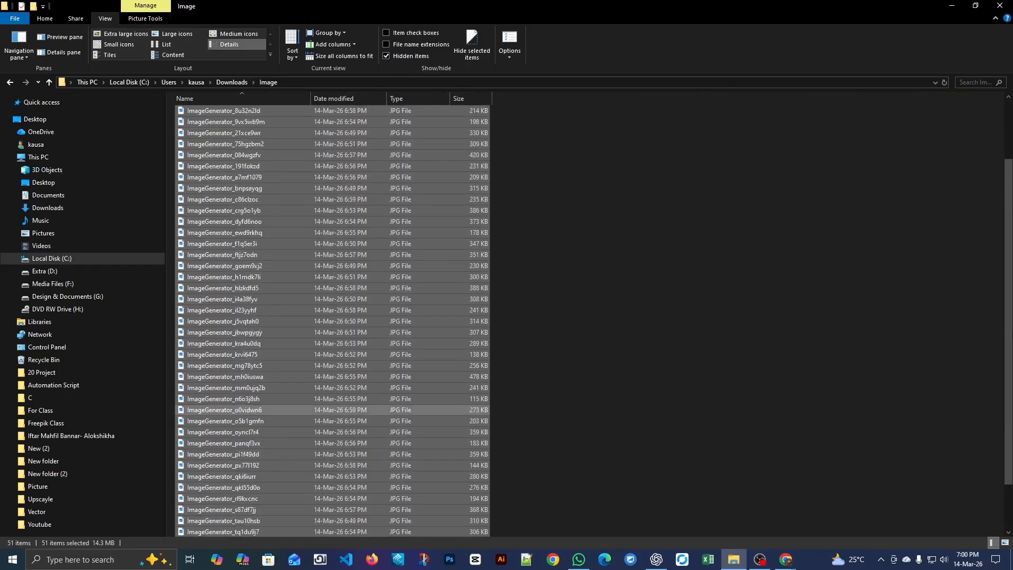
{"action": "scroll", "coordinate": [322, 185], "scroll_direction": "down", "scroll_amount": 3}
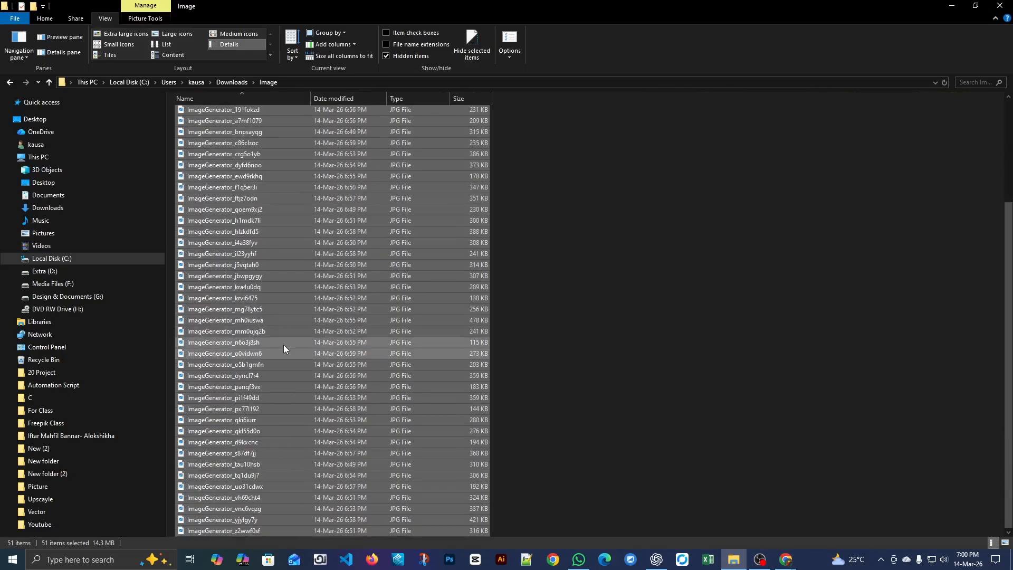
{"action": "scroll", "coordinate": [293, 384], "scroll_direction": "up", "scroll_amount": 4}
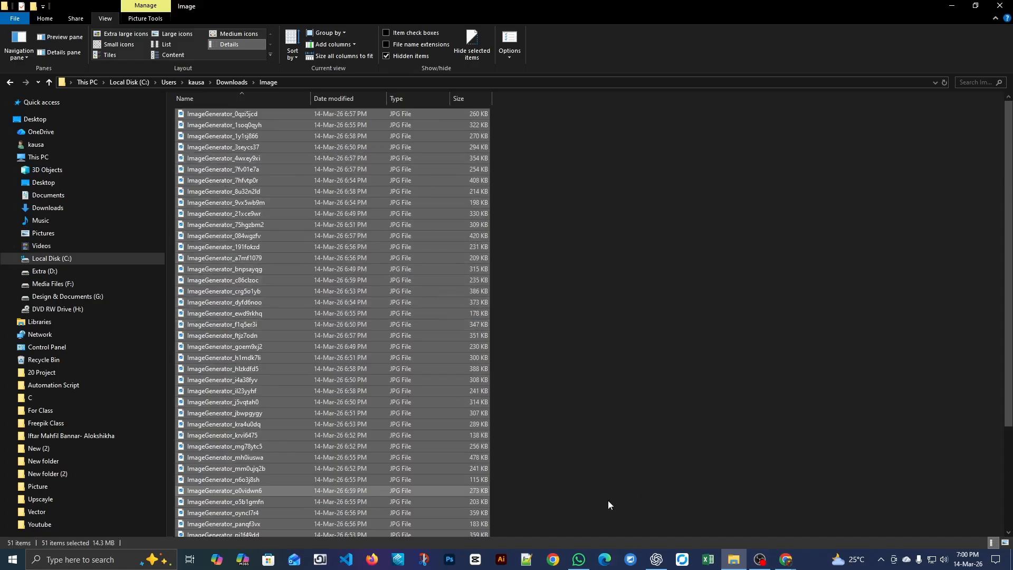
{"action": "left_click", "coordinate": [560, 411]}
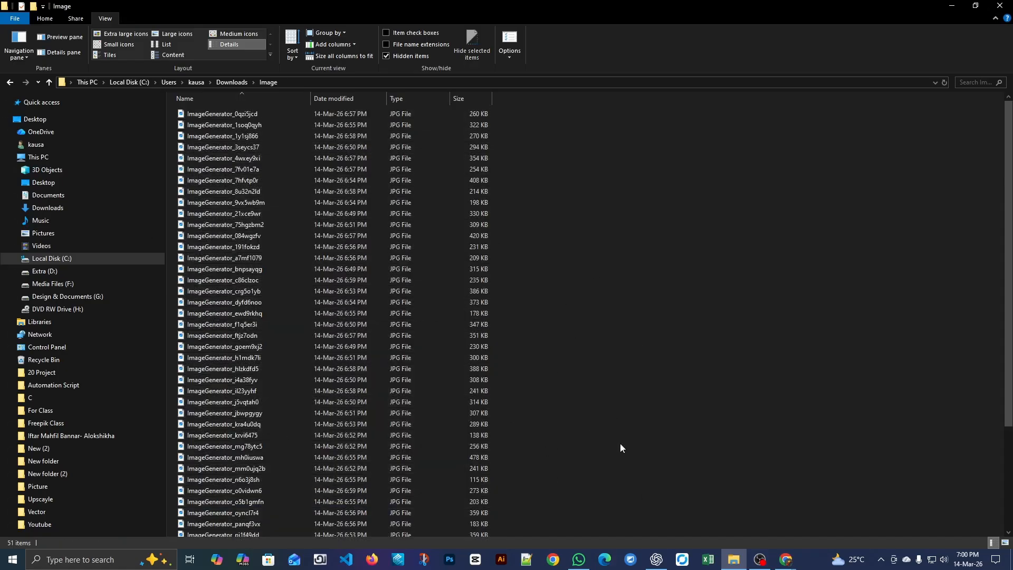
Step: Switch to the PixcraftAI image generator in Chrome, maximize its window and go to the PixcraftAI home page
{"action": "mouse_move", "coordinate": [785, 559]}
{"action": "mouse_move", "coordinate": [806, 494]}
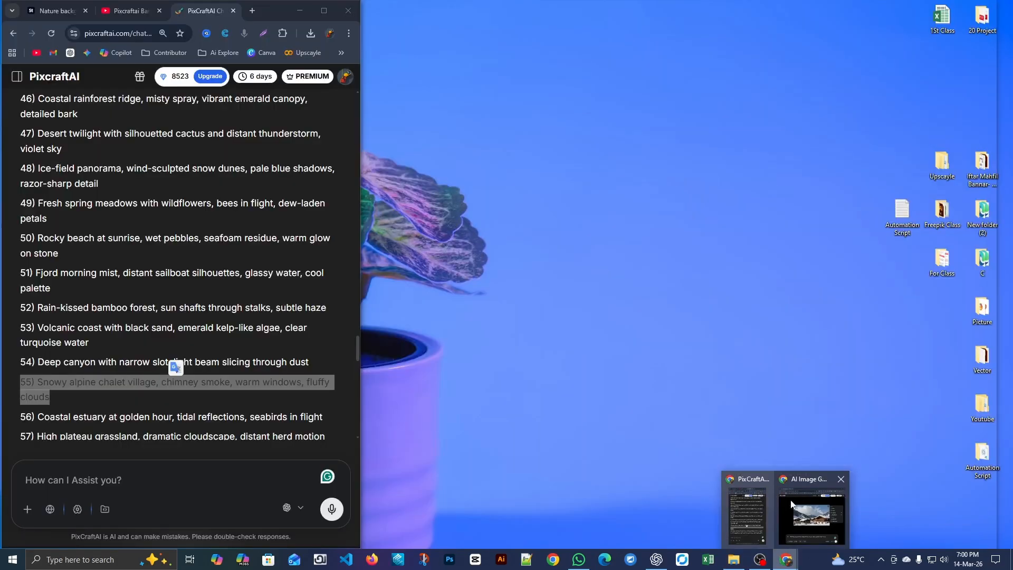
{"action": "left_click", "coordinate": [811, 506]}
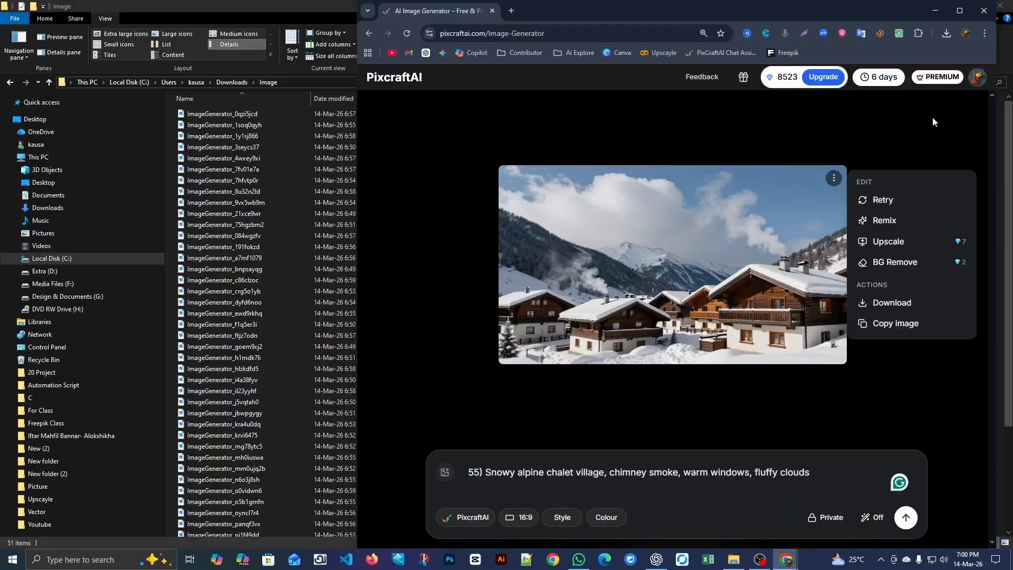
{"action": "left_click", "coordinate": [958, 12]}
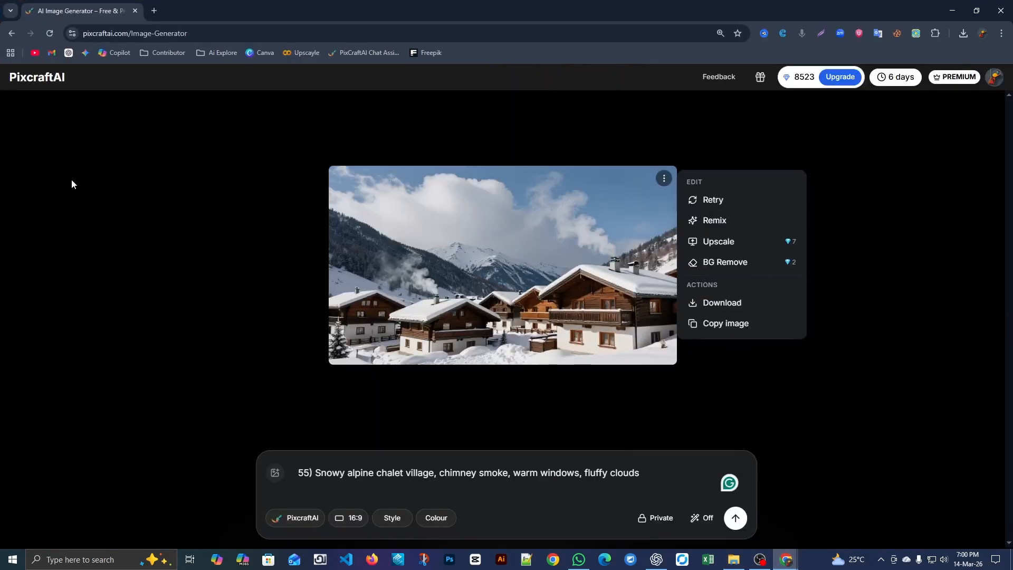
{"action": "left_click", "coordinate": [72, 184]}
{"action": "left_click", "coordinate": [37, 80]}
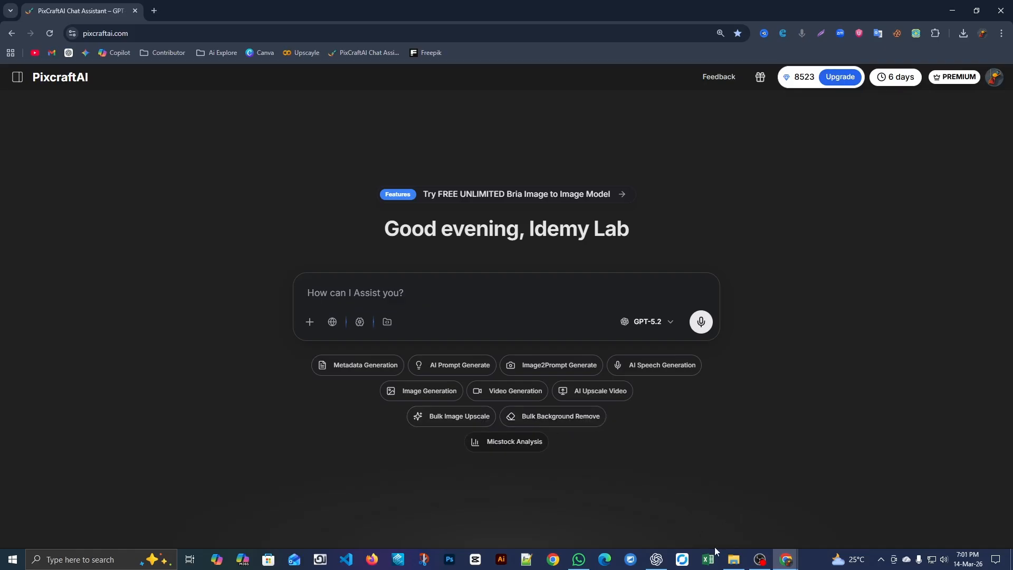
Step: Switch to File Explorer, display the Image folder's files as extra large icons and look through them
{"action": "left_click", "coordinate": [733, 559]}
{"action": "left_click", "coordinate": [125, 33]}
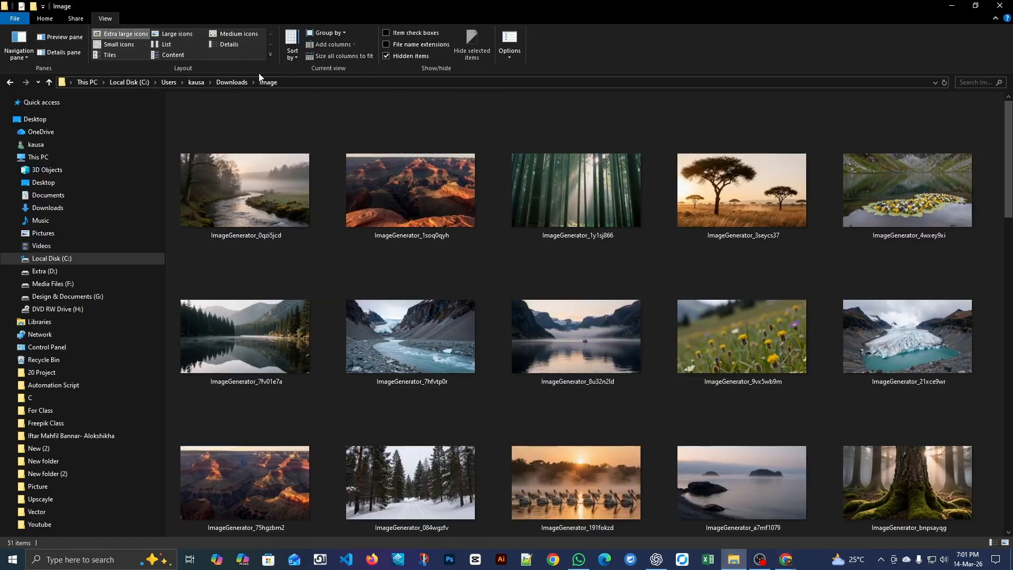
{"action": "scroll", "coordinate": [722, 362], "scroll_direction": "down", "scroll_amount": 5}
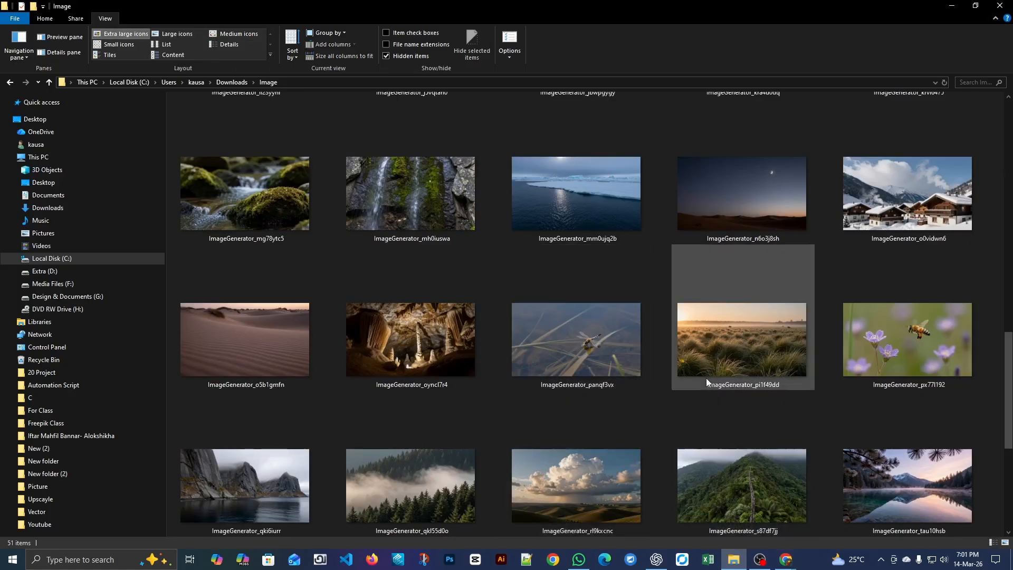
{"action": "scroll", "coordinate": [707, 382], "scroll_direction": "down", "scroll_amount": 3}
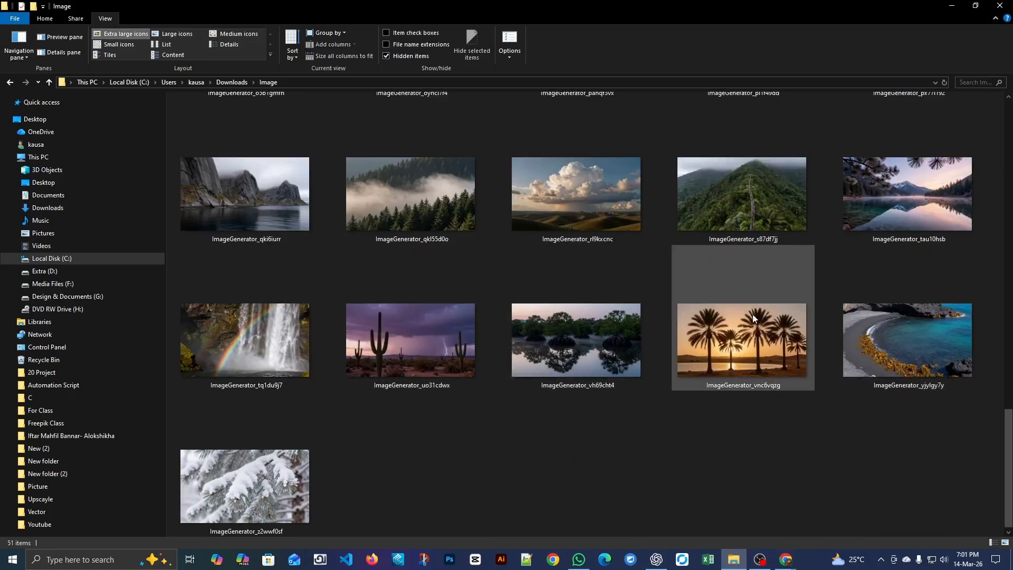
{"action": "scroll", "coordinate": [753, 318], "scroll_direction": "up", "scroll_amount": 4}
{"action": "scroll", "coordinate": [674, 377], "scroll_direction": "down", "scroll_amount": 4}
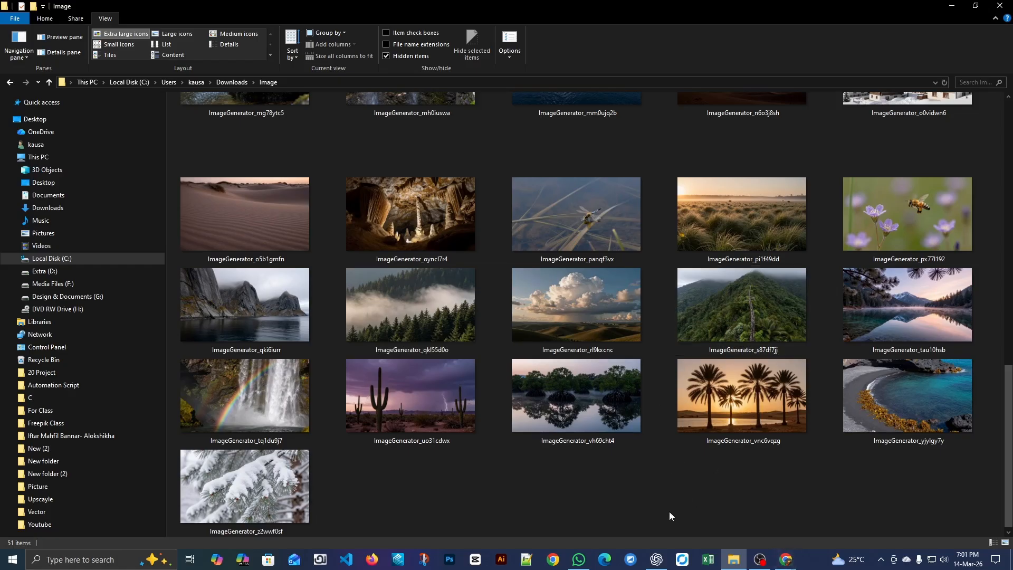
{"action": "scroll", "coordinate": [483, 447], "scroll_direction": "up", "scroll_amount": 5}
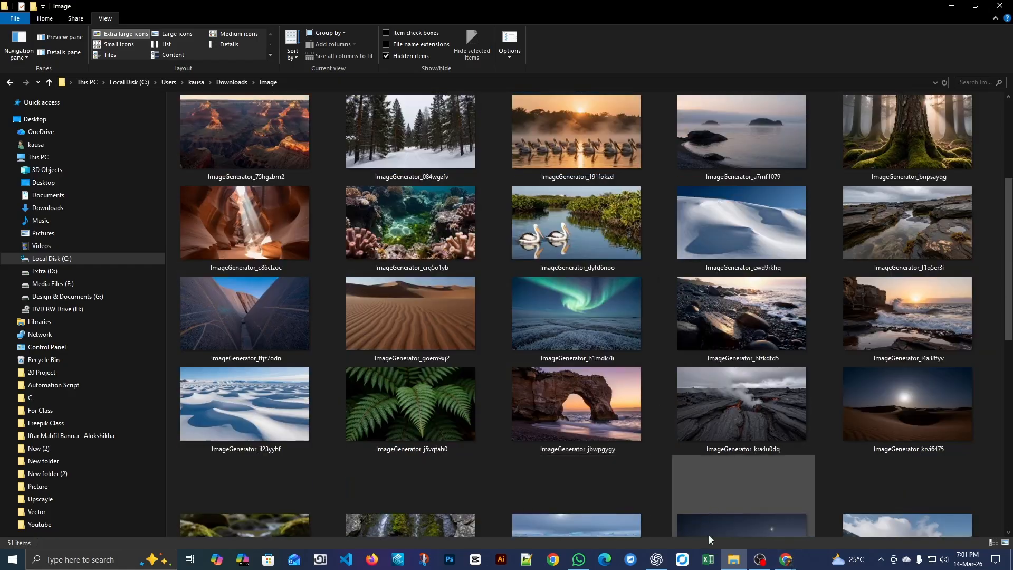
Step: Switch back to PixcraftAI in Chrome, open the Bulk Image Upscaler and delete all existing creations
{"action": "mouse_move", "coordinate": [786, 563]}
{"action": "left_click", "coordinate": [817, 519]}
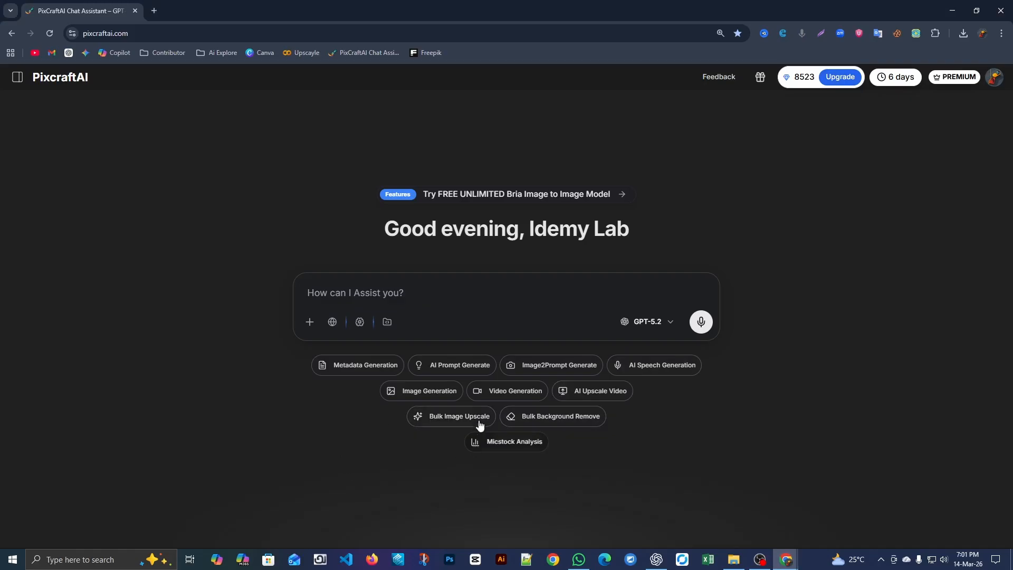
{"action": "left_click", "coordinate": [446, 418]}
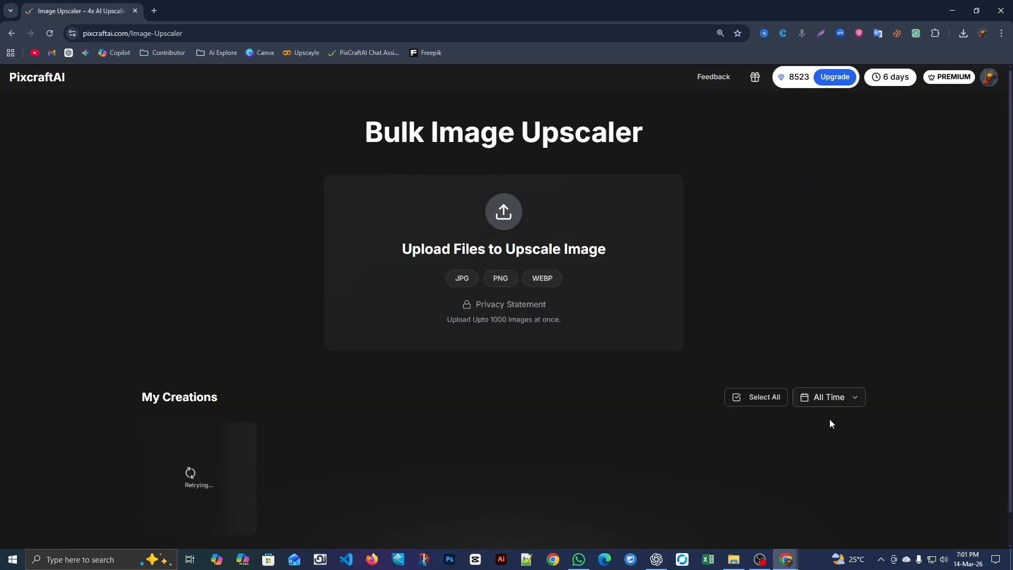
{"action": "left_click", "coordinate": [762, 397]}
{"action": "left_click", "coordinate": [670, 397]}
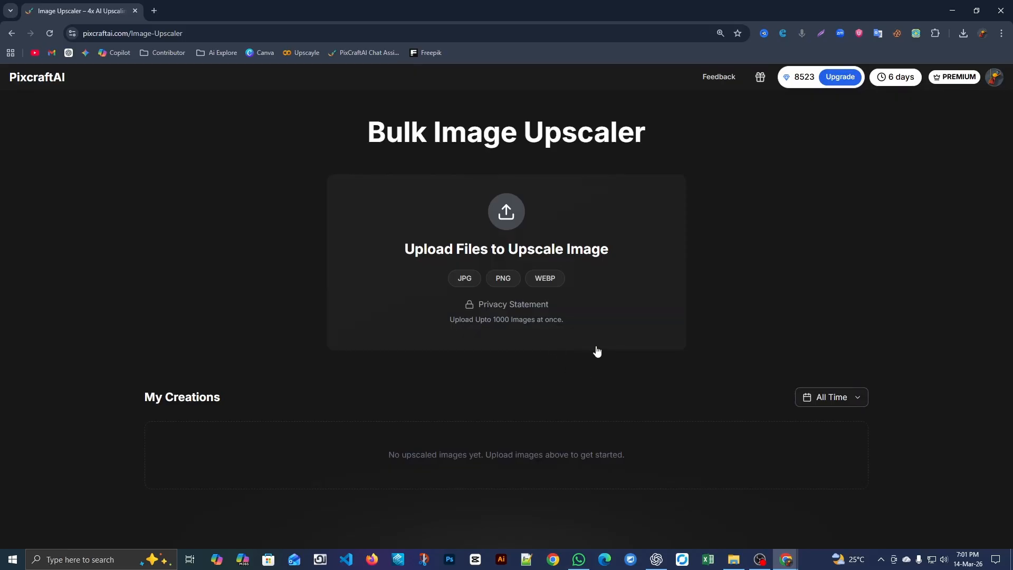
Step: Upload all images from the Image folder in Downloads to the Bulk Image Upscaler and look through the uploaded files
{"action": "left_click", "coordinate": [507, 210]}
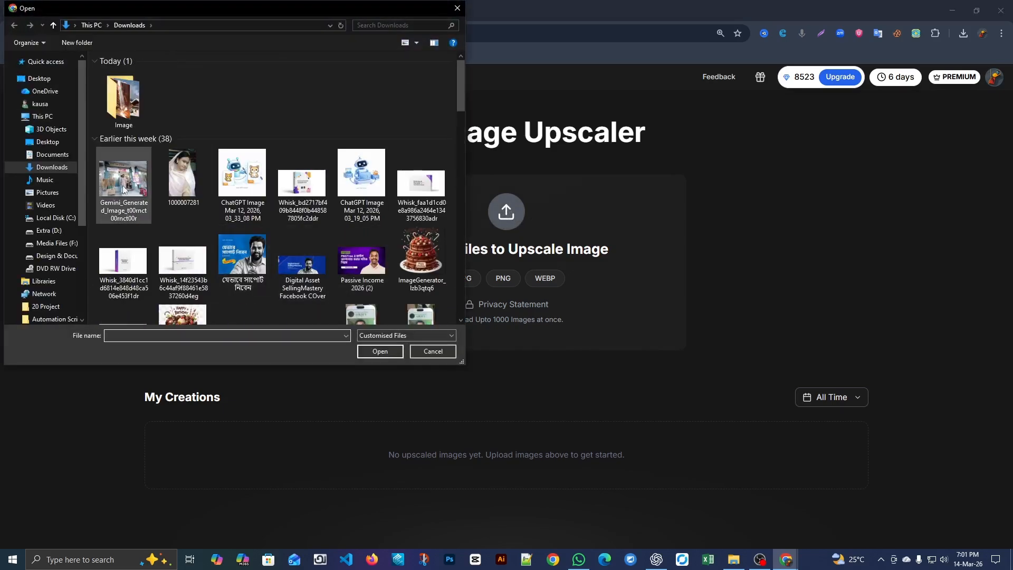
{"action": "double_click", "coordinate": [123, 104]}
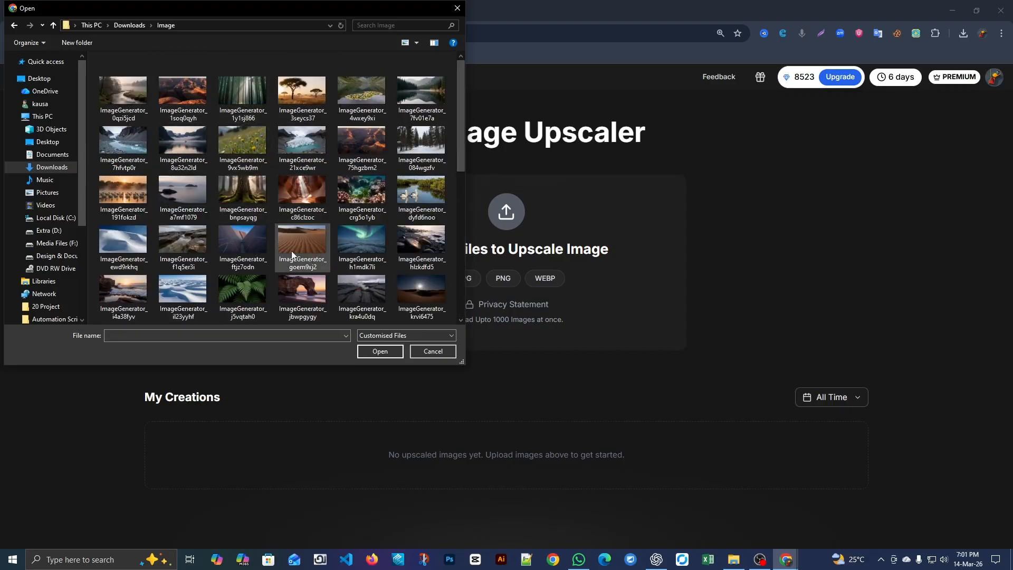
{"action": "key", "text": "ctrl+a"}
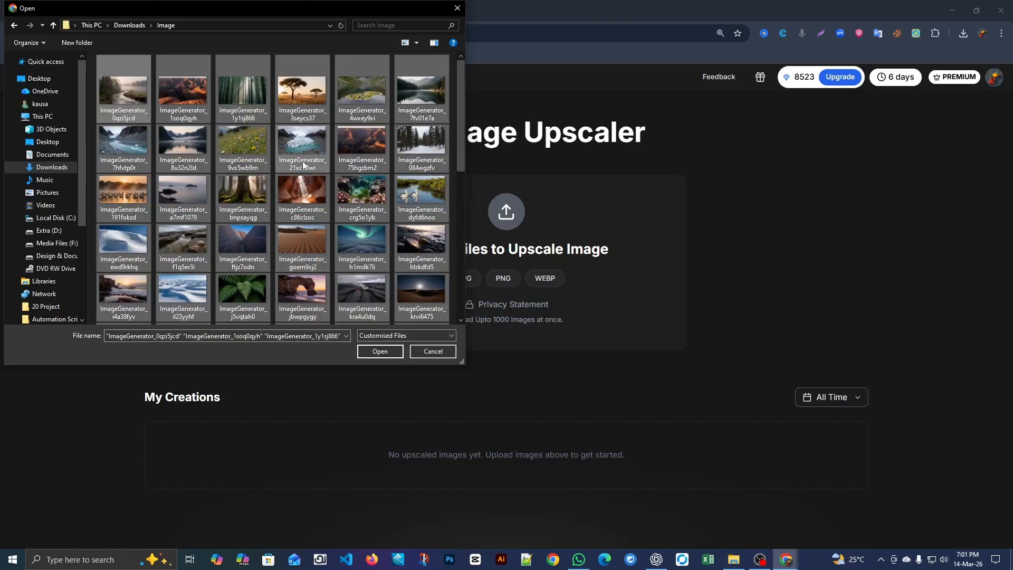
{"action": "left_click", "coordinate": [382, 351]}
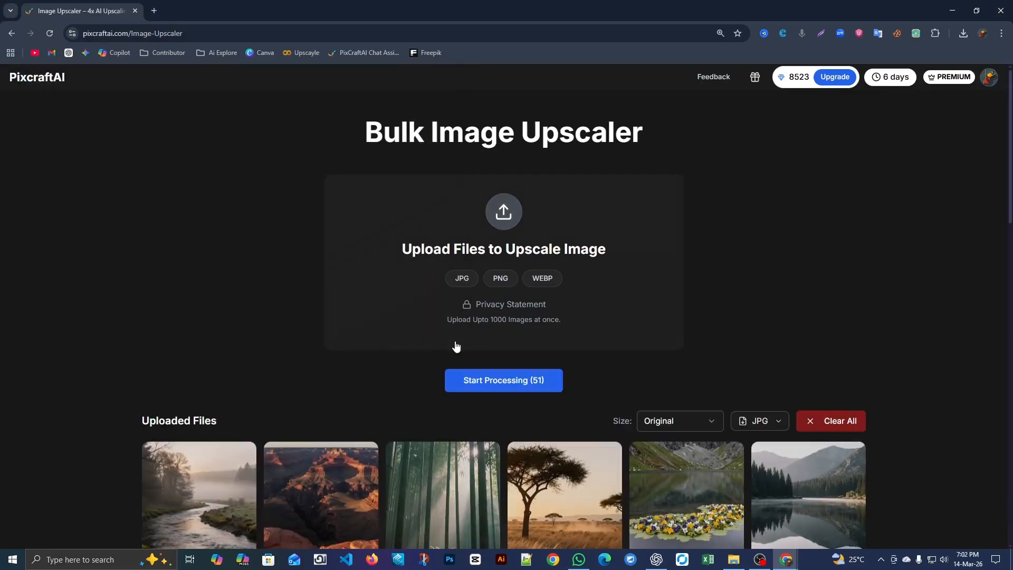
{"action": "scroll", "coordinate": [597, 441], "scroll_direction": "down", "scroll_amount": 7}
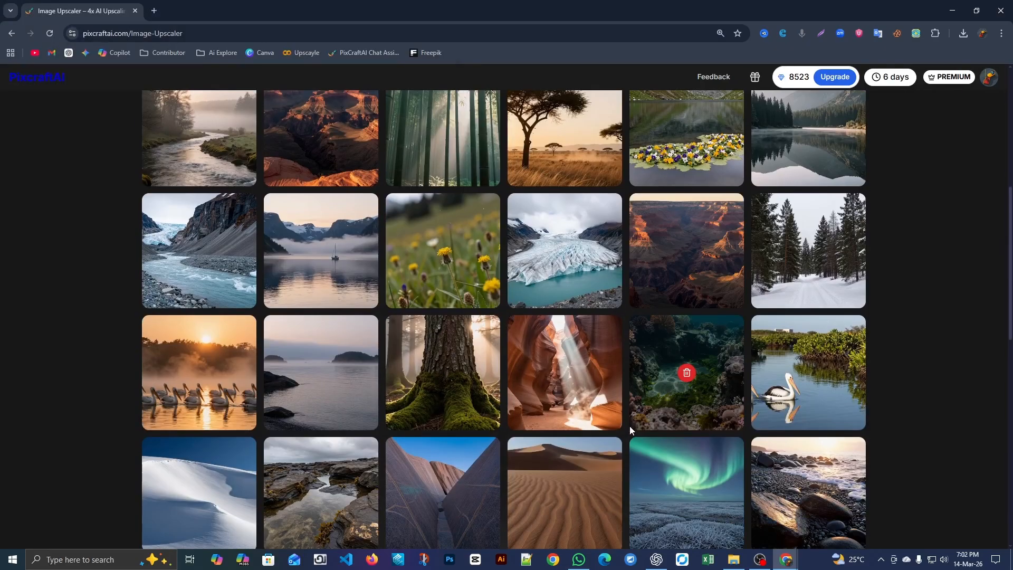
{"action": "scroll", "coordinate": [628, 426], "scroll_direction": "down", "scroll_amount": 12}
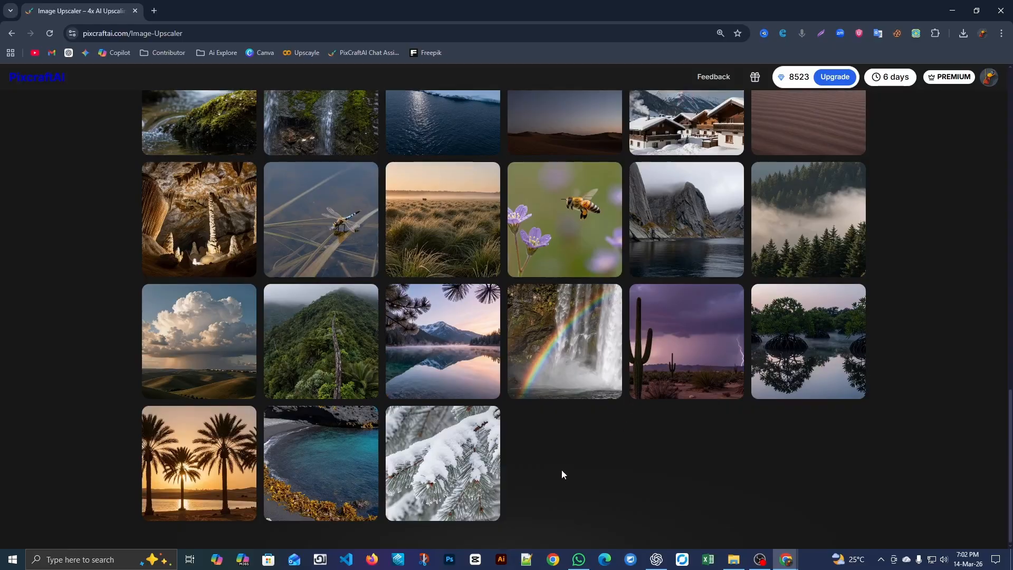
Step: Switch the output size of the uploaded images to Custom in the Bulk Image Upscaler
{"action": "scroll", "coordinate": [562, 470], "scroll_direction": "up", "scroll_amount": 6}
{"action": "scroll", "coordinate": [561, 464], "scroll_direction": "up", "scroll_amount": 12}
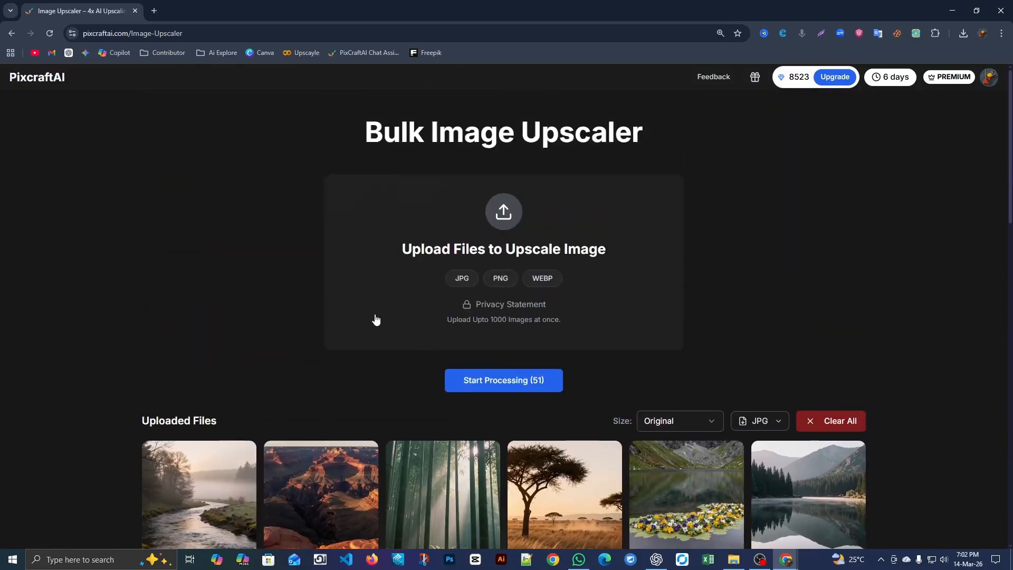
{"action": "scroll", "coordinate": [566, 347], "scroll_direction": "down", "scroll_amount": 3}
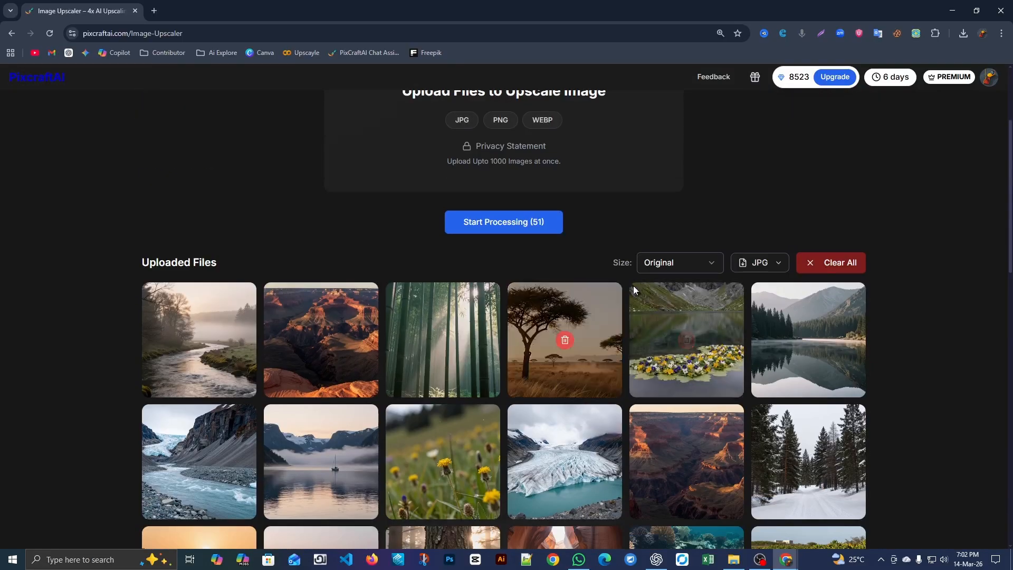
{"action": "left_click", "coordinate": [686, 269]}
{"action": "left_click", "coordinate": [676, 262]}
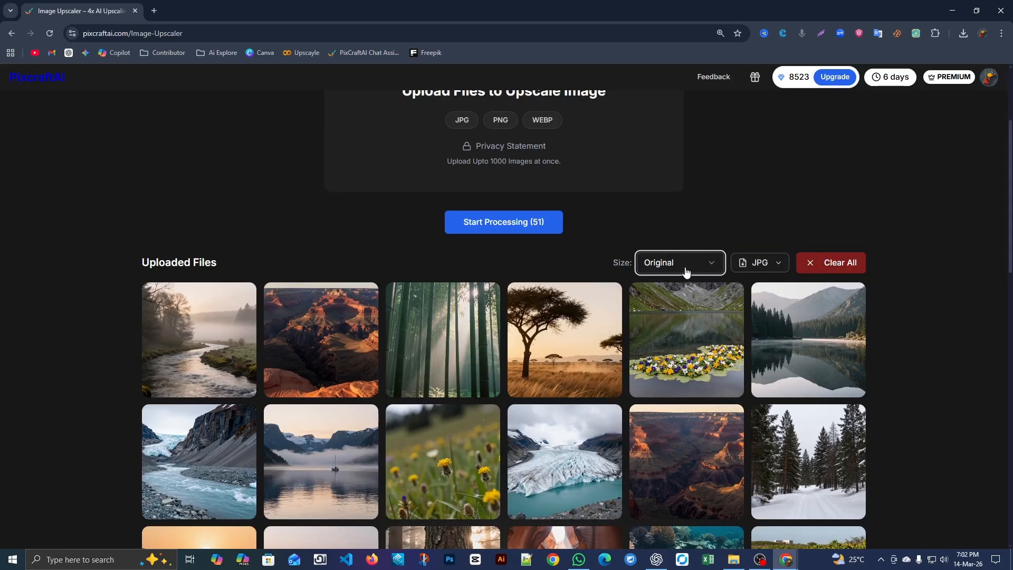
{"action": "left_click", "coordinate": [685, 270]}
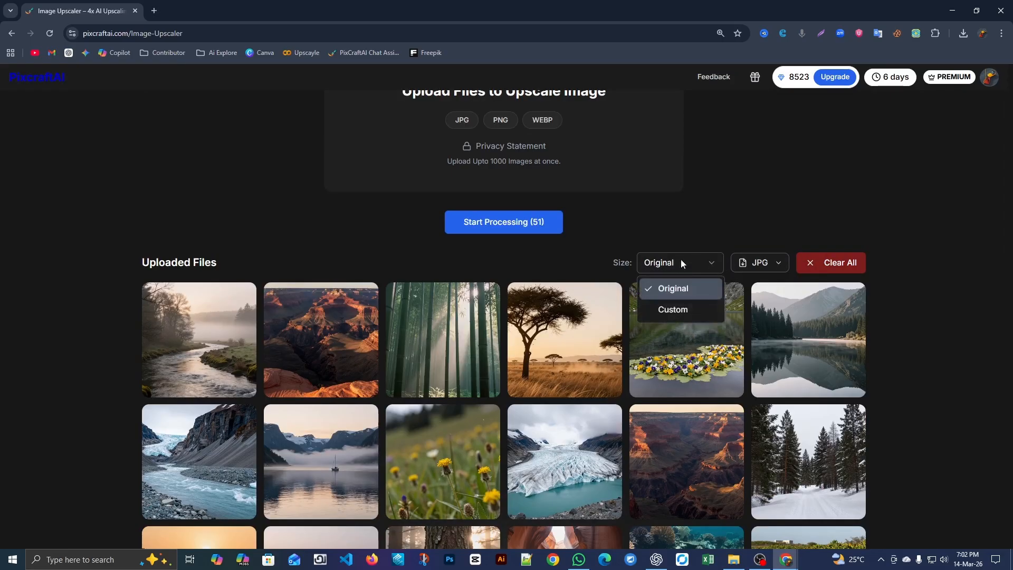
{"action": "left_click", "coordinate": [678, 310]}
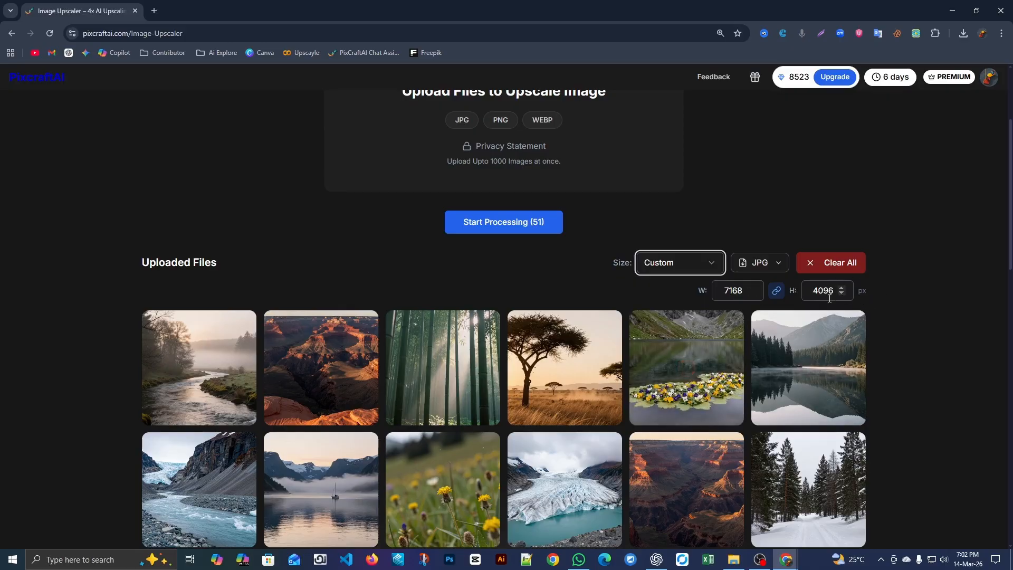
{"action": "left_click", "coordinate": [692, 264]}
{"action": "left_click", "coordinate": [607, 280]}
{"action": "left_click", "coordinate": [613, 287]}
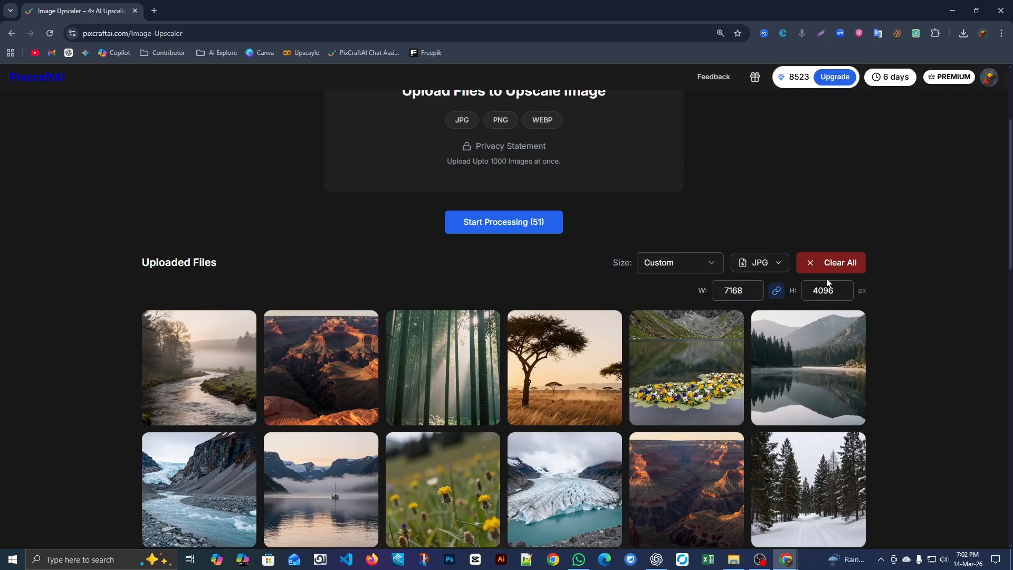
Step: Choose JPG as the output format for the uploaded images and set their size to Original
{"action": "left_click", "coordinate": [755, 266]}
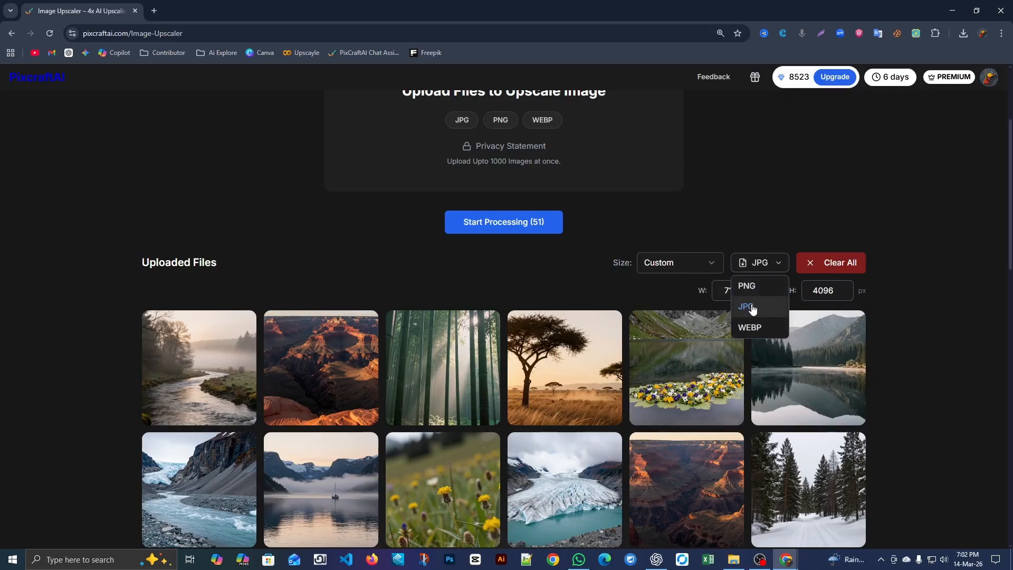
{"action": "scroll", "coordinate": [529, 374], "scroll_direction": "down", "scroll_amount": 3}
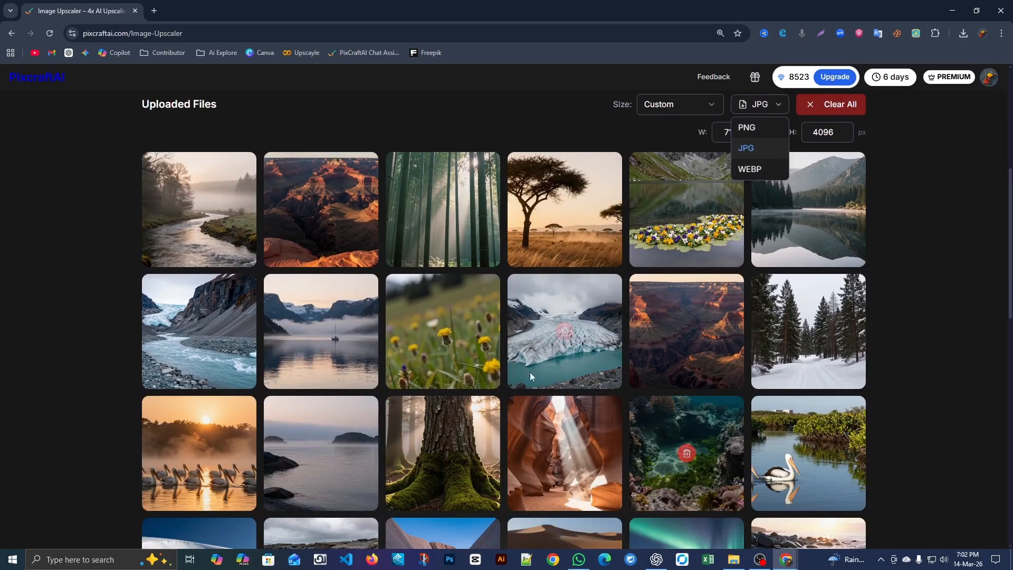
{"action": "scroll", "coordinate": [728, 322], "scroll_direction": "up", "scroll_amount": 3}
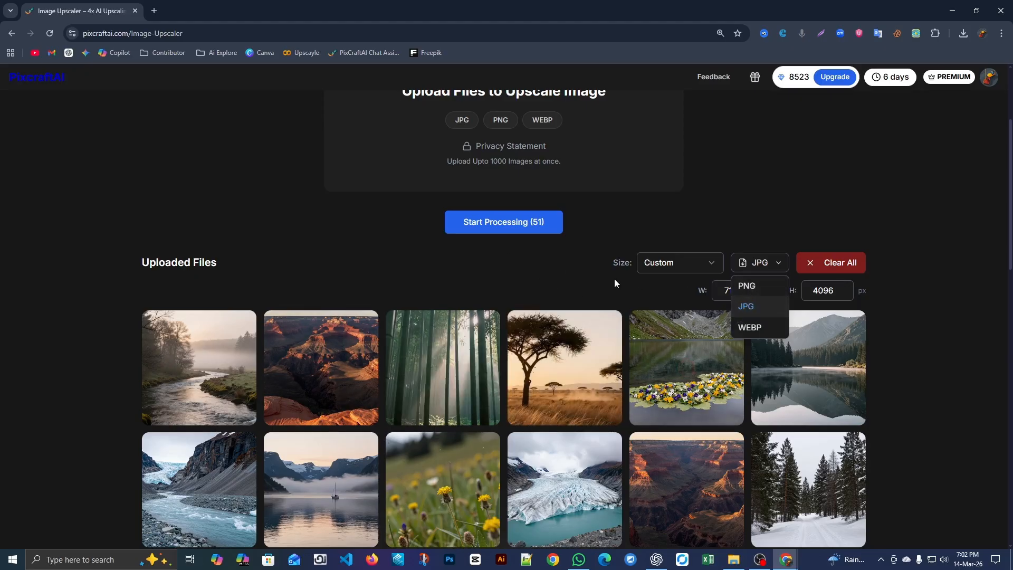
{"action": "left_click", "coordinate": [744, 308]}
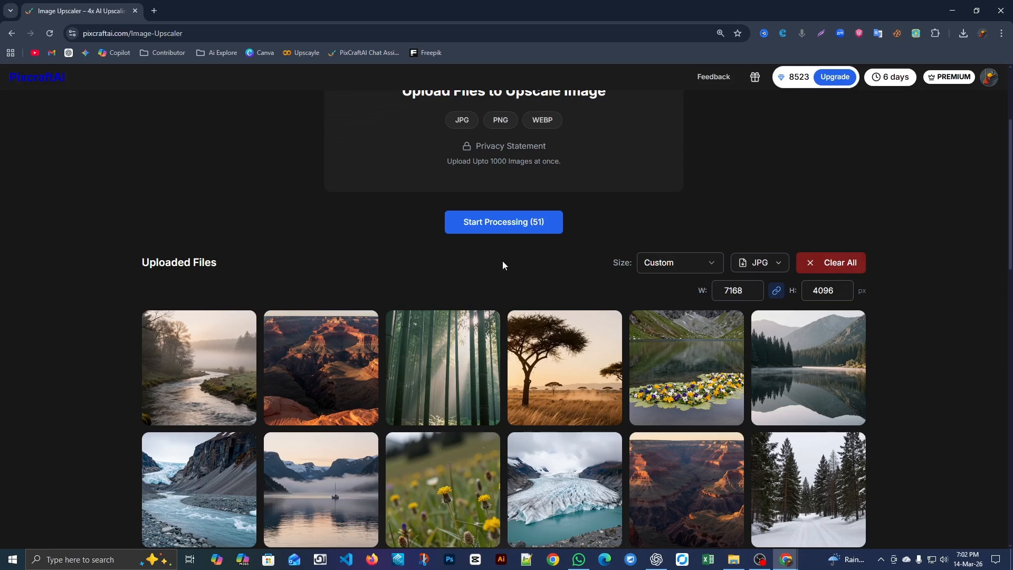
{"action": "left_click", "coordinate": [499, 223]}
{"action": "left_click", "coordinate": [706, 264]}
{"action": "left_click", "coordinate": [671, 288]}
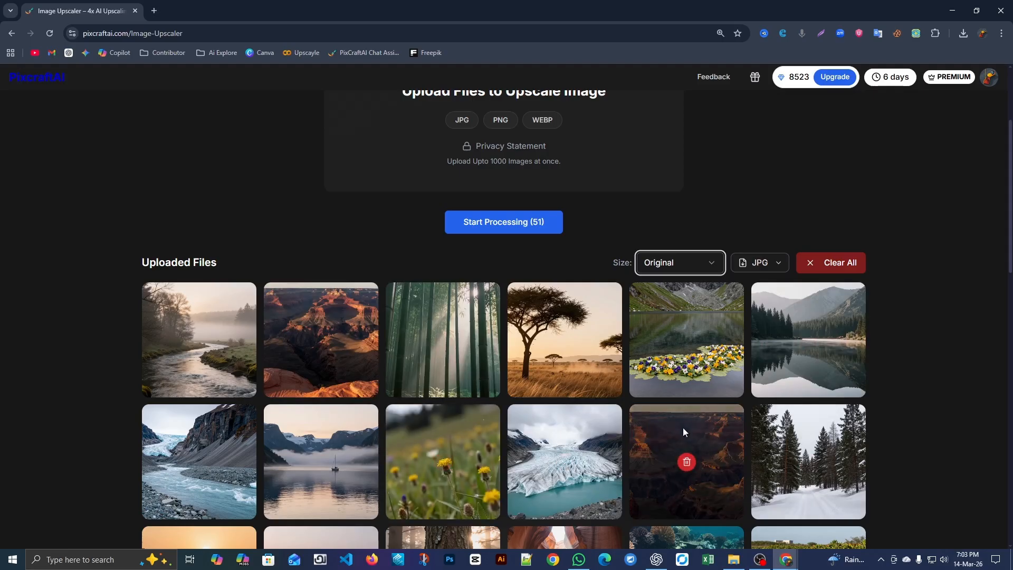
Step: Look over the uploaded images and start processing all of them in the Bulk Image Upscaler
{"action": "scroll", "coordinate": [596, 407], "scroll_direction": "down", "scroll_amount": 6}
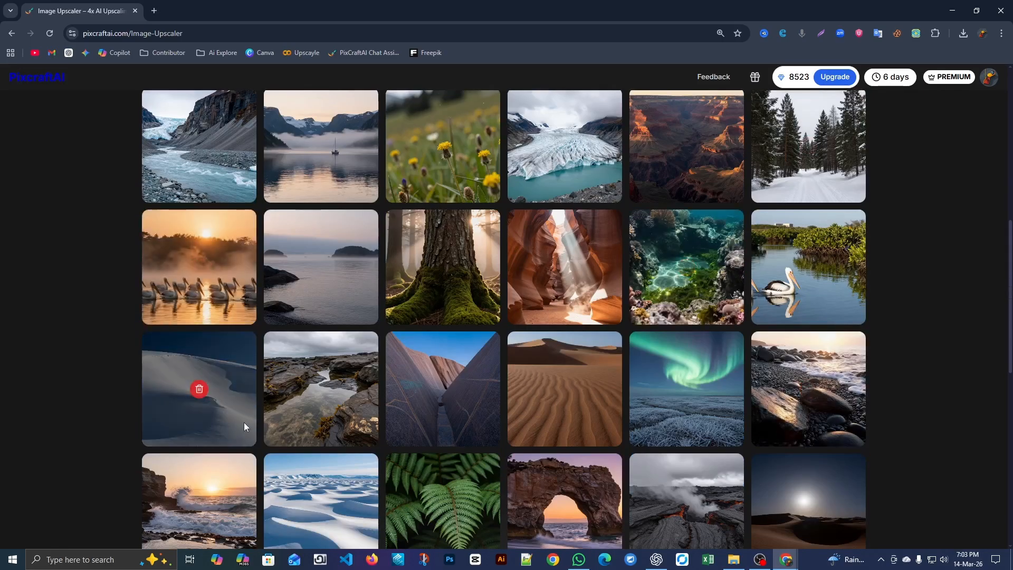
{"action": "scroll", "coordinate": [594, 316], "scroll_direction": "down", "scroll_amount": 4}
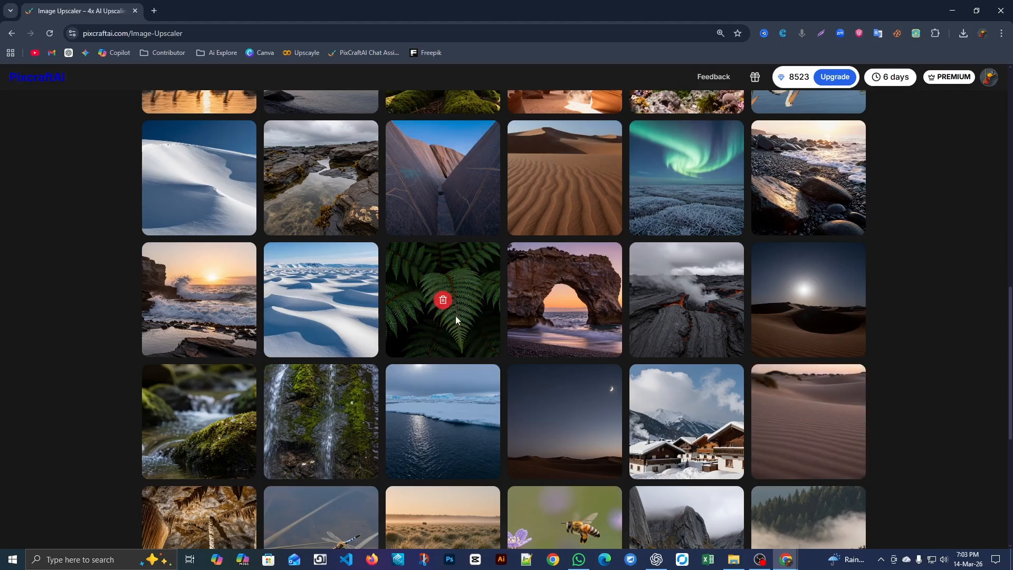
{"action": "scroll", "coordinate": [587, 272], "scroll_direction": "up", "scroll_amount": 13}
{"action": "scroll", "coordinate": [597, 268], "scroll_direction": "down", "scroll_amount": 4}
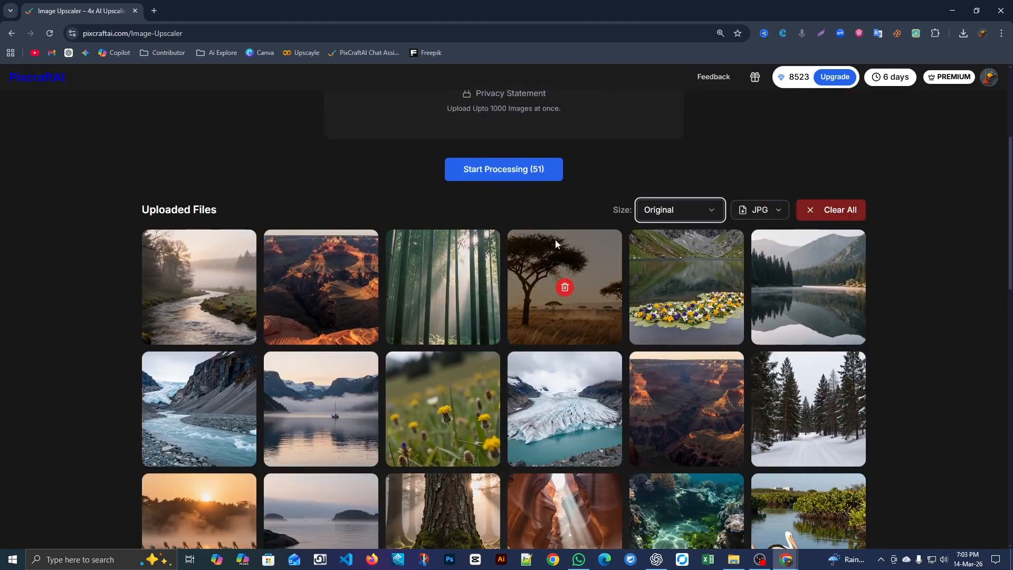
{"action": "left_click", "coordinate": [508, 184]}
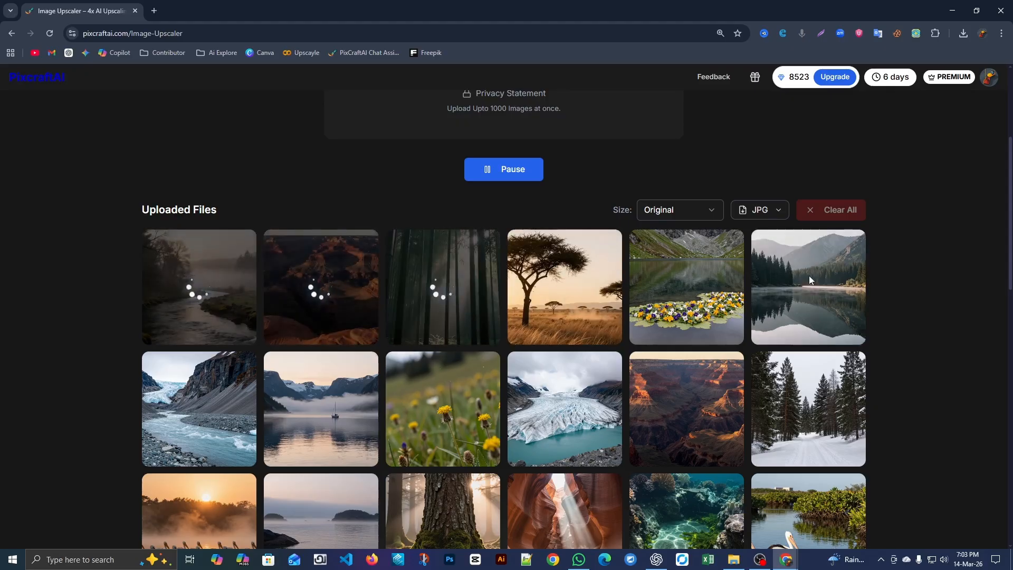
{"action": "scroll", "coordinate": [606, 383], "scroll_direction": "down", "scroll_amount": 15}
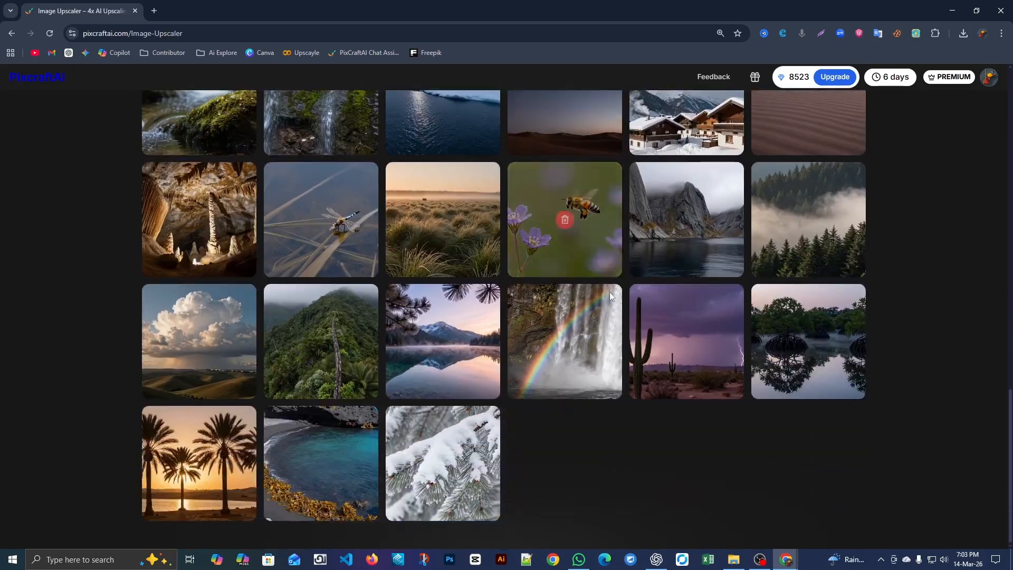
{"action": "scroll", "coordinate": [610, 292], "scroll_direction": "up", "scroll_amount": 15}
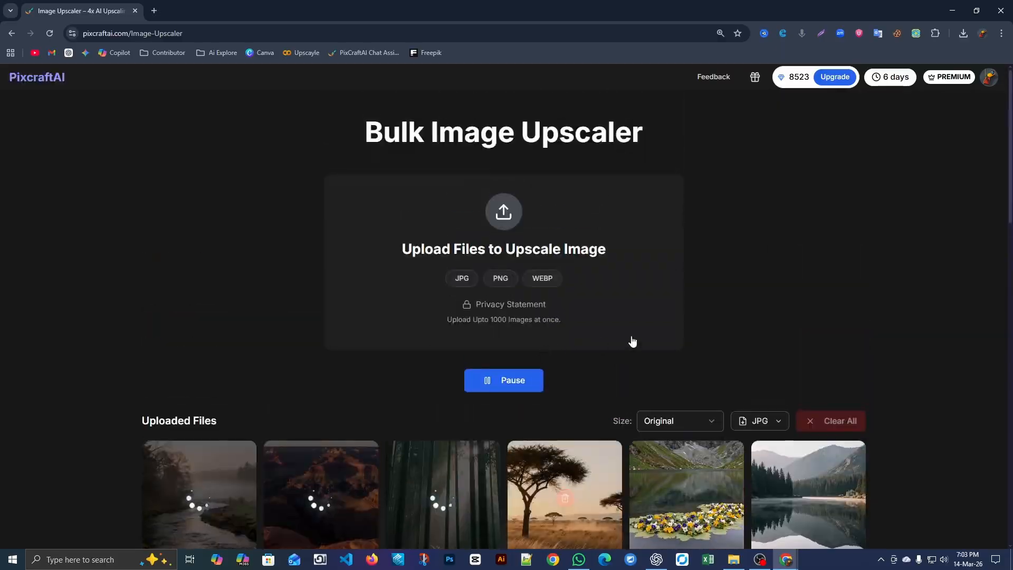
Step: Look through the upscaled images down to the last row and examine the first ones
{"action": "scroll", "coordinate": [633, 341], "scroll_direction": "down", "scroll_amount": 5}
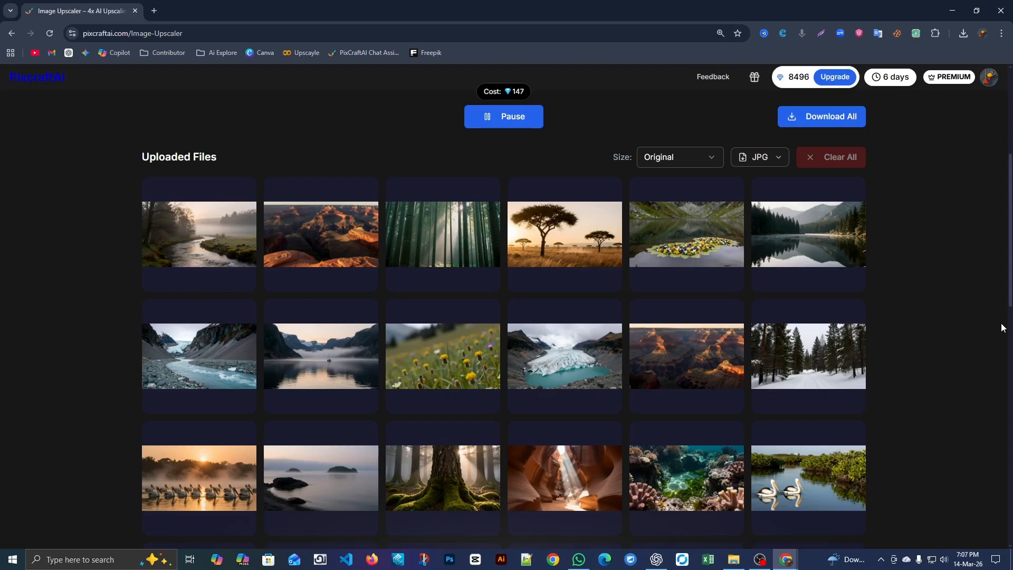
{"action": "scroll", "coordinate": [907, 295], "scroll_direction": "down", "scroll_amount": 4}
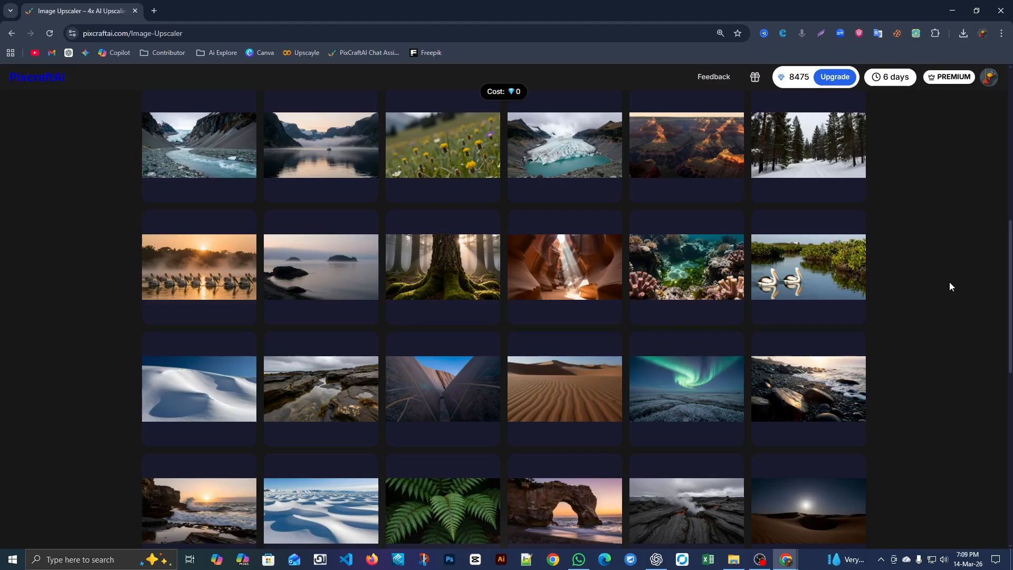
{"action": "scroll", "coordinate": [919, 287], "scroll_direction": "down", "scroll_amount": 10}
{"action": "scroll", "coordinate": [920, 228], "scroll_direction": "up", "scroll_amount": 20}
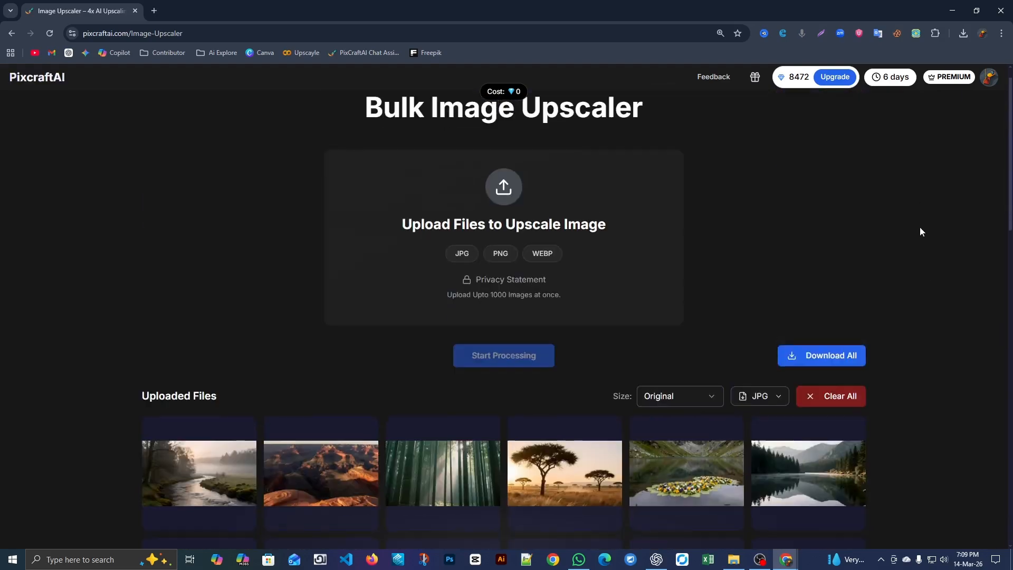
{"action": "scroll", "coordinate": [918, 227], "scroll_direction": "down", "scroll_amount": 3}
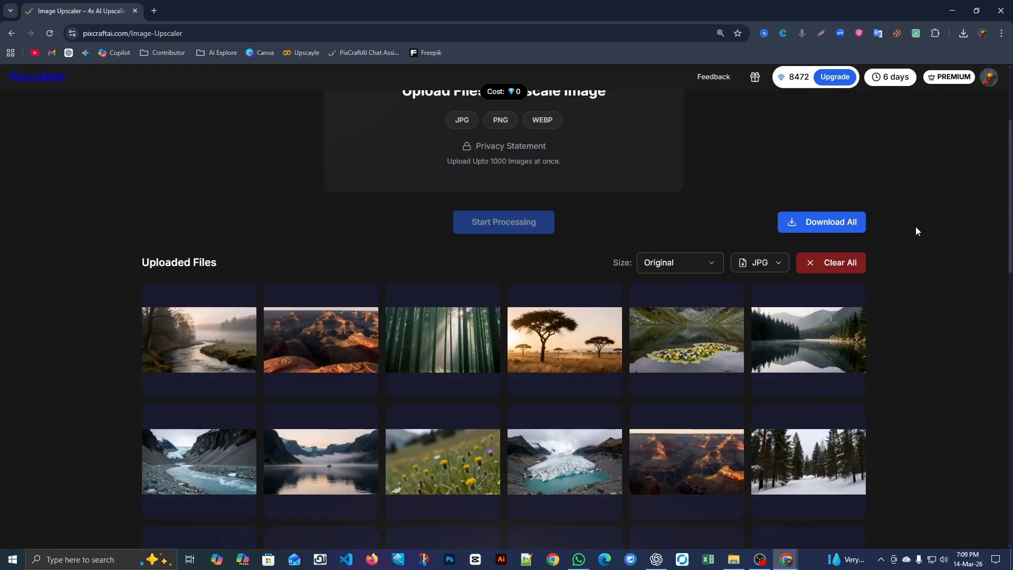
{"action": "scroll", "coordinate": [921, 279], "scroll_direction": "down", "scroll_amount": 15}
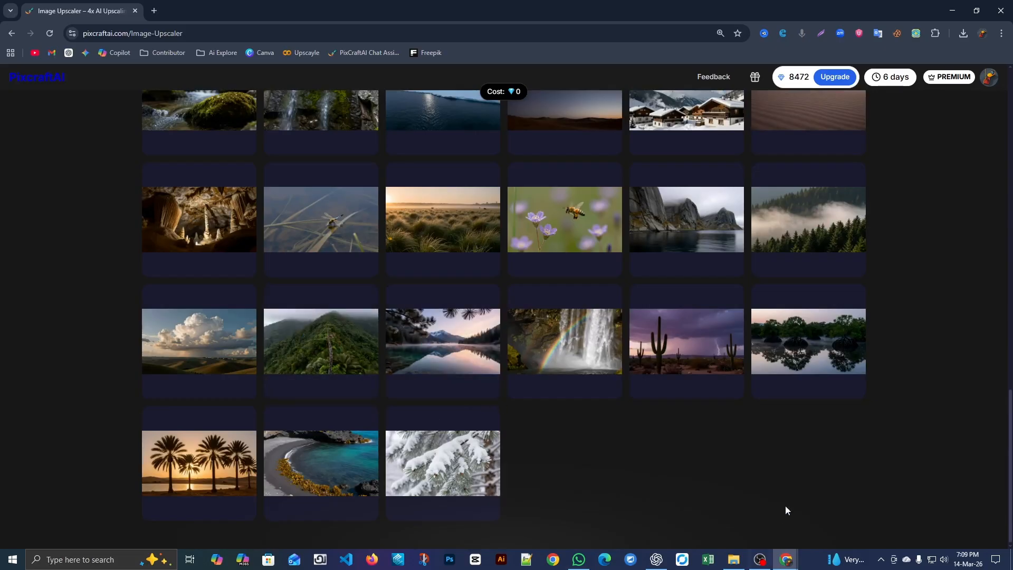
{"action": "scroll", "coordinate": [934, 270], "scroll_direction": "up", "scroll_amount": 12}
{"action": "scroll", "coordinate": [904, 279], "scroll_direction": "up", "scroll_amount": 3}
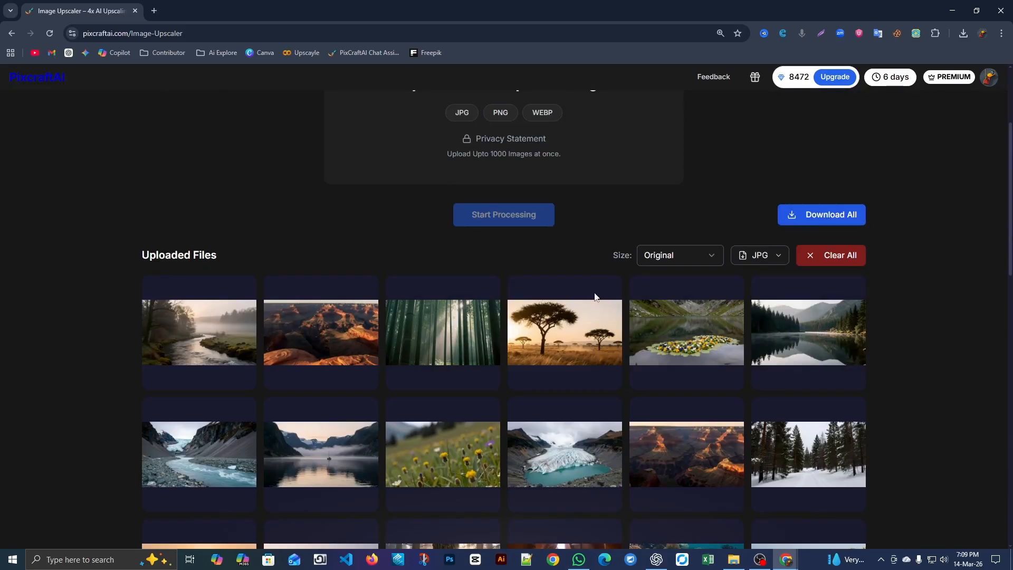
{"action": "mouse_move", "coordinate": [198, 341]}
{"action": "mouse_move", "coordinate": [298, 337]}
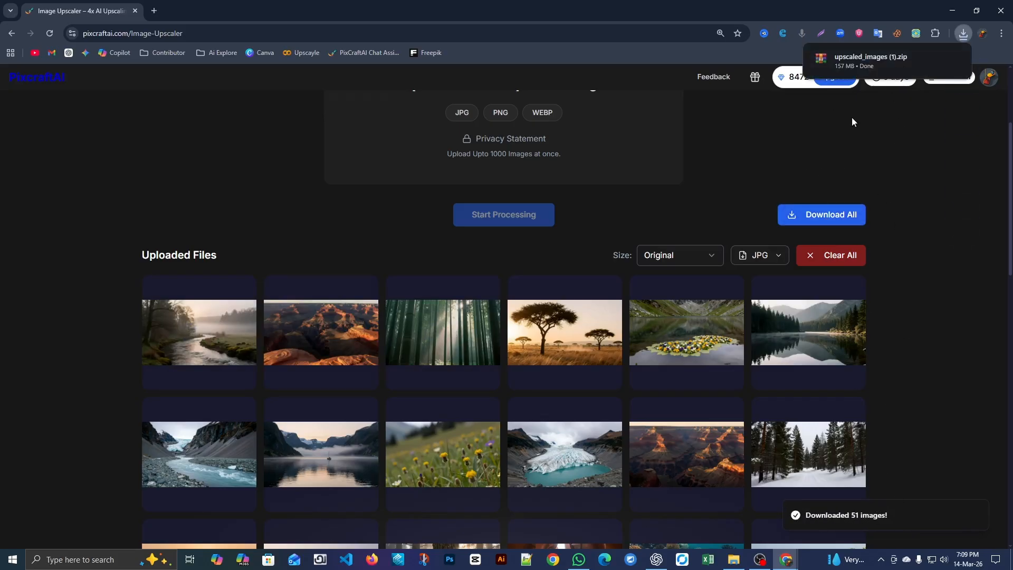
Step: Download all upscaled images as a zip file and show it in the Downloads folder
{"action": "left_click", "coordinate": [926, 62]}
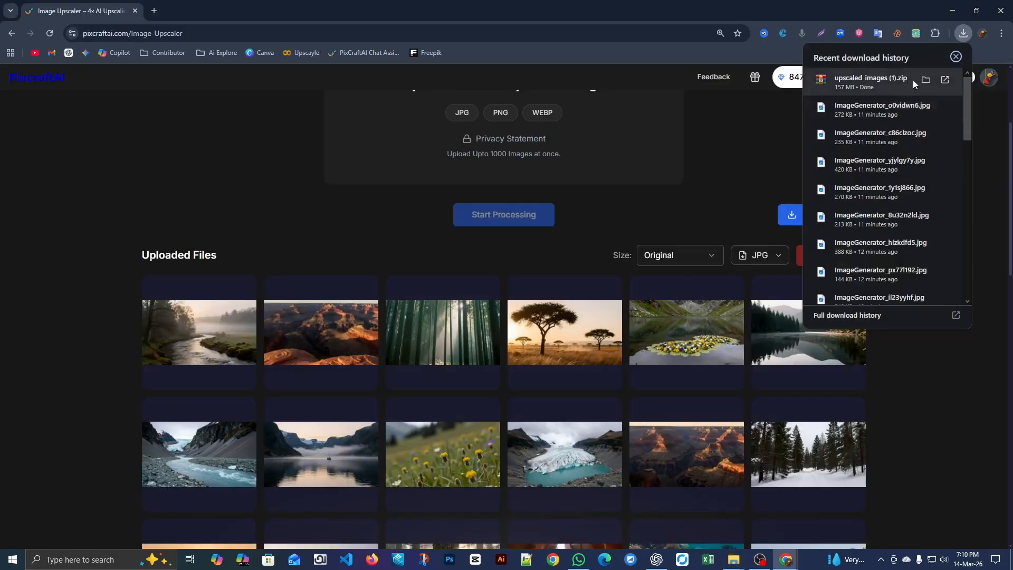
{"action": "left_click", "coordinate": [926, 80]}
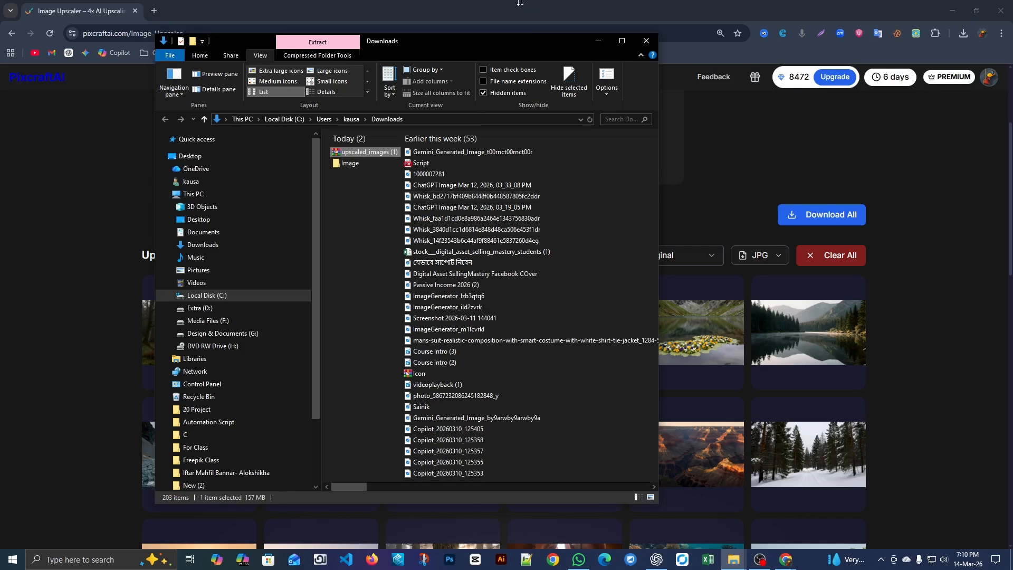
{"action": "double_click", "coordinate": [529, 39]}
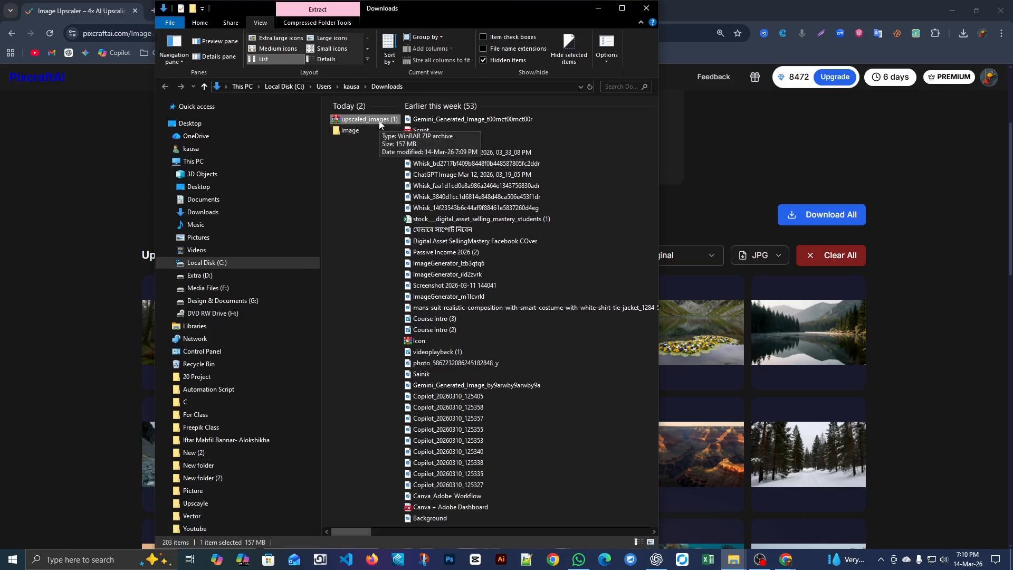
Step: Extract the upscaled_images (1) archive with WinRAR into a folder of the same name in Downloads
{"action": "right_click", "coordinate": [378, 121]}
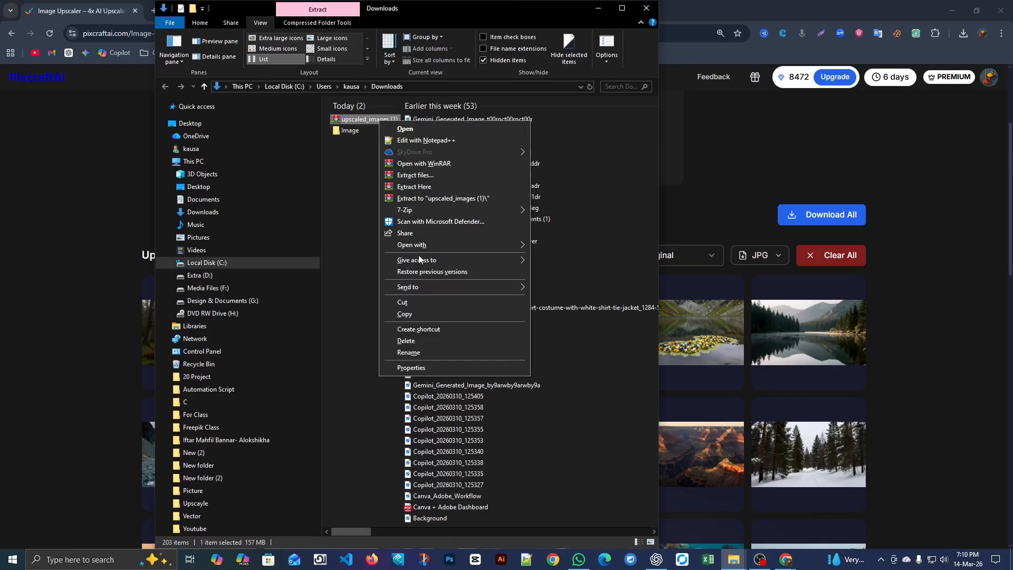
{"action": "left_click", "coordinate": [416, 175]}
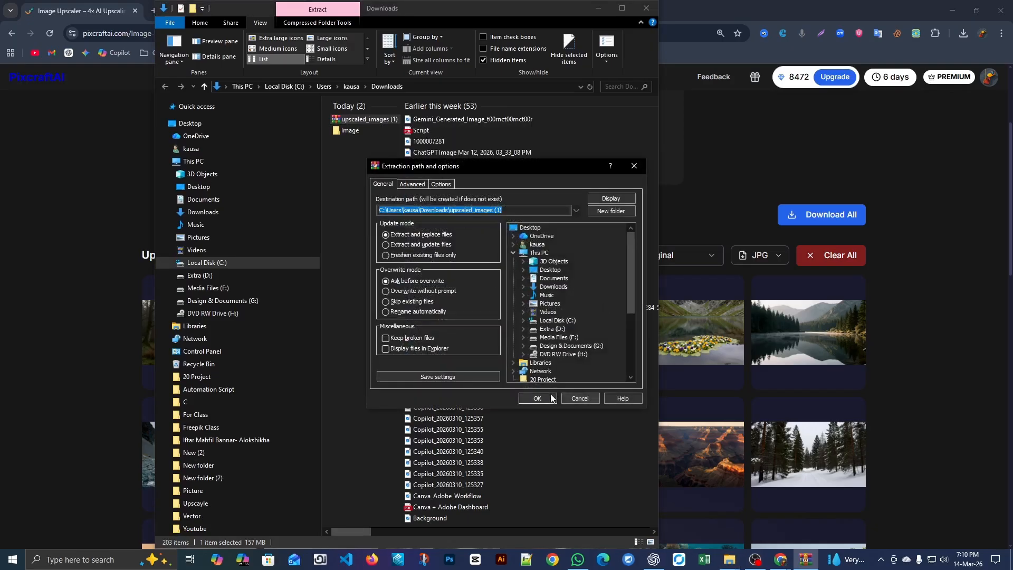
{"action": "left_click", "coordinate": [551, 398]}
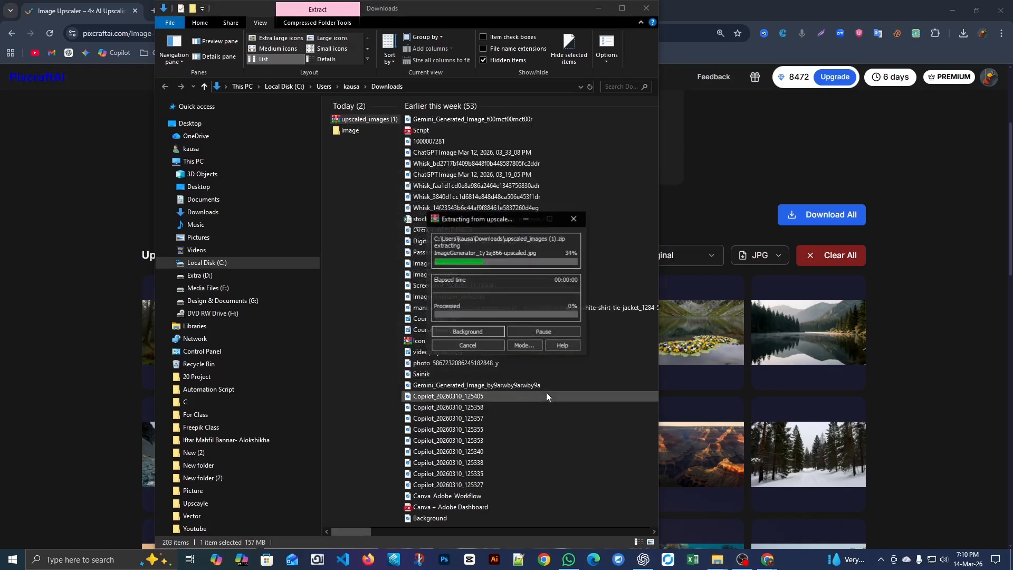
{"action": "right_click", "coordinate": [374, 124]}
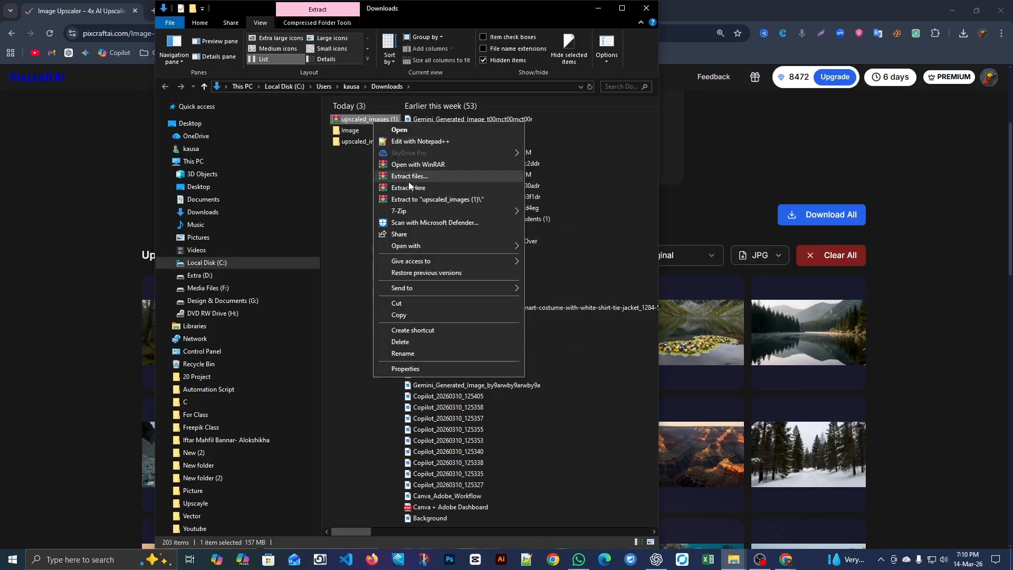
{"action": "left_click", "coordinate": [346, 192]}
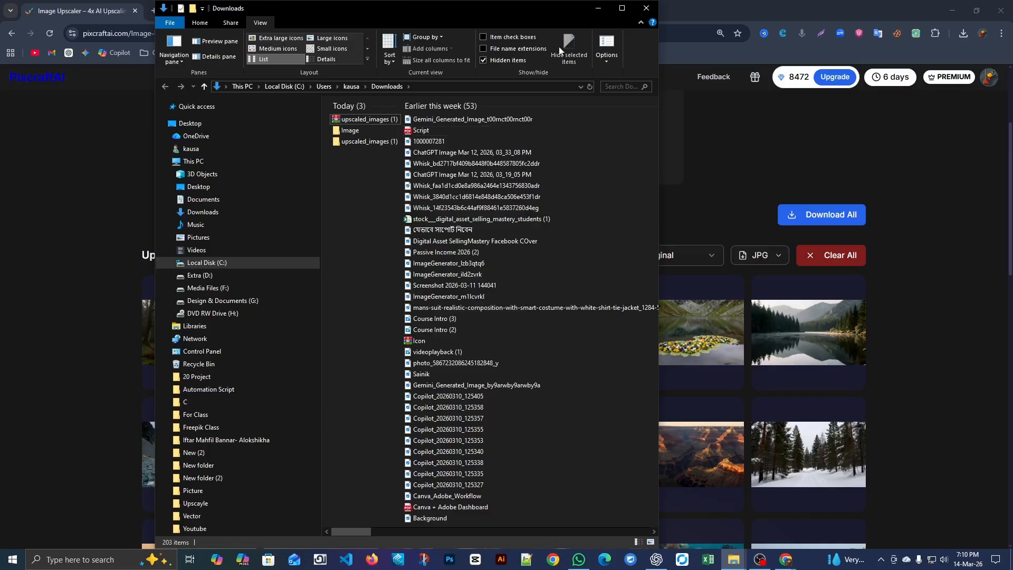
Step: Minimize File Explorer, search for winrar in a new Chrome tab and go to the WinRAR website
{"action": "left_click", "coordinate": [597, 8]}
{"action": "left_click", "coordinate": [152, 12]}
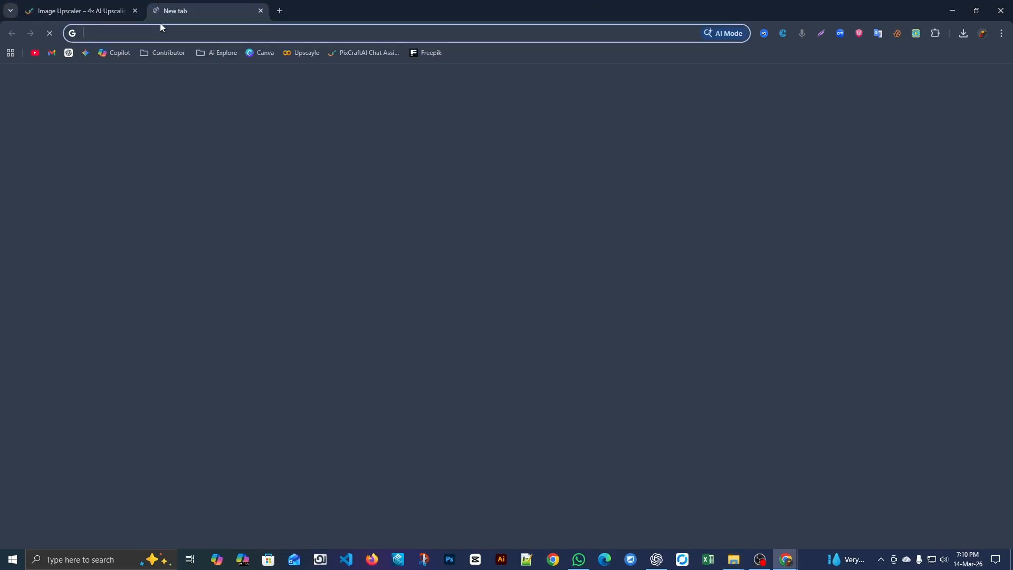
{"action": "type", "text": "winrar"}
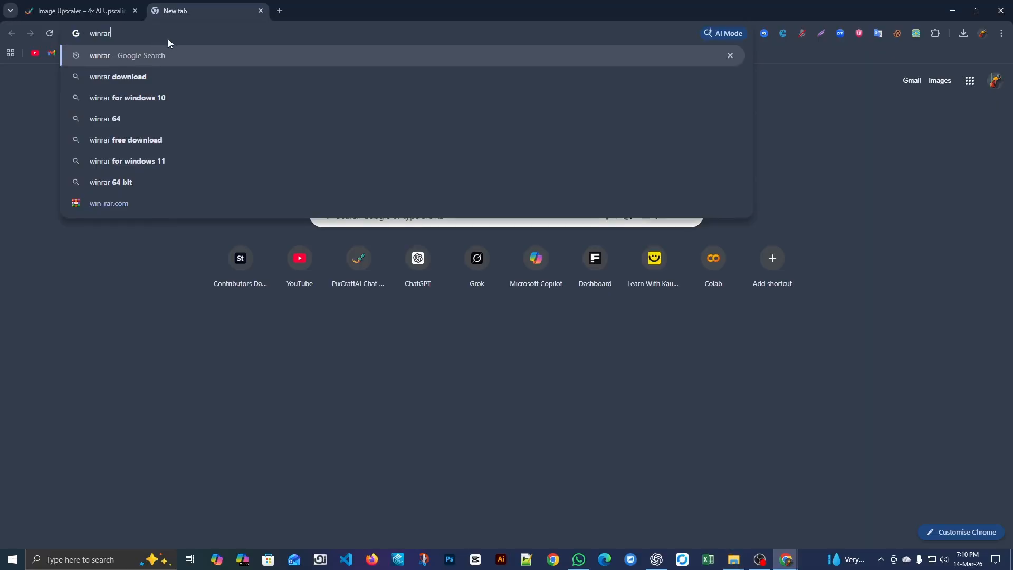
{"action": "key", "text": "Return"}
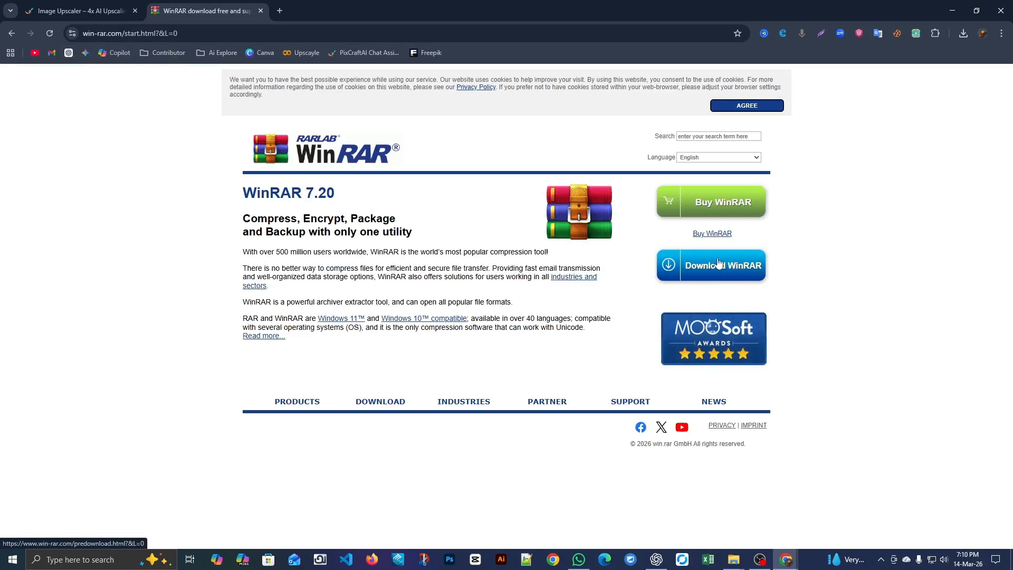
Step: Close the WinRAR website tab, minimize Chrome and switch to the File Explorer window showing the Downloads folder
{"action": "left_click", "coordinate": [261, 12]}
{"action": "left_click", "coordinate": [952, 10]}
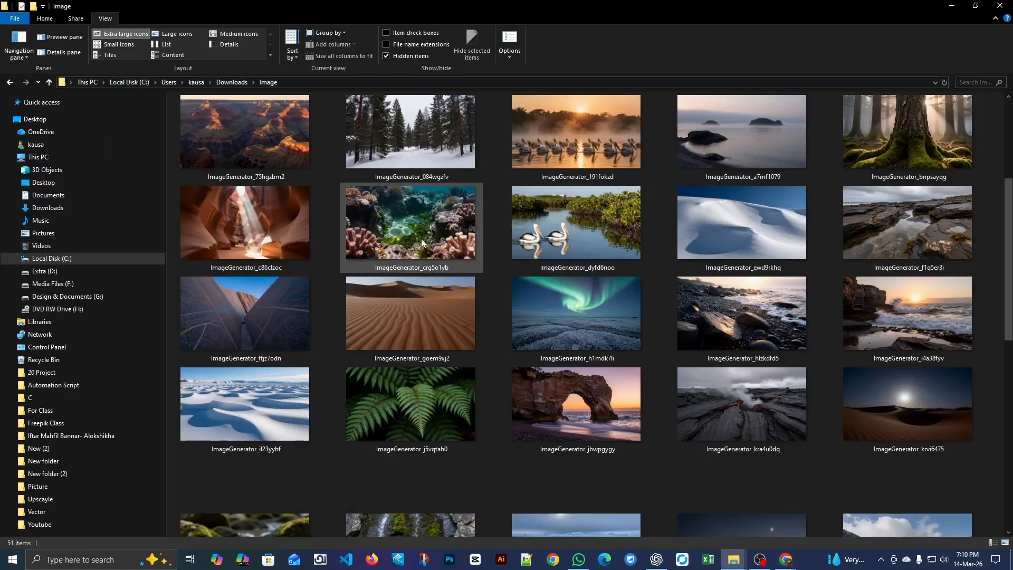
{"action": "scroll", "coordinate": [421, 238], "scroll_direction": "up", "scroll_amount": 3}
{"action": "mouse_move", "coordinate": [734, 559]}
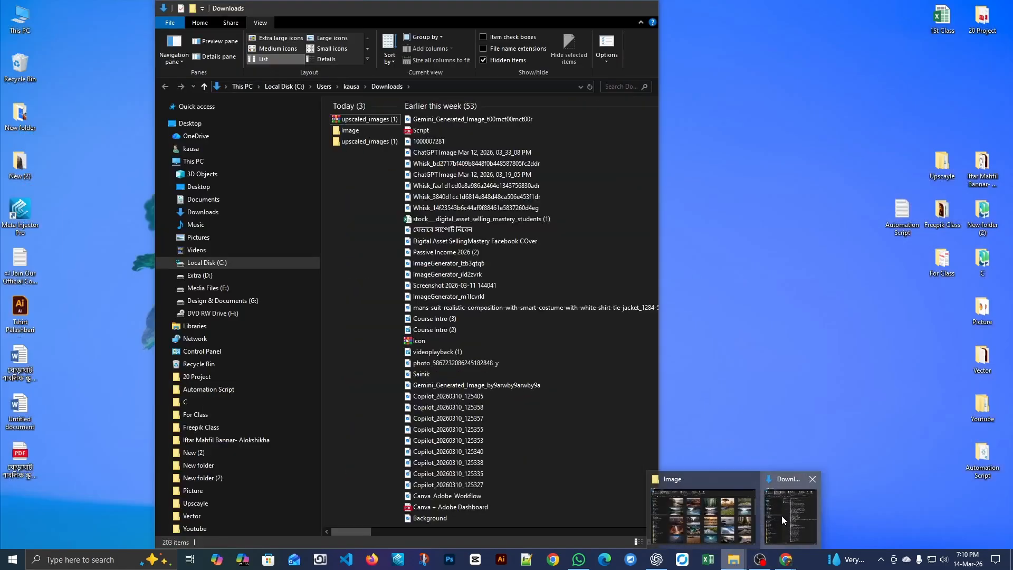
{"action": "left_click", "coordinate": [781, 514]}
Step: Delete the upscaled_images (1) archive from Downloads, keeping the extracted folder
{"action": "left_click", "coordinate": [356, 145]}
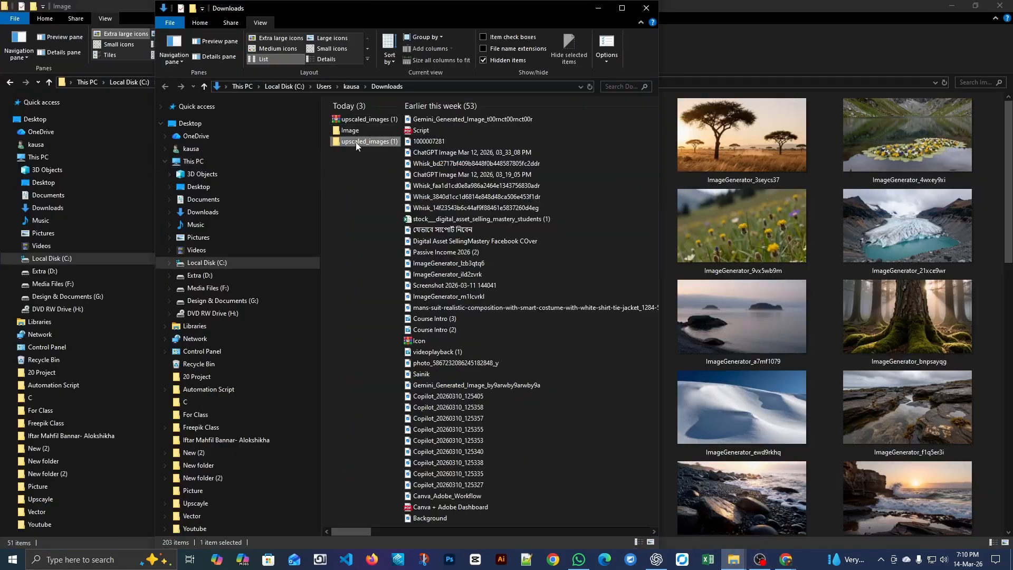
{"action": "left_click", "coordinate": [369, 120]}
{"action": "key", "text": "Delete"}
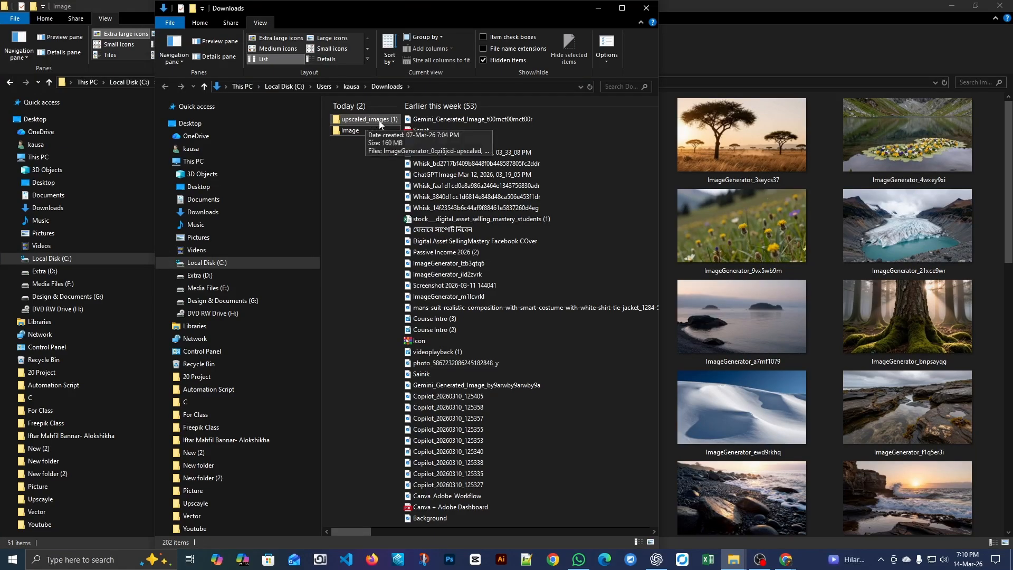
Step: Open the extracted upscaled_images (1) folder in a maximized window and show its files as extra large icons
{"action": "double_click", "coordinate": [379, 121]}
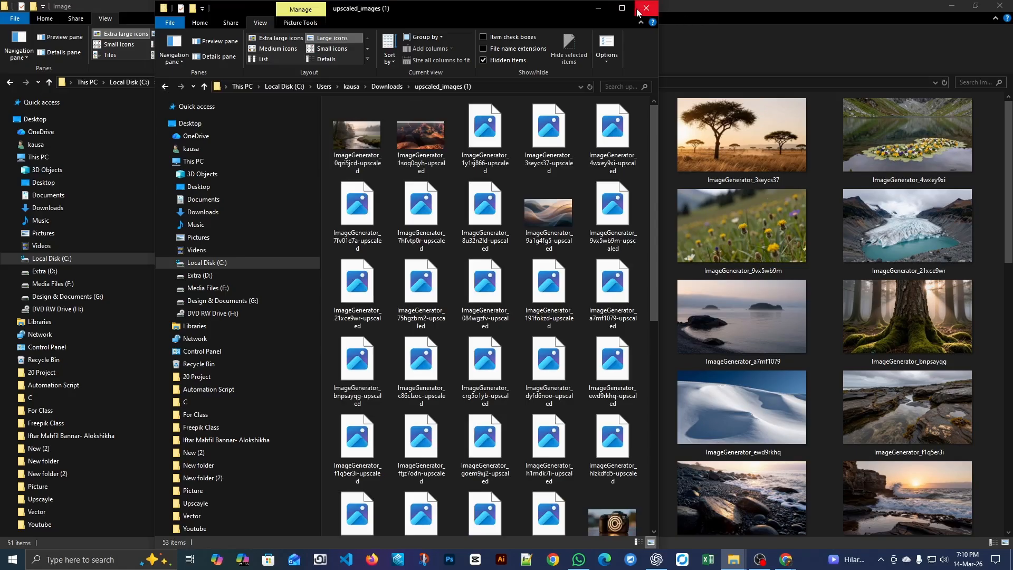
{"action": "left_click", "coordinate": [622, 8]}
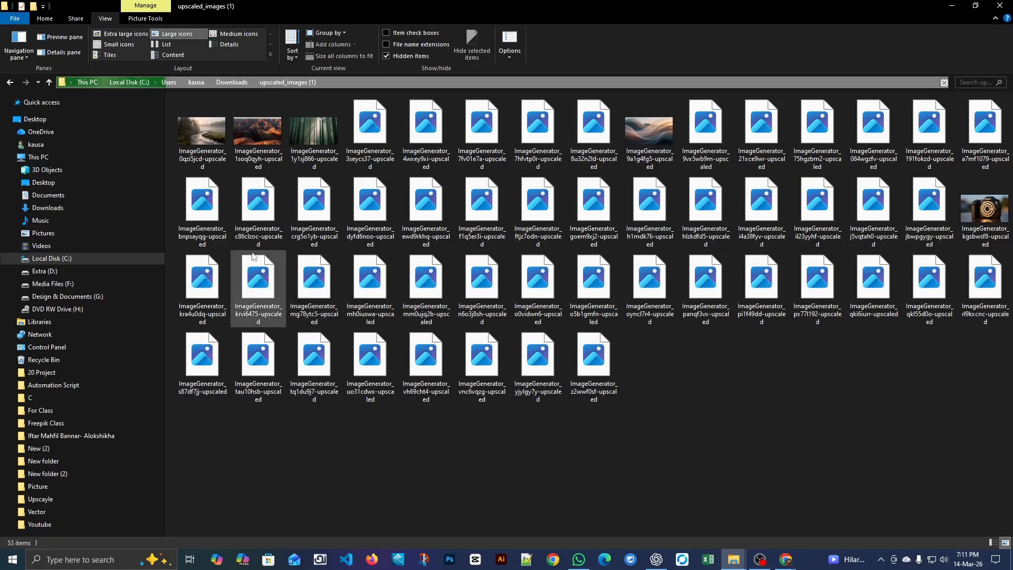
{"action": "left_click", "coordinate": [131, 35]}
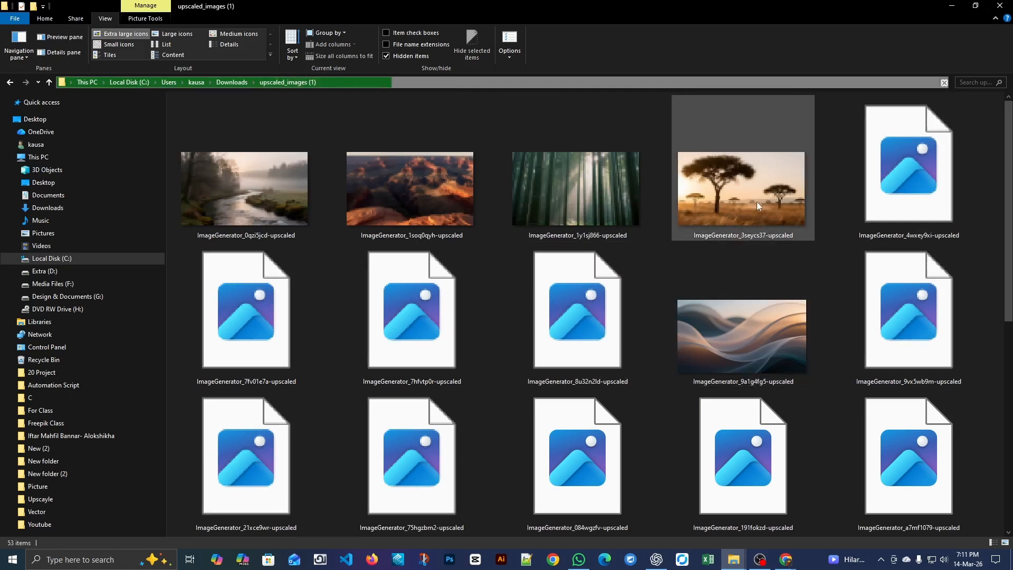
Step: View the savanna image ImageGenerator_3seycs37-upscaled in the maximized photo viewer, then close it
{"action": "left_click", "coordinate": [756, 201]}
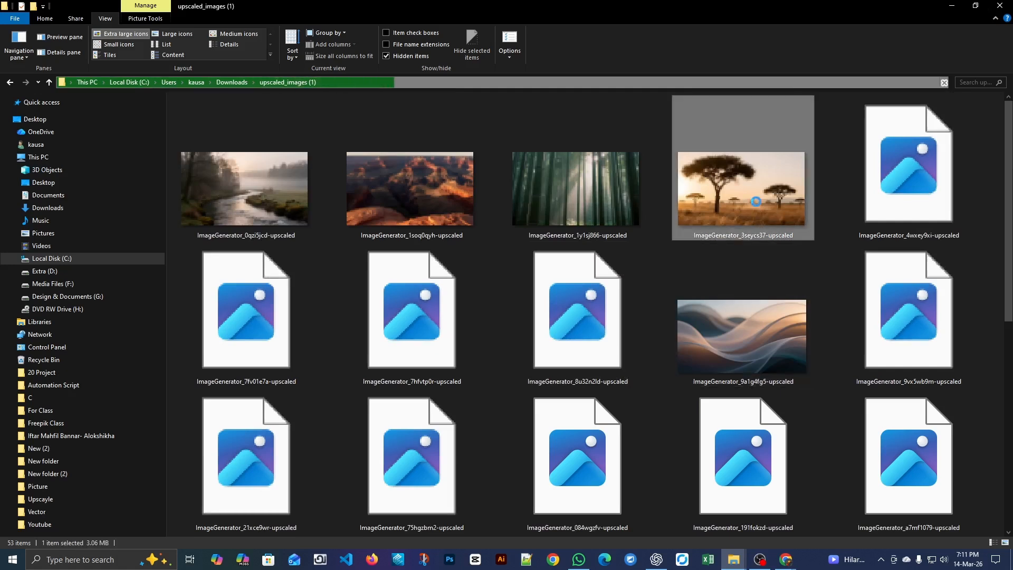
{"action": "double_click", "coordinate": [697, 207]}
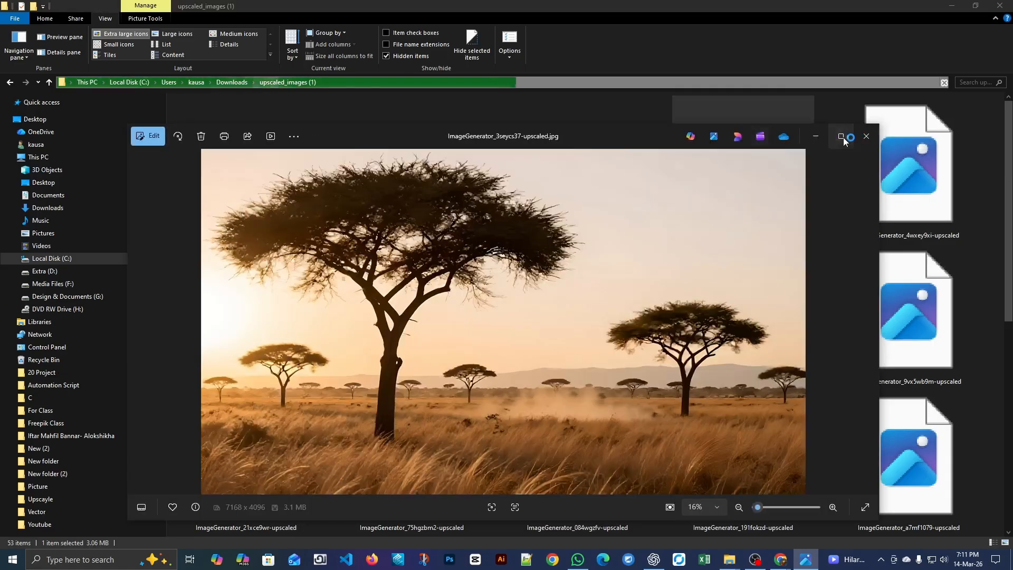
{"action": "left_click", "coordinate": [842, 137]}
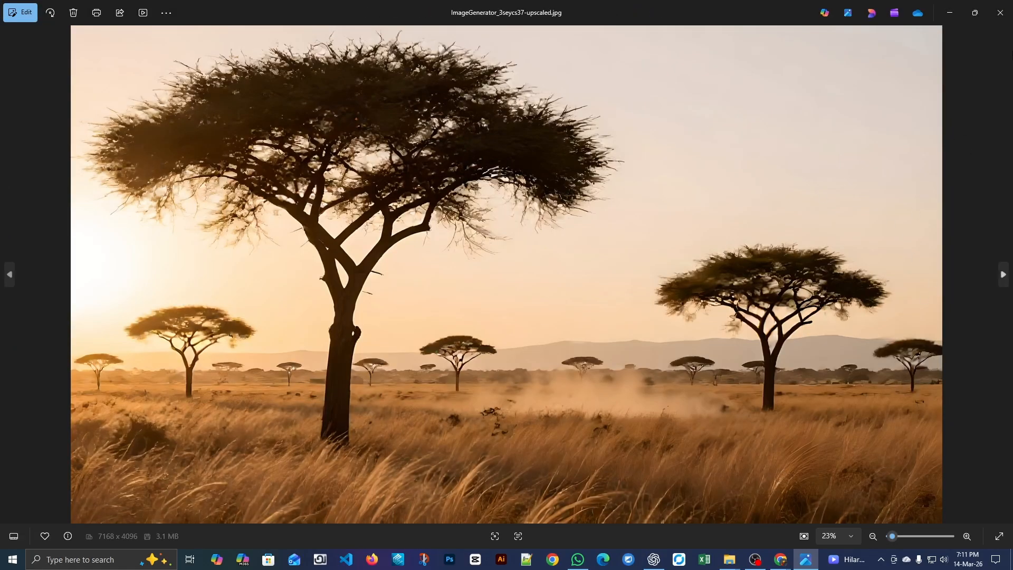
{"action": "left_click", "coordinate": [1008, 11]}
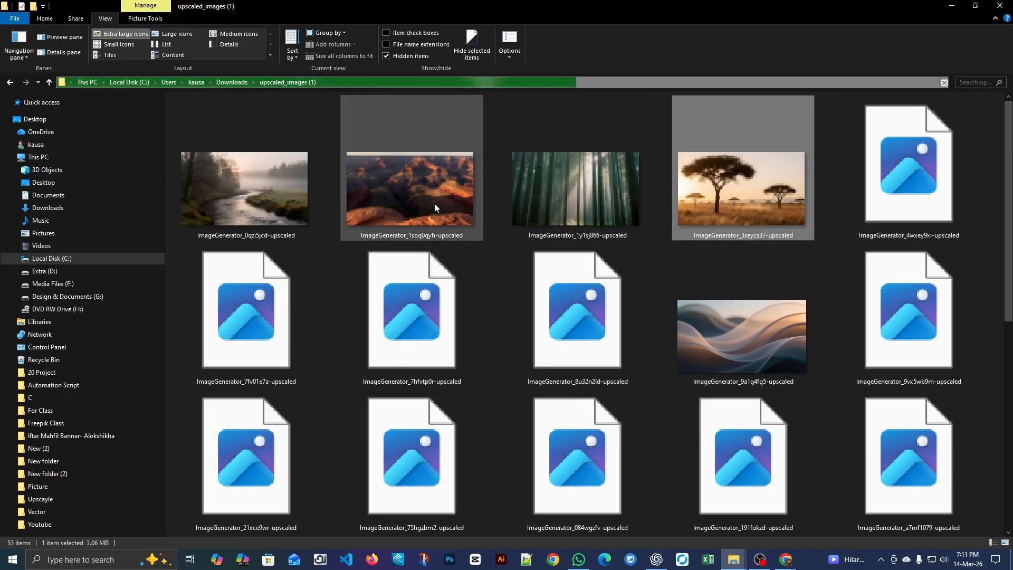
Step: Open the glacier image ImageGenerator_21xce9wr-upscaled, inspect its details up close and close the viewer
{"action": "scroll", "coordinate": [435, 203], "scroll_direction": "down", "scroll_amount": 5}
{"action": "scroll", "coordinate": [761, 317], "scroll_direction": "down", "scroll_amount": 3}
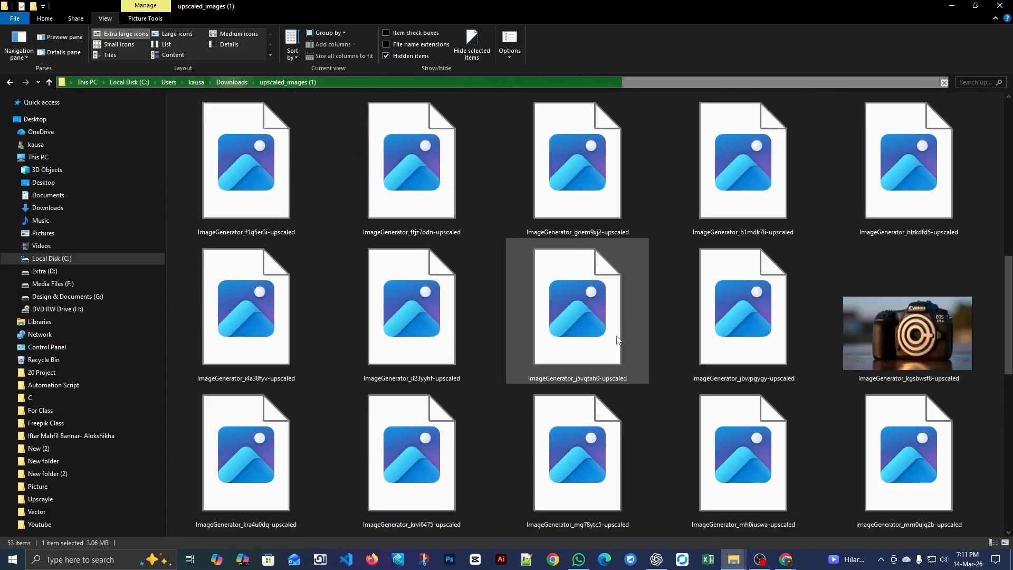
{"action": "scroll", "coordinate": [618, 339], "scroll_direction": "up", "scroll_amount": 10}
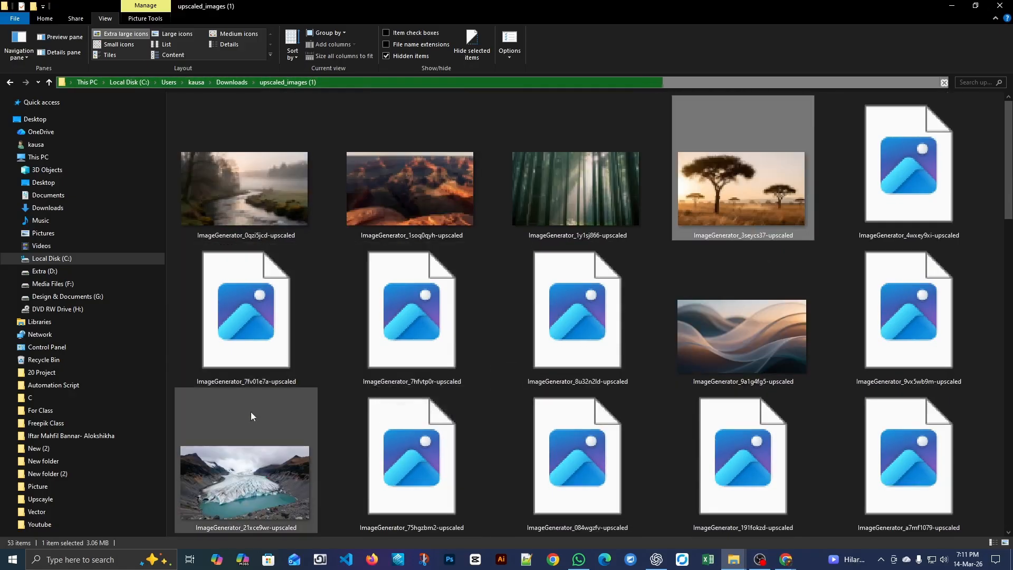
{"action": "left_click", "coordinate": [247, 454]}
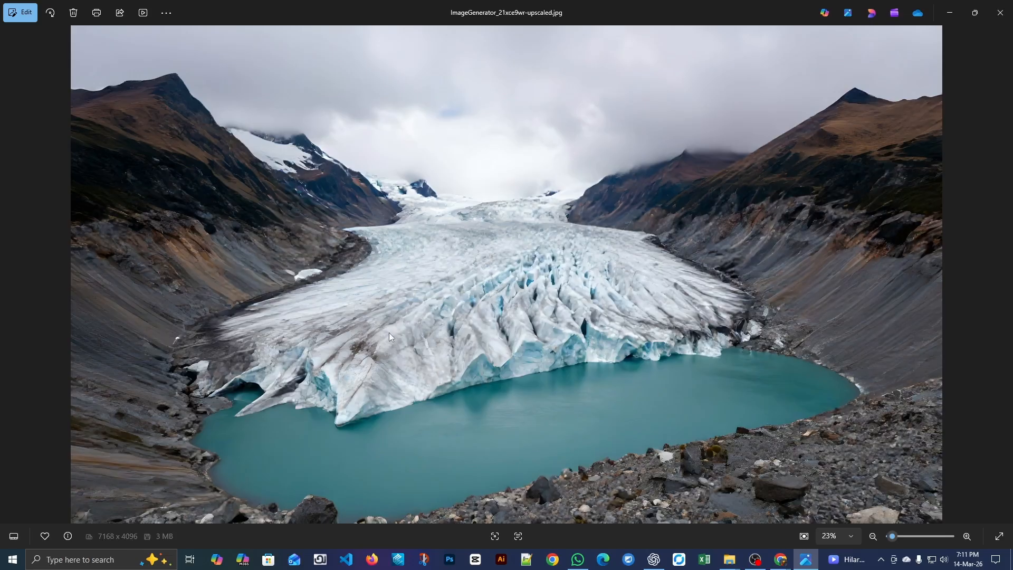
{"action": "scroll", "coordinate": [389, 336], "scroll_direction": "up", "scroll_amount": 3}
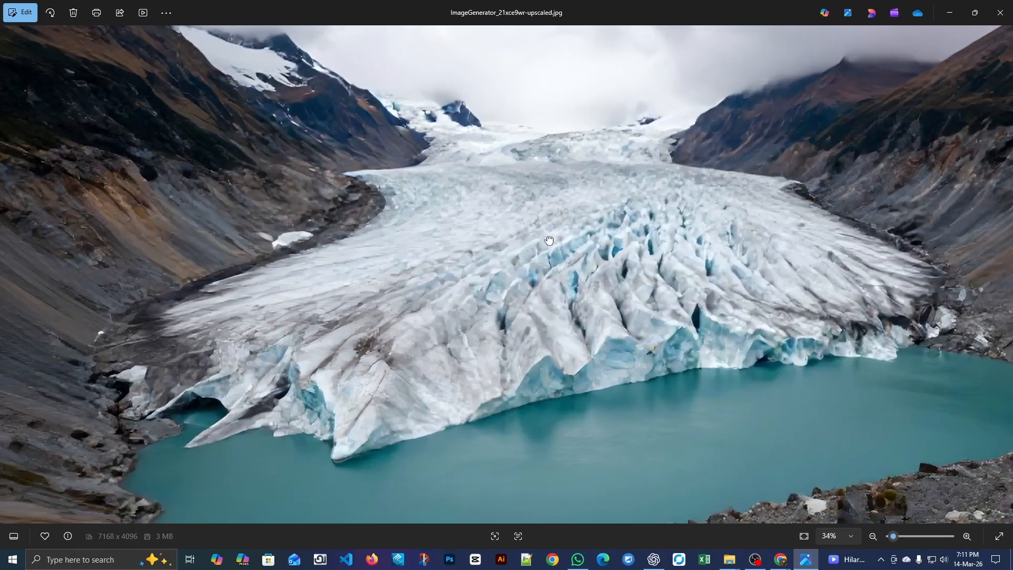
{"action": "left_click_drag", "start_coordinate": [549, 240], "coordinate": [545, 235]}
{"action": "left_click_drag", "start_coordinate": [522, 416], "coordinate": [413, 312]}
{"action": "scroll", "coordinate": [759, 351], "scroll_direction": "down", "scroll_amount": 1}
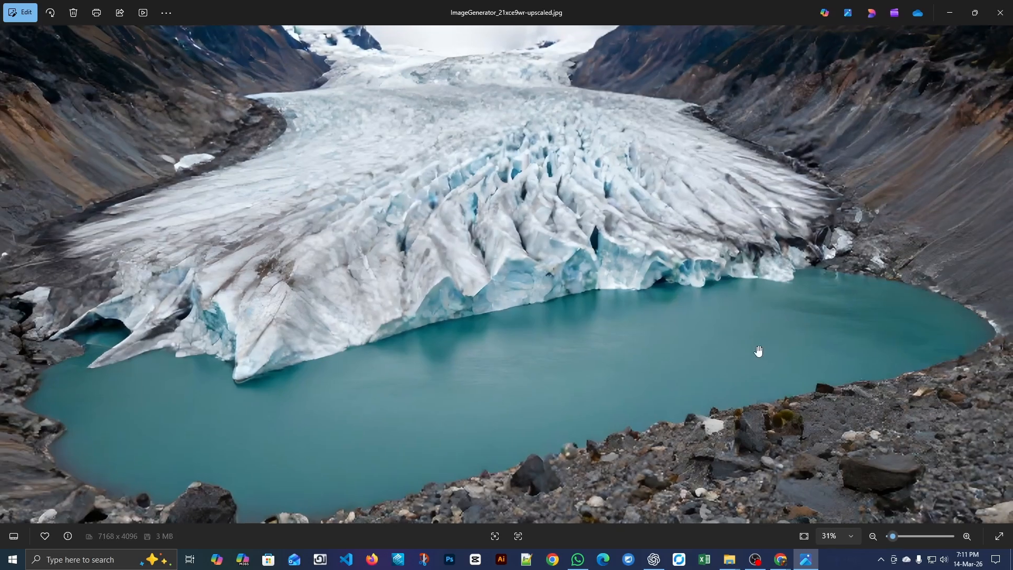
{"action": "scroll", "coordinate": [758, 352], "scroll_direction": "down", "scroll_amount": 1}
{"action": "scroll", "coordinate": [856, 387], "scroll_direction": "down", "scroll_amount": 1}
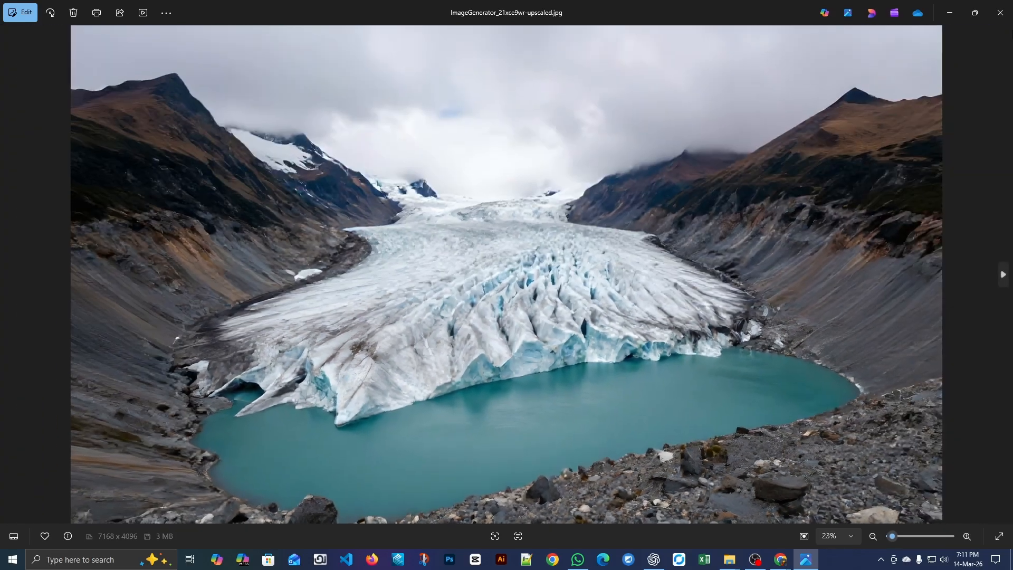
{"action": "left_click", "coordinate": [1000, 13]}
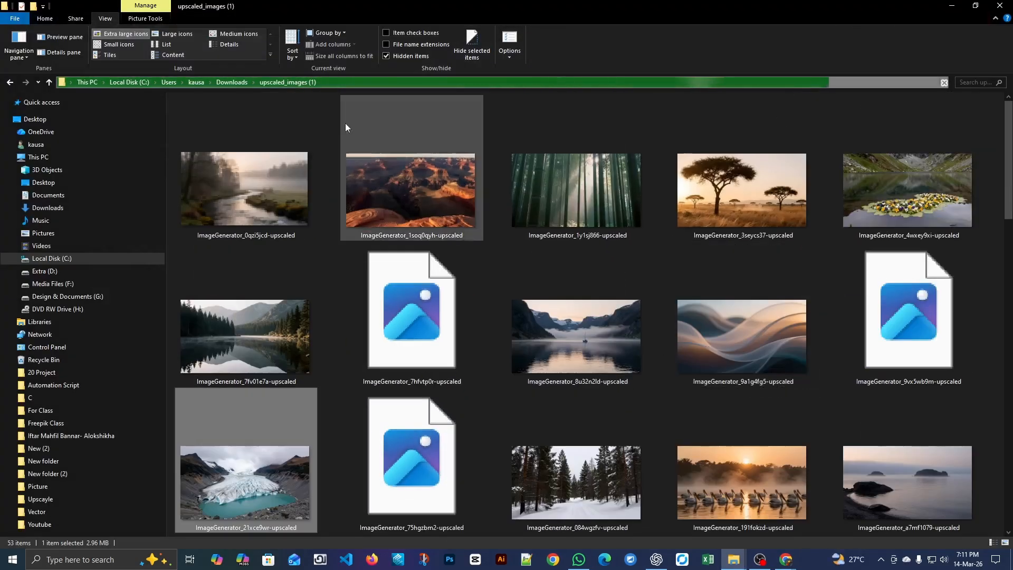
Step: Turn on the preview pane and select several upscaled images throughout the folder to preview them
{"action": "left_click", "coordinate": [61, 37]}
{"action": "left_click", "coordinate": [556, 402]}
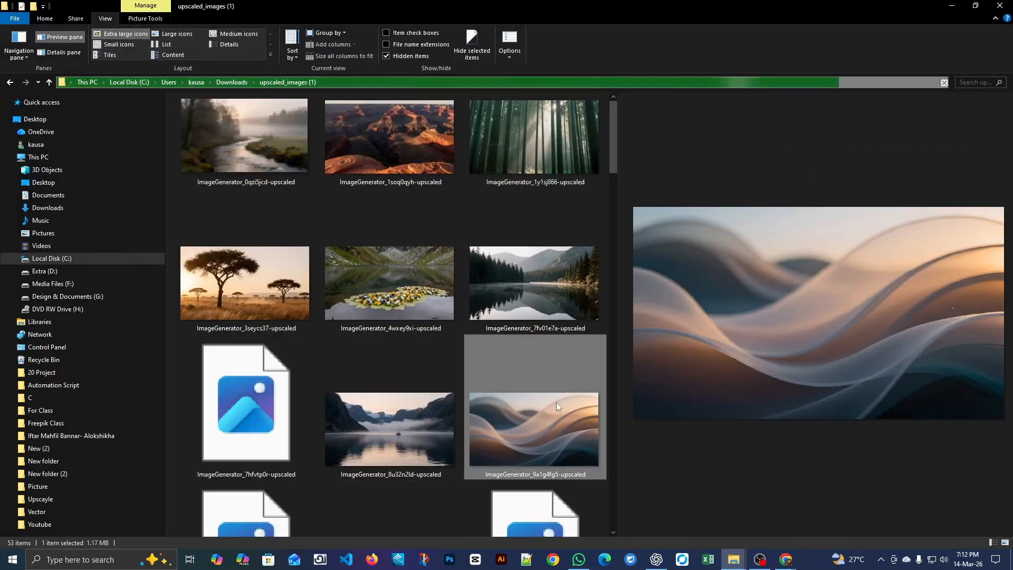
{"action": "scroll", "coordinate": [556, 402], "scroll_direction": "down", "scroll_amount": 8}
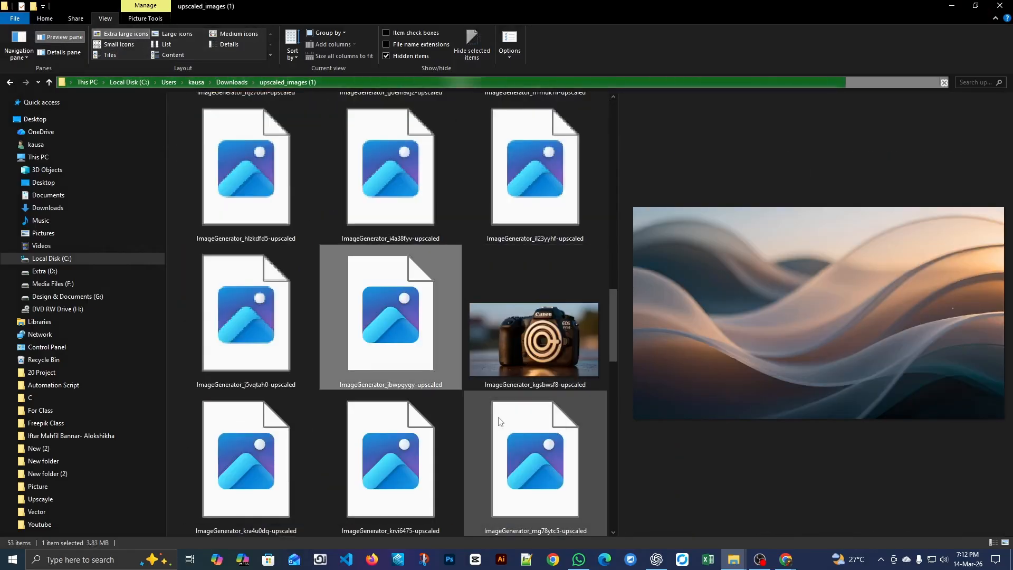
{"action": "left_click", "coordinate": [507, 432]}
{"action": "scroll", "coordinate": [374, 371], "scroll_direction": "up", "scroll_amount": 5}
{"action": "scroll", "coordinate": [373, 371], "scroll_direction": "up", "scroll_amount": 3}
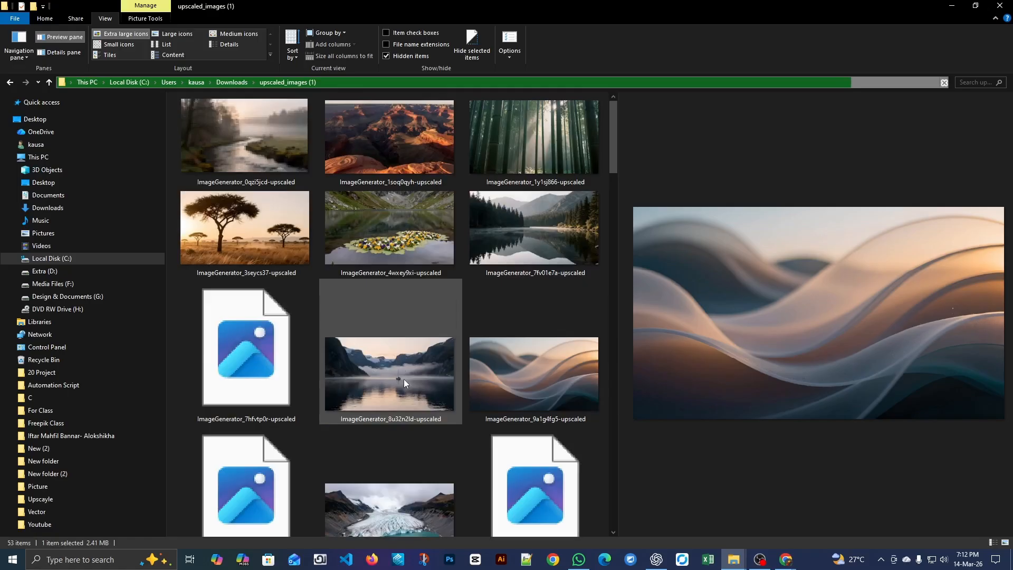
{"action": "left_click", "coordinate": [409, 253]}
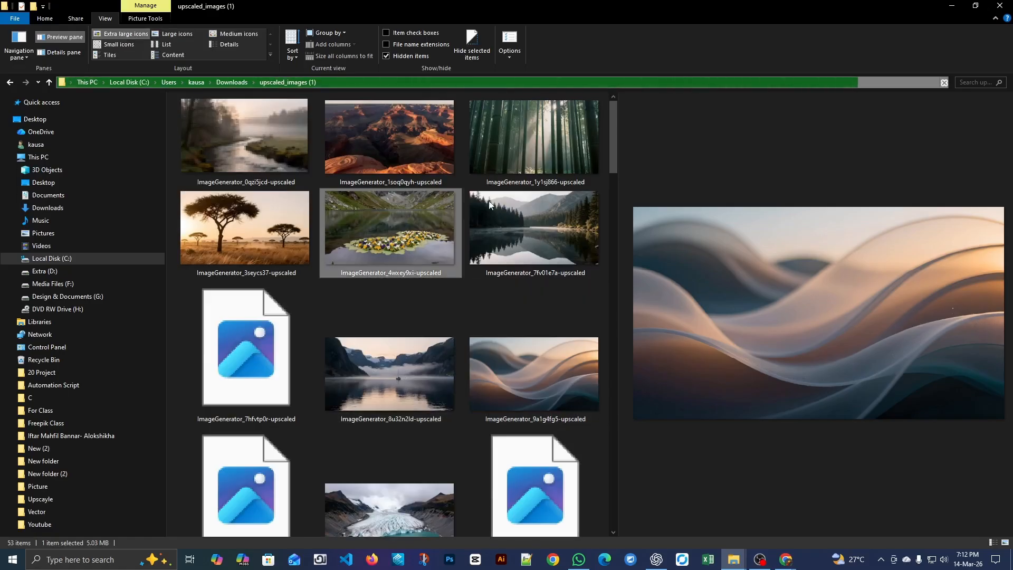
{"action": "scroll", "coordinate": [445, 235], "scroll_direction": "down", "scroll_amount": 2}
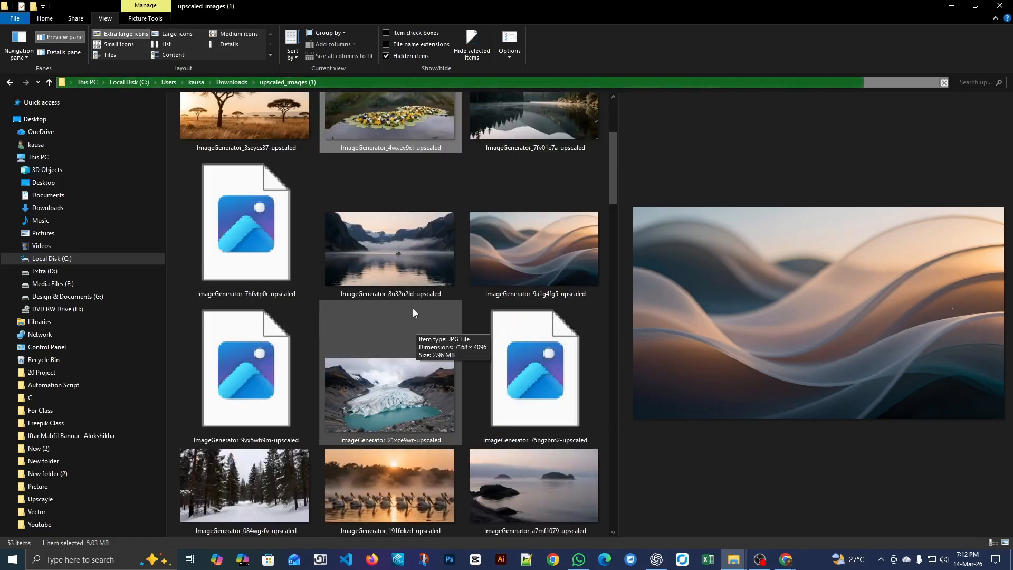
{"action": "scroll", "coordinate": [414, 364], "scroll_direction": "down", "scroll_amount": 4}
{"action": "left_click", "coordinate": [403, 357]}
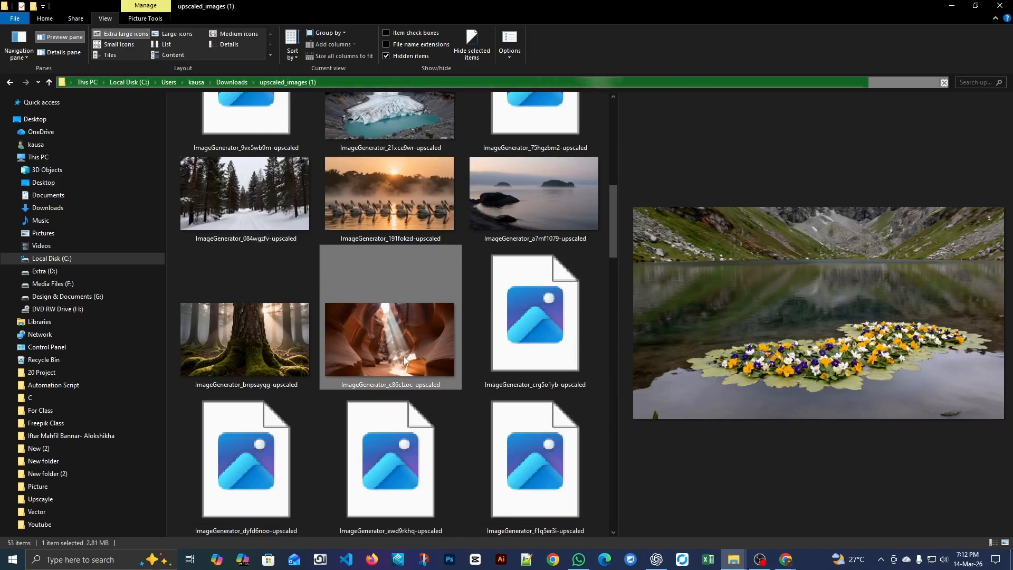
Step: Open the lake flowers image ImageGenerator_4wxey9xi-upscaled, examine the flowers up close and close the viewer
{"action": "scroll", "coordinate": [401, 361], "scroll_direction": "up", "scroll_amount": 5}
{"action": "left_click", "coordinate": [392, 245]}
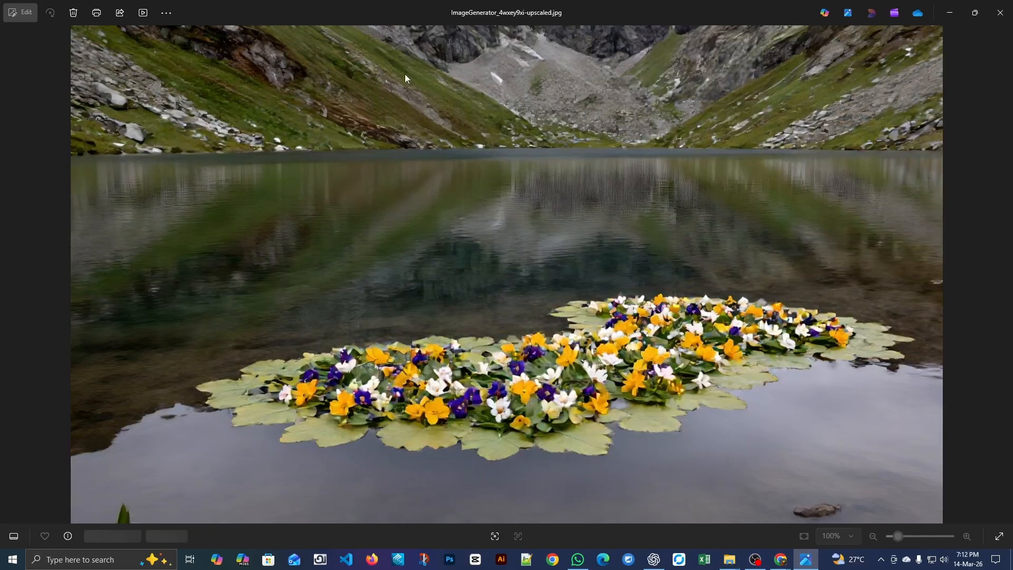
{"action": "scroll", "coordinate": [452, 455], "scroll_direction": "up", "scroll_amount": 3}
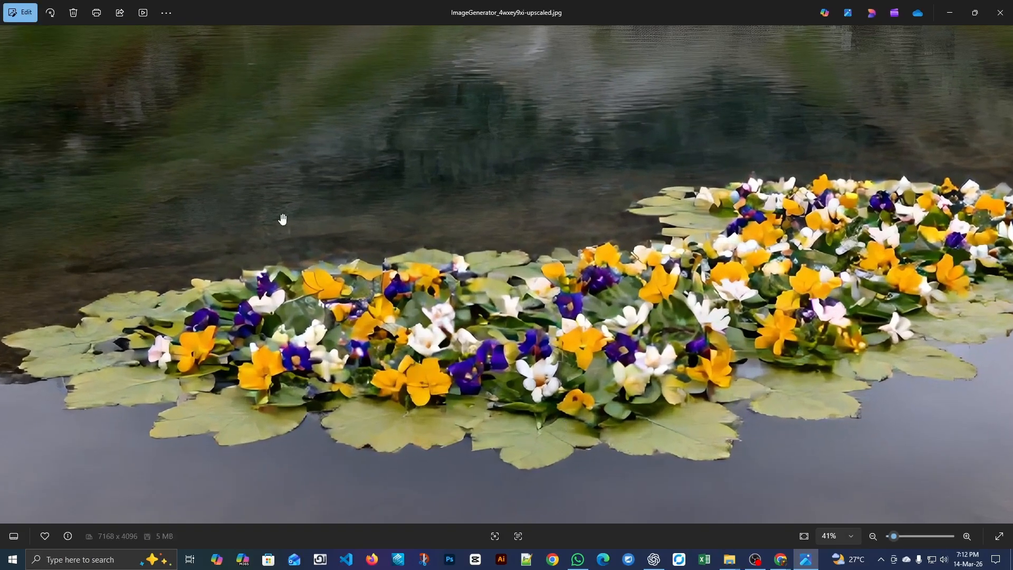
{"action": "scroll", "coordinate": [209, 414], "scroll_direction": "down", "scroll_amount": 3}
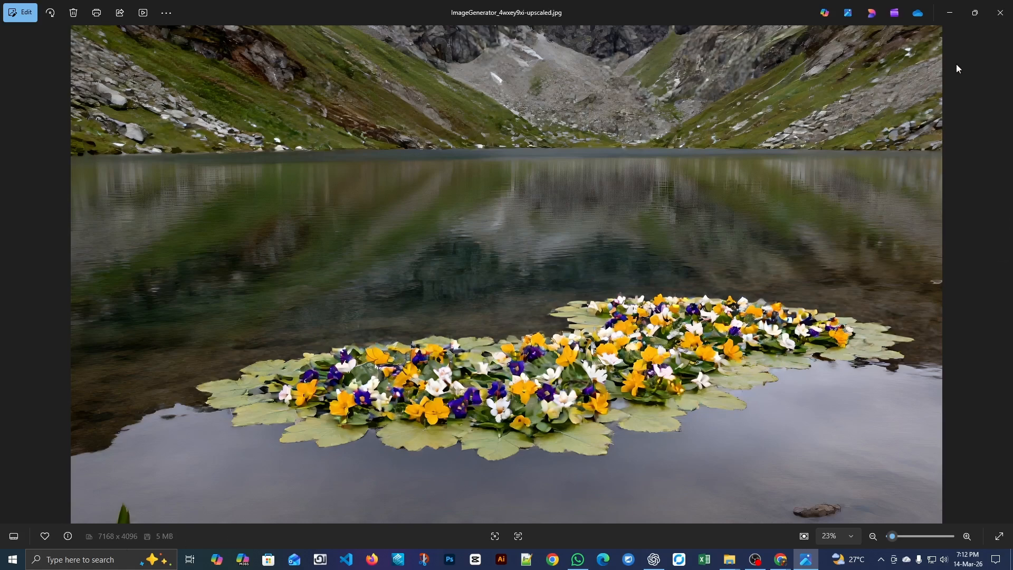
{"action": "left_click", "coordinate": [1000, 13]}
Step: Look through the rest of the upscaled images and preview the rock arch and lava field pictures
{"action": "scroll", "coordinate": [428, 305], "scroll_direction": "down", "scroll_amount": 8}
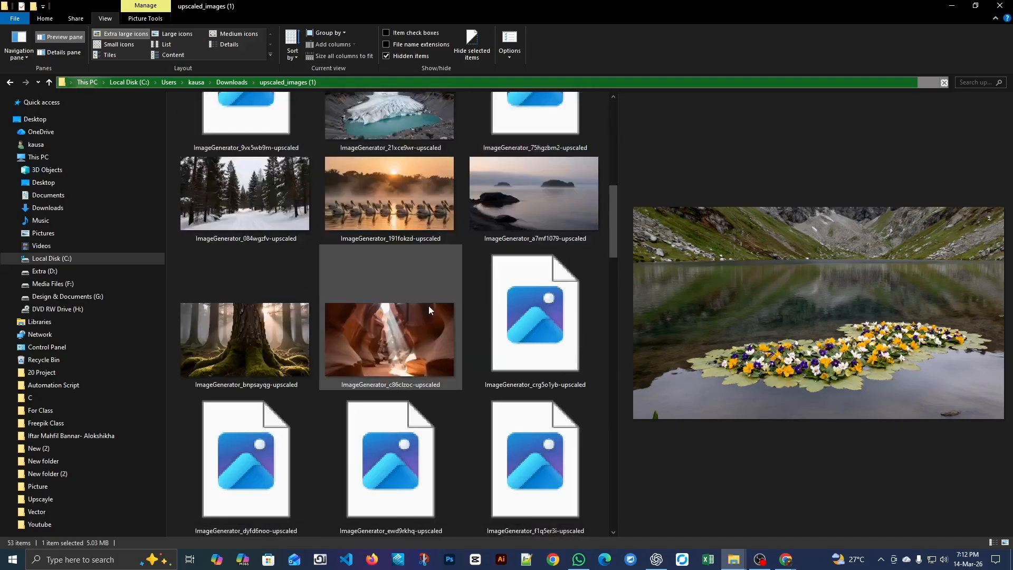
{"action": "scroll", "coordinate": [457, 343], "scroll_direction": "up", "scroll_amount": 8}
{"action": "scroll", "coordinate": [463, 345], "scroll_direction": "down", "scroll_amount": 10}
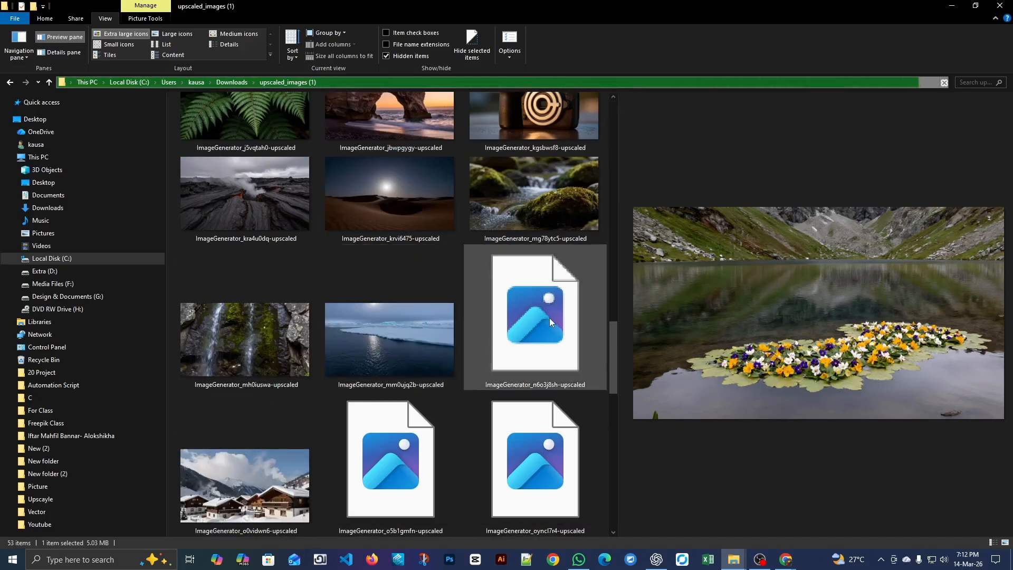
{"action": "scroll", "coordinate": [549, 316], "scroll_direction": "up", "scroll_amount": 3}
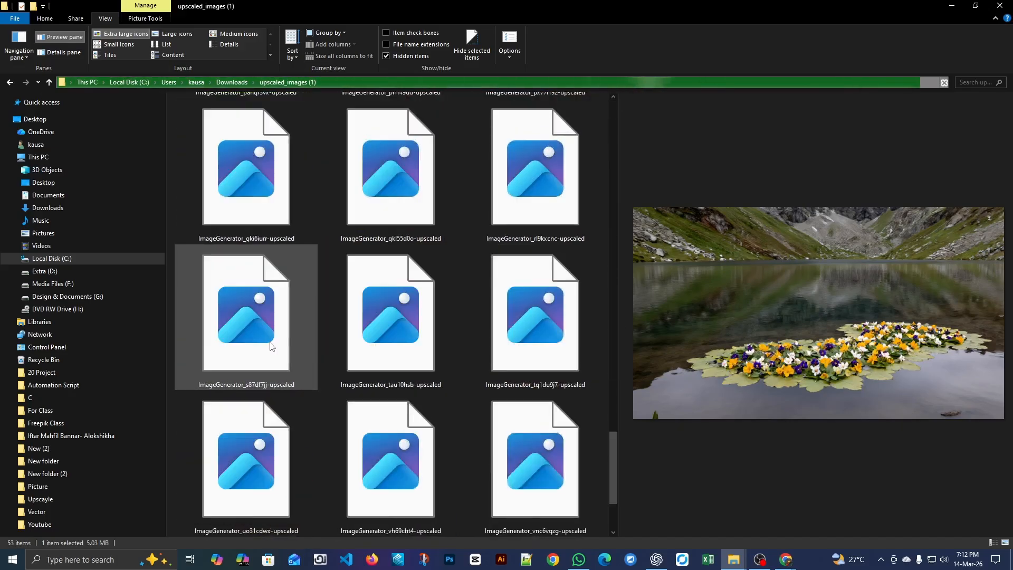
{"action": "scroll", "coordinate": [393, 321], "scroll_direction": "down", "scroll_amount": 1}
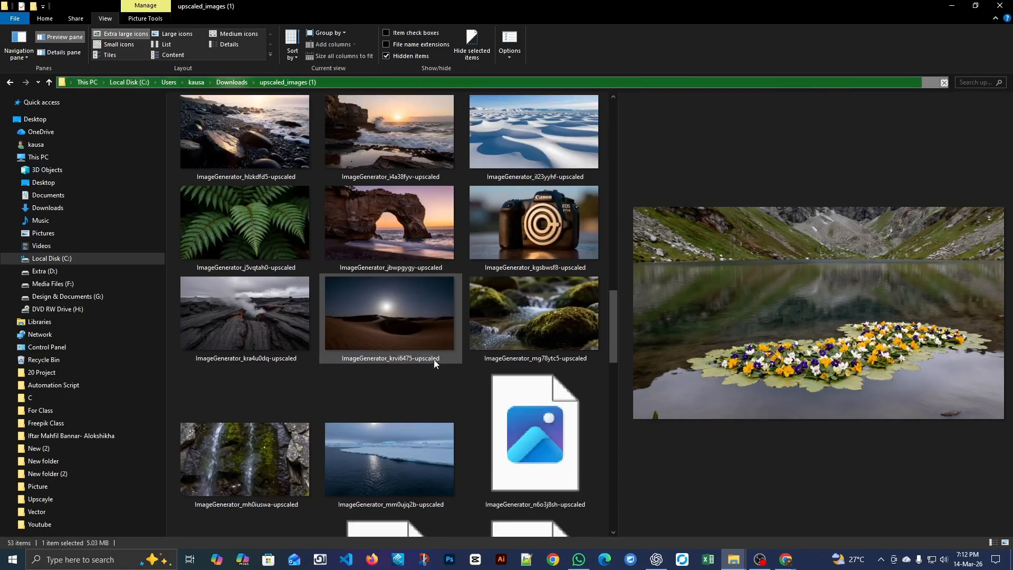
{"action": "left_click", "coordinate": [412, 255]}
{"action": "left_click", "coordinate": [255, 327]}
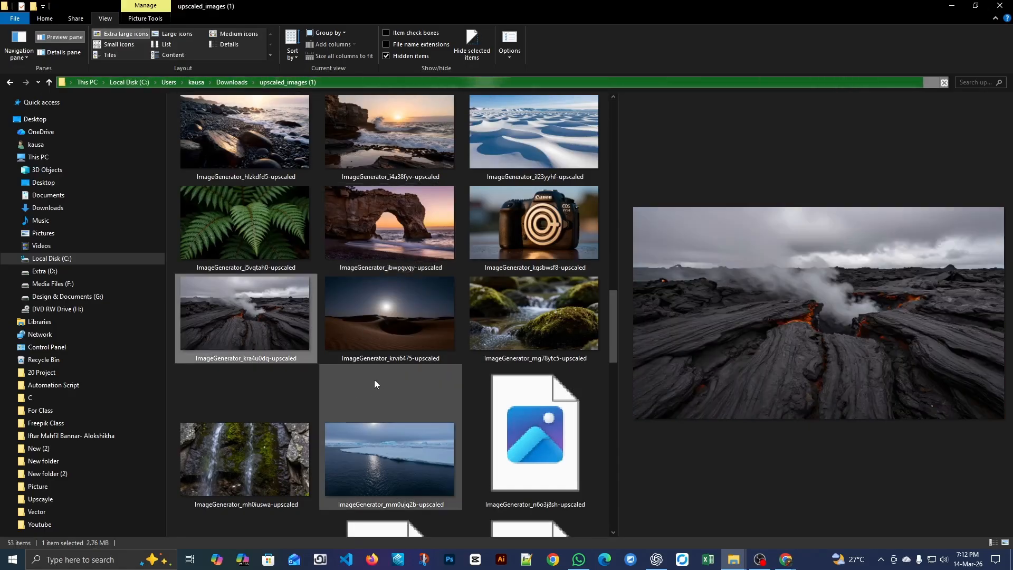
{"action": "scroll", "coordinate": [375, 379], "scroll_direction": "up", "scroll_amount": 10}
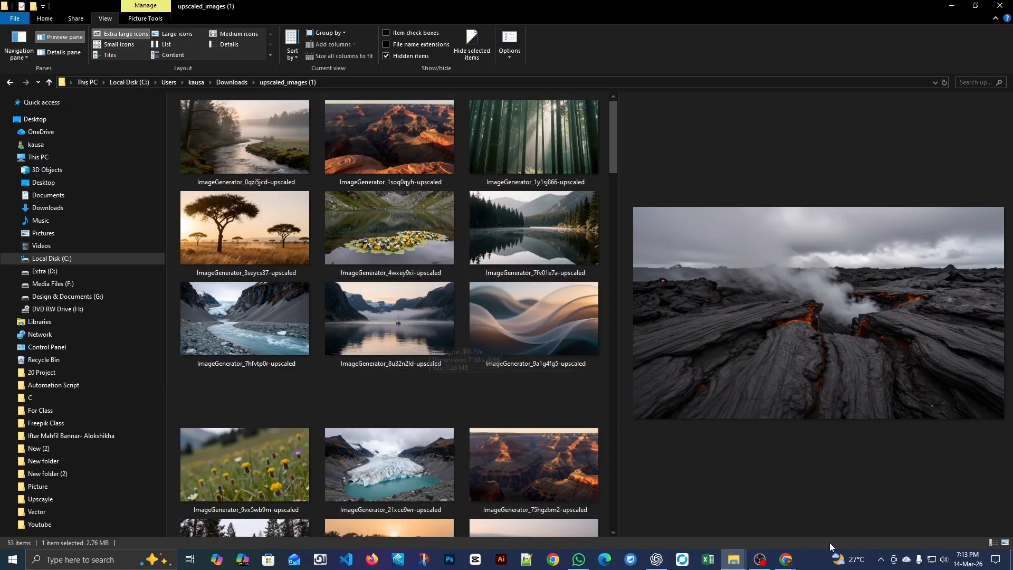
Step: Switch back to Chrome and go to the PixcraftAI chat assistant home page
{"action": "left_click", "coordinate": [786, 559]}
{"action": "left_click", "coordinate": [789, 504]}
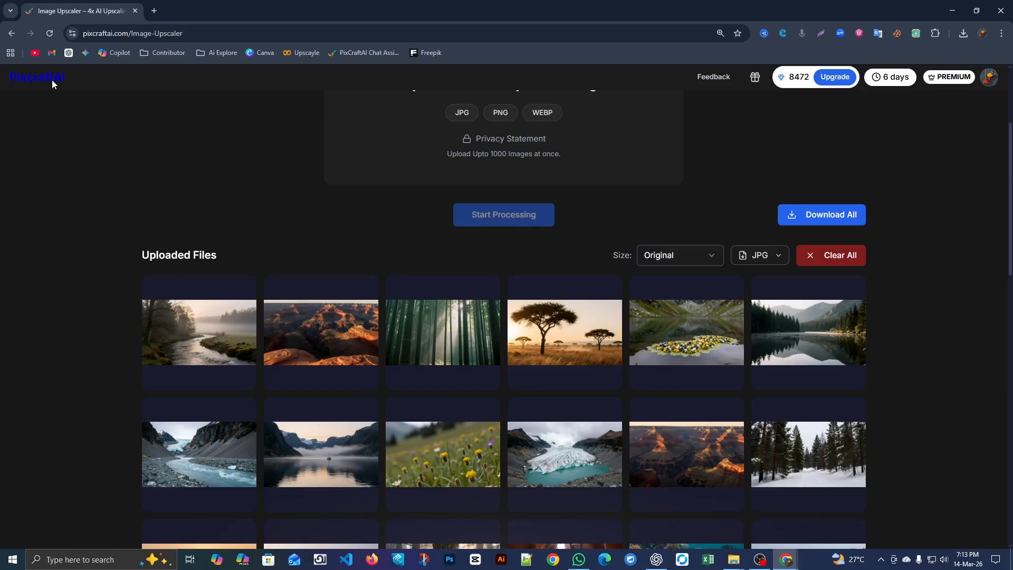
{"action": "left_click", "coordinate": [358, 48]}
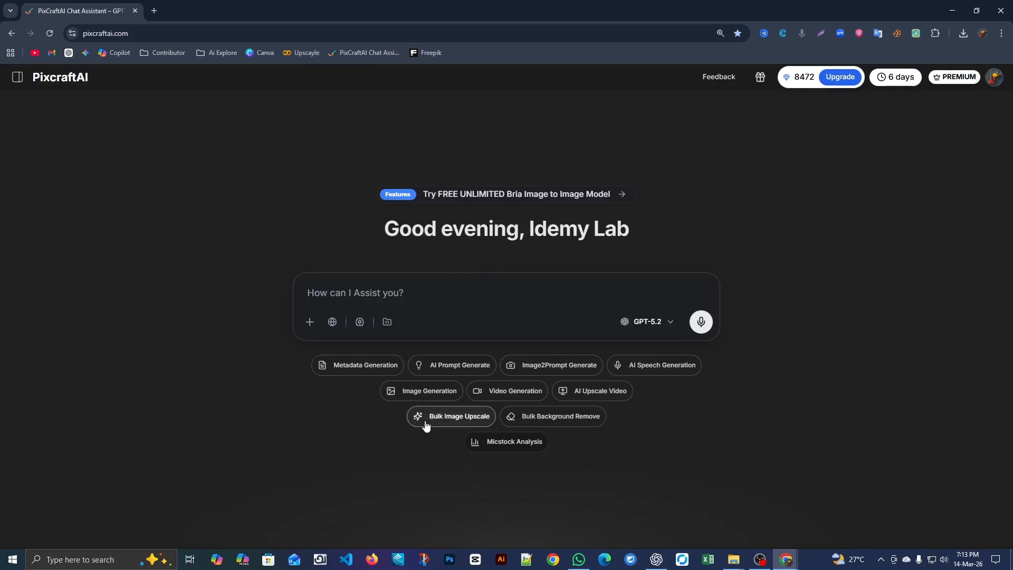
Step: Open the metadata generation tool and set the minimum title words to 25 and minimum keywords to 43
{"action": "left_click", "coordinate": [369, 371]}
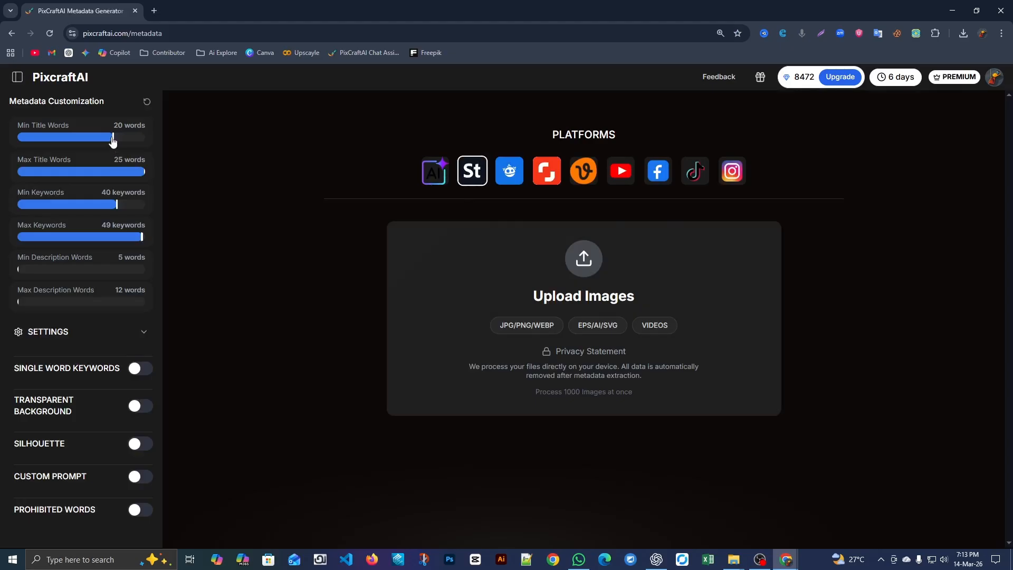
{"action": "left_click_drag", "start_coordinate": [113, 137], "coordinate": [181, 136]}
{"action": "left_click_drag", "start_coordinate": [117, 205], "coordinate": [126, 205]}
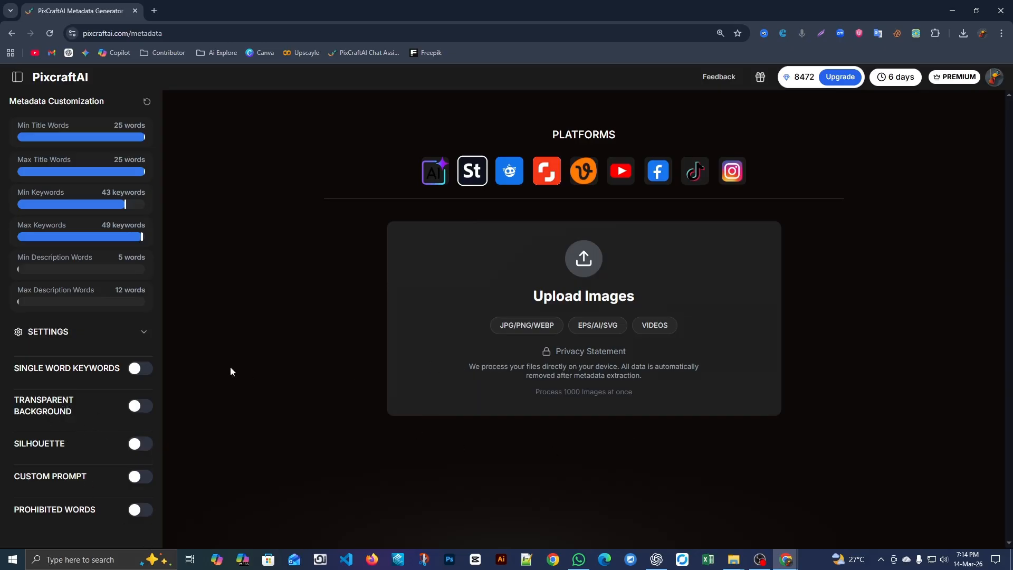
Step: Upload all images from the upscaled_images (1) folder in Downloads to the metadata generator
{"action": "left_click", "coordinate": [584, 259]}
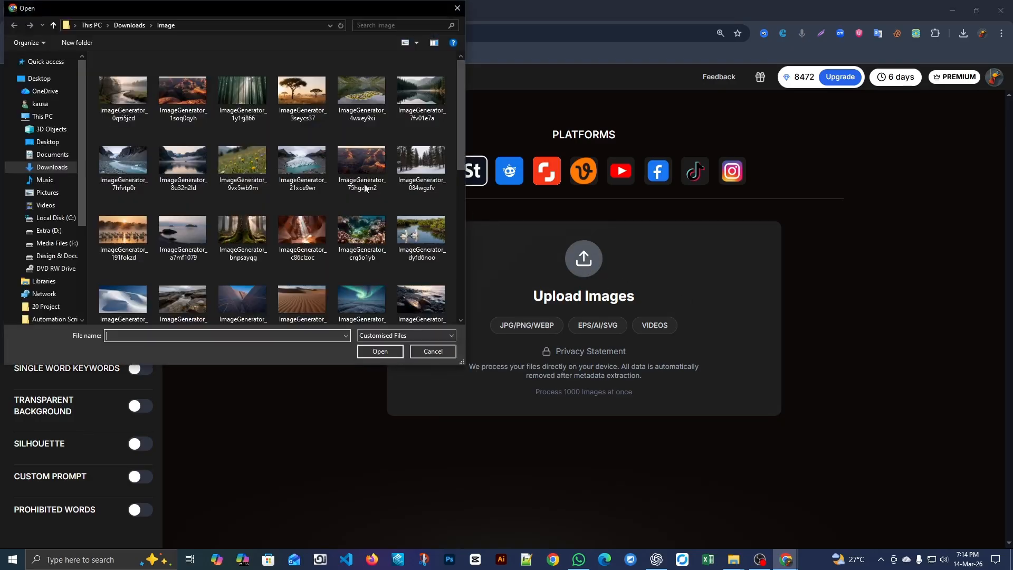
{"action": "left_click", "coordinate": [143, 28]}
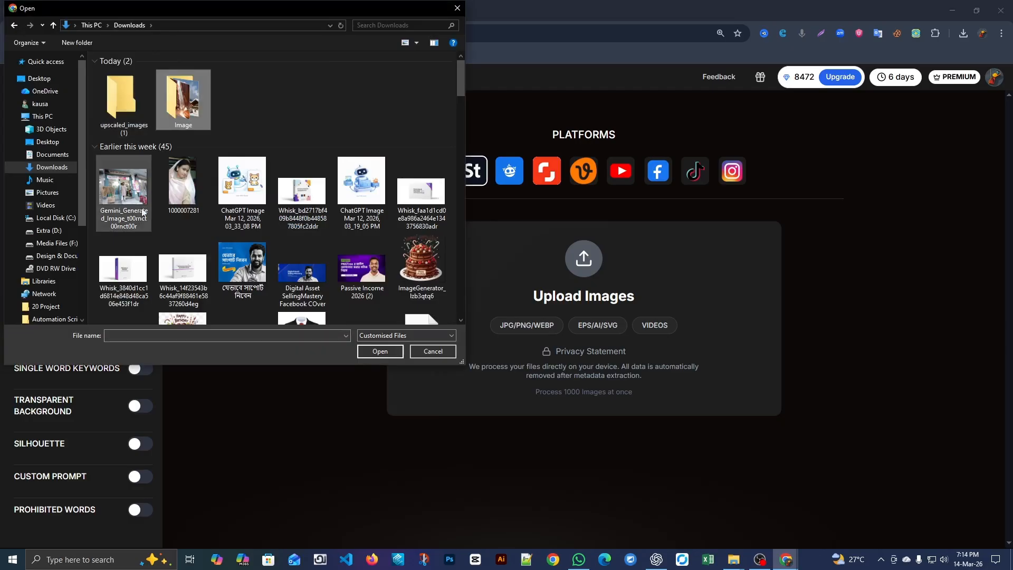
{"action": "double_click", "coordinate": [129, 97]}
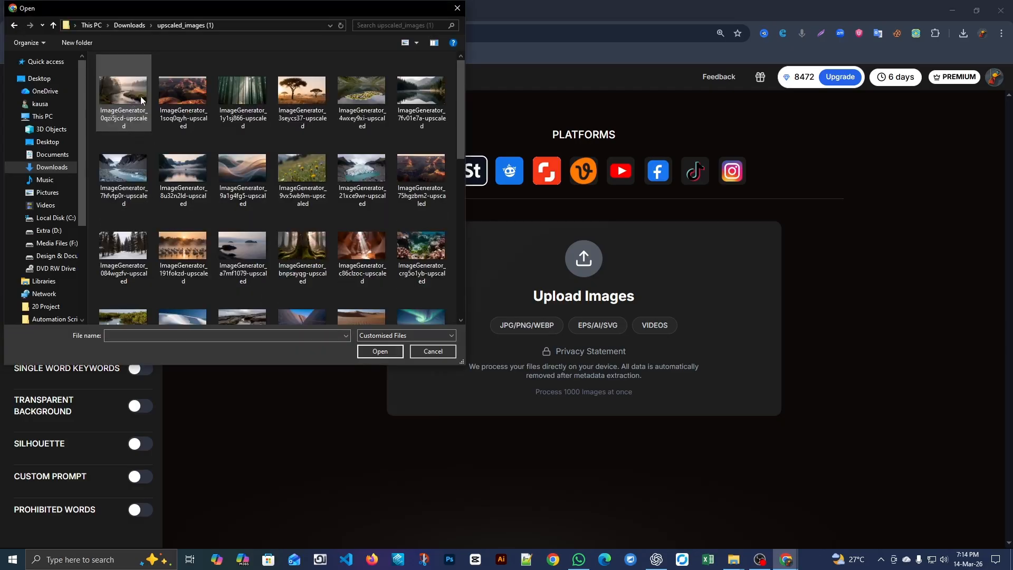
{"action": "left_click", "coordinate": [238, 191]}
{"action": "key", "text": "ctrl+a"}
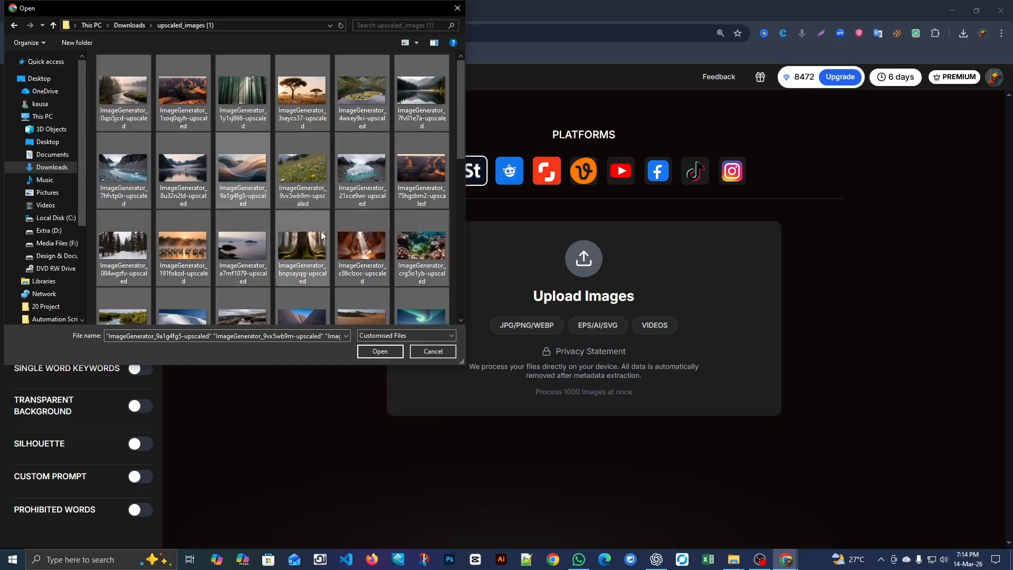
{"action": "left_click", "coordinate": [381, 351]}
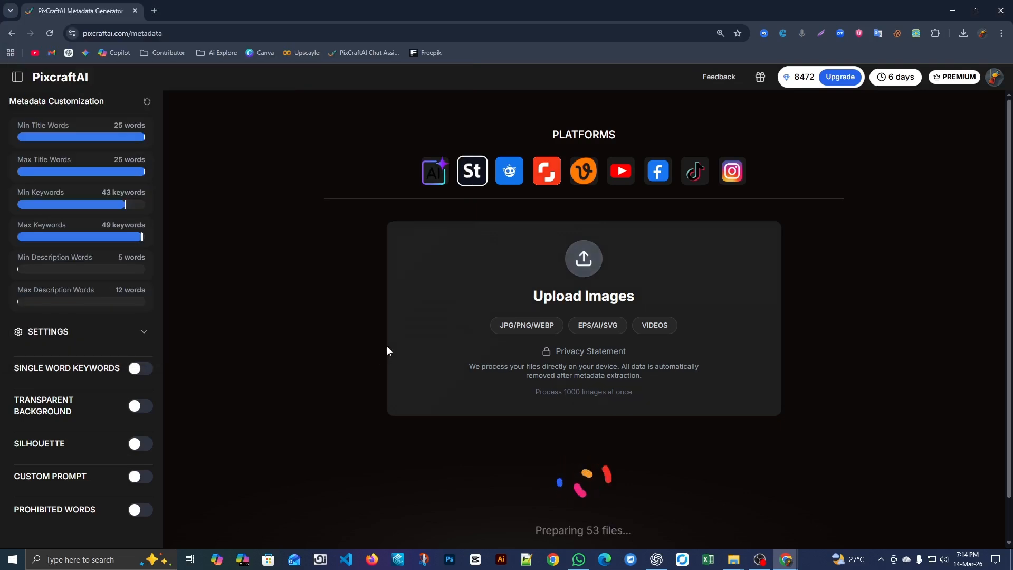
Step: Look over the queued images and generate metadata for all 53 of them
{"action": "scroll", "coordinate": [432, 393], "scroll_direction": "down", "scroll_amount": 3}
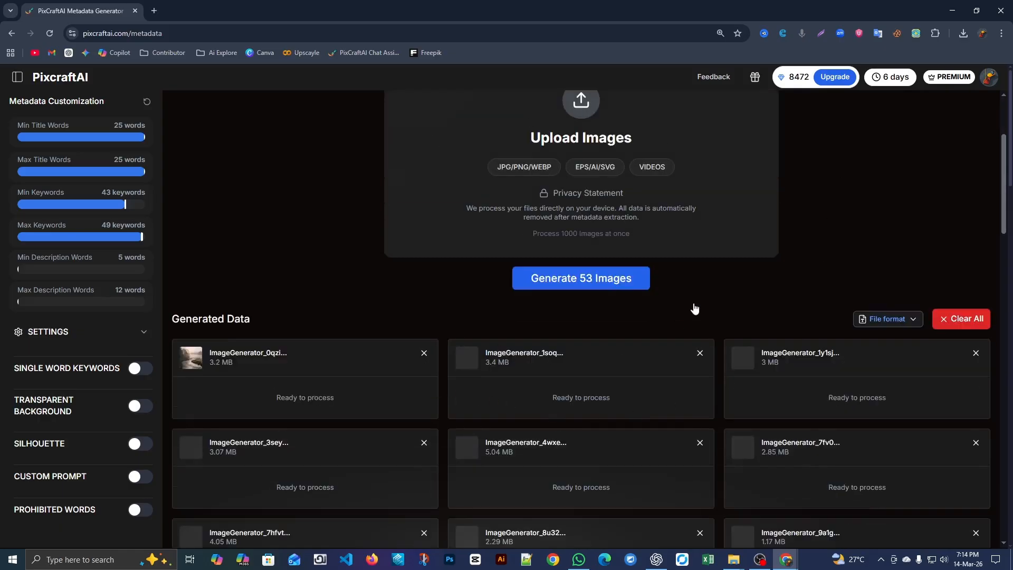
{"action": "scroll", "coordinate": [686, 369], "scroll_direction": "down", "scroll_amount": 7}
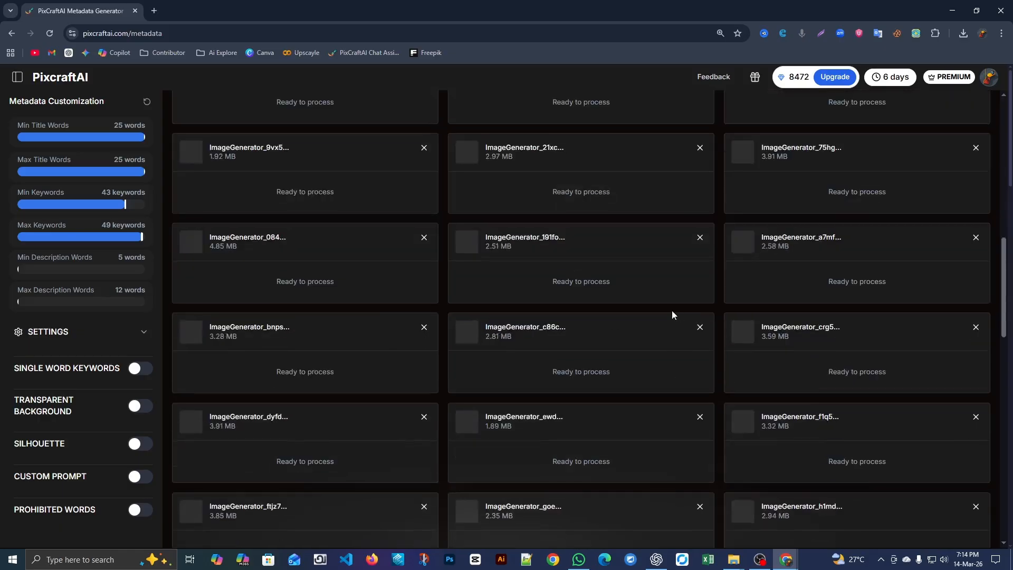
{"action": "scroll", "coordinate": [613, 371], "scroll_direction": "up", "scroll_amount": 2}
{"action": "scroll", "coordinate": [610, 363], "scroll_direction": "up", "scroll_amount": 8}
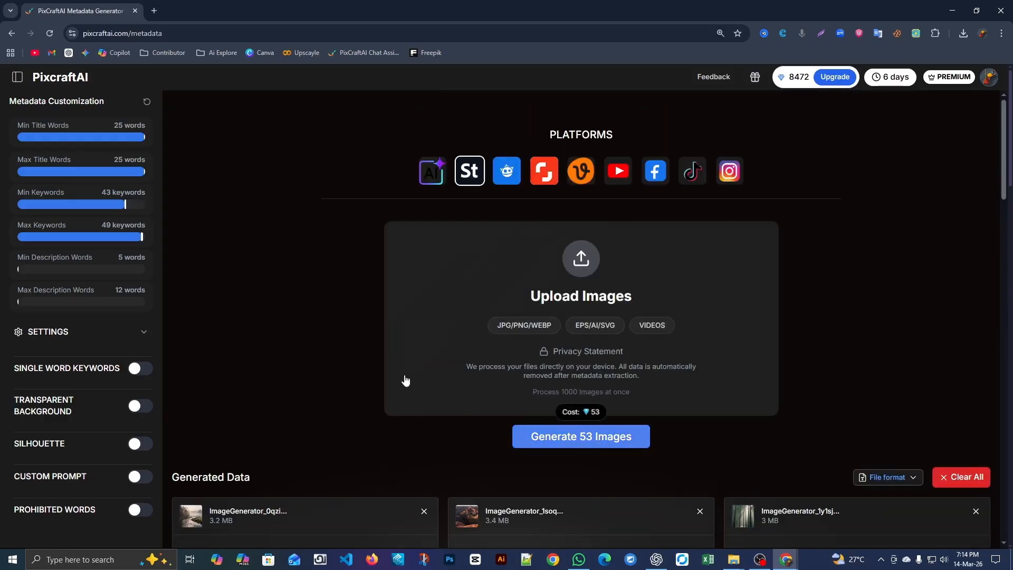
{"action": "left_click", "coordinate": [575, 446]}
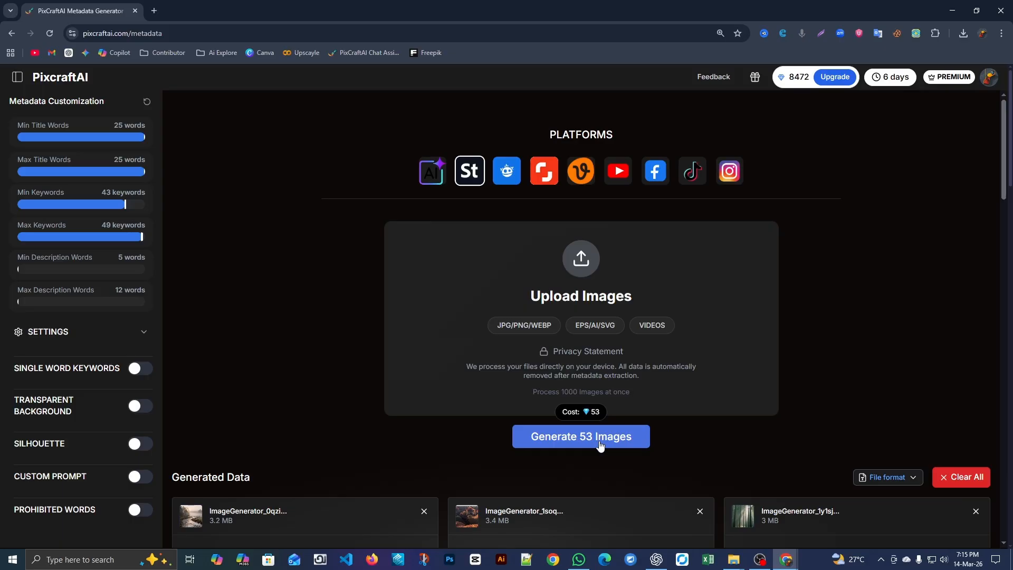
Step: Review the generated titles and keywords of the misty river and canyon images
{"action": "scroll", "coordinate": [596, 446], "scroll_direction": "down", "scroll_amount": 1}
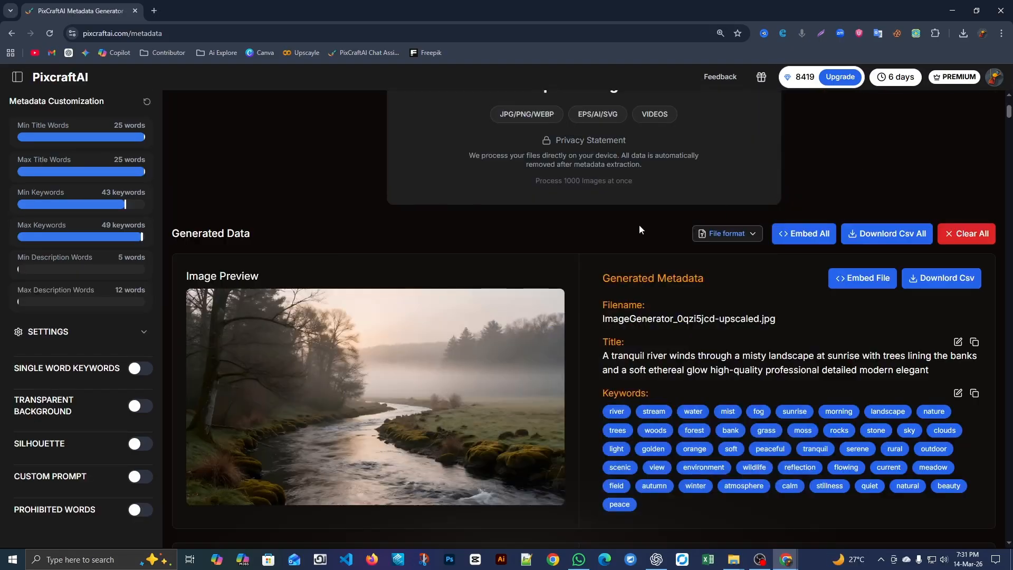
{"action": "scroll", "coordinate": [422, 360], "scroll_direction": "down", "scroll_amount": 3}
{"action": "scroll", "coordinate": [569, 411], "scroll_direction": "down", "scroll_amount": 6}
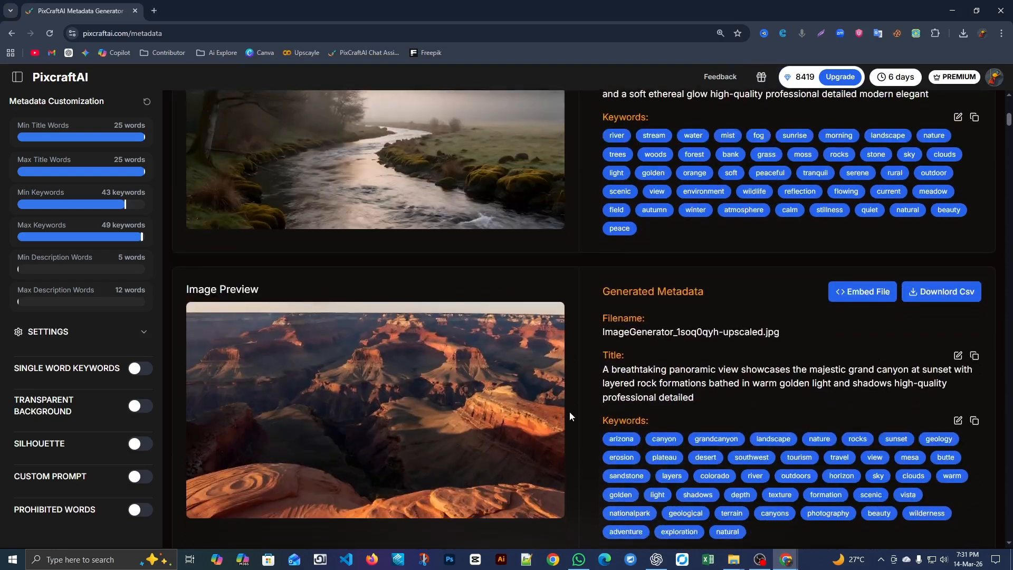
{"action": "scroll", "coordinate": [638, 420], "scroll_direction": "up", "scroll_amount": 1}
{"action": "scroll", "coordinate": [639, 420], "scroll_direction": "up", "scroll_amount": 12}
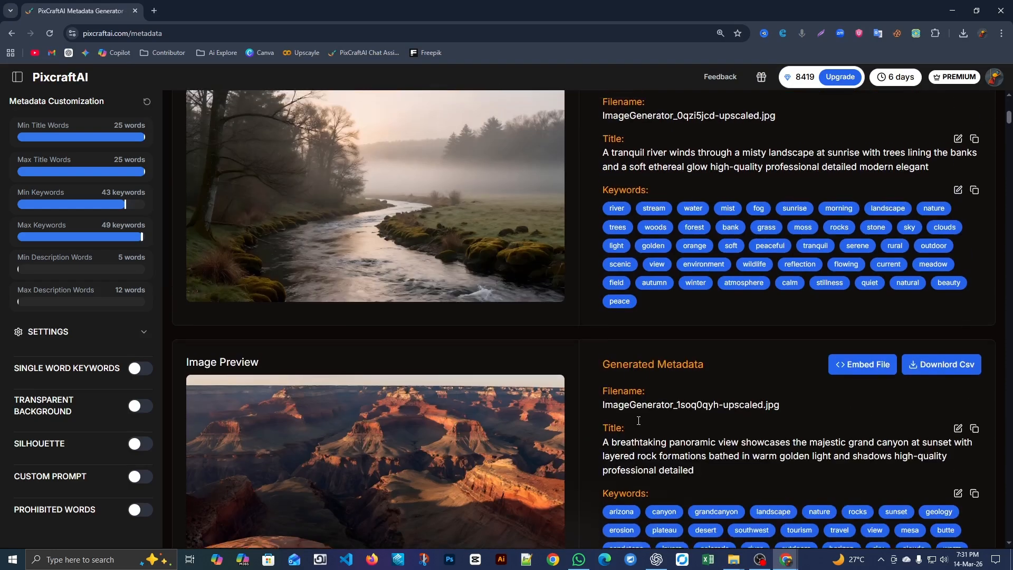
{"action": "scroll", "coordinate": [603, 413], "scroll_direction": "down", "scroll_amount": 2}
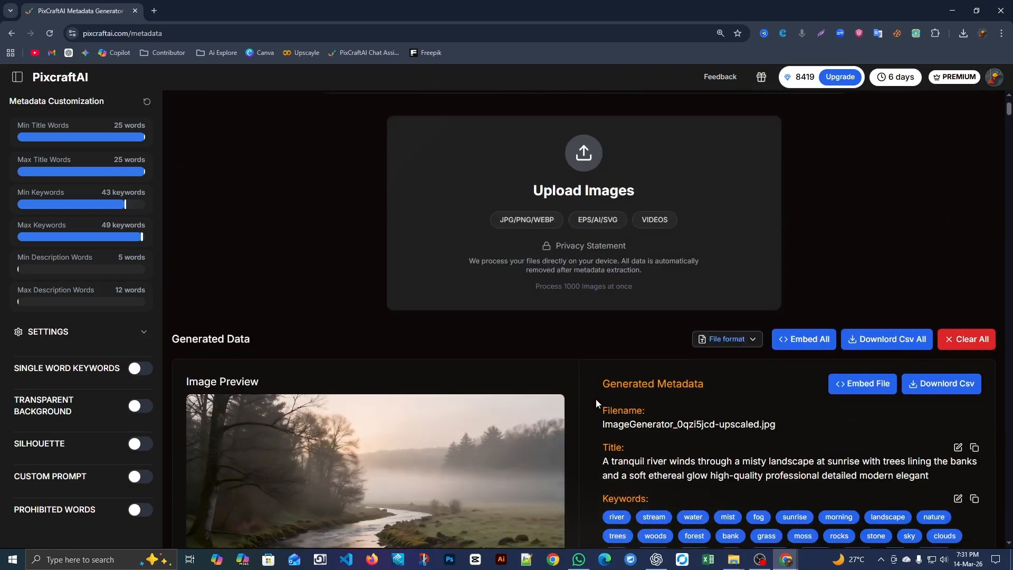
Step: Examine the available file format options for the generated metadata without choosing one
{"action": "left_click", "coordinate": [749, 340]}
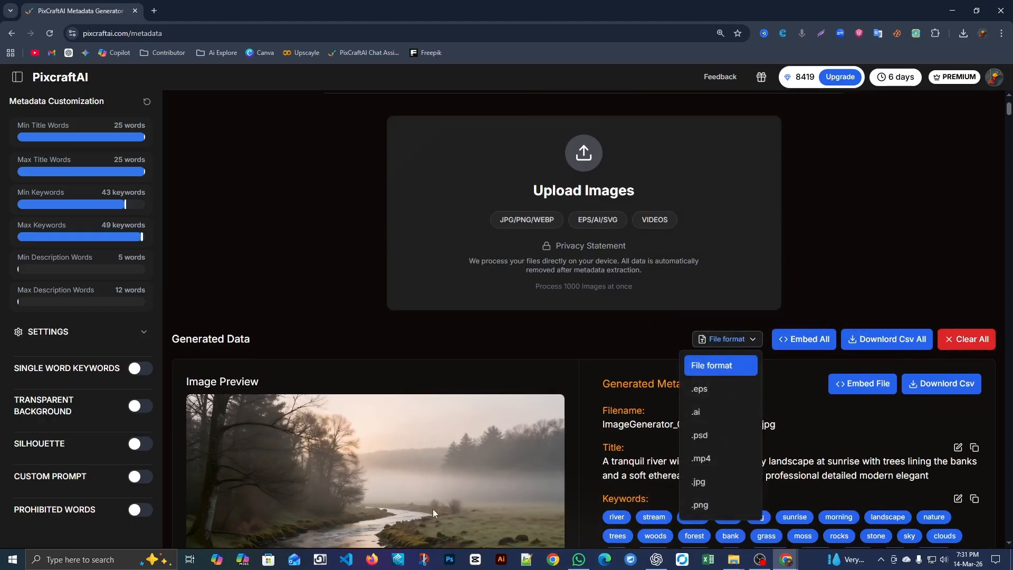
{"action": "left_click", "coordinate": [628, 428]}
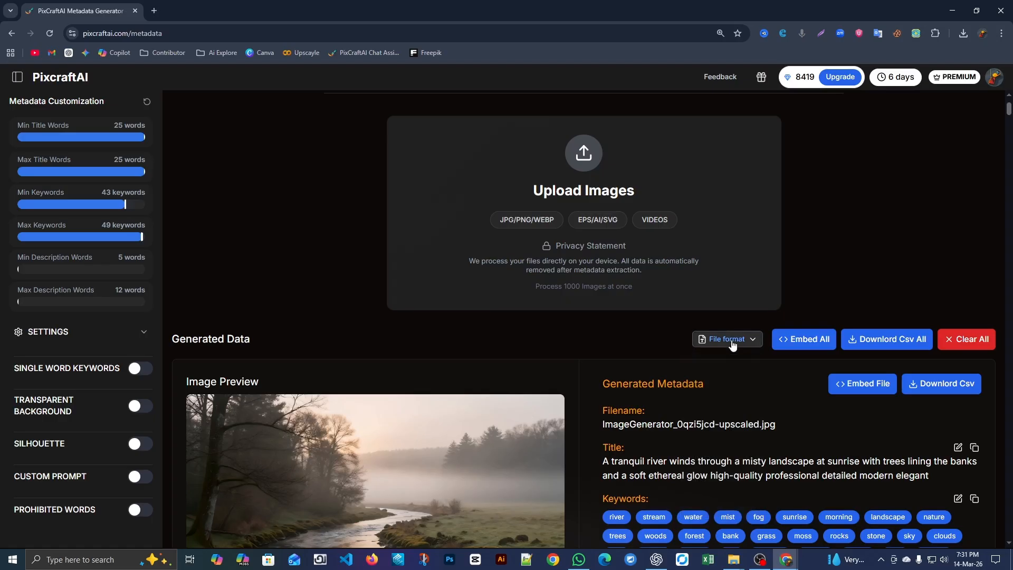
{"action": "left_click", "coordinate": [696, 338]}
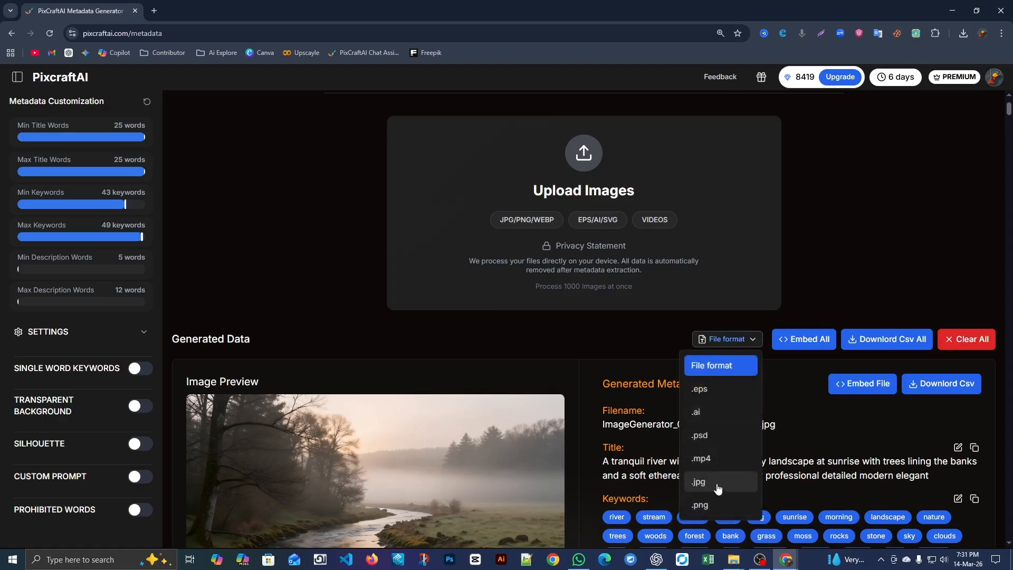
{"action": "left_click", "coordinate": [638, 434]}
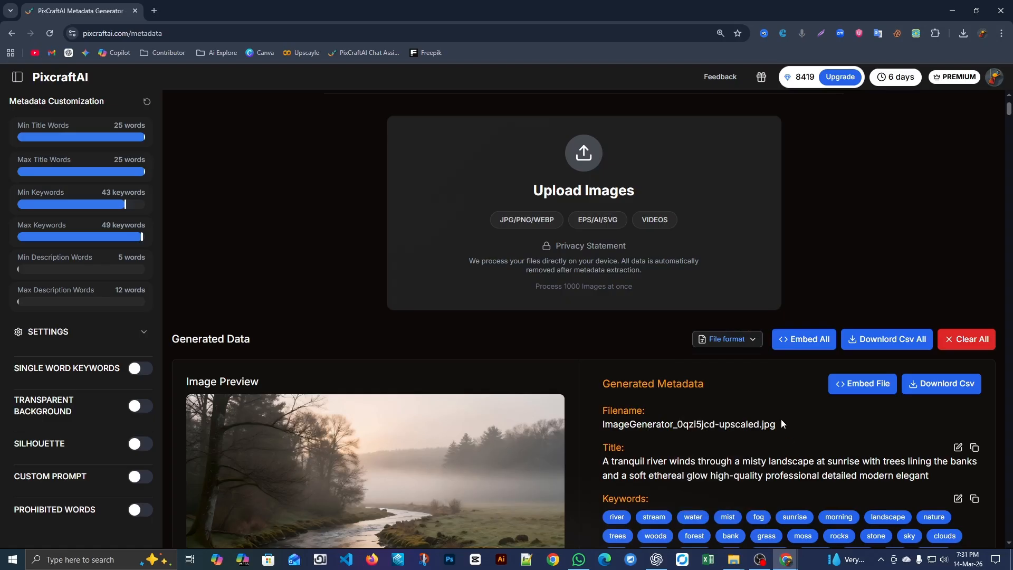
{"action": "left_click", "coordinate": [688, 418]}
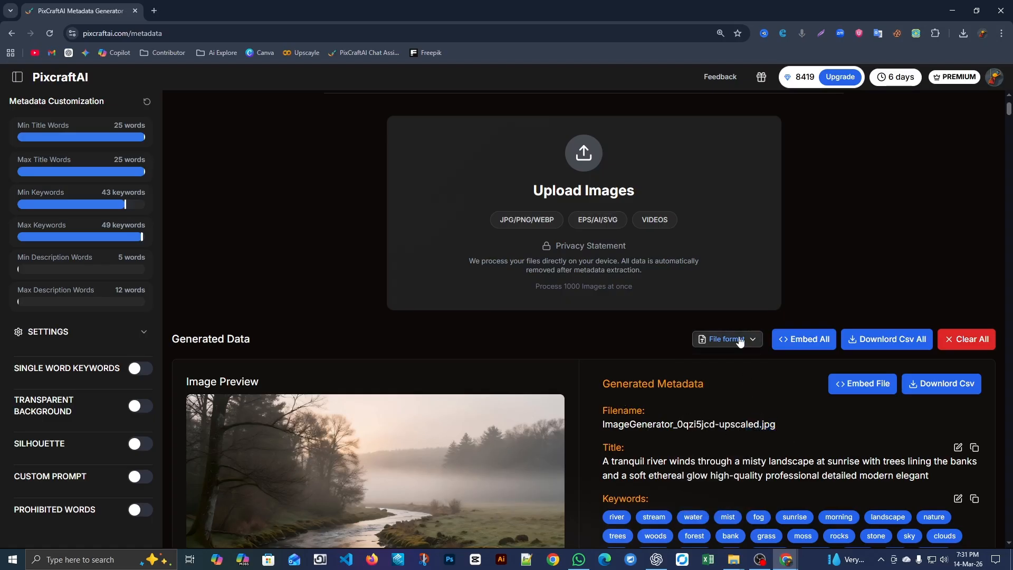
{"action": "left_click", "coordinate": [704, 338]}
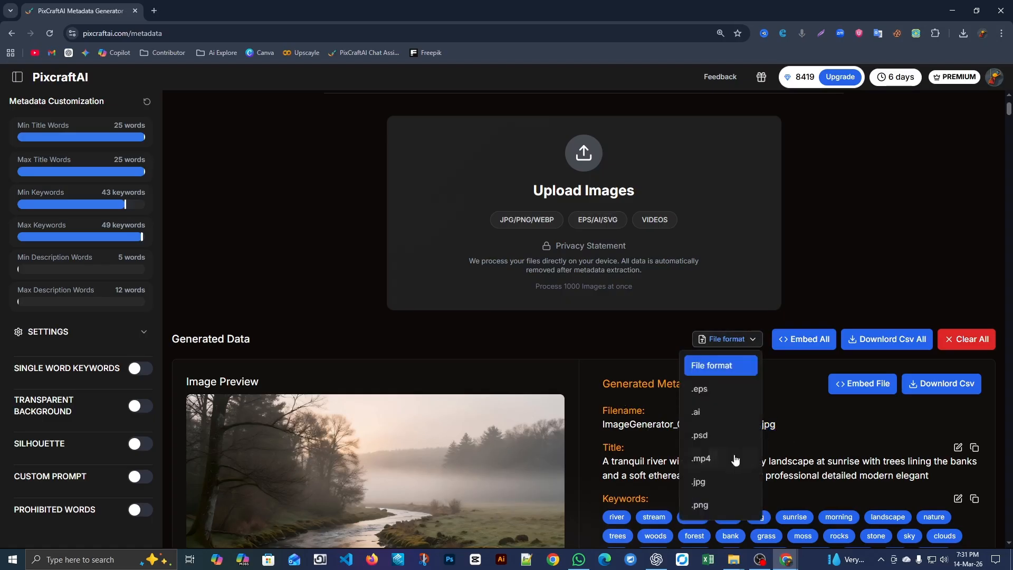
{"action": "left_click", "coordinate": [713, 340]}
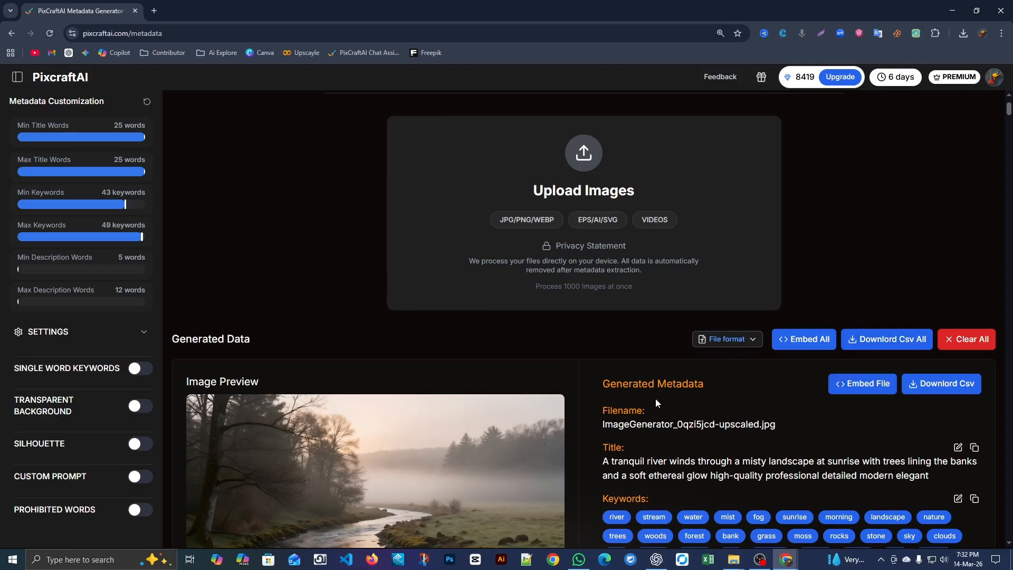
Step: Embed the metadata into all images and show the downloaded images_with_metadata archive in its folder
{"action": "left_click", "coordinate": [812, 343]}
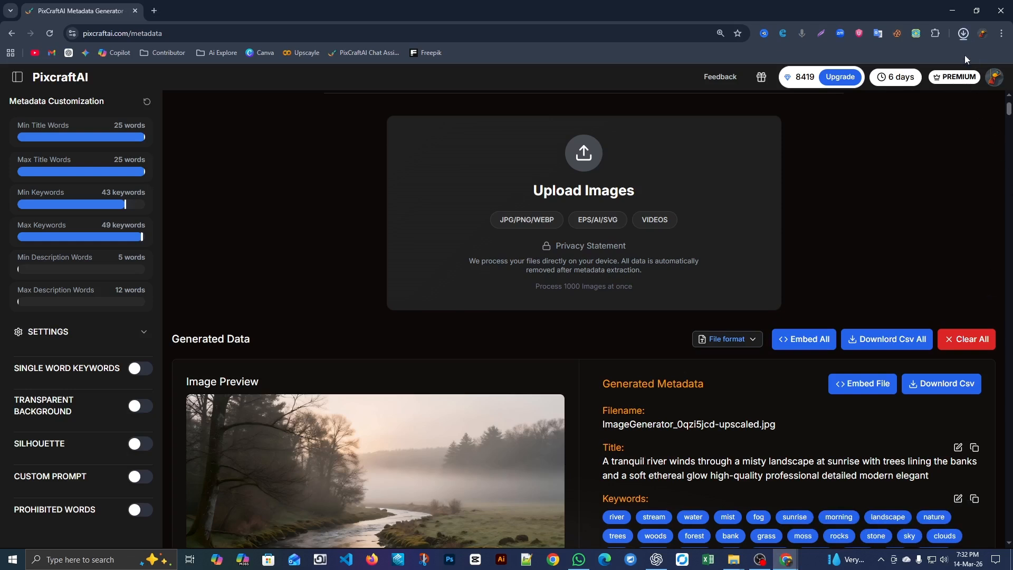
{"action": "left_click", "coordinate": [963, 34]}
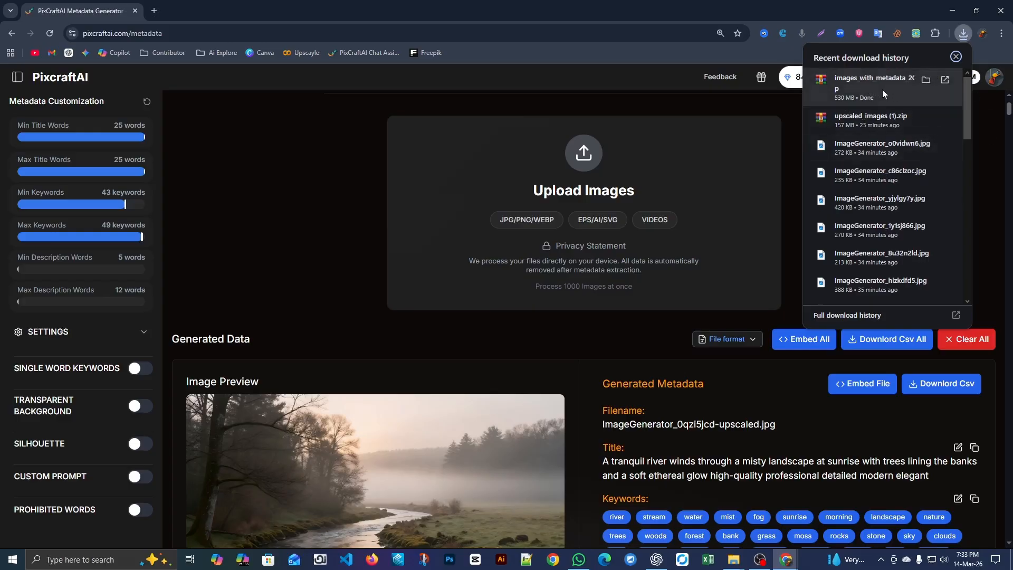
{"action": "left_click", "coordinate": [926, 80]}
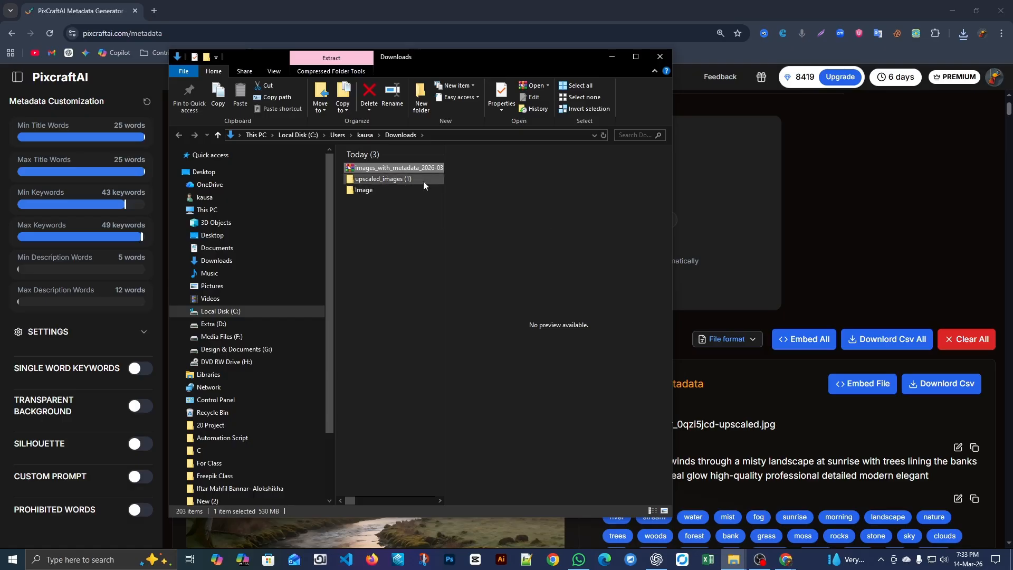
Step: Extract the images_with_metadata archive into a folder named images_with_metadata_2026-03-14 in Downloads
{"action": "right_click", "coordinate": [384, 169]}
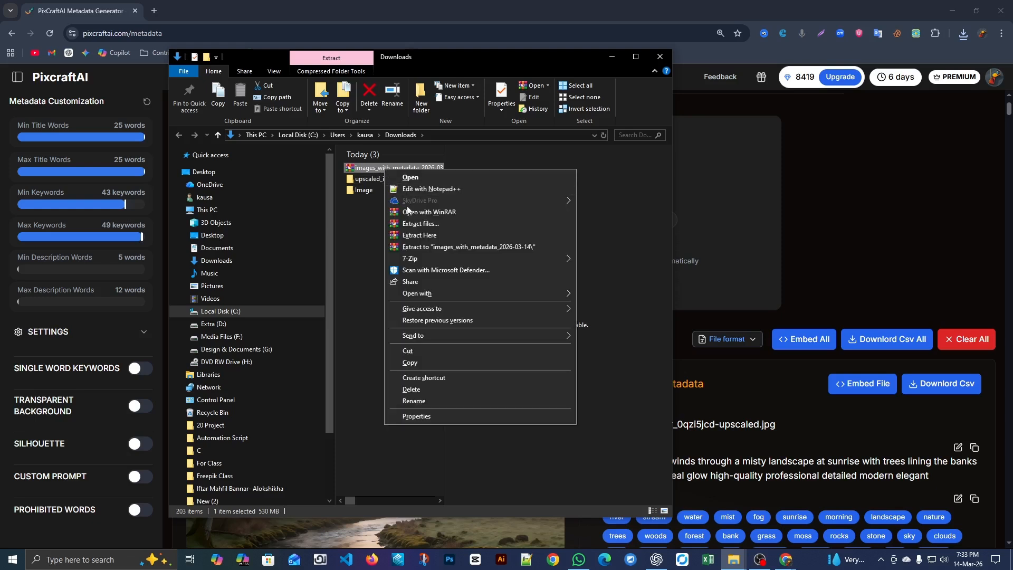
{"action": "left_click", "coordinate": [422, 223]}
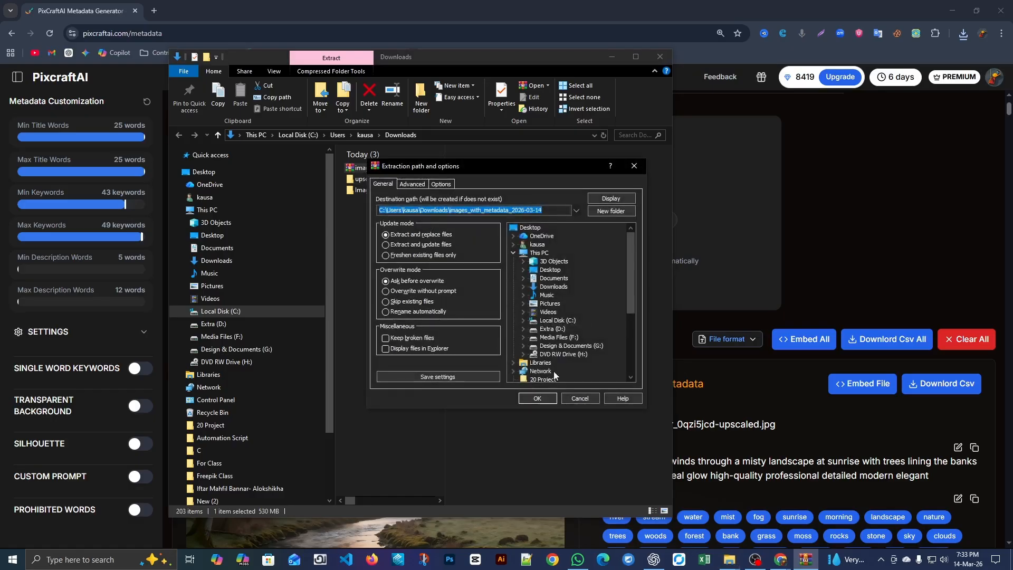
{"action": "left_click", "coordinate": [537, 398]}
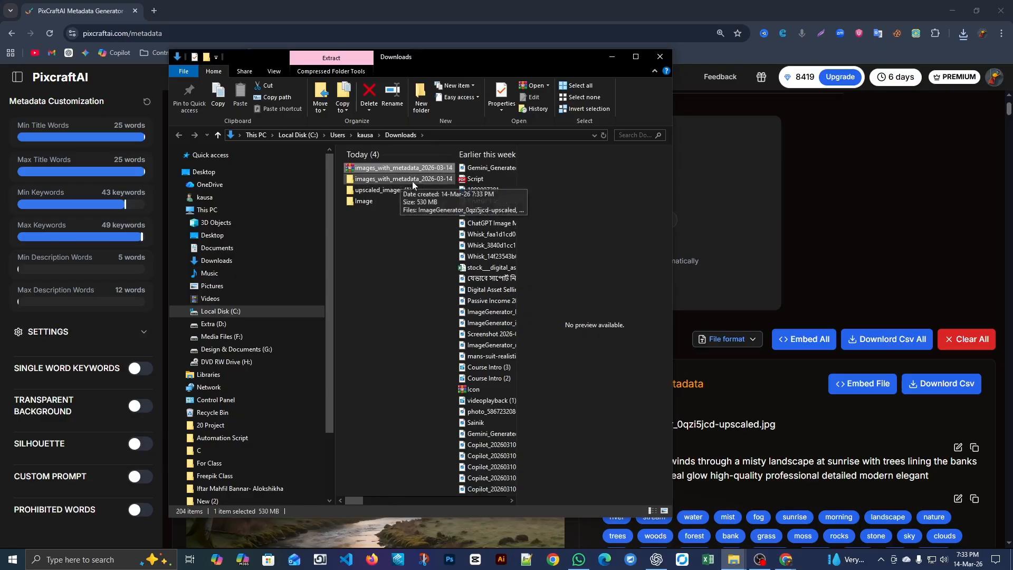
Step: Open the extracted images_with_metadata_2026-03-14 folder, look through its images and maximize the window
{"action": "double_click", "coordinate": [433, 181]}
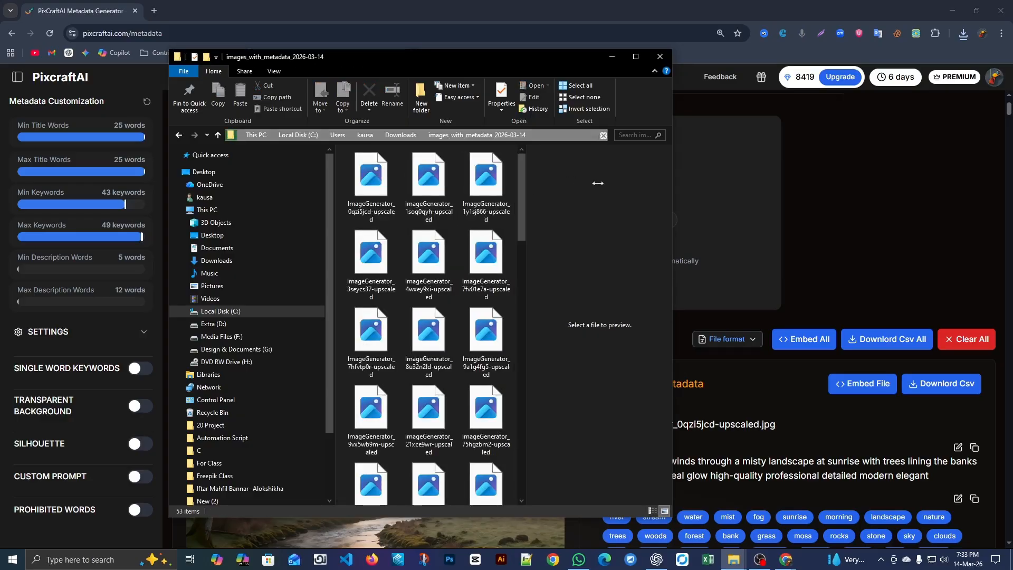
{"action": "left_click", "coordinate": [372, 188]}
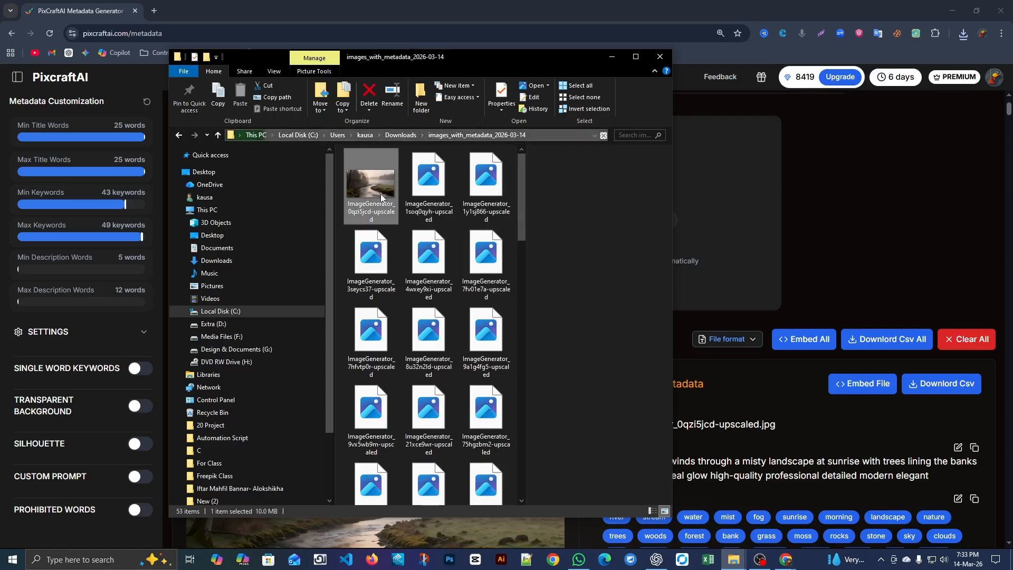
{"action": "scroll", "coordinate": [383, 317], "scroll_direction": "down", "scroll_amount": 15}
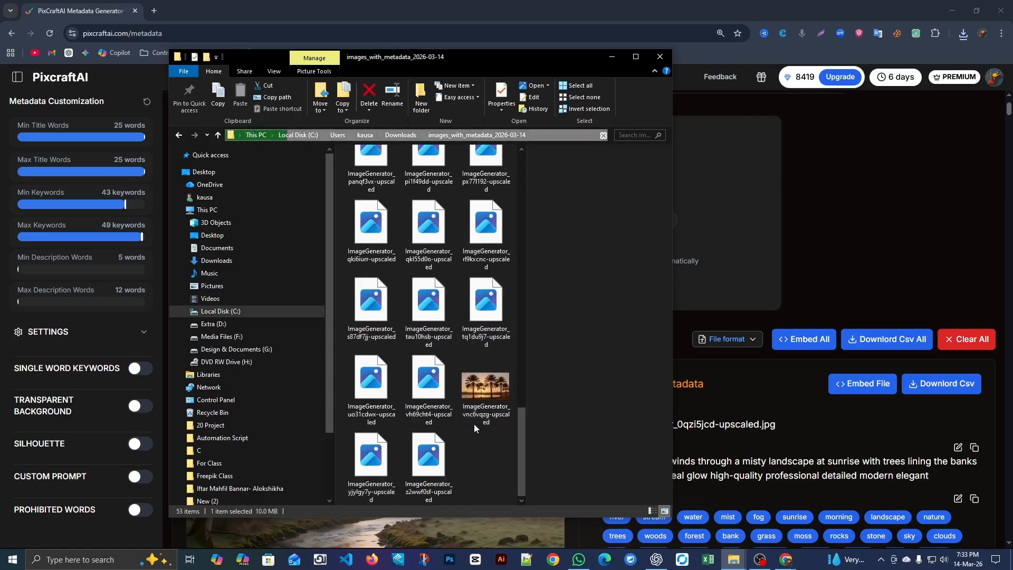
{"action": "left_click", "coordinate": [637, 58]}
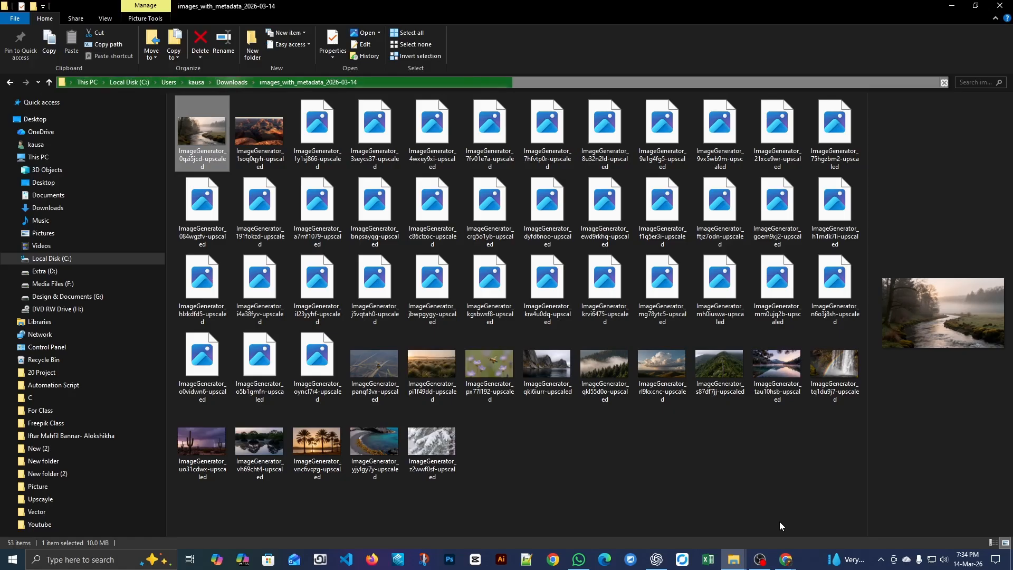
Step: Switch to Chrome, open the bookmarked Adobe Stock contributor site in a new tab and start a new upload
{"action": "left_click", "coordinate": [790, 559]}
{"action": "left_click", "coordinate": [153, 10]}
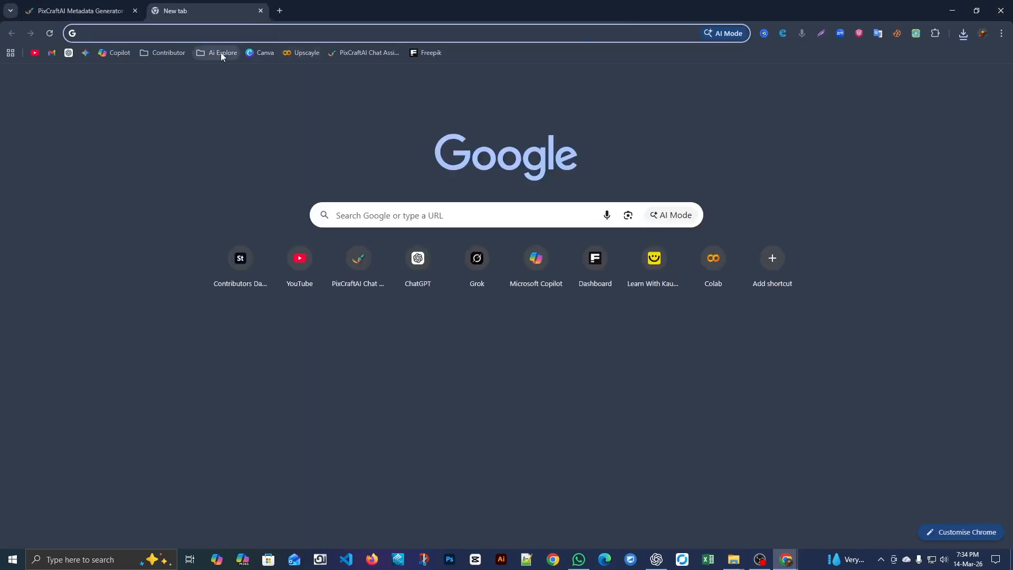
{"action": "left_click", "coordinate": [167, 52]}
{"action": "left_click", "coordinate": [180, 74]}
{"action": "left_click", "coordinate": [892, 81]}
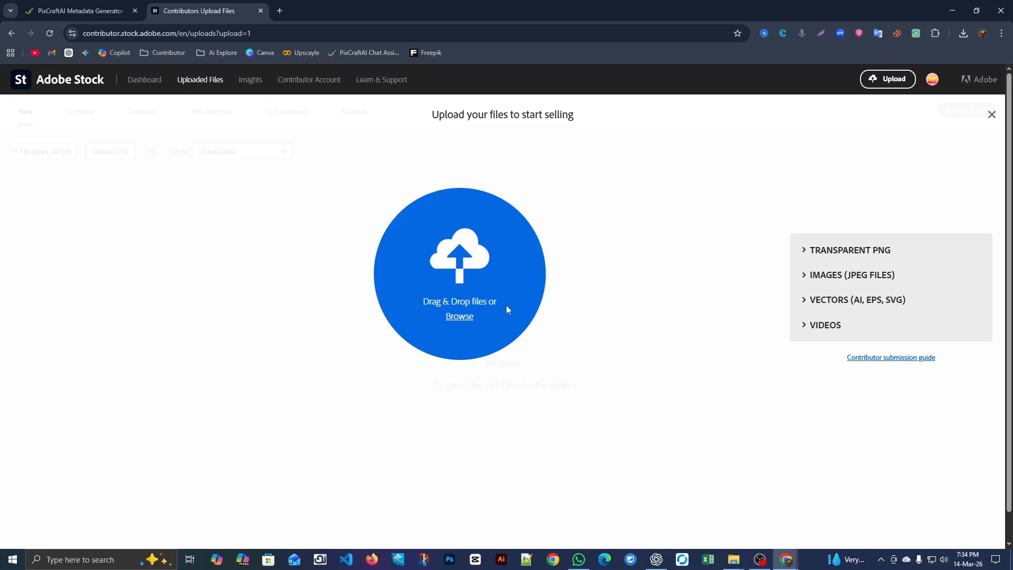
Step: Switch to the images_with_metadata_2026-03-14 folder and delete the camera lens image and the mossy stream image ending in mg78ytc5
{"action": "left_click", "coordinate": [737, 563]}
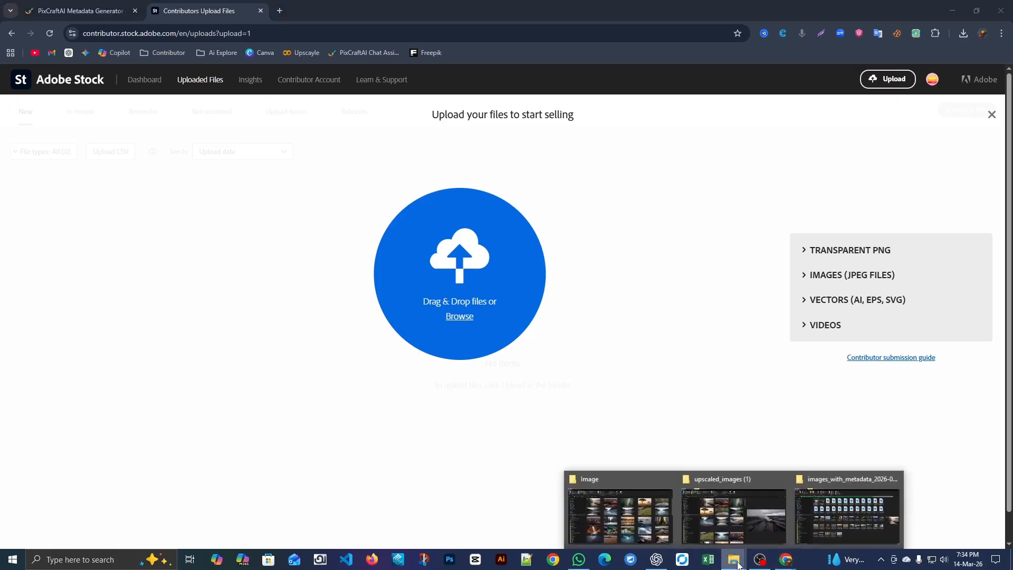
{"action": "left_click", "coordinate": [881, 503]}
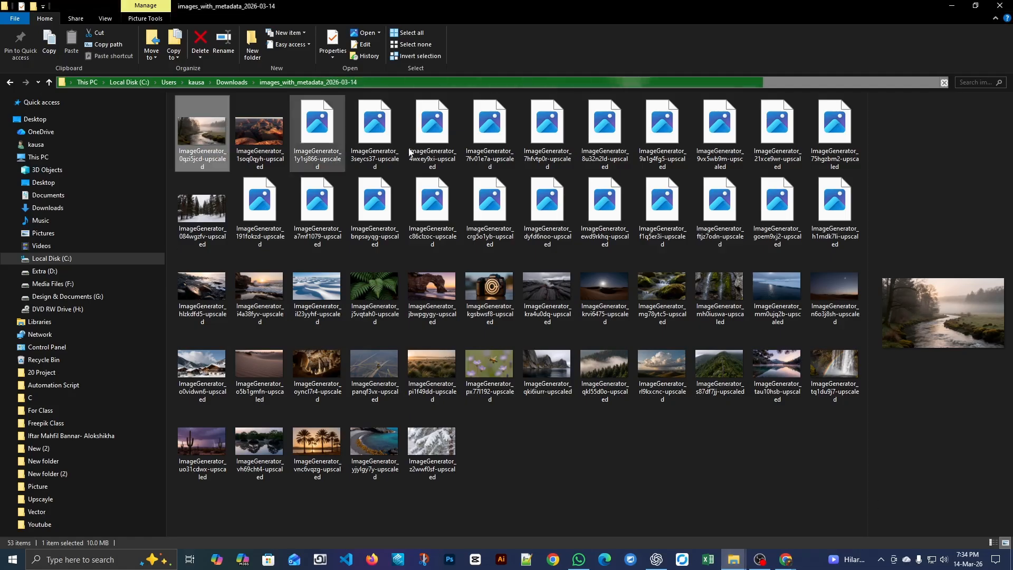
{"action": "left_click", "coordinate": [511, 294]}
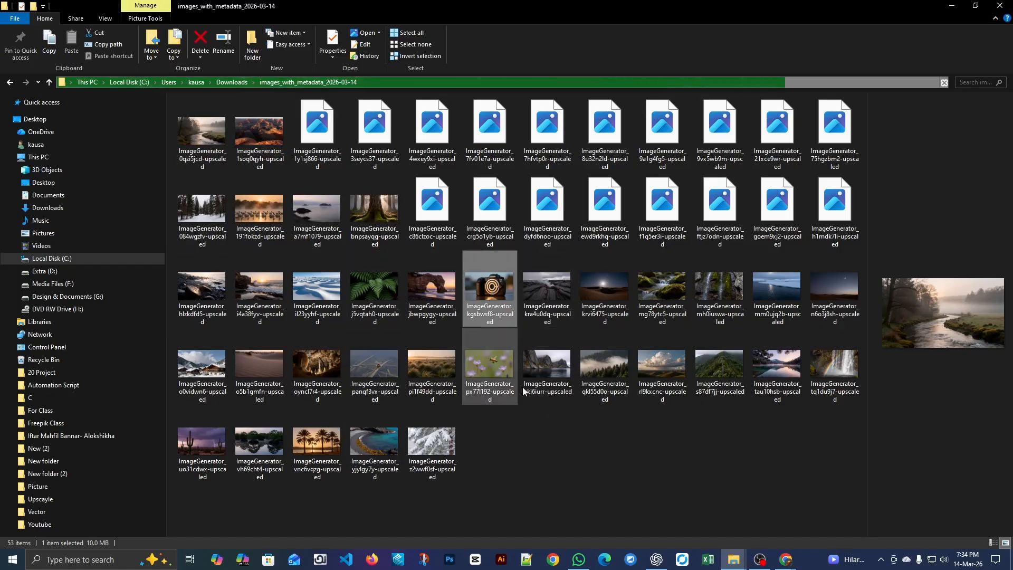
{"action": "left_click", "coordinate": [537, 442]}
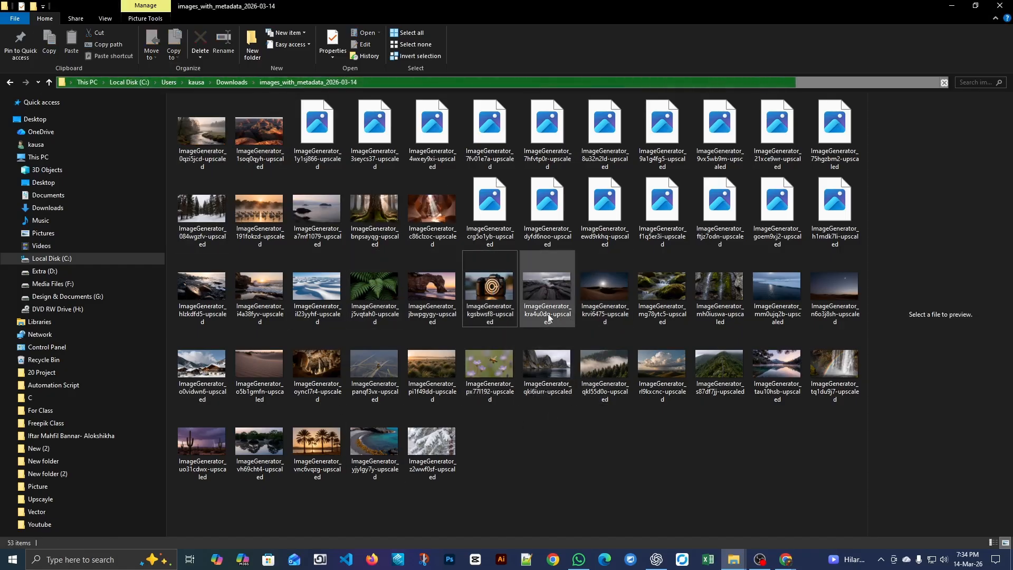
{"action": "left_click", "coordinate": [488, 293]}
{"action": "left_click", "coordinate": [661, 293], "text": "ctrl"}
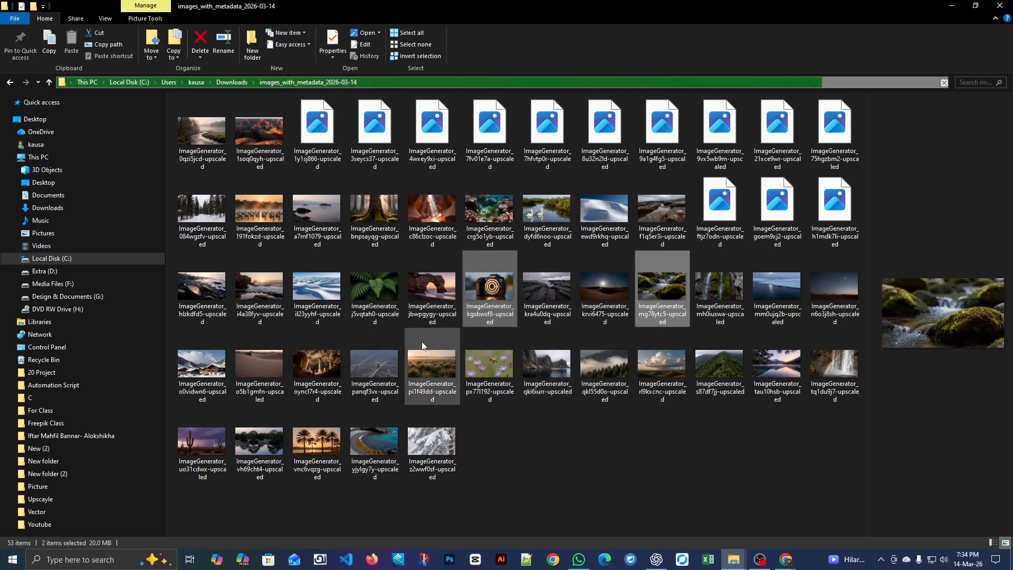
{"action": "mouse_move", "coordinate": [491, 317]}
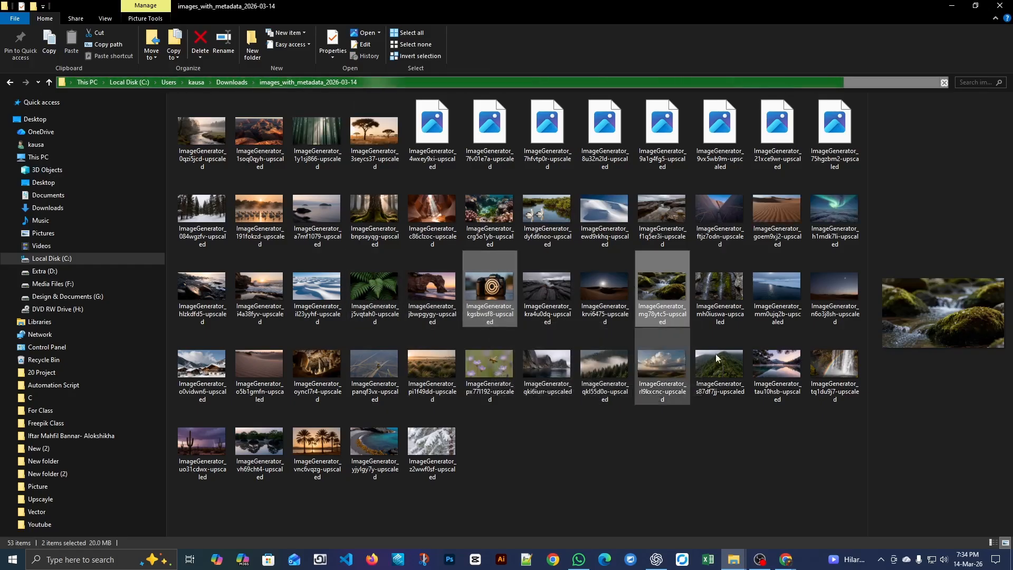
{"action": "key", "text": "Delete"}
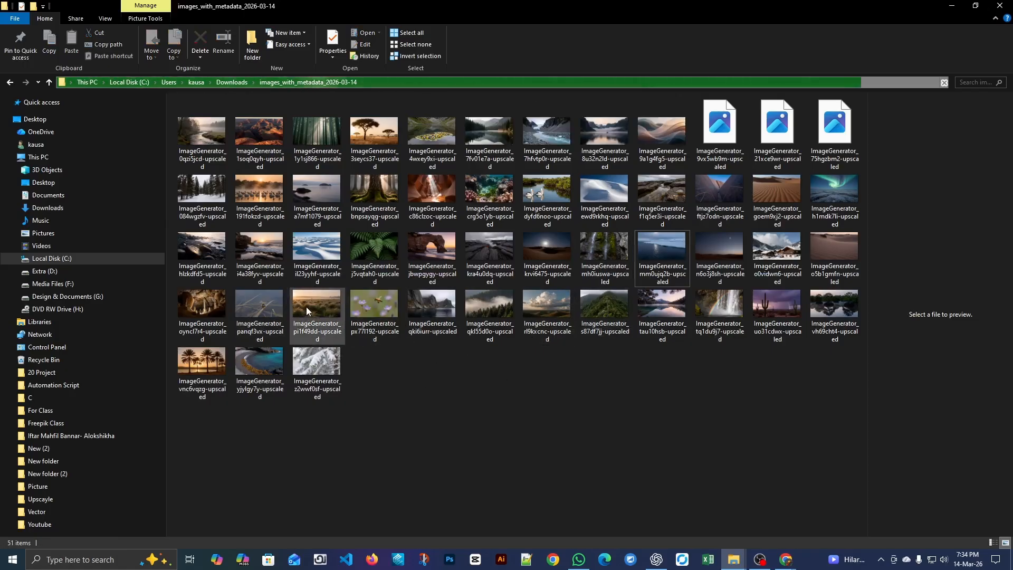
Step: Upload all remaining images from the images_with_metadata_2026-03-14 folder to the Adobe Stock upload area
{"action": "mouse_move", "coordinate": [327, 308]}
{"action": "key", "text": "ctrl+a"}
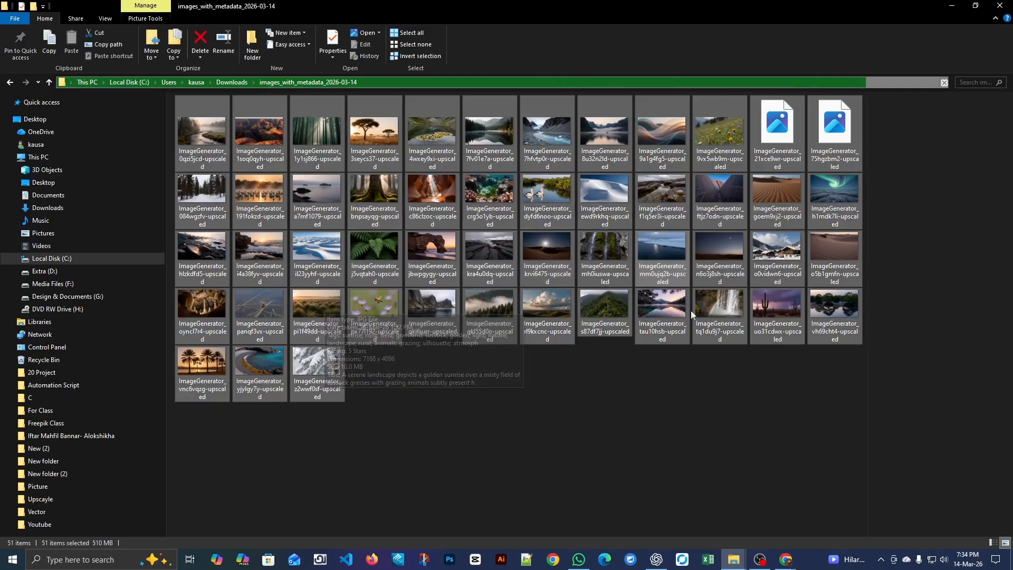
{"action": "left_click_drag", "start_coordinate": [203, 134], "coordinate": [456, 320]}
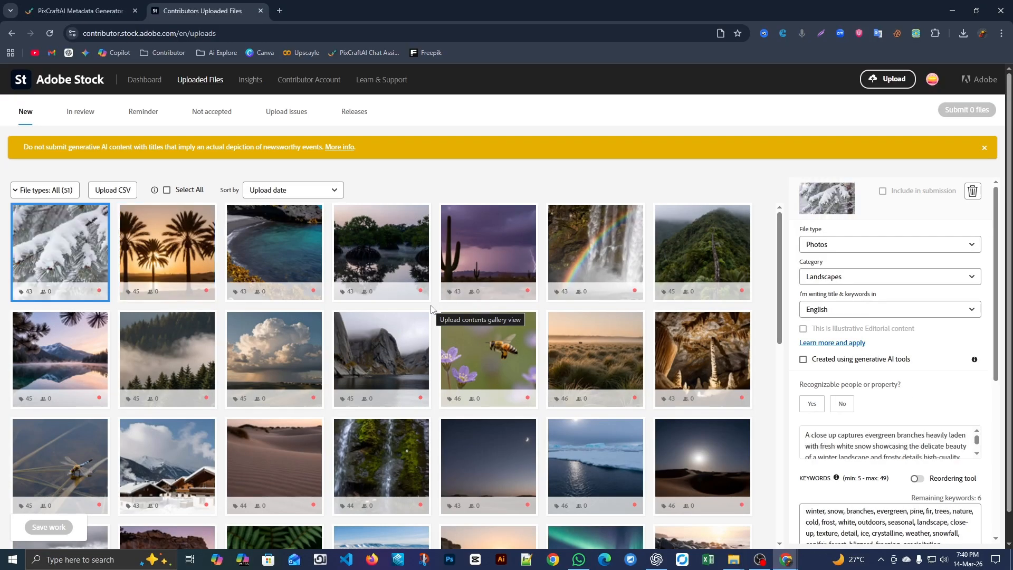
Step: Look through the uploaded images and examine the category, title and keywords of the aurora and alpine lake images
{"action": "mouse_move", "coordinate": [501, 340]}
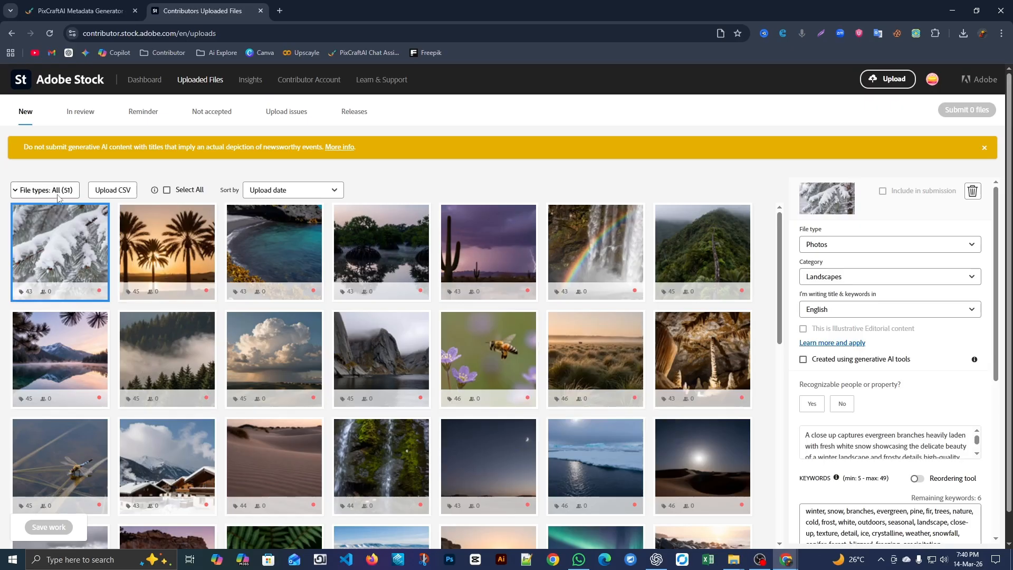
{"action": "scroll", "coordinate": [554, 369], "scroll_direction": "down", "scroll_amount": 3}
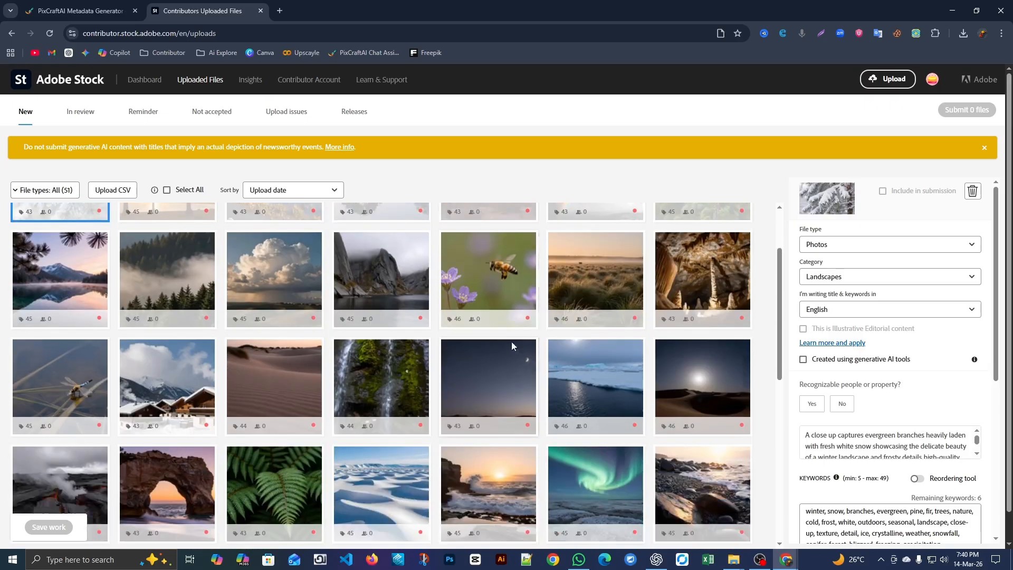
{"action": "scroll", "coordinate": [580, 377], "scroll_direction": "down", "scroll_amount": 2}
{"action": "left_click", "coordinate": [608, 321]}
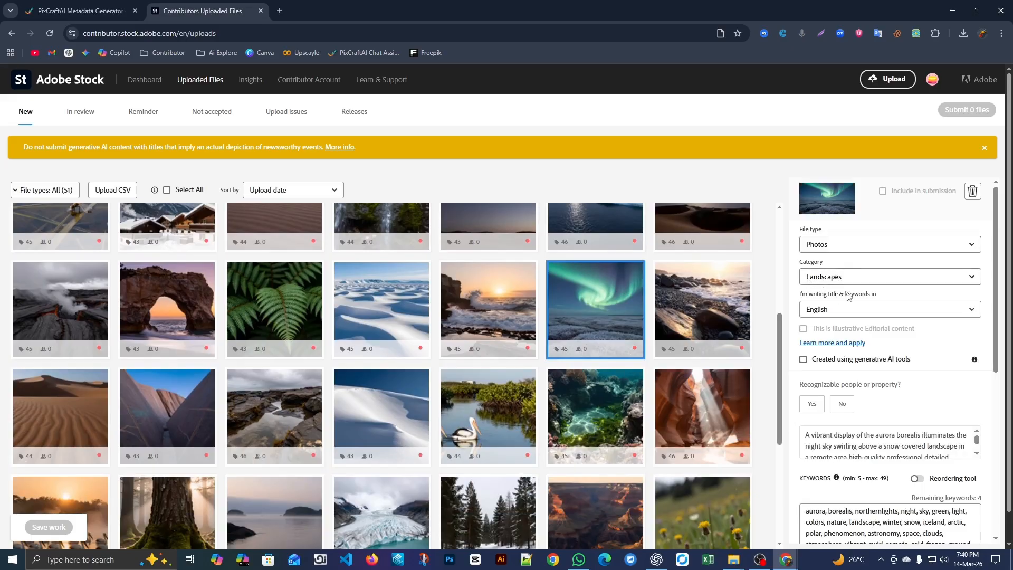
{"action": "scroll", "coordinate": [580, 369], "scroll_direction": "down", "scroll_amount": 5}
{"action": "left_click", "coordinate": [486, 372]}
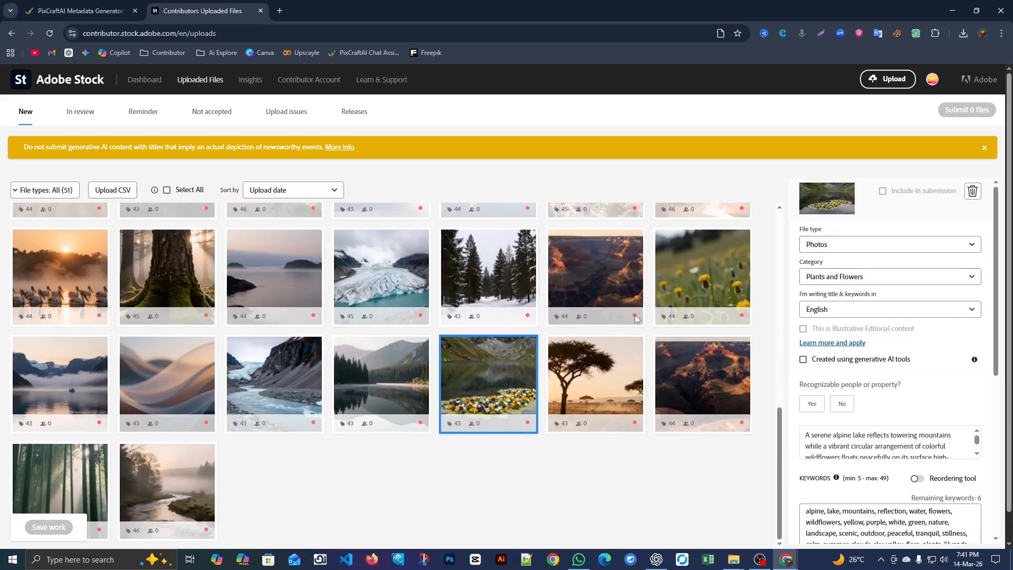
{"action": "scroll", "coordinate": [843, 433], "scroll_direction": "down", "scroll_amount": 2}
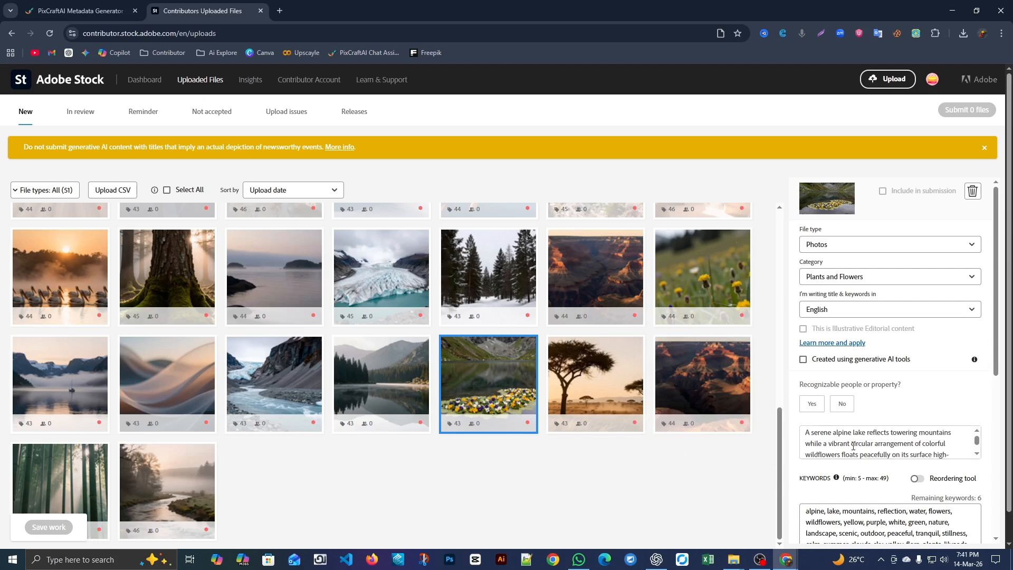
{"action": "scroll", "coordinate": [866, 503], "scroll_direction": "down", "scroll_amount": 3}
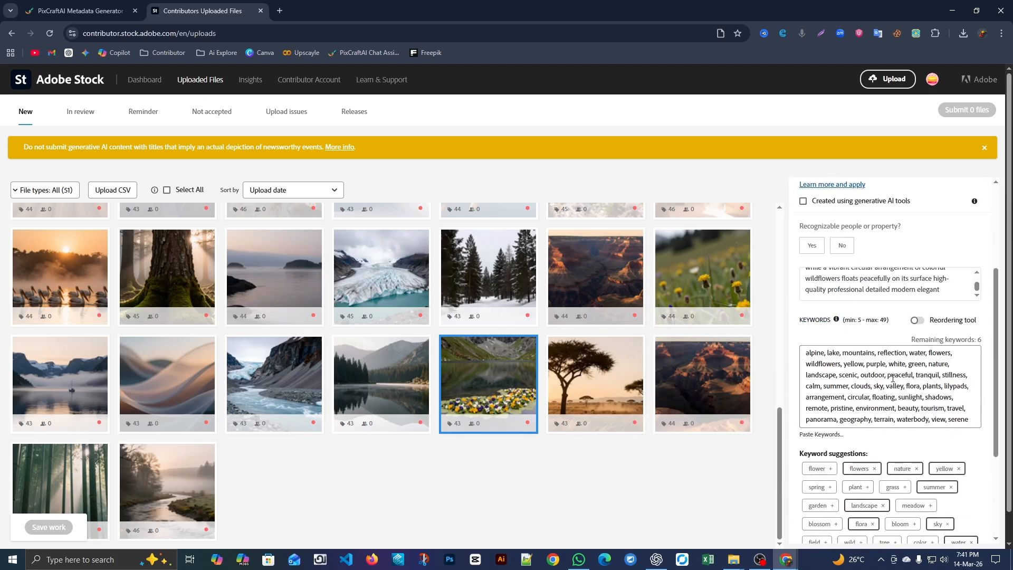
{"action": "left_click", "coordinate": [843, 364]}
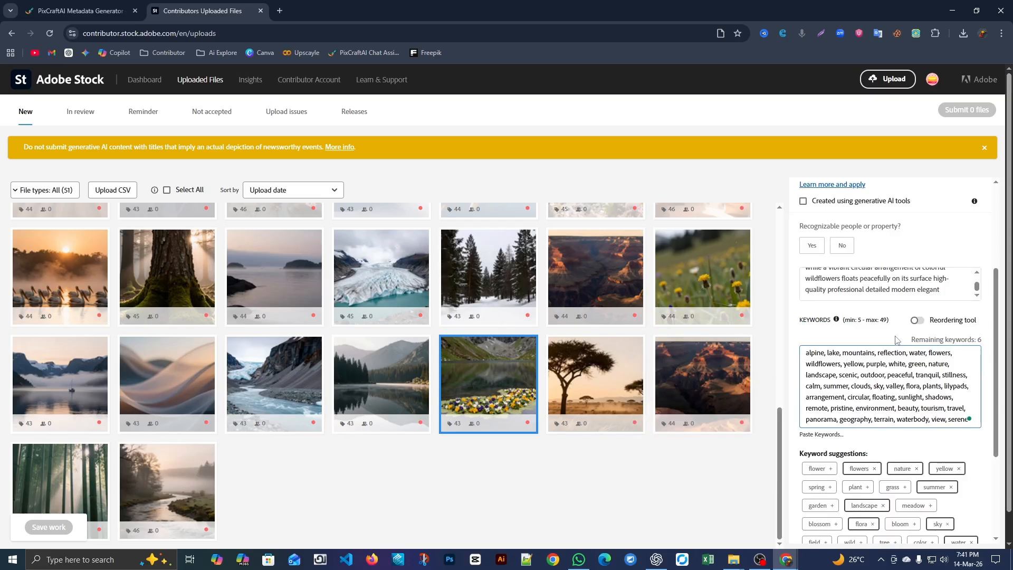
{"action": "scroll", "coordinate": [126, 269], "scroll_direction": "up", "scroll_amount": 10}
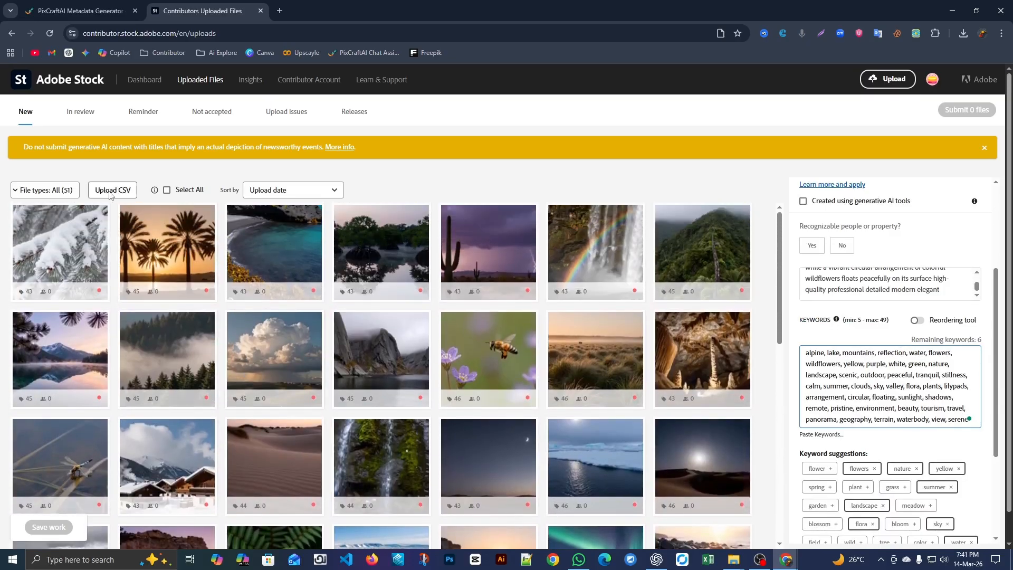
{"action": "left_click", "coordinate": [110, 191]}
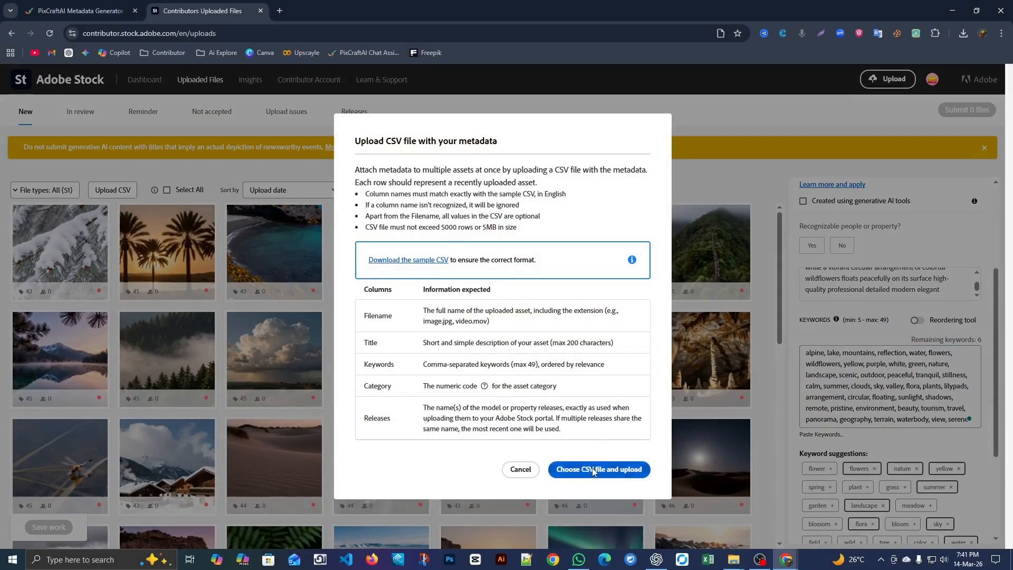
{"action": "left_click", "coordinate": [593, 471]}
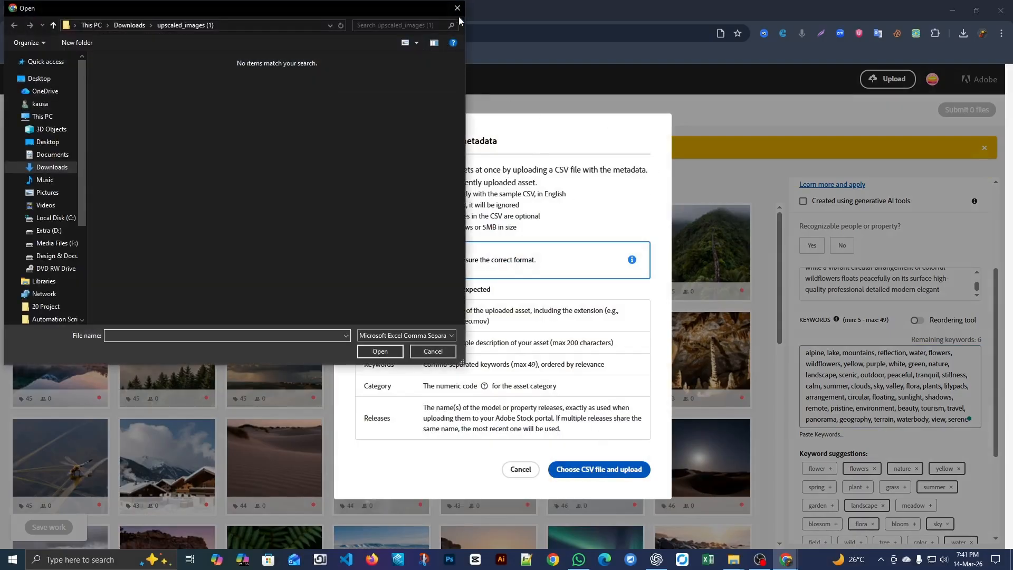
{"action": "left_click", "coordinate": [458, 8]}
{"action": "left_click", "coordinate": [520, 469]}
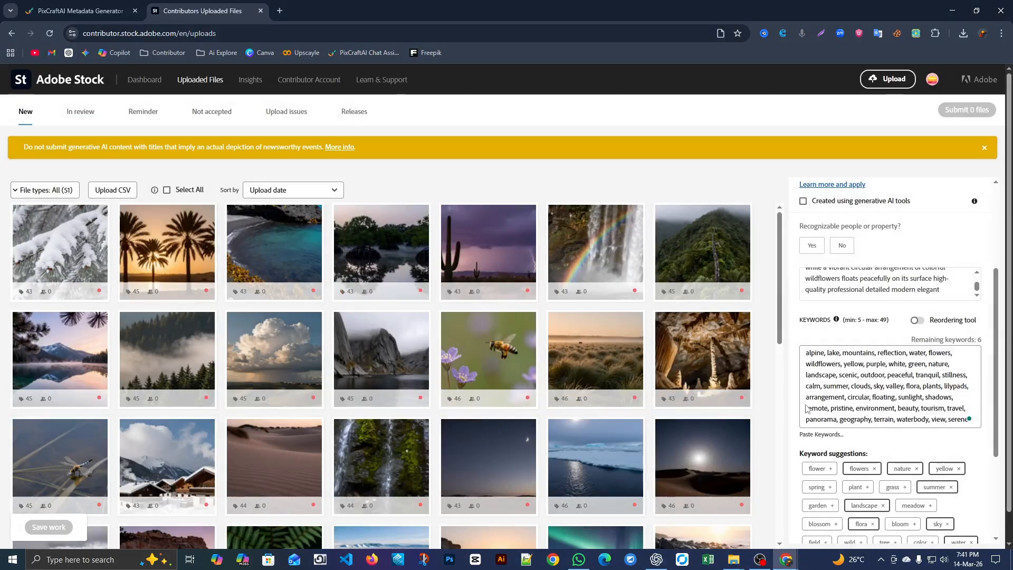
Step: Select all uploaded files and declare that they contain no recognizable people or property
{"action": "scroll", "coordinate": [959, 448], "scroll_direction": "up", "scroll_amount": 3}
{"action": "scroll", "coordinate": [897, 401], "scroll_direction": "down", "scroll_amount": 2}
{"action": "left_click", "coordinate": [855, 352]}
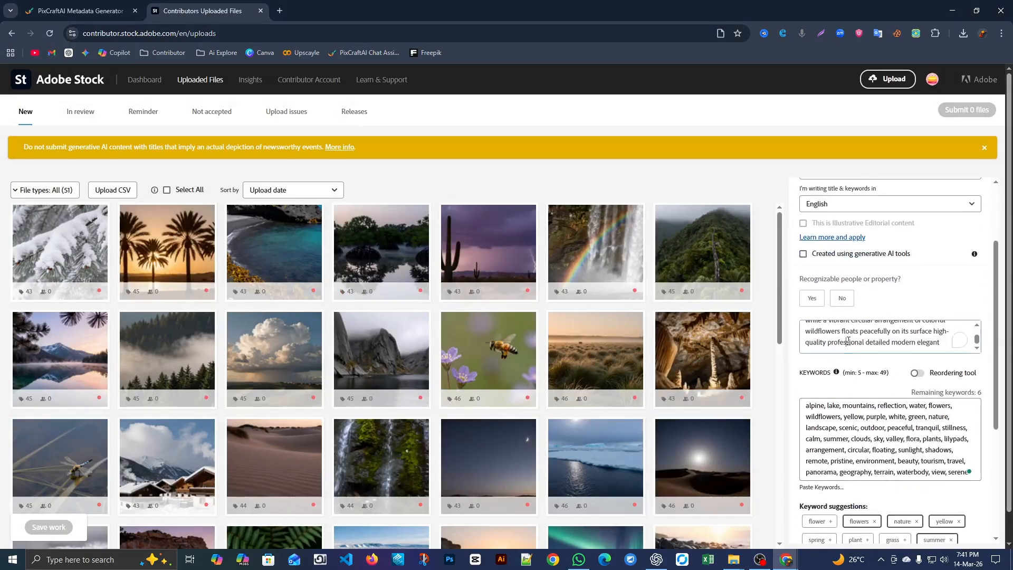
{"action": "scroll", "coordinate": [890, 435], "scroll_direction": "up", "scroll_amount": 1}
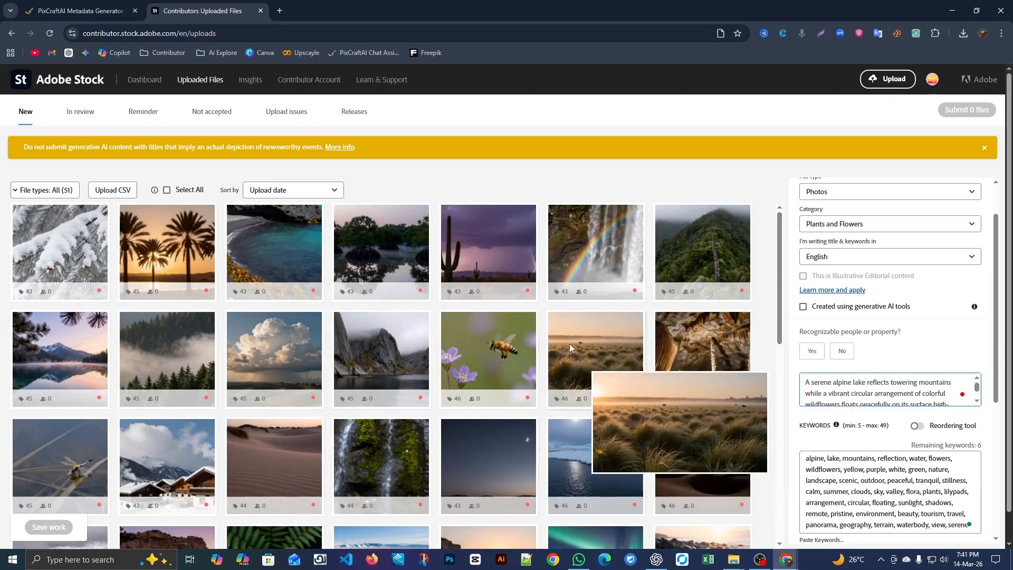
{"action": "mouse_move", "coordinate": [523, 288]}
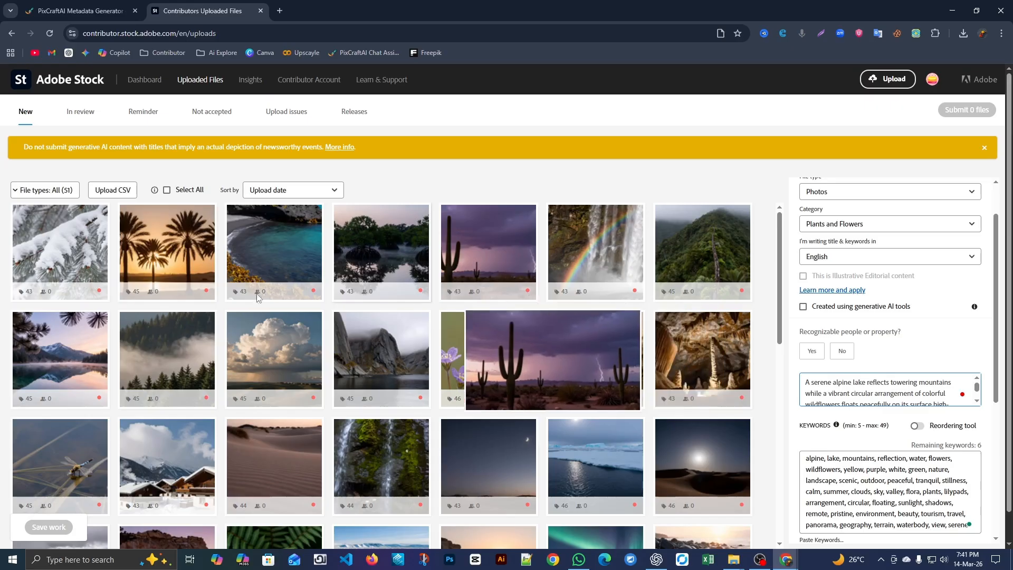
{"action": "left_click", "coordinate": [183, 193]}
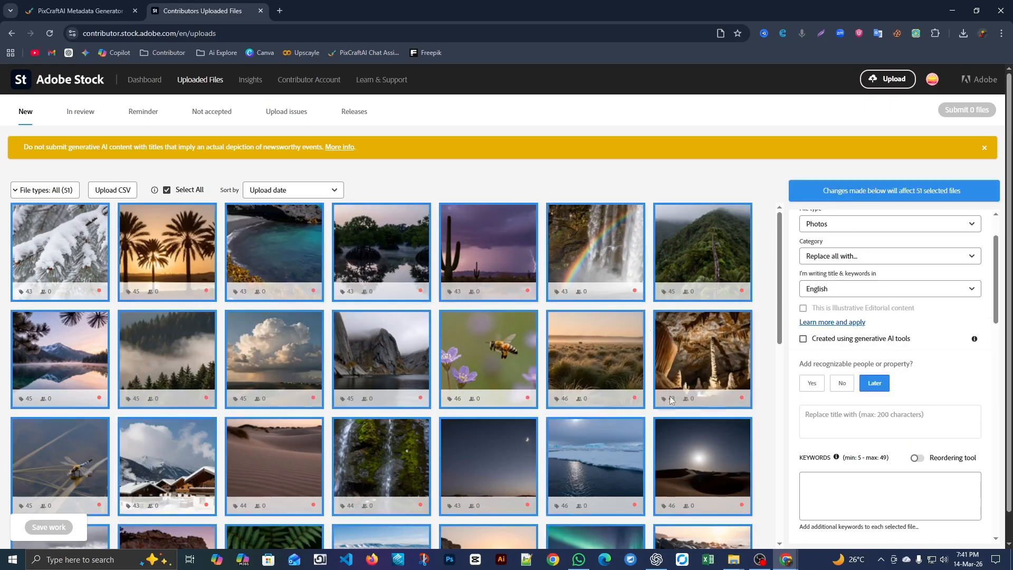
{"action": "mouse_move", "coordinate": [604, 434]}
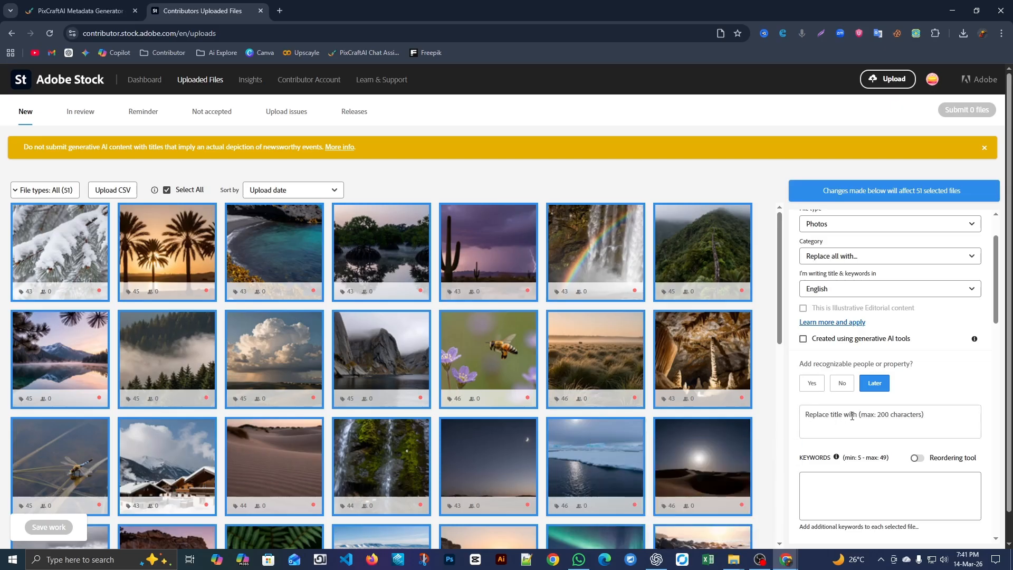
{"action": "scroll", "coordinate": [847, 437], "scroll_direction": "down", "scroll_amount": 1}
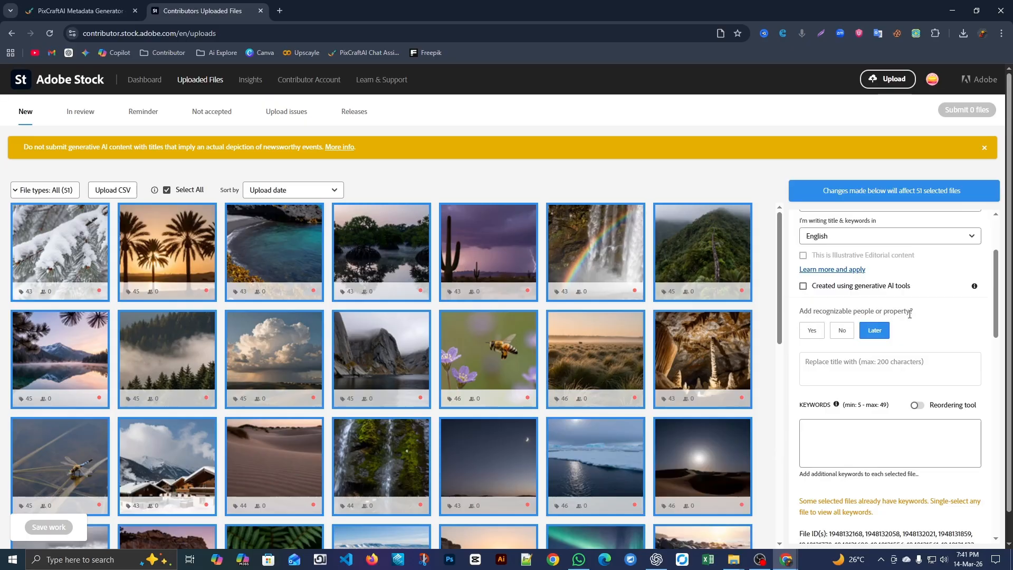
{"action": "left_click", "coordinate": [842, 332]}
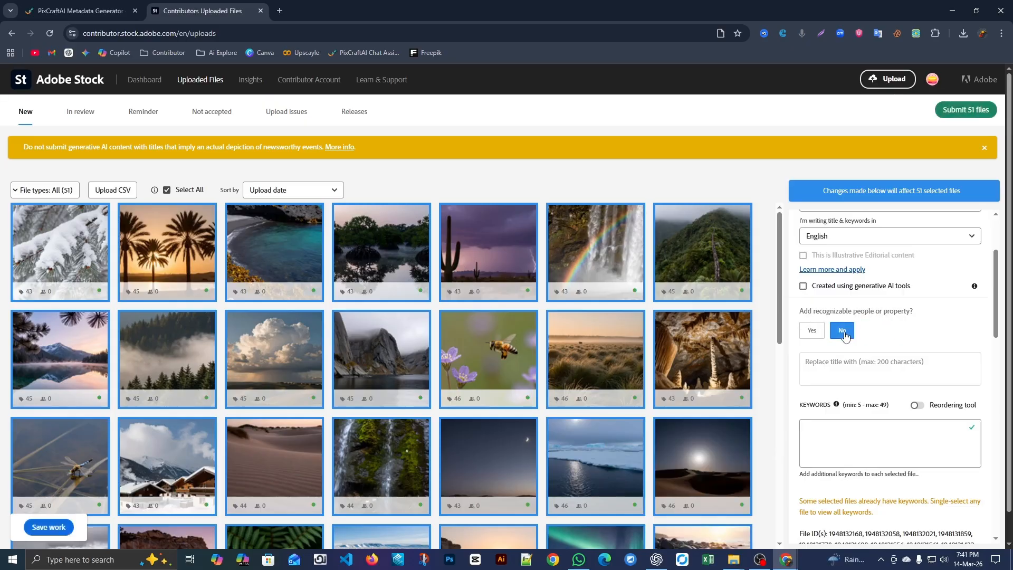
Step: Mark all selected files as created using generative AI tools and save the work
{"action": "scroll", "coordinate": [847, 349], "scroll_direction": "up", "scroll_amount": 1}
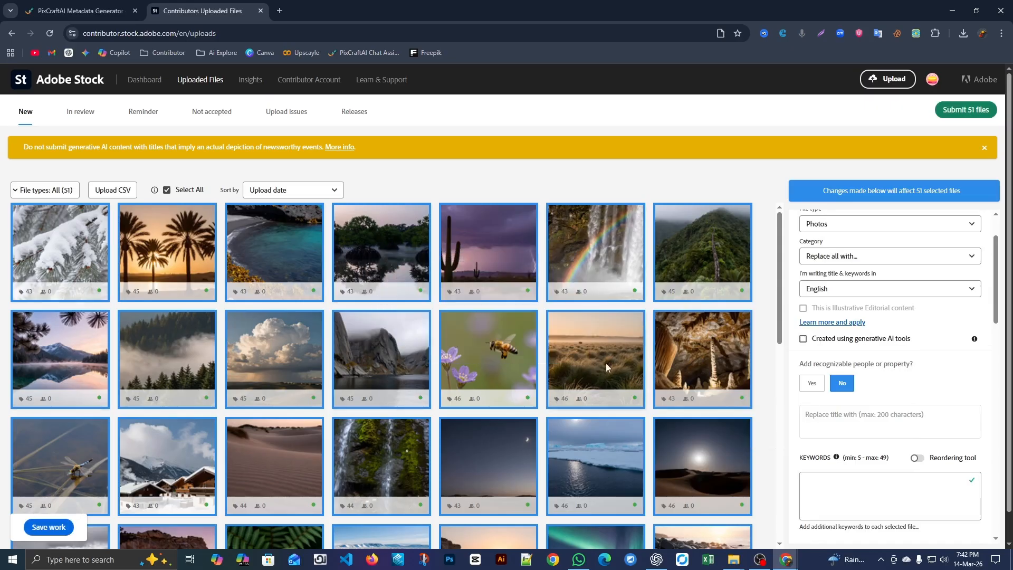
{"action": "mouse_move", "coordinate": [589, 398]}
{"action": "left_click", "coordinate": [803, 339]}
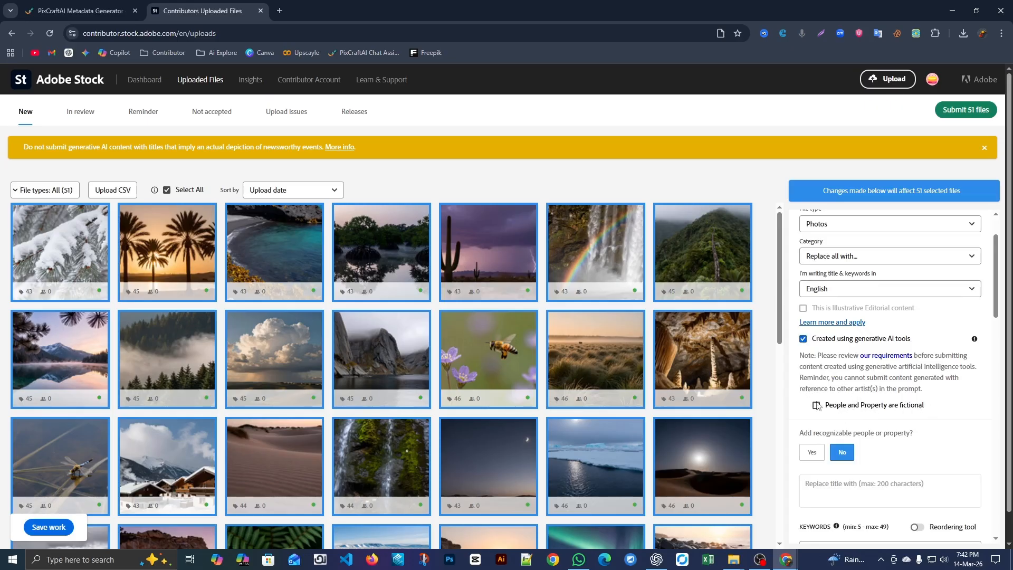
{"action": "scroll", "coordinate": [857, 422], "scroll_direction": "down", "scroll_amount": 3}
{"action": "scroll", "coordinate": [871, 441], "scroll_direction": "down", "scroll_amount": 5}
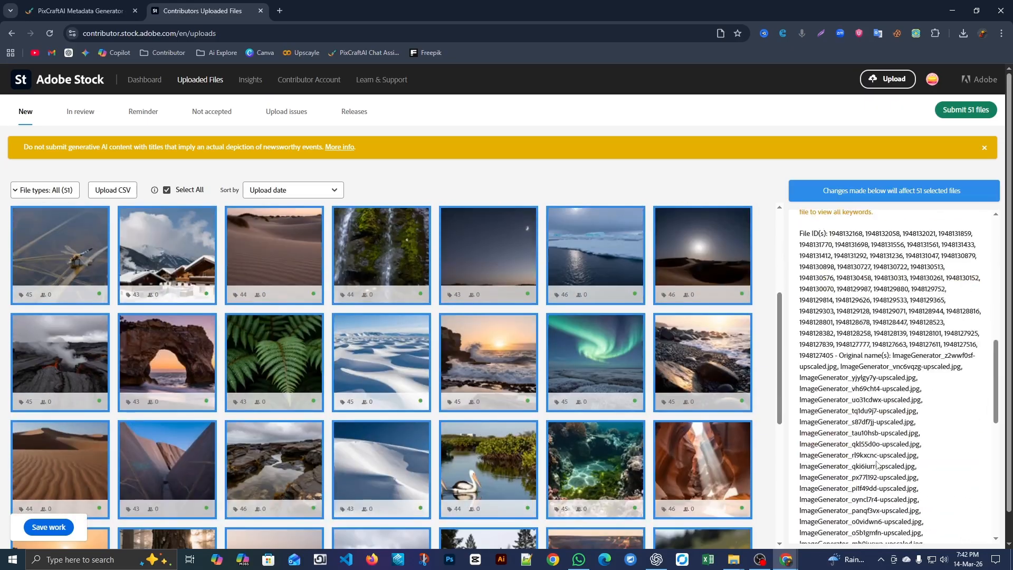
{"action": "scroll", "coordinate": [342, 463], "scroll_direction": "up", "scroll_amount": 4}
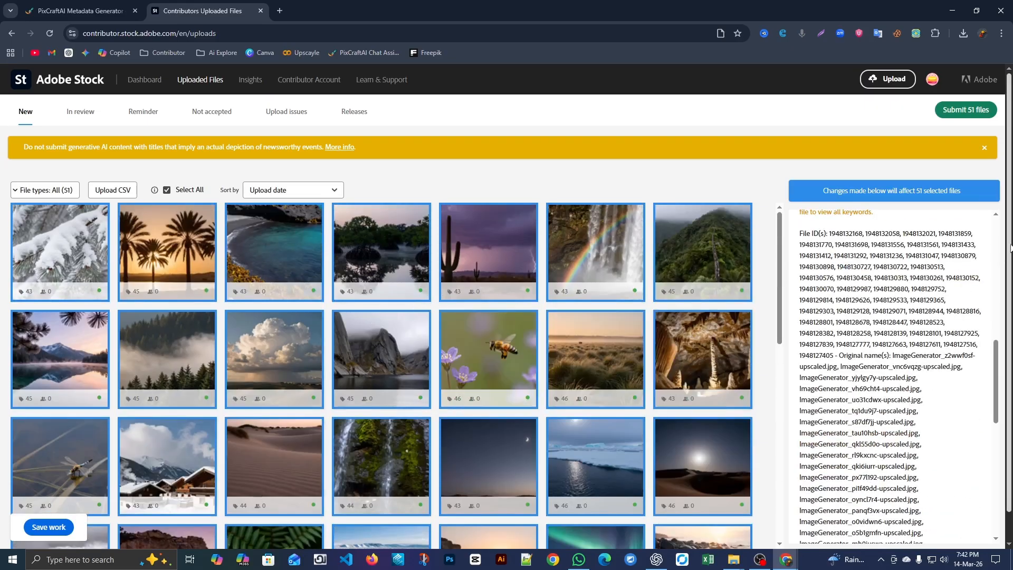
{"action": "left_click", "coordinate": [60, 527]}
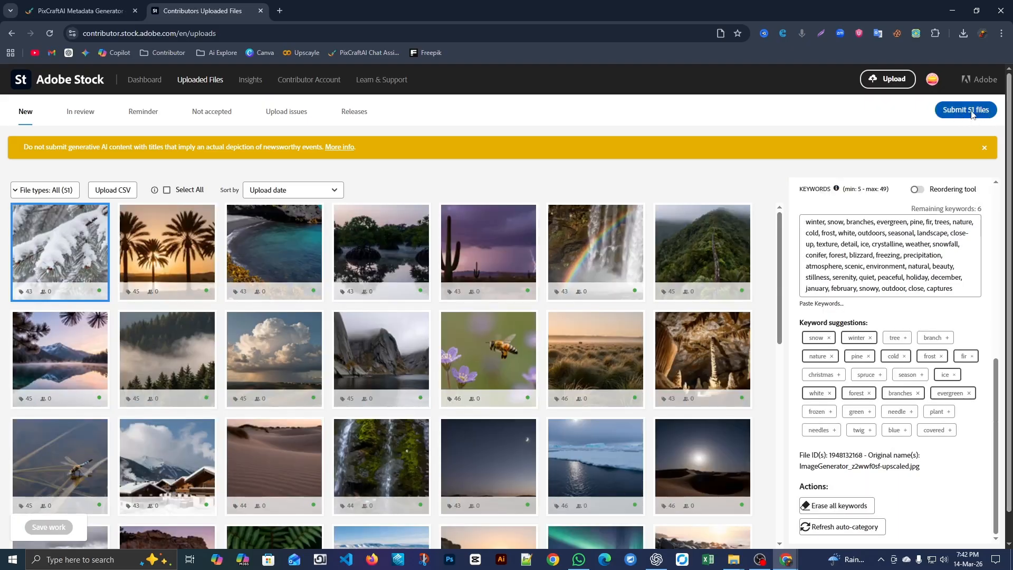
Step: Start submitting all 51 files, agree to both terms and conditions statements, and choose the cat picture in the human verification
{"action": "left_click", "coordinate": [971, 112]}
{"action": "left_click", "coordinate": [370, 176]}
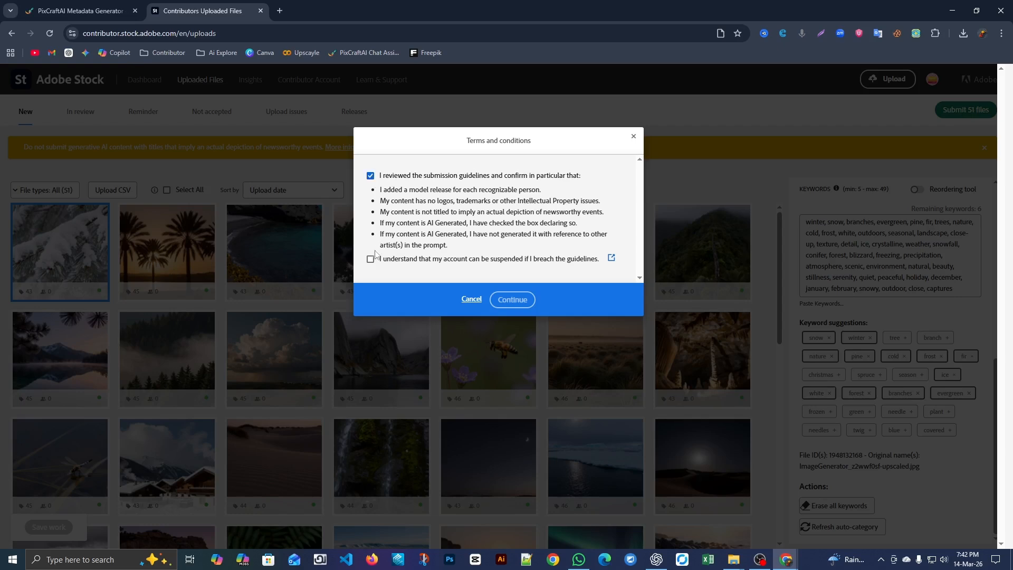
{"action": "left_click", "coordinate": [370, 259]}
{"action": "left_click", "coordinate": [512, 299]}
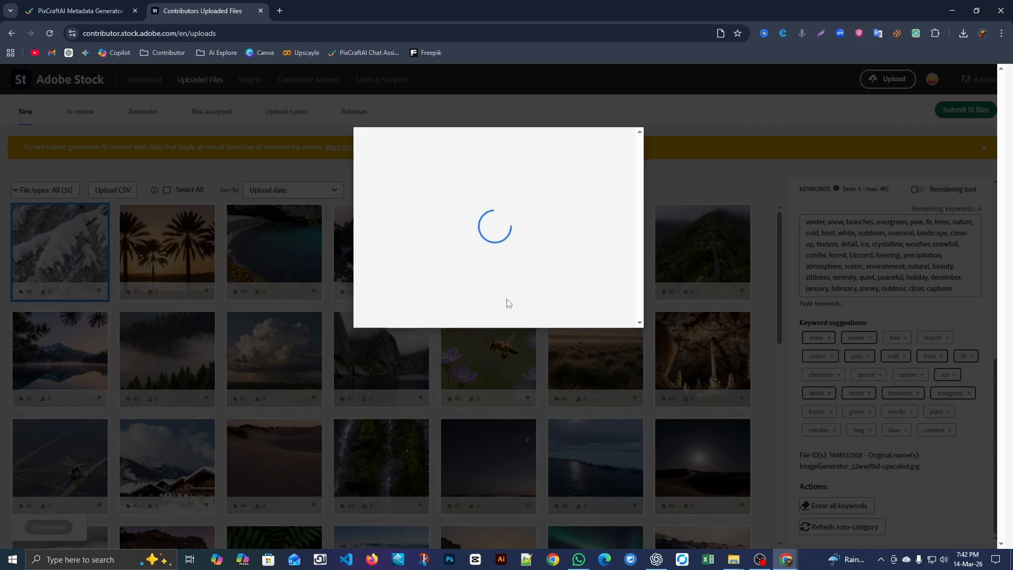
{"action": "left_click", "coordinate": [437, 225]}
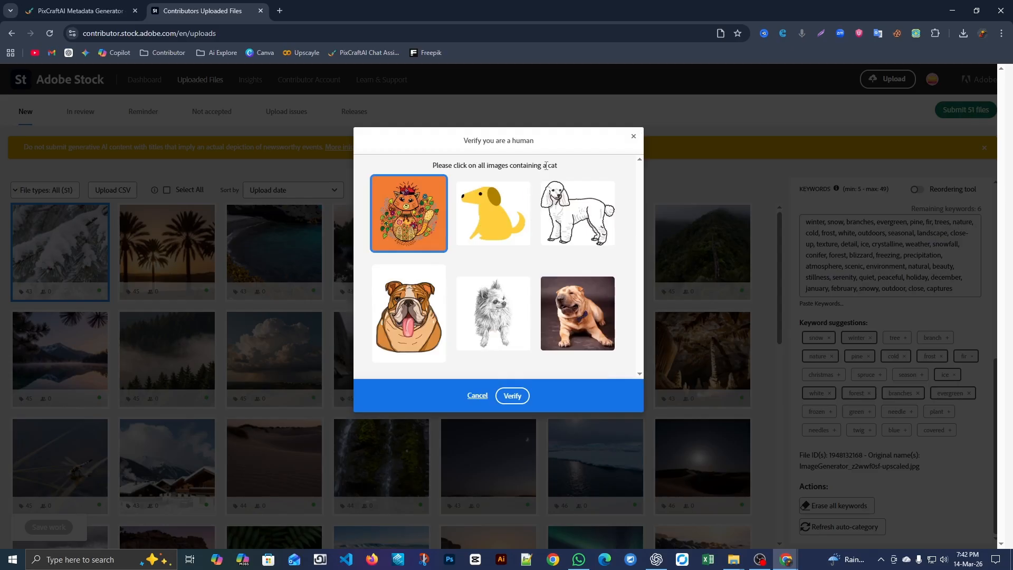
{"action": "left_click", "coordinate": [512, 394]}
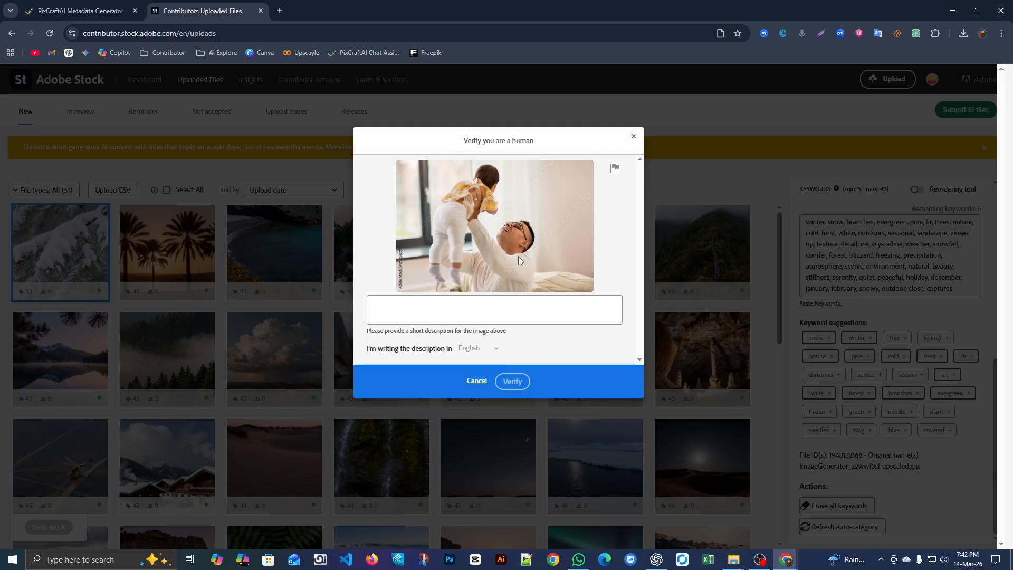
Step: Switch to a new PixcraftAI chat and attach a copy of the verification photo of the man lifting a baby
{"action": "left_click", "coordinate": [279, 10]}
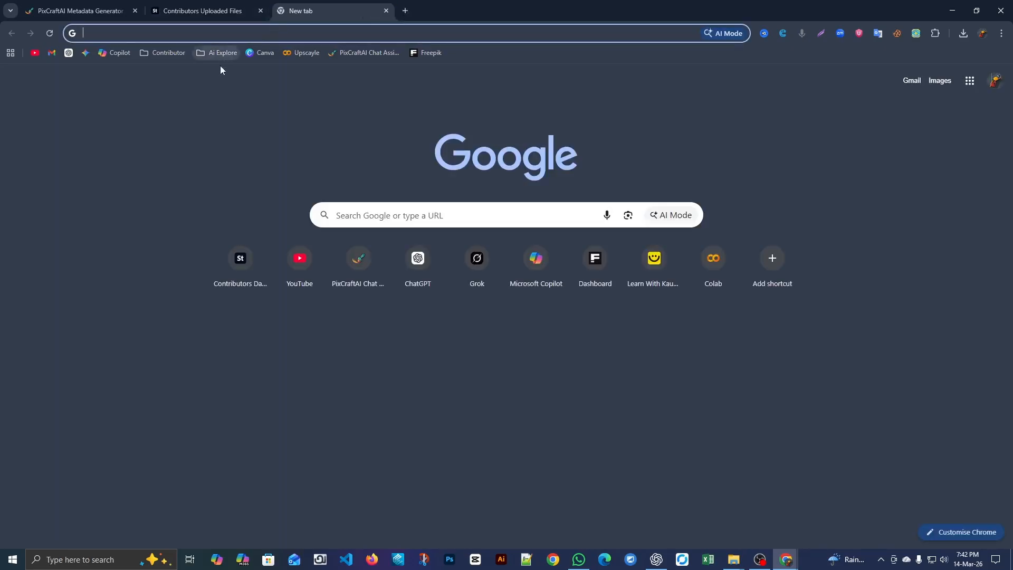
{"action": "left_click", "coordinate": [359, 53]}
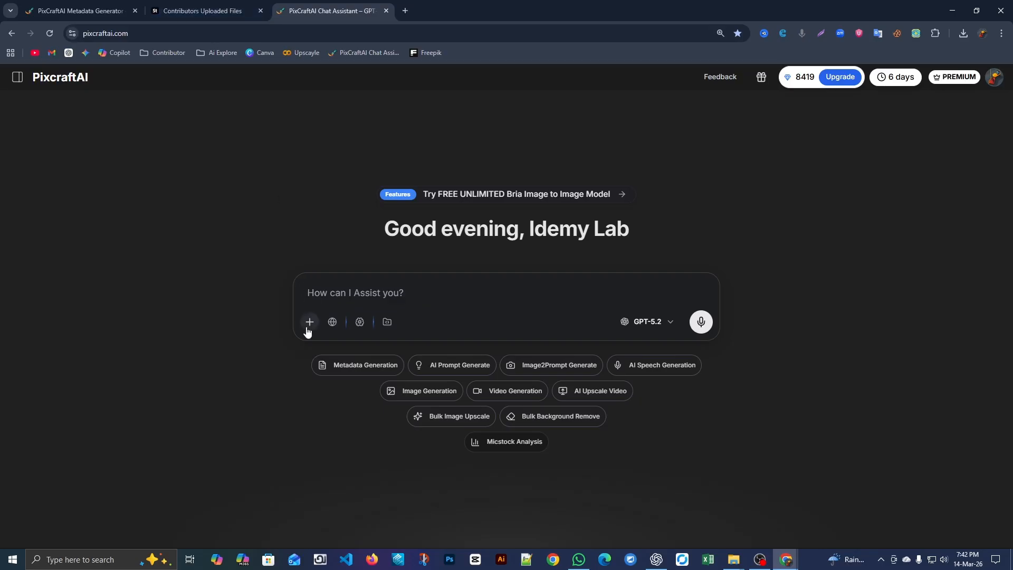
{"action": "left_click", "coordinate": [197, 6]}
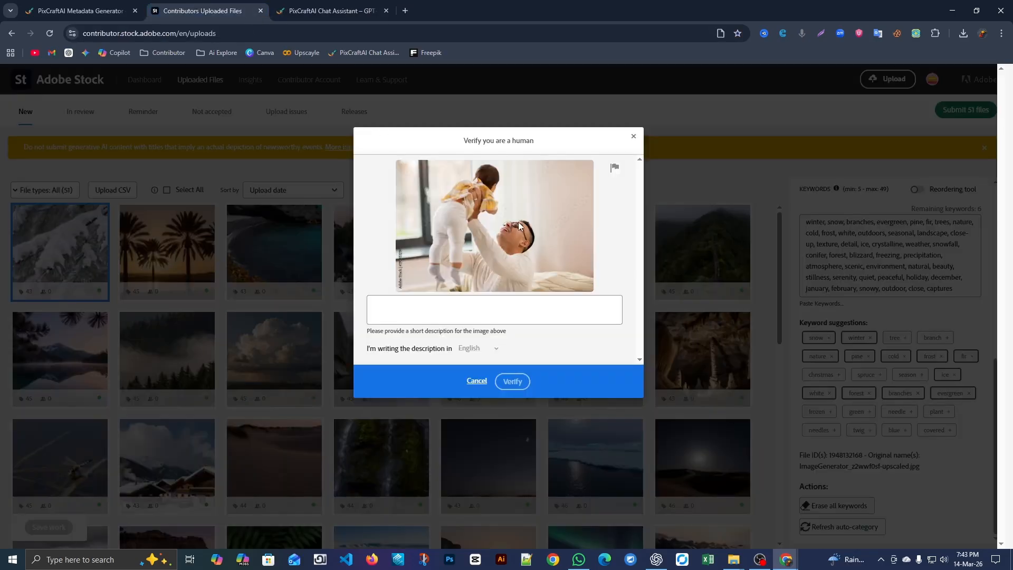
{"action": "right_click", "coordinate": [498, 213]}
{"action": "left_click", "coordinate": [537, 257]}
{"action": "left_click", "coordinate": [333, 10]}
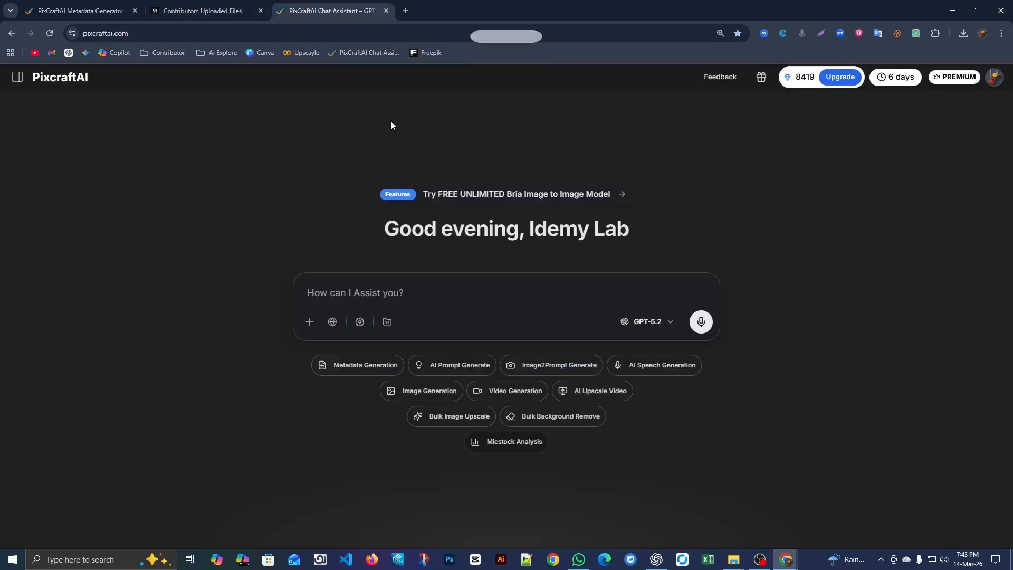
{"action": "key", "text": "ctrl+v"}
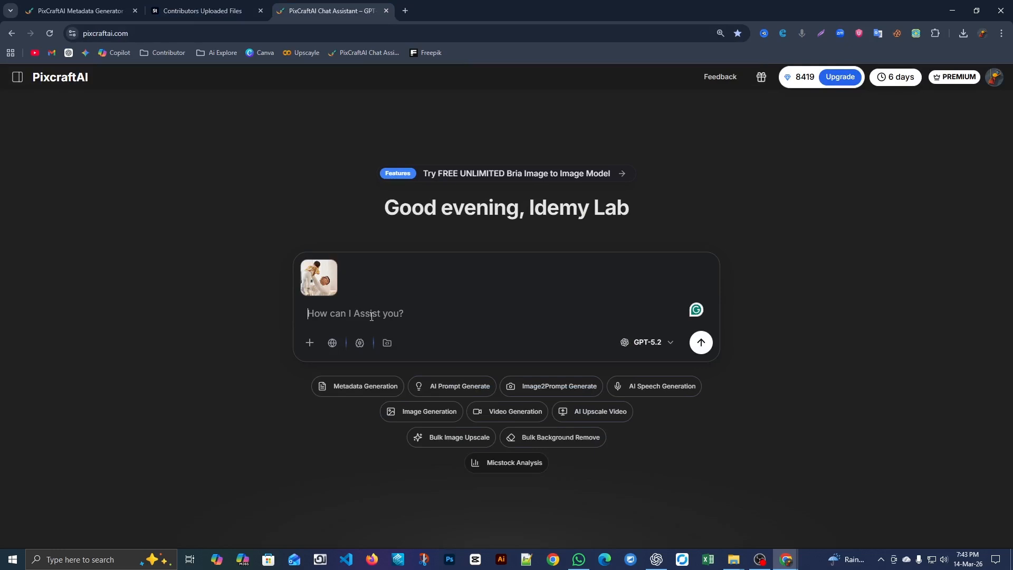
Step: Send the prompt "write 5 word" with the attached photo and copy the generated description
{"action": "type", "text": "write 4"}
{"action": "key", "text": "BackSpace"}
{"action": "type", "text": "5 word"}
{"action": "key", "text": "Return"}
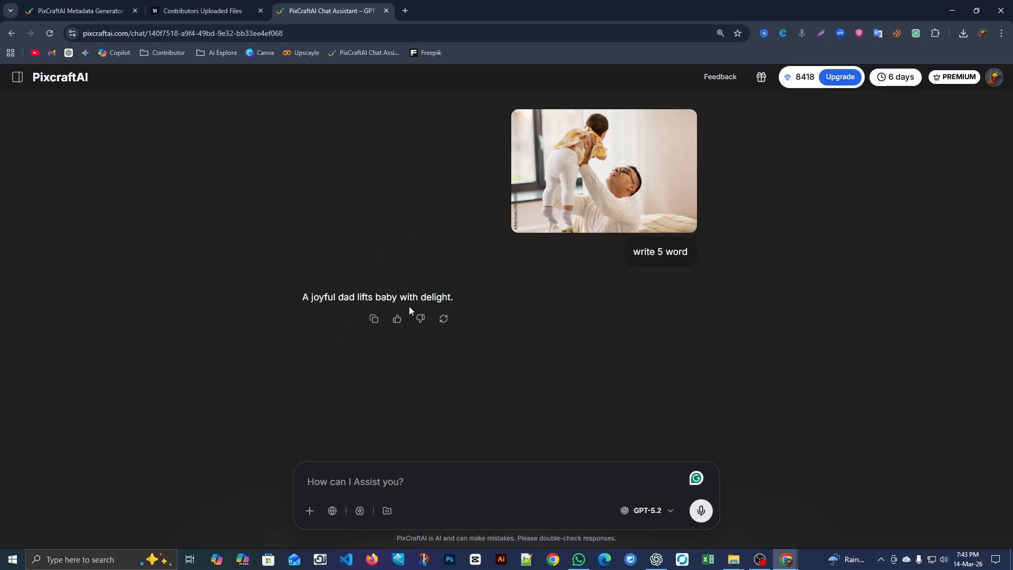
{"action": "left_click", "coordinate": [374, 318]}
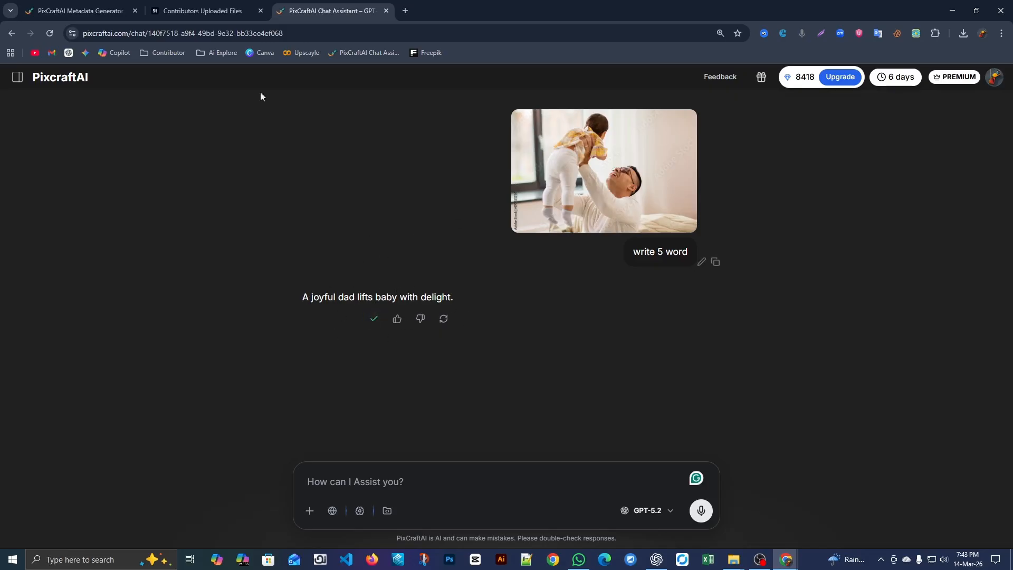
Step: Back in Adobe Stock, enter "A joyful dad lifts baby with delight." as the verification photo's description and verify it
{"action": "left_click", "coordinate": [211, 10]}
{"action": "left_click", "coordinate": [483, 319]}
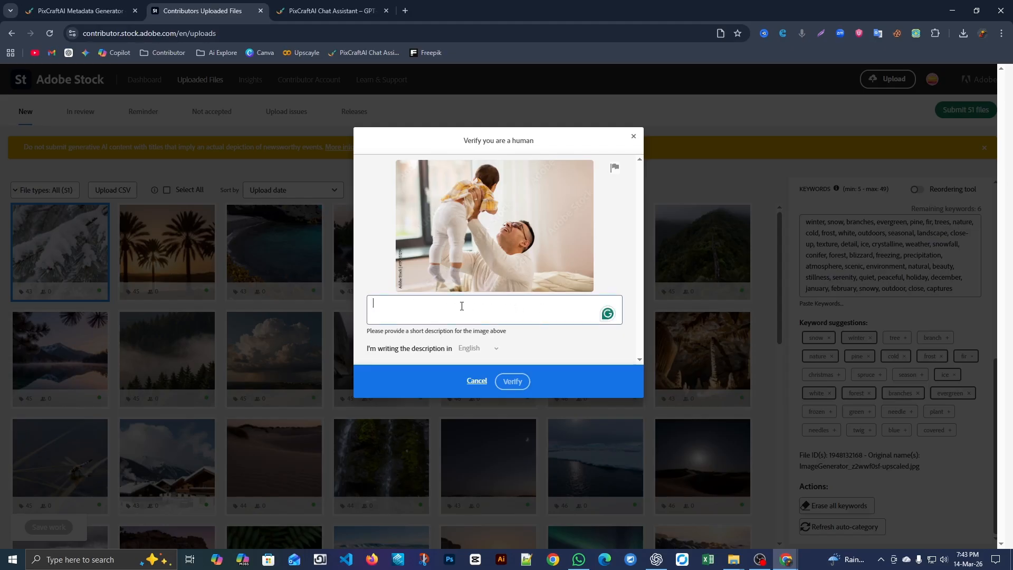
{"action": "key", "text": "ctrl+v"}
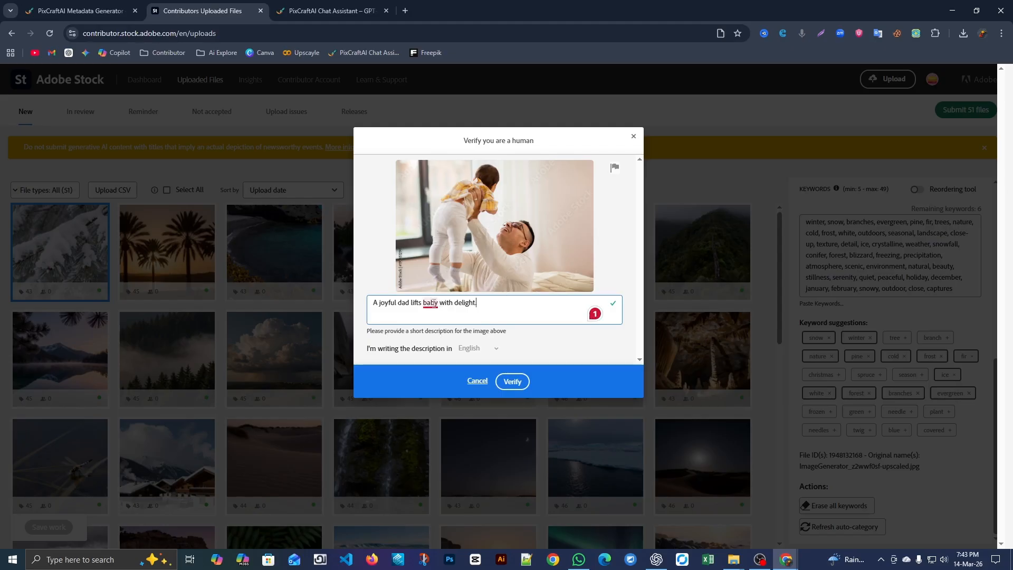
{"action": "left_click", "coordinate": [514, 381]}
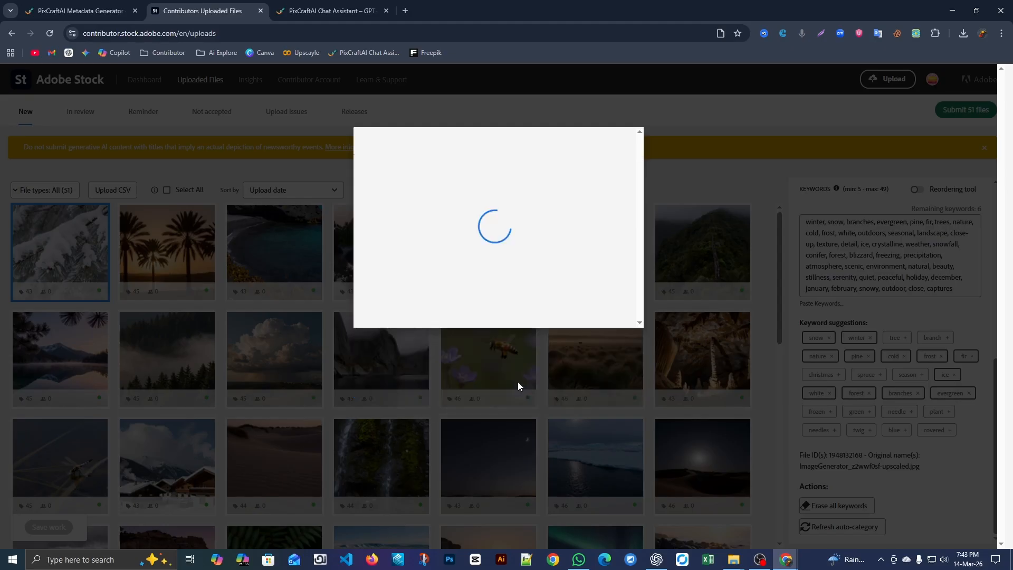
Step: Review the list of 51 items and submit them all for moderation
{"action": "scroll", "coordinate": [564, 235], "scroll_direction": "down", "scroll_amount": 15}
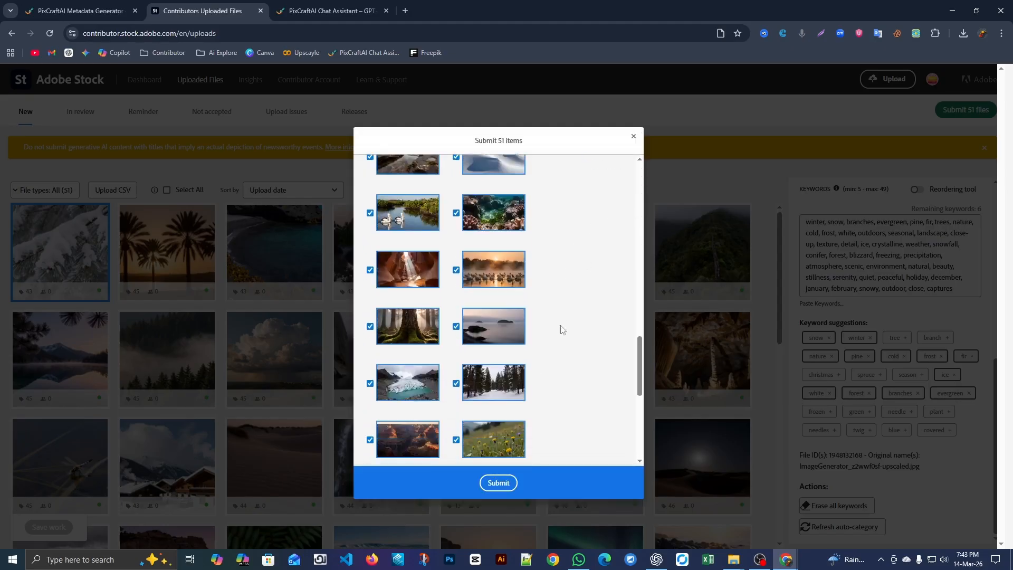
{"action": "scroll", "coordinate": [563, 329], "scroll_direction": "down", "scroll_amount": 5}
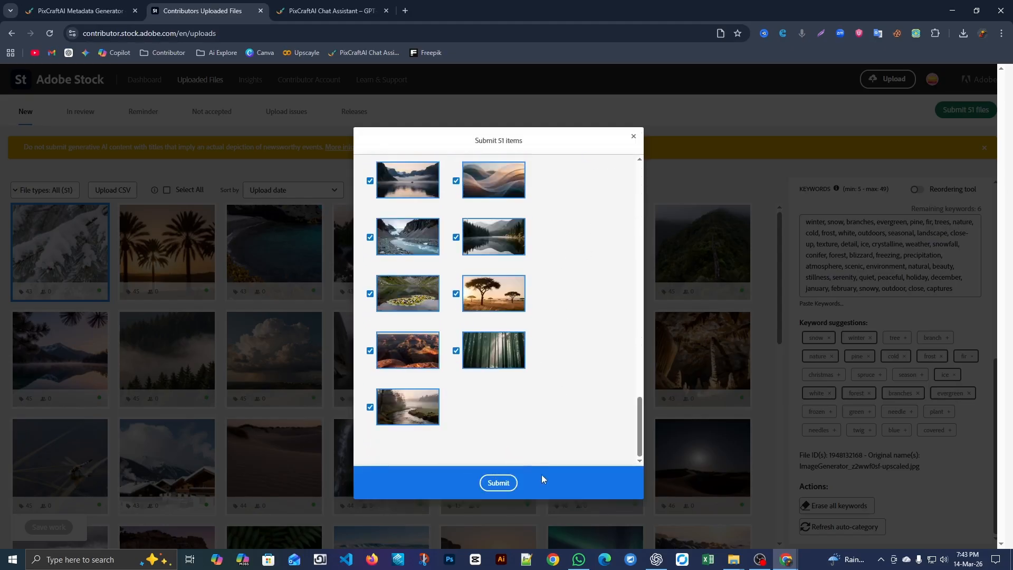
{"action": "left_click", "coordinate": [497, 488]}
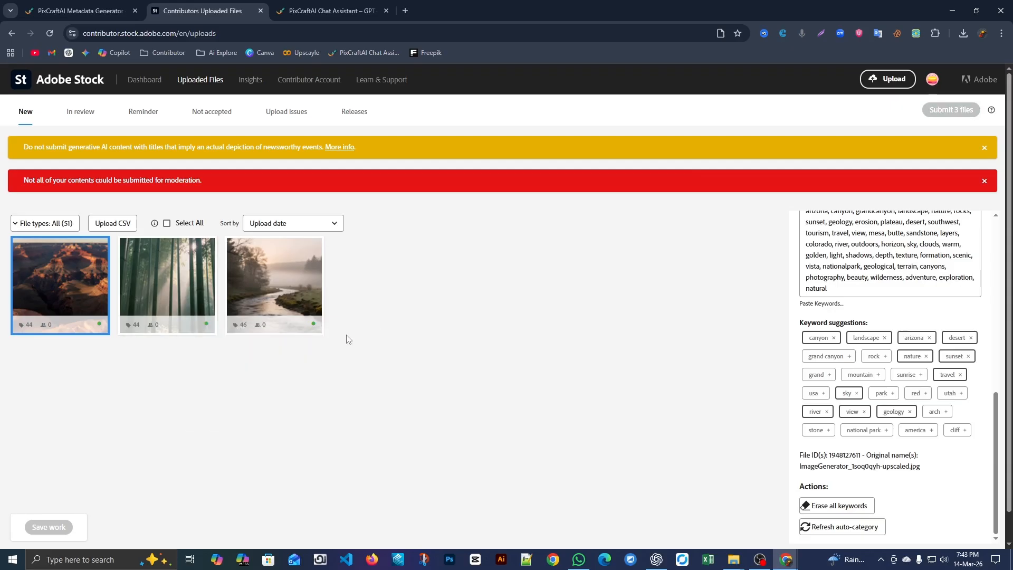
Step: Check the files in review and those still listed as new, dismissing the generative AI notice and the submission error
{"action": "mouse_move", "coordinate": [992, 111]}
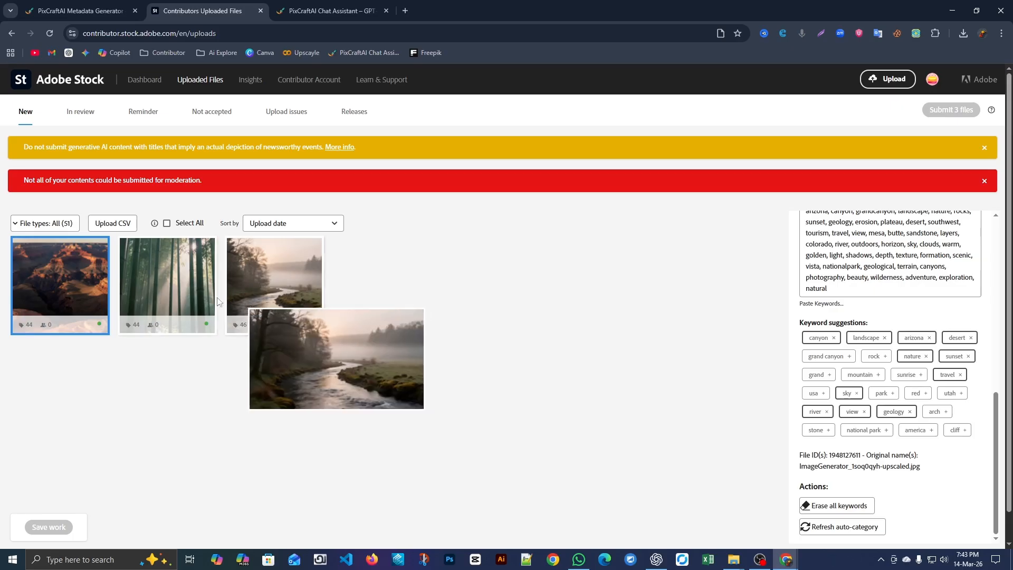
{"action": "left_click", "coordinate": [80, 111]}
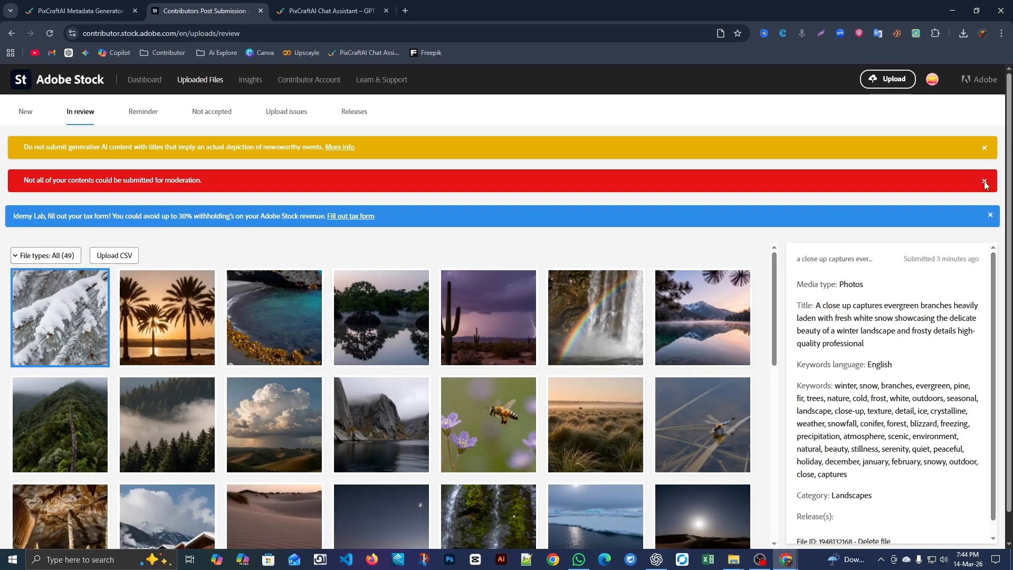
{"action": "left_click", "coordinate": [985, 181]}
{"action": "left_click", "coordinate": [983, 148]}
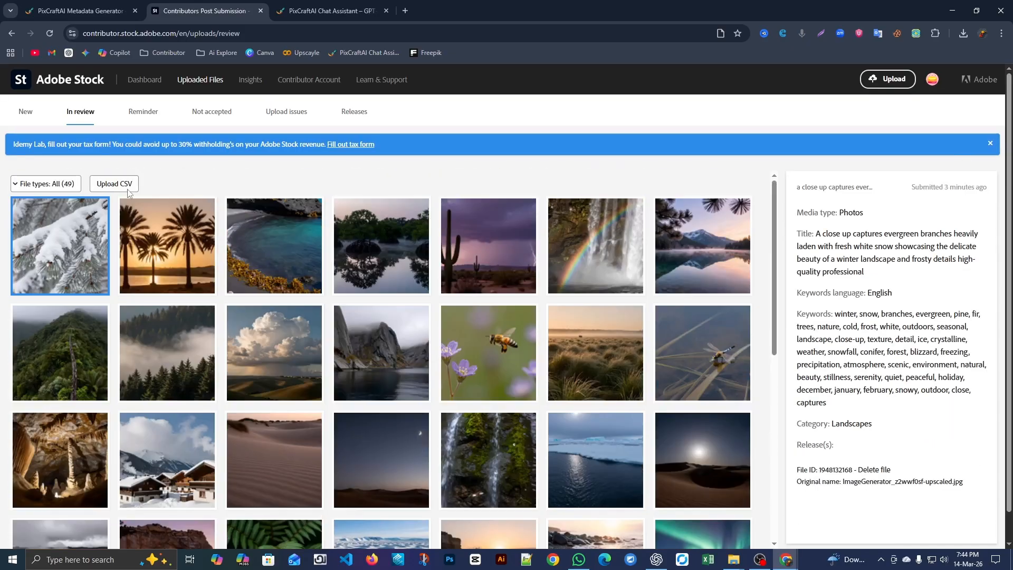
{"action": "left_click", "coordinate": [25, 117]}
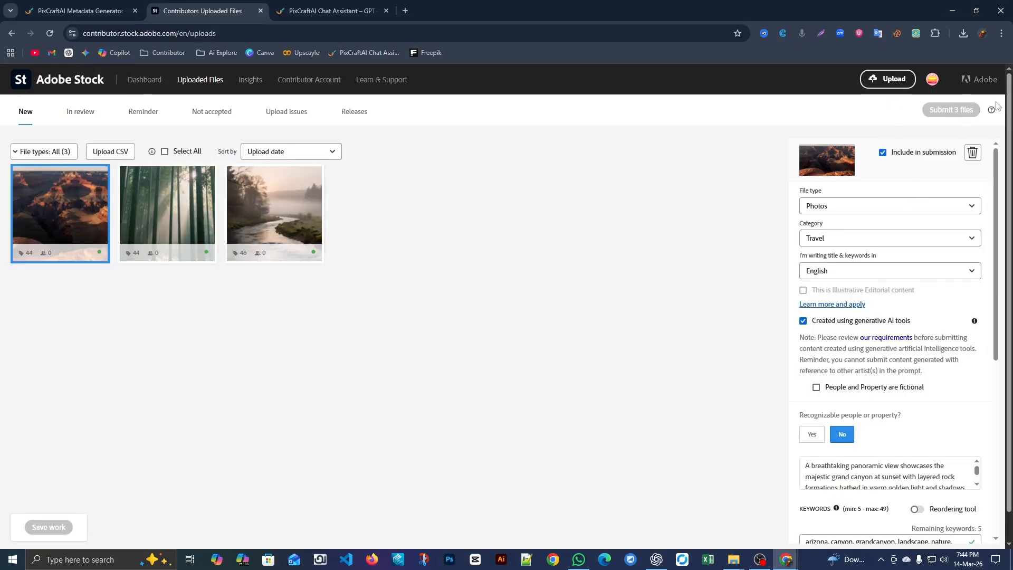
{"action": "mouse_move", "coordinate": [174, 224]}
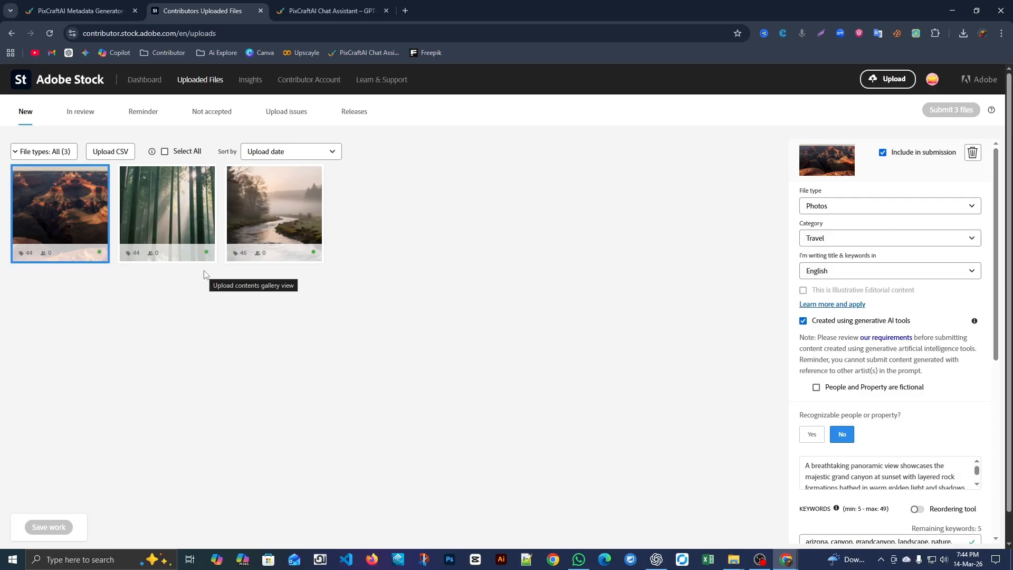
{"action": "left_click", "coordinate": [77, 113]}
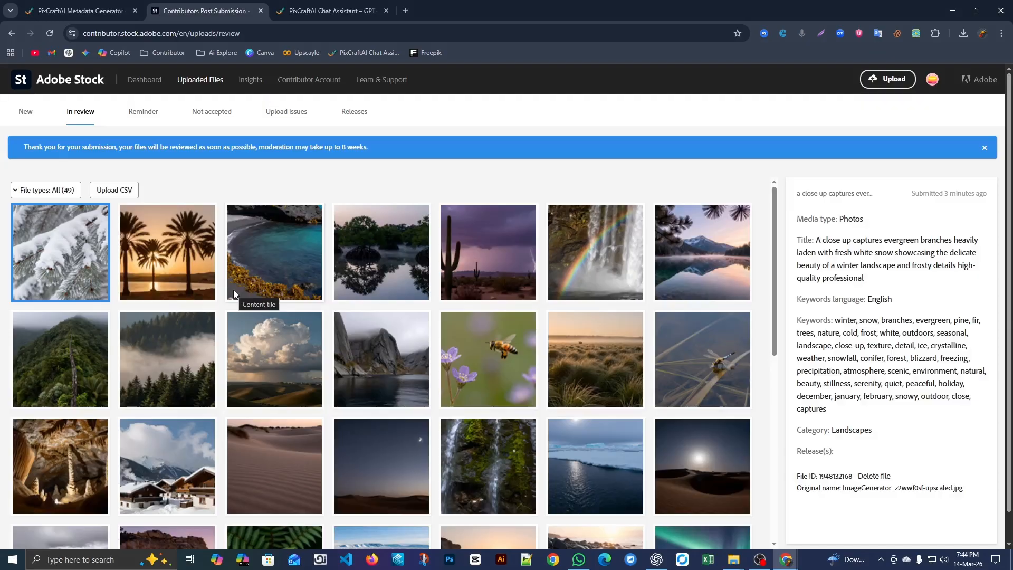